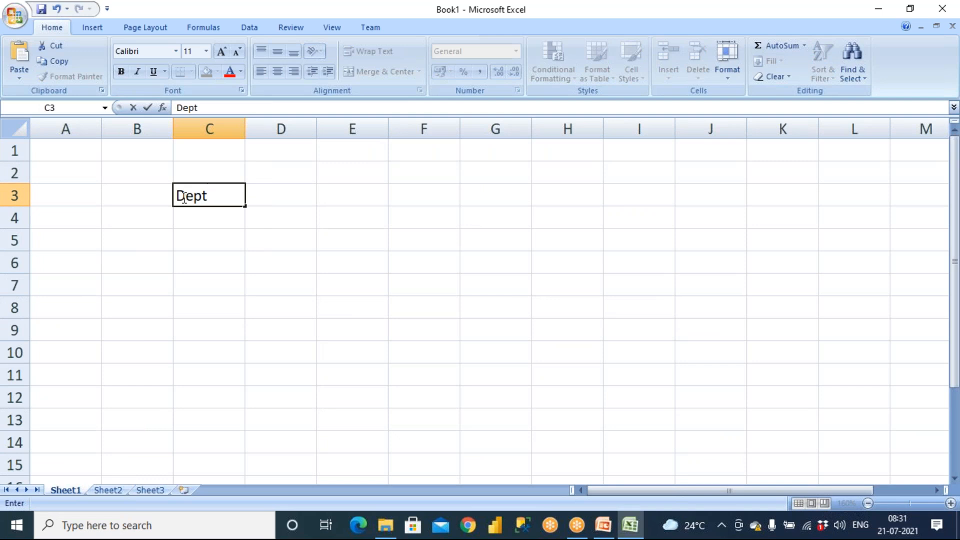
Step: Enter Emp as a second table label in cell E3, on the same row as Dept
{"action": "left_click", "coordinate": [350, 197]}
{"action": "type", "text": "Emp"}
{"action": "left_click", "coordinate": [338, 245]}
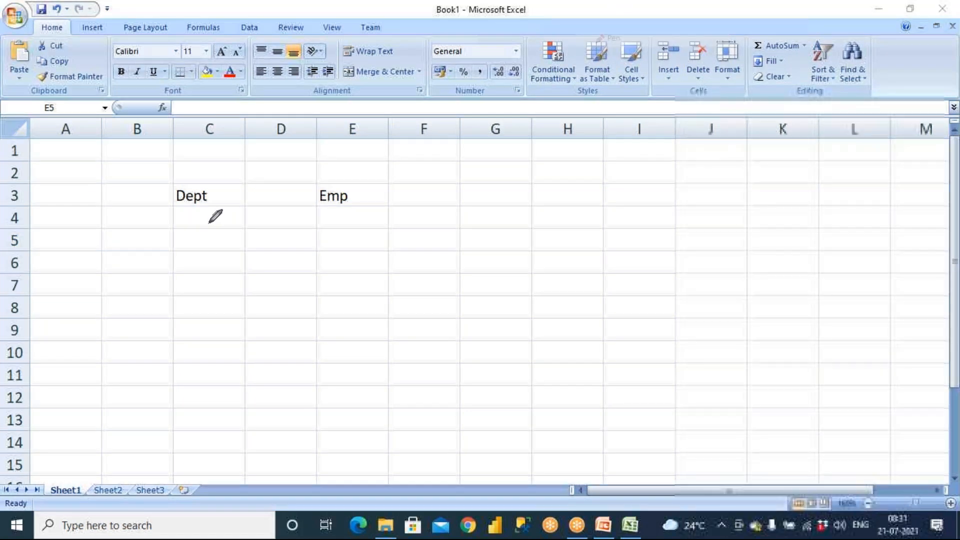
Step: Draw boxes around Dept and Emp, join them with a line marked 1 and M, and write an underlined 1-M above
{"action": "mouse_move", "coordinate": [169, 183]}
{"action": "left_mouse_down"}
{"action": "mouse_move", "coordinate": [223, 220]}
{"action": "mouse_move", "coordinate": [203, 179]}
{"action": "mouse_move", "coordinate": [157, 180]}
{"action": "left_mouse_up"}
{"action": "mouse_move", "coordinate": [312, 181]}
{"action": "left_mouse_down"}
{"action": "mouse_move", "coordinate": [312, 212]}
{"action": "mouse_move", "coordinate": [376, 192]}
{"action": "mouse_move", "coordinate": [334, 176]}
{"action": "mouse_move", "coordinate": [306, 179]}
{"action": "left_mouse_up"}
{"action": "mouse_move", "coordinate": [229, 200]}
{"action": "left_mouse_down"}
{"action": "mouse_move", "coordinate": [287, 200]}
{"action": "mouse_move", "coordinate": [240, 201]}
{"action": "mouse_move", "coordinate": [310, 178]}
{"action": "mouse_move", "coordinate": [303, 220]}
{"action": "left_mouse_up"}
{"action": "left_click_drag", "start_coordinate": [235, 215], "coordinate": [240, 228]}
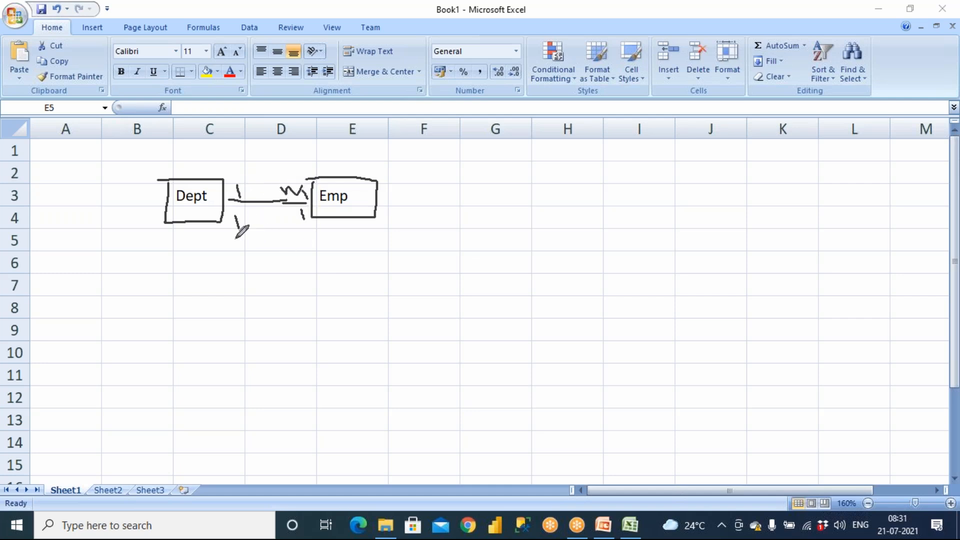
{"action": "mouse_move", "coordinate": [238, 144]}
{"action": "left_mouse_down"}
{"action": "mouse_move", "coordinate": [239, 153]}
{"action": "mouse_move", "coordinate": [282, 142]}
{"action": "left_mouse_up"}
{"action": "left_click_drag", "start_coordinate": [226, 167], "coordinate": [303, 167]}
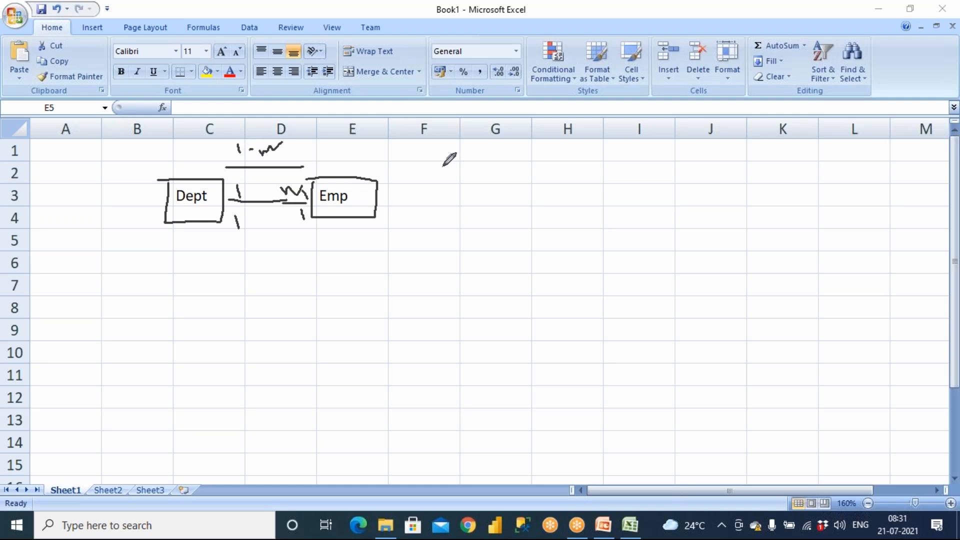
Step: Annotate the drawn relationship by leading a line from Dept to a handwritten "parent" and from Emp to a handwritten "child"
{"action": "left_click_drag", "start_coordinate": [245, 186], "coordinate": [250, 231]}
{"action": "left_click_drag", "start_coordinate": [193, 214], "coordinate": [220, 354]}
{"action": "mouse_move", "coordinate": [210, 309]}
{"action": "left_mouse_down"}
{"action": "mouse_move", "coordinate": [214, 334]}
{"action": "mouse_move", "coordinate": [294, 301]}
{"action": "mouse_move", "coordinate": [318, 306]}
{"action": "left_mouse_up"}
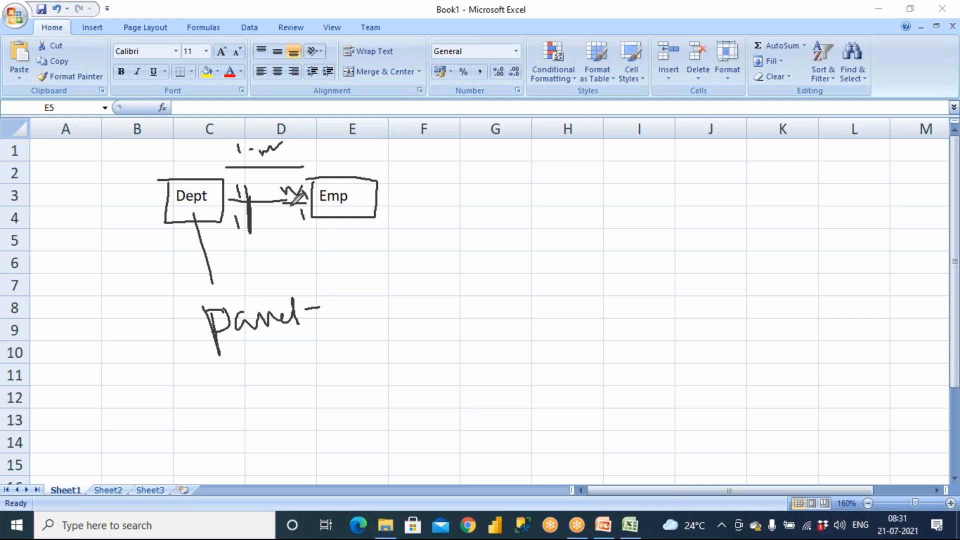
{"action": "left_click_drag", "start_coordinate": [358, 211], "coordinate": [425, 323]}
{"action": "left_click_drag", "start_coordinate": [442, 278], "coordinate": [442, 316]}
{"action": "mouse_move", "coordinate": [442, 303]}
{"action": "left_mouse_down"}
{"action": "mouse_move", "coordinate": [501, 328]}
{"action": "mouse_move", "coordinate": [495, 300]}
{"action": "mouse_move", "coordinate": [538, 320]}
{"action": "mouse_move", "coordinate": [543, 295]}
{"action": "mouse_move", "coordinate": [549, 331]}
{"action": "left_mouse_up"}
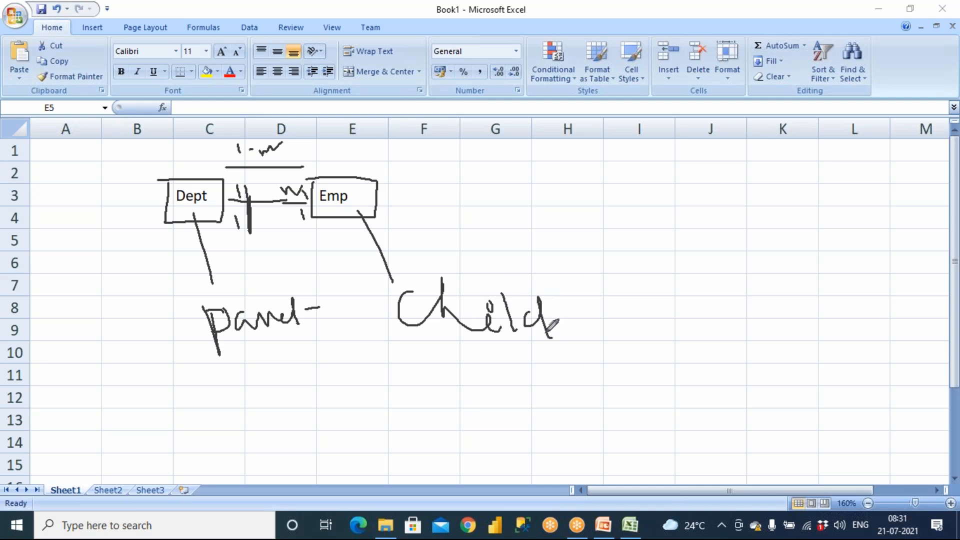
Step: Handwrite the columns of both tables, link the circled department ID to Emp's department column marked FK, and exit the annotation
{"action": "mouse_move", "coordinate": [169, 236]}
{"action": "left_mouse_down"}
{"action": "mouse_move", "coordinate": [170, 260]}
{"action": "mouse_move", "coordinate": [205, 257]}
{"action": "mouse_move", "coordinate": [186, 300]}
{"action": "mouse_move", "coordinate": [235, 273]}
{"action": "mouse_move", "coordinate": [257, 282]}
{"action": "left_mouse_up"}
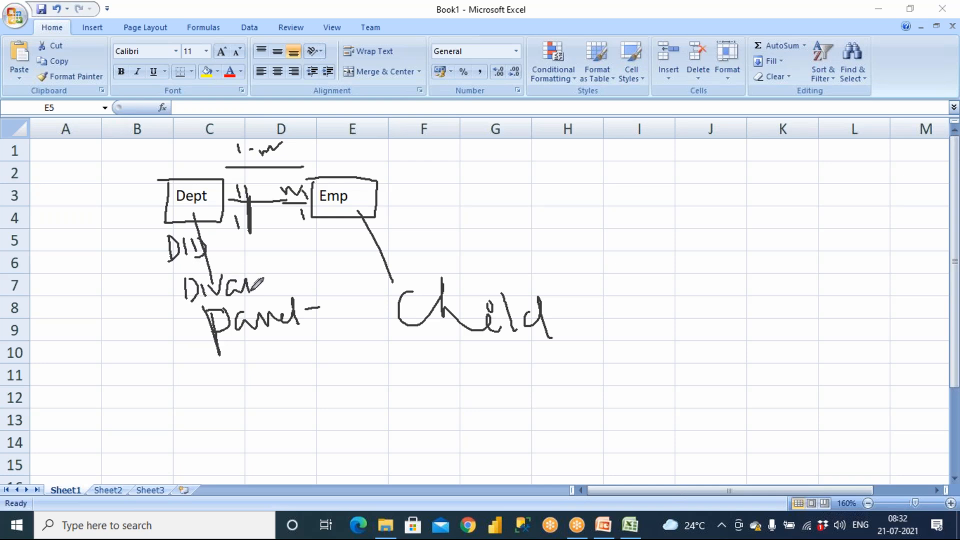
{"action": "mouse_move", "coordinate": [413, 209]}
{"action": "left_mouse_down"}
{"action": "mouse_move", "coordinate": [429, 229]}
{"action": "mouse_move", "coordinate": [461, 192]}
{"action": "mouse_move", "coordinate": [444, 253]}
{"action": "mouse_move", "coordinate": [481, 233]}
{"action": "mouse_move", "coordinate": [472, 272]}
{"action": "mouse_move", "coordinate": [508, 279]}
{"action": "left_mouse_up"}
{"action": "mouse_move", "coordinate": [226, 234]}
{"action": "left_mouse_down"}
{"action": "mouse_move", "coordinate": [126, 238]}
{"action": "mouse_move", "coordinate": [244, 249]}
{"action": "mouse_move", "coordinate": [506, 182]}
{"action": "mouse_move", "coordinate": [562, 242]}
{"action": "mouse_move", "coordinate": [587, 225]}
{"action": "left_mouse_up"}
{"action": "mouse_move", "coordinate": [676, 255]}
{"action": "left_mouse_down"}
{"action": "mouse_move", "coordinate": [544, 258]}
{"action": "mouse_move", "coordinate": [670, 288]}
{"action": "mouse_move", "coordinate": [676, 256]}
{"action": "left_mouse_up"}
{"action": "mouse_move", "coordinate": [592, 273]}
{"action": "left_mouse_down"}
{"action": "mouse_move", "coordinate": [576, 273]}
{"action": "mouse_move", "coordinate": [600, 285]}
{"action": "mouse_move", "coordinate": [670, 261]}
{"action": "left_mouse_up"}
{"action": "mouse_move", "coordinate": [690, 226]}
{"action": "left_mouse_down"}
{"action": "mouse_move", "coordinate": [689, 252]}
{"action": "mouse_move", "coordinate": [697, 231]}
{"action": "left_mouse_up"}
{"action": "mouse_move", "coordinate": [689, 235]}
{"action": "left_mouse_down"}
{"action": "mouse_move", "coordinate": [711, 209]}
{"action": "mouse_move", "coordinate": [720, 223]}
{"action": "mouse_move", "coordinate": [708, 228]}
{"action": "mouse_move", "coordinate": [730, 248]}
{"action": "mouse_move", "coordinate": [702, 205]}
{"action": "mouse_move", "coordinate": [703, 233]}
{"action": "left_mouse_up"}
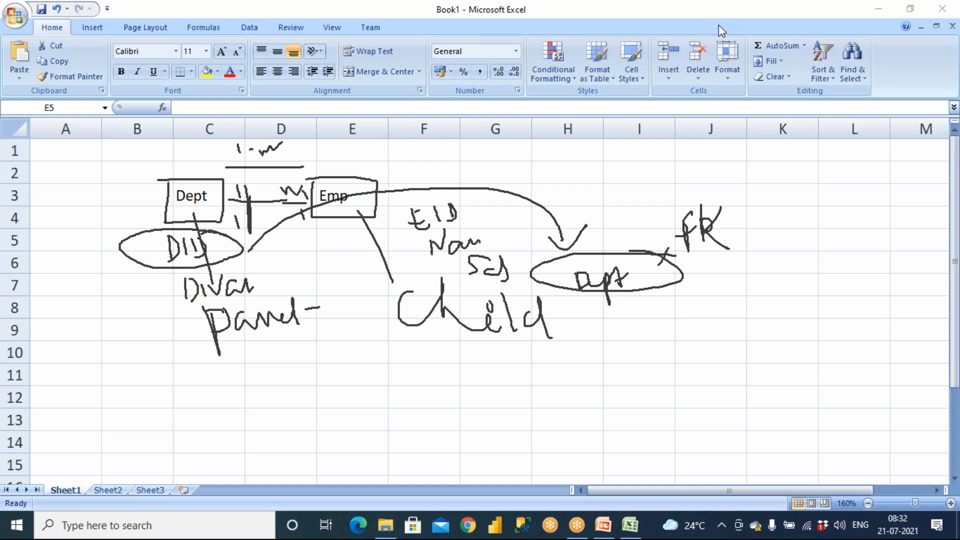
{"action": "left_click", "coordinate": [622, 89]}
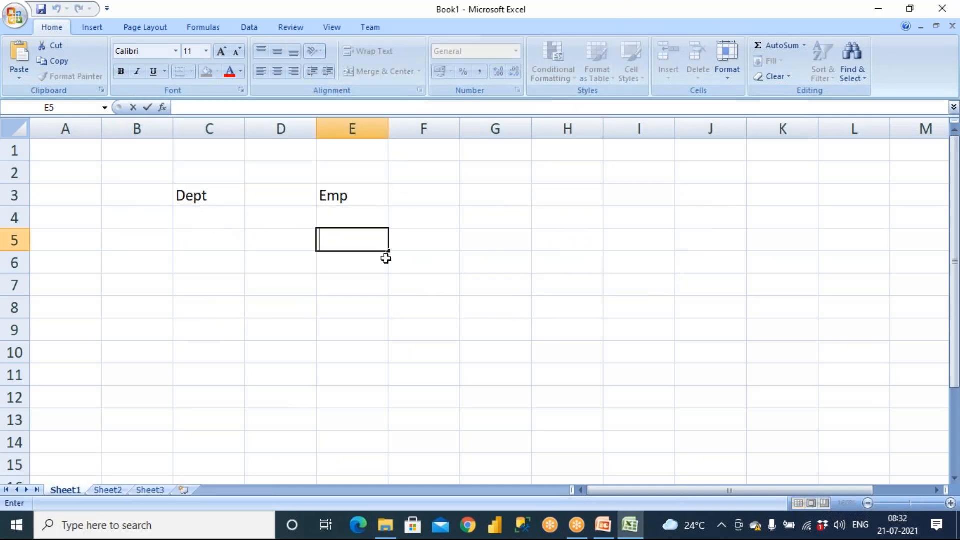
Step: Enter the Dept table headers DeptID in C4 and DeptName in D4
{"action": "left_click", "coordinate": [202, 215]}
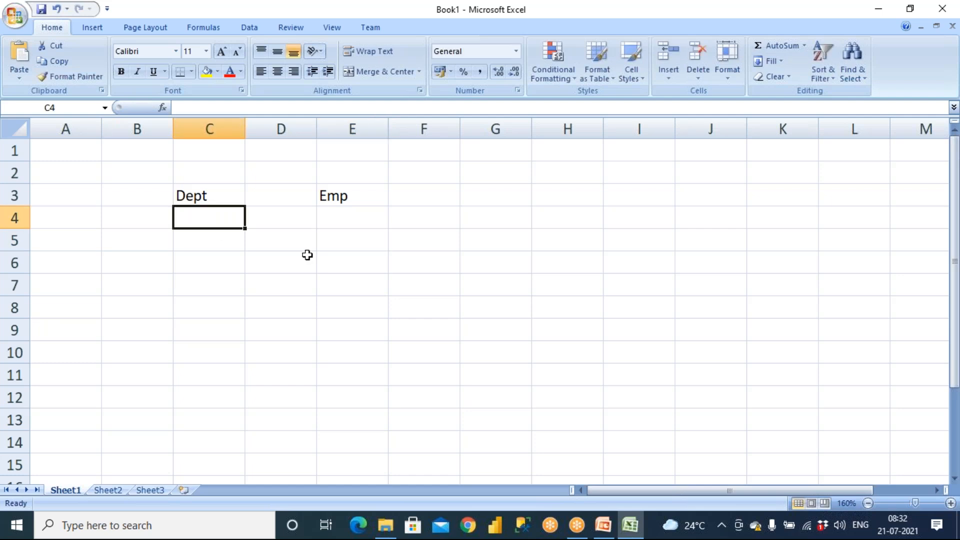
{"action": "type", "text": "De"}
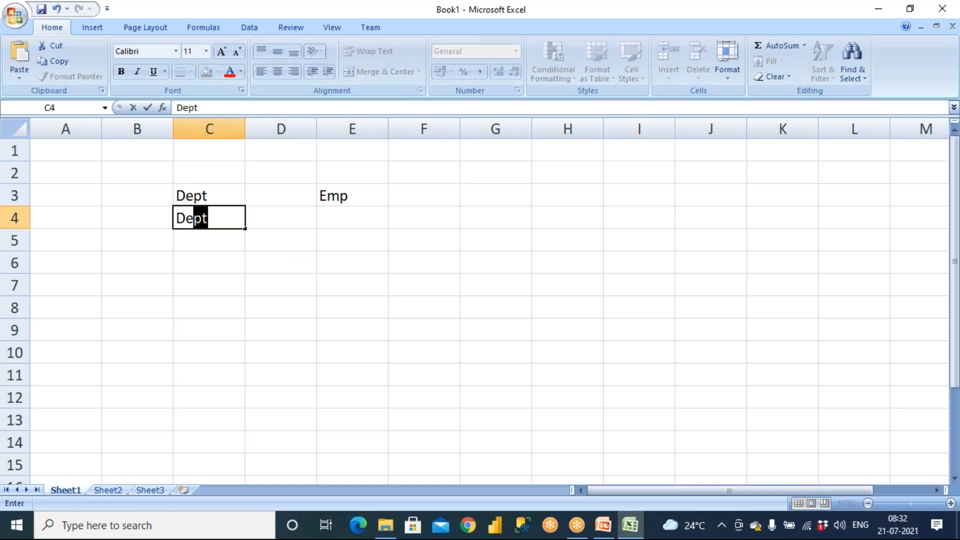
{"action": "type", "text": "ptID"}
{"action": "key", "text": "Tab"}
{"action": "type", "text": "DeptName"}
{"action": "key", "text": "Tab"}
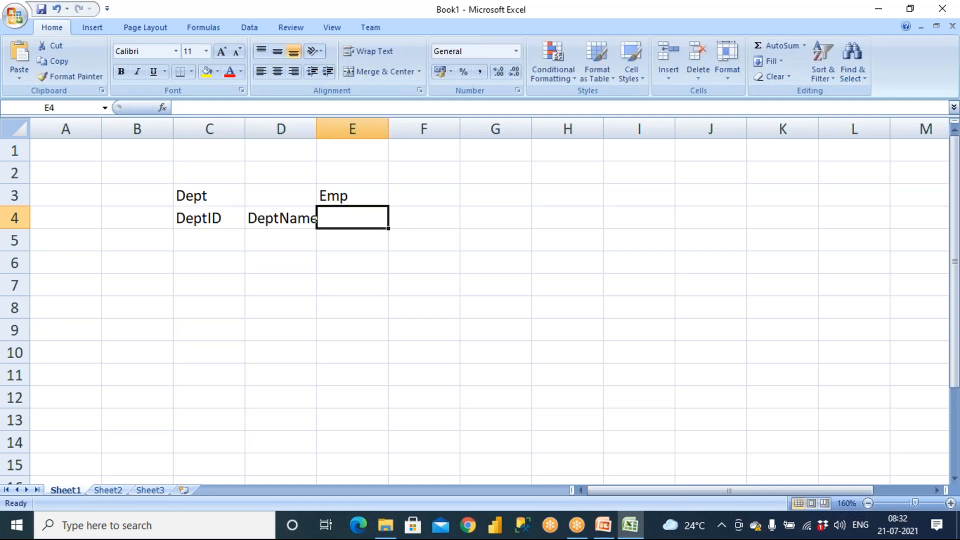
Step: Move the Dept label to cell B3 and the Emp label to cell G3
{"action": "left_click", "coordinate": [198, 203]}
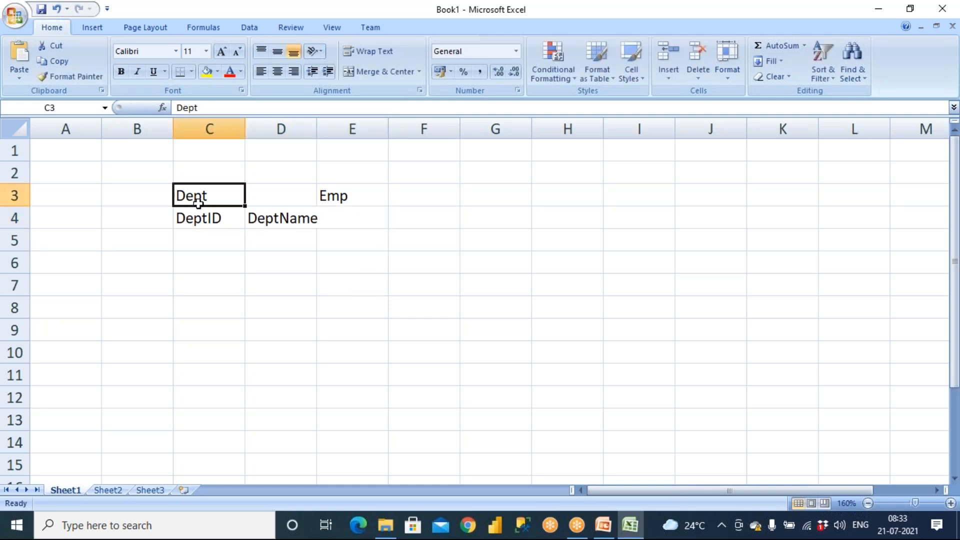
{"action": "key", "text": "ctrl+c"}
{"action": "left_click", "coordinate": [125, 196]}
{"action": "key", "text": "ctrl+v"}
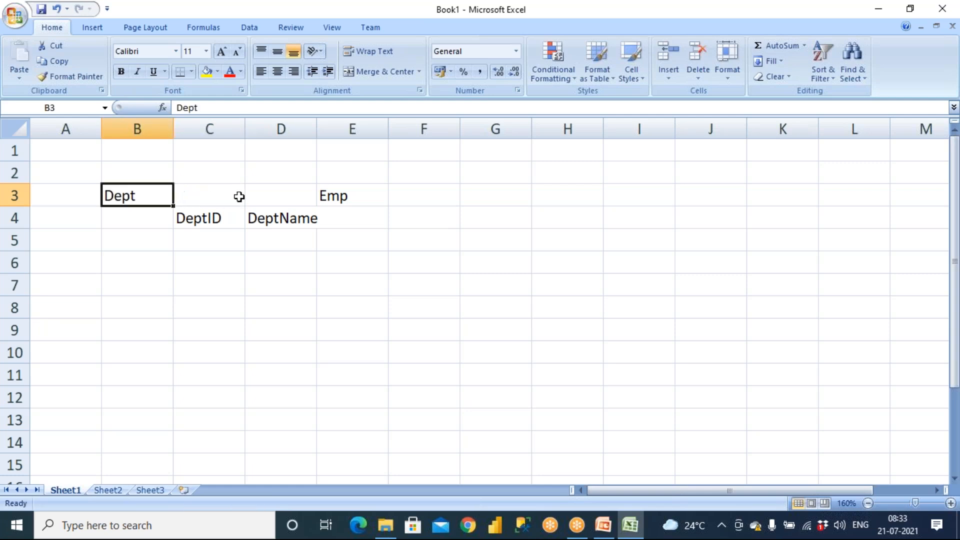
{"action": "left_click", "coordinate": [339, 195]}
{"action": "key", "text": "ctrl+x"}
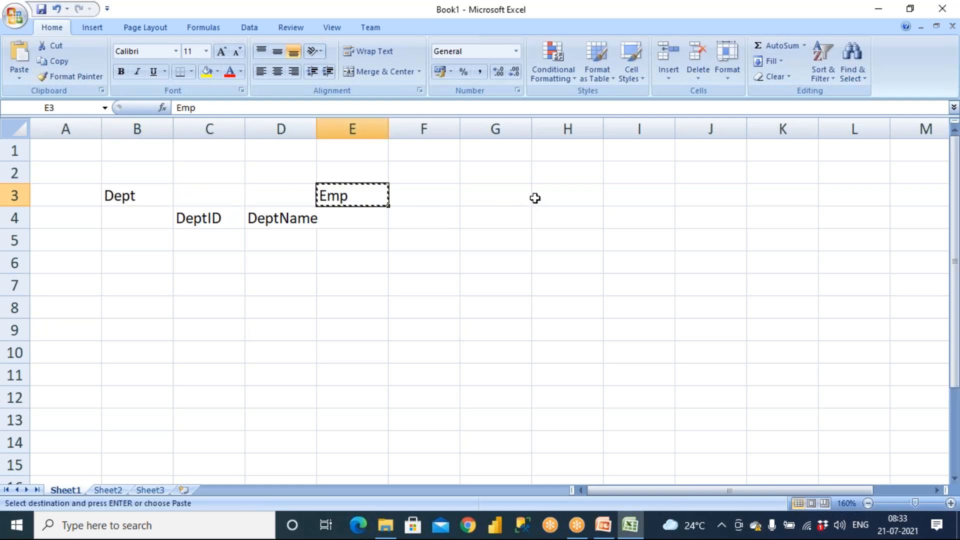
{"action": "left_click", "coordinate": [520, 197]}
{"action": "key", "text": "ctrl+v"}
{"action": "left_click", "coordinate": [394, 249]}
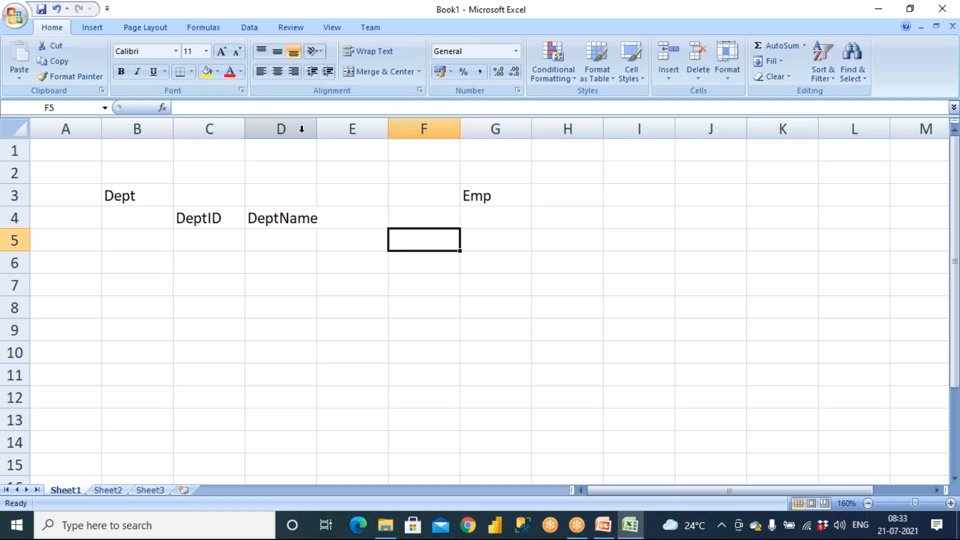
Step: Widen column D slightly and centre the contents of columns C to L
{"action": "left_click_drag", "start_coordinate": [317, 129], "coordinate": [328, 128]}
{"action": "left_click_drag", "start_coordinate": [223, 129], "coordinate": [870, 146]}
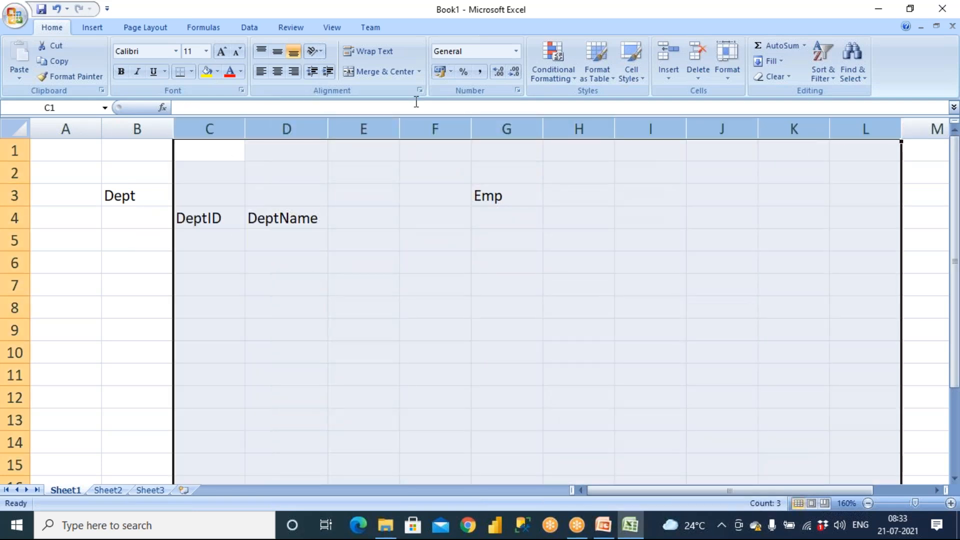
{"action": "left_click", "coordinate": [277, 72]}
Step: Fill the DeptID and DeptName headers yellow and label DeptID with PK in cell C3
{"action": "left_click_drag", "start_coordinate": [210, 216], "coordinate": [280, 215]}
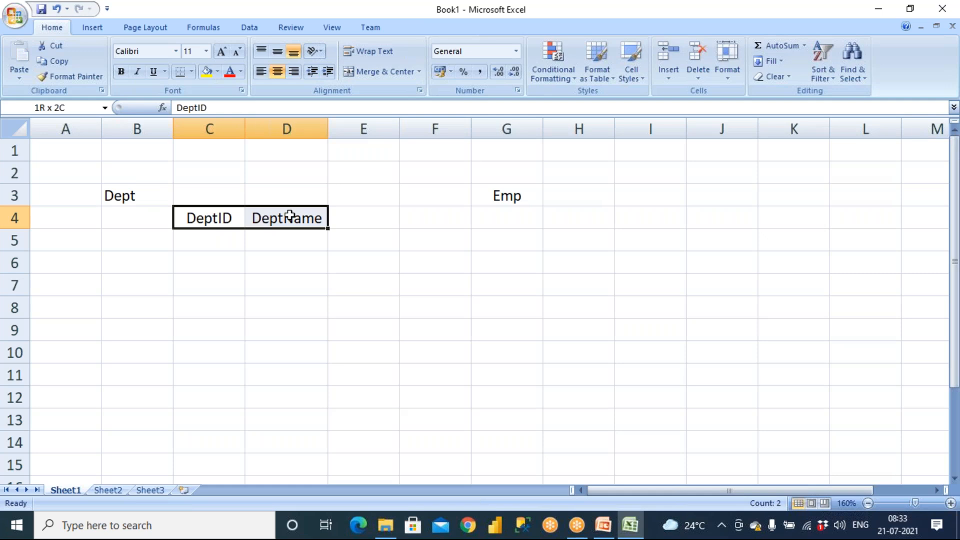
{"action": "left_click", "coordinate": [206, 72]}
{"action": "left_click", "coordinate": [228, 194]}
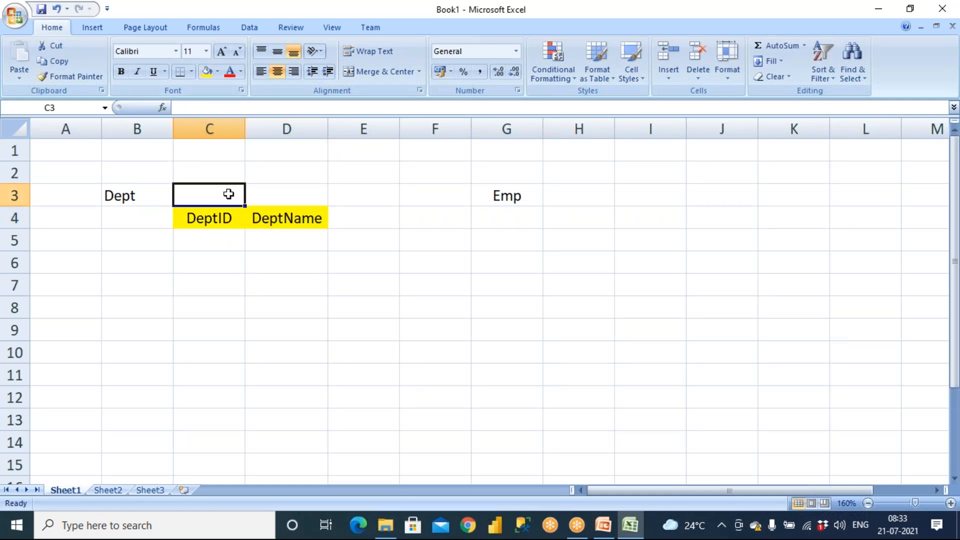
{"action": "type", "text": "PK"}
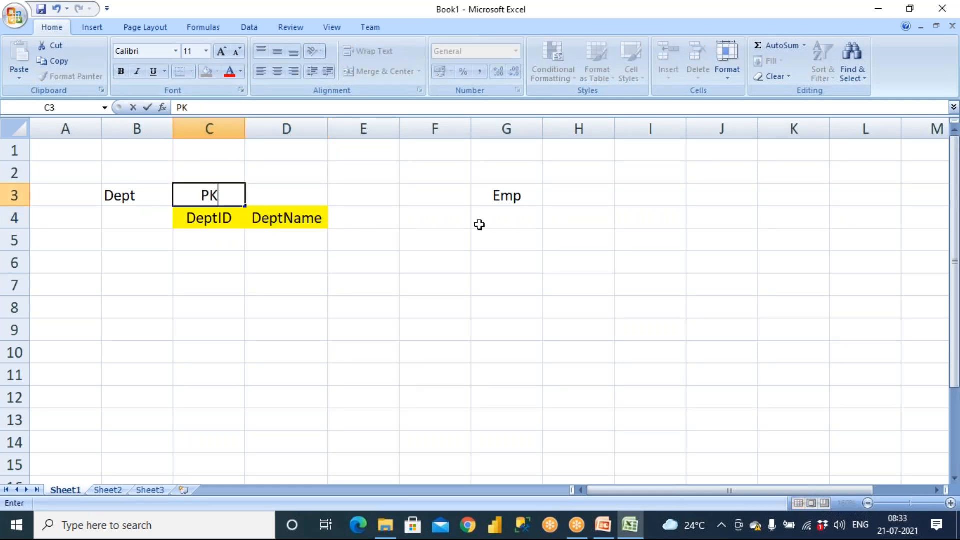
Step: Enter the Emp table headers EID, Empnamwe and Sal in cells H4 to J4
{"action": "left_click", "coordinate": [571, 220]}
{"action": "type", "text": "EID"}
{"action": "key", "text": "Tab"}
{"action": "type", "text": "Empnamwe"}
{"action": "key", "text": "Tab"}
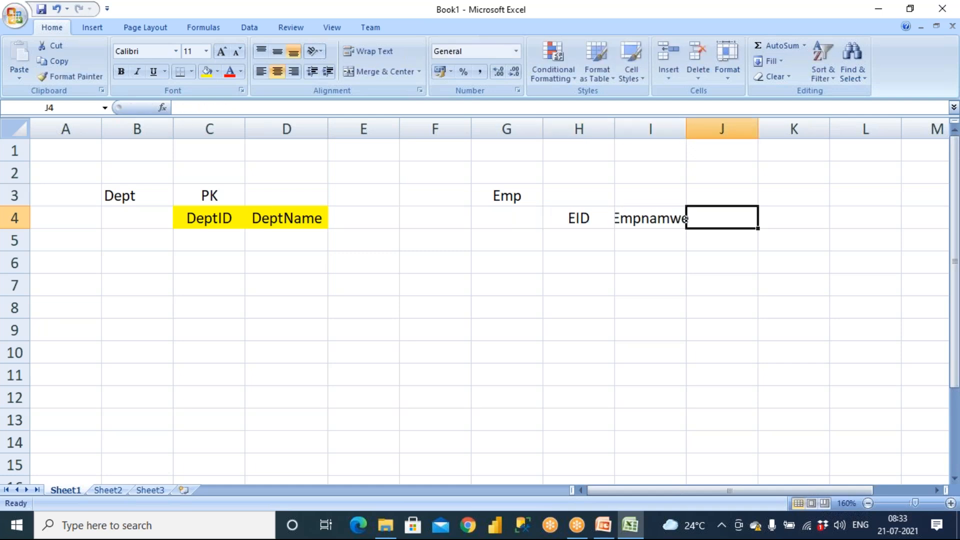
{"action": "type", "text": "Sal"}
{"action": "key", "text": "Tab"}
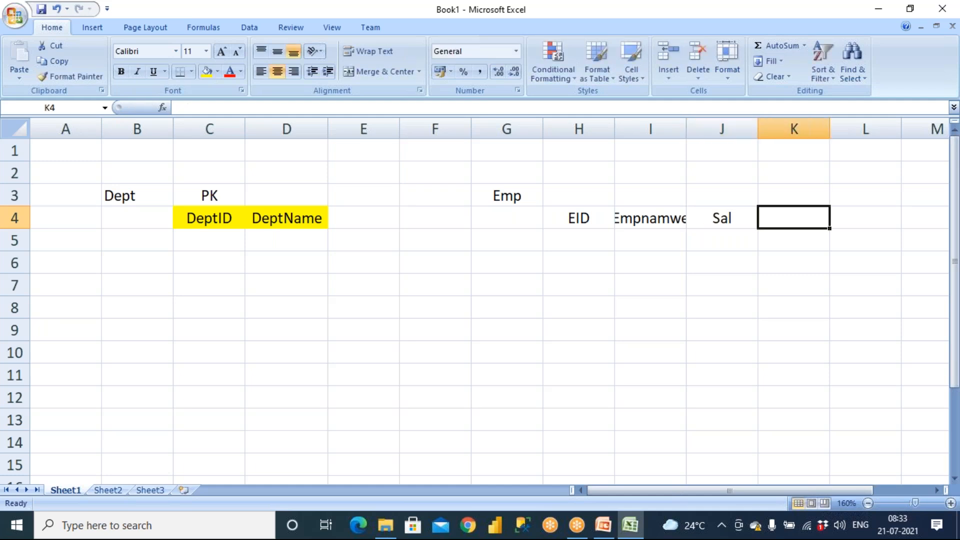
Step: Correct the employee name header in cell I4 to EmpName
{"action": "left_click", "coordinate": [658, 218]}
{"action": "left_click", "coordinate": [251, 113]}
{"action": "key", "text": "BackSpace"}
{"action": "key", "text": "BackSpace"}
{"action": "key", "text": "BackSpace"}
{"action": "key", "text": "BackSpace"}
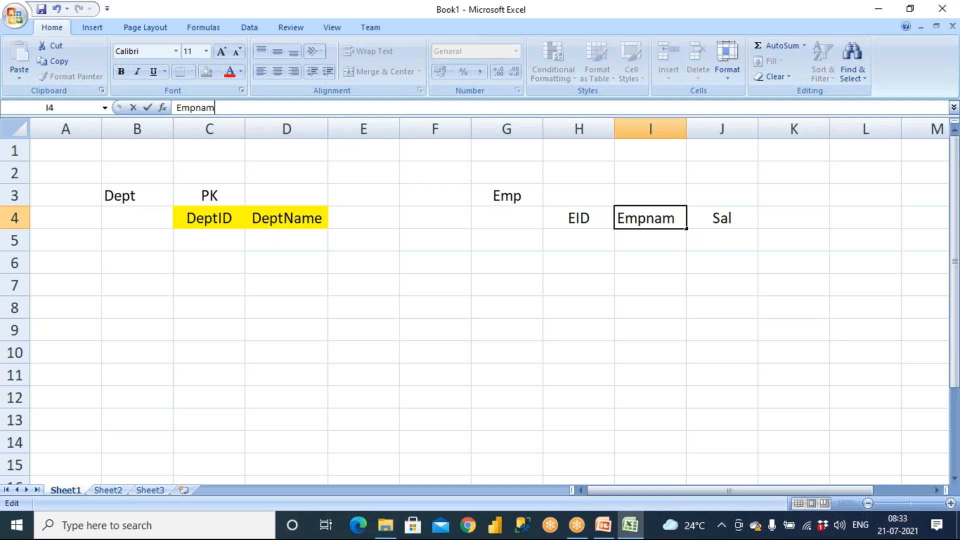
{"action": "type", "text": "Name"}
{"action": "key", "text": "Tab"}
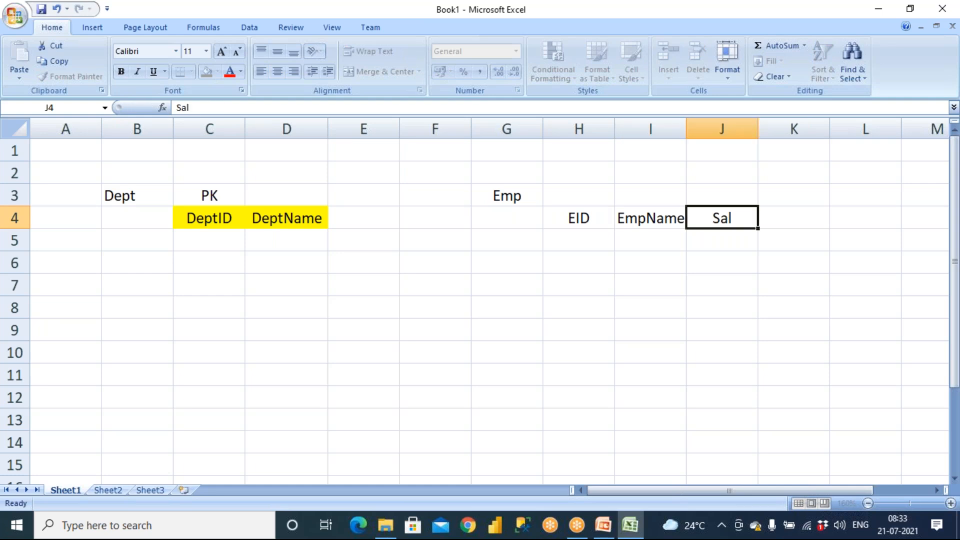
Step: Fill the headers EID, EmpName and Sal yellow and label EID with PK in cell H3
{"action": "left_click_drag", "start_coordinate": [568, 219], "coordinate": [712, 219]}
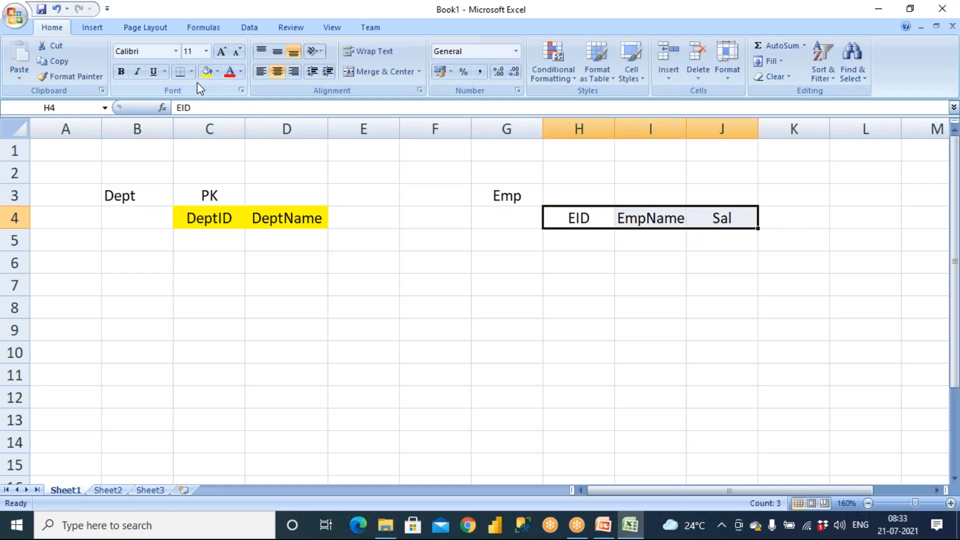
{"action": "left_click", "coordinate": [206, 71]}
{"action": "left_click", "coordinate": [435, 217]}
{"action": "left_click", "coordinate": [547, 194]}
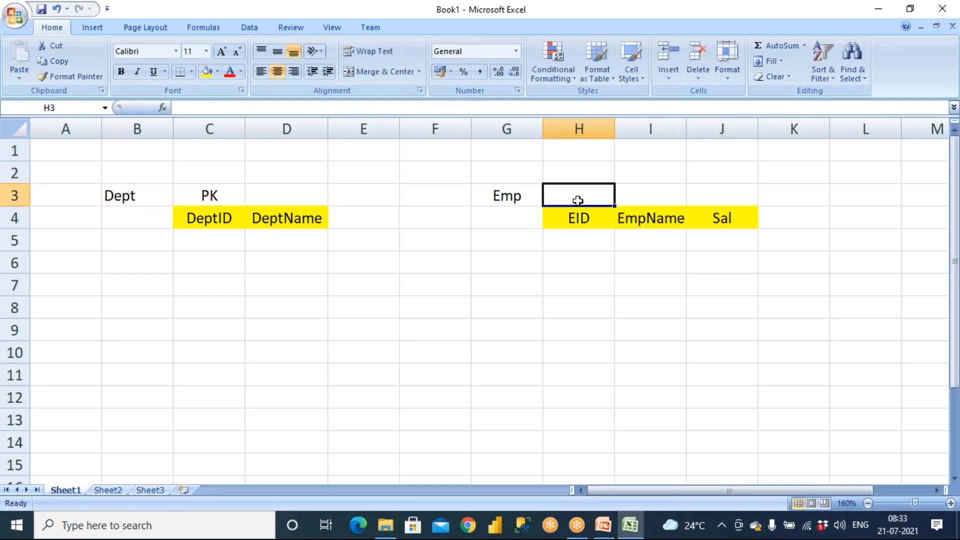
{"action": "type", "text": "PK"}
{"action": "left_click", "coordinate": [435, 285]}
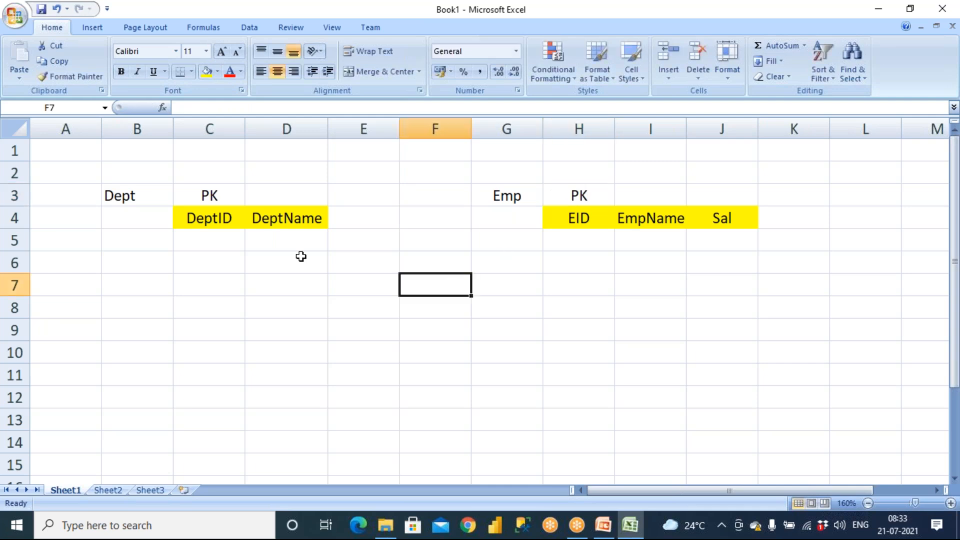
Step: Enter the departments 10 Sales, 20 Tech and 30 Marketing in rows 5 to 7 of the Dept table
{"action": "left_click", "coordinate": [215, 241]}
{"action": "type", "text": "10"}
{"action": "key", "text": "Tab"}
{"action": "type", "text": "Sales"}
{"action": "key", "text": "Return"}
{"action": "type", "text": "20"}
{"action": "key", "text": "Tab"}
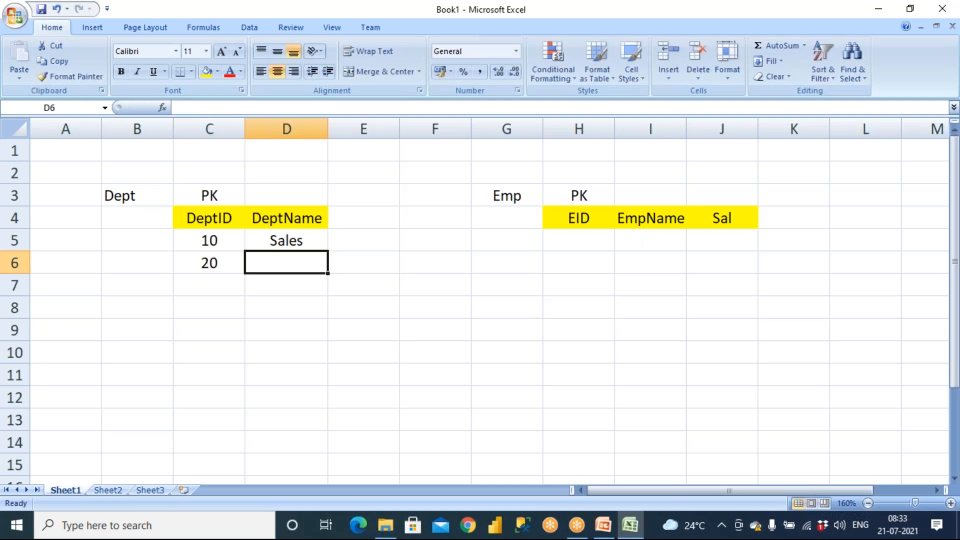
{"action": "type", "text": "Tech"}
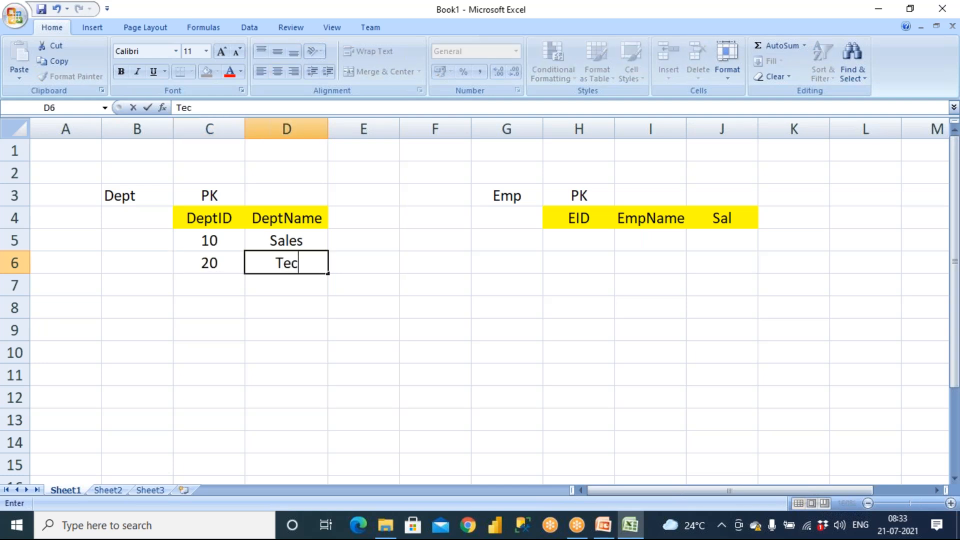
{"action": "key", "text": "Return"}
{"action": "type", "text": "30"}
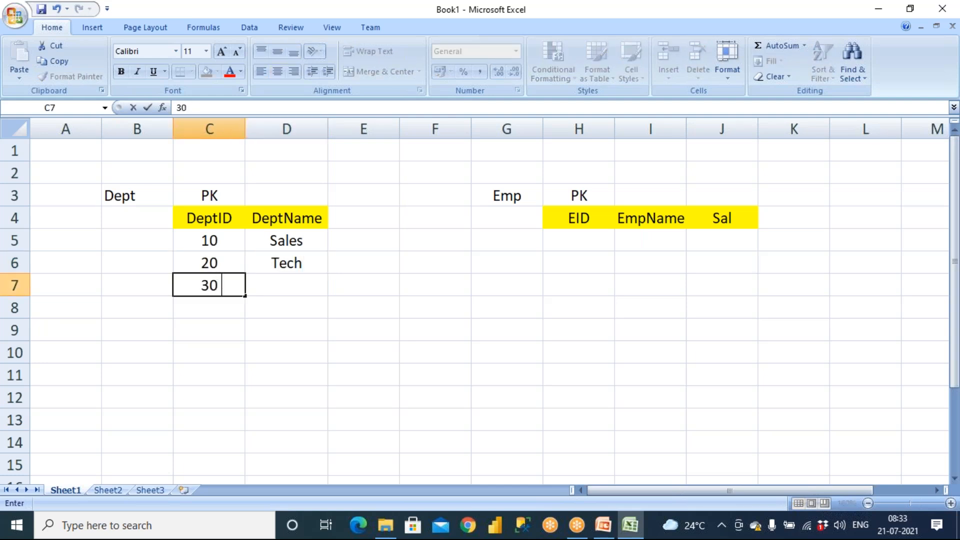
{"action": "key", "text": "Tab"}
{"action": "type", "text": "Marketing"}
{"action": "key", "text": "Tab"}
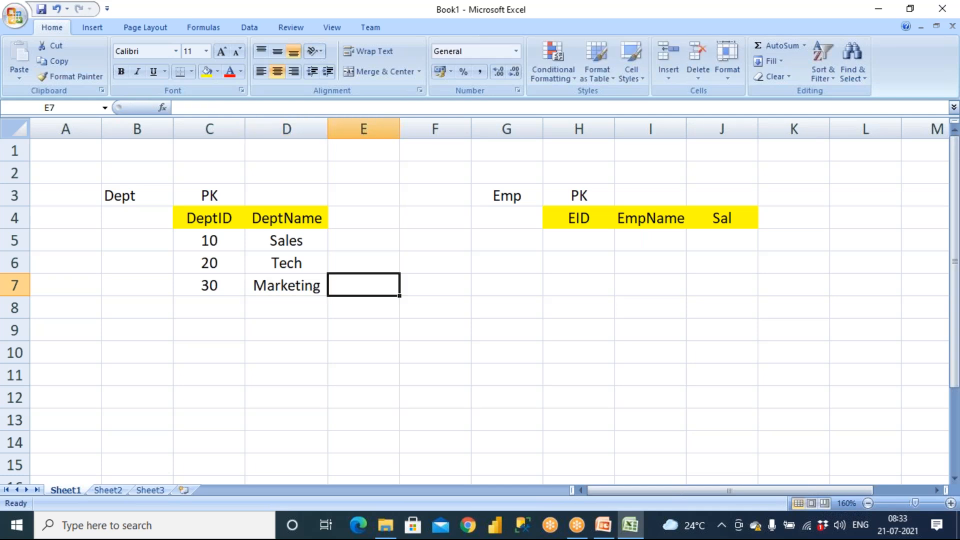
Step: Enter the first employee record in row 5 with EID 1, the employee's name and Sal 1000
{"action": "left_click", "coordinate": [558, 239]}
{"action": "type", "text": "1"}
{"action": "key", "text": "Tab"}
{"action": "type", "text": "ven"}
{"action": "key", "text": "BackSpace"}
{"action": "key", "text": "BackSpace"}
{"action": "key", "text": "BackSpace"}
{"action": "type", "text": "venk"}
{"action": "key", "text": "BackSpace"}
{"action": "key", "text": "BackSpace"}
{"action": "key", "text": "BackSpace"}
{"action": "type", "text": "Ven"}
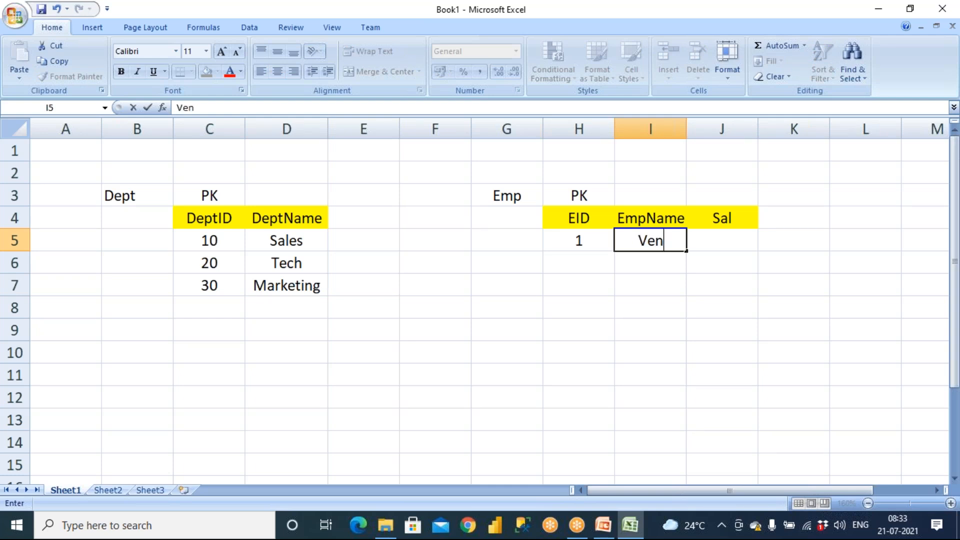
{"action": "type", "text": "ka"}
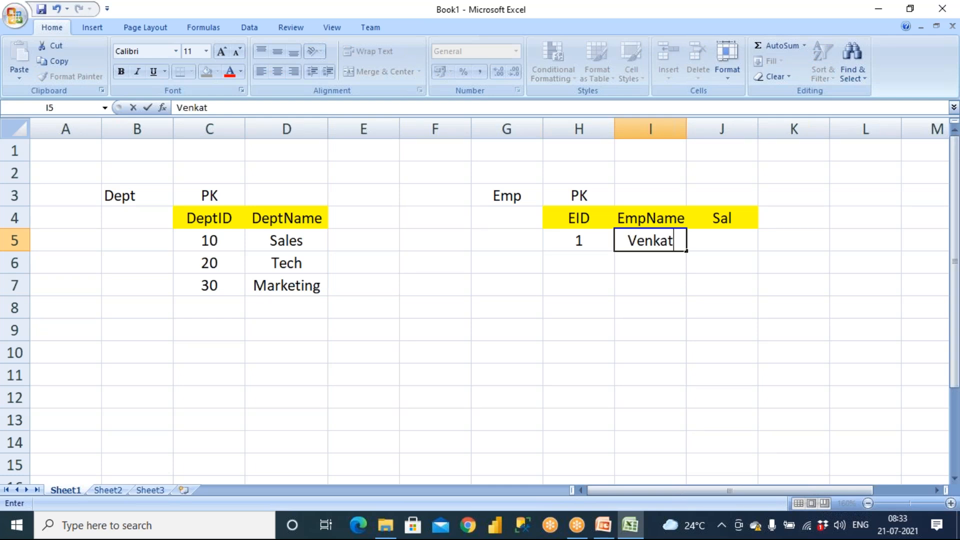
{"action": "type", "text": "t"}
{"action": "key", "text": "Tab"}
{"action": "type", "text": "1000"}
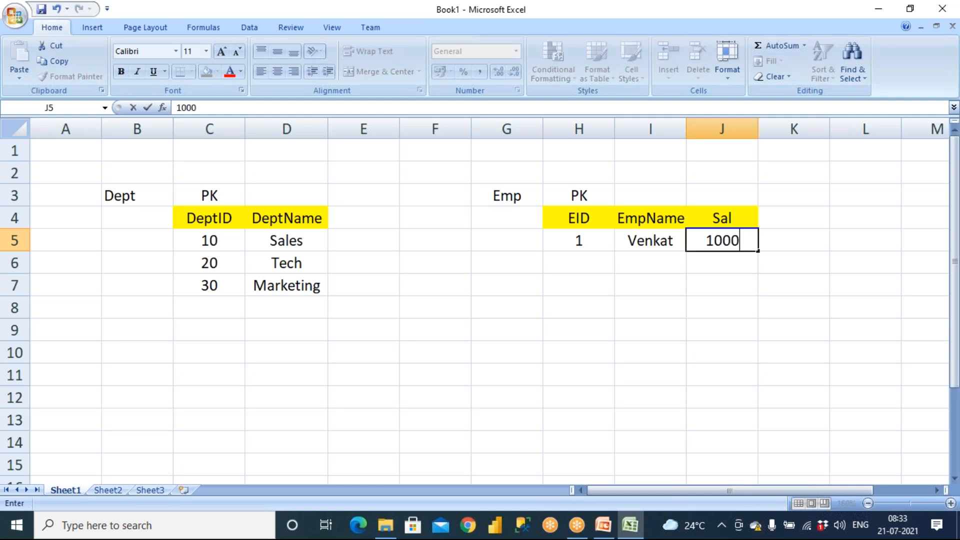
{"action": "key", "text": "Tab"}
Step: Copy the DeptID header from the Dept table into cell K4 and label it FK in cell K3
{"action": "left_click", "coordinate": [212, 227]}
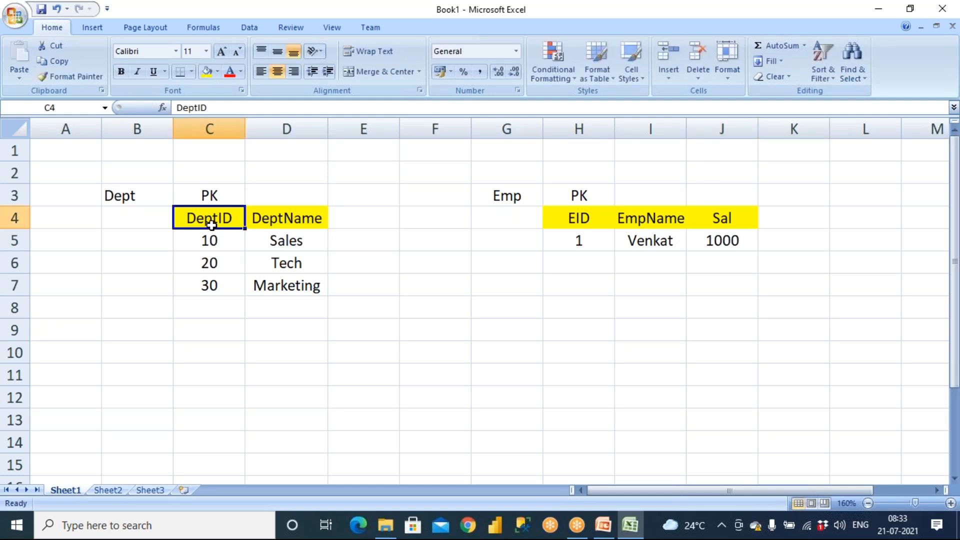
{"action": "key", "text": "ctrl+c"}
{"action": "left_click", "coordinate": [778, 223]}
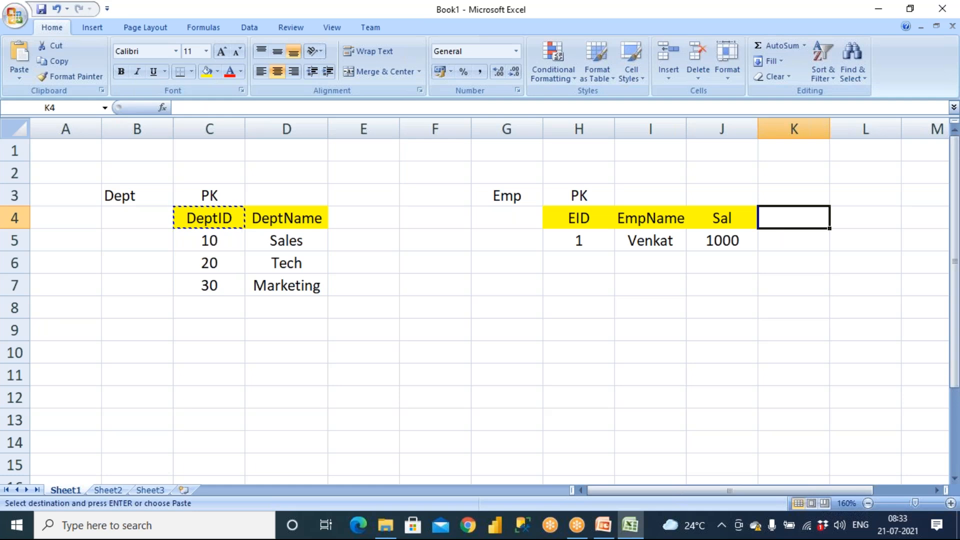
{"action": "key", "text": "ctrl+v"}
{"action": "left_click", "coordinate": [780, 197]}
{"action": "type", "text": "FK"}
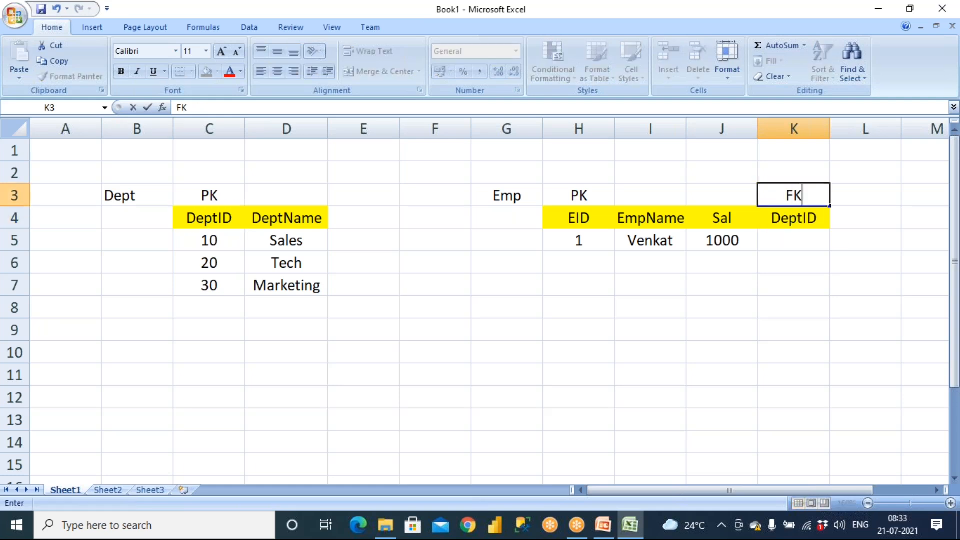
{"action": "left_click", "coordinate": [578, 328]}
Step: Enter DeptID 20 for the first employee in cell K5
{"action": "left_click_drag", "start_coordinate": [133, 196], "coordinate": [139, 220]}
{"action": "left_click", "coordinate": [579, 196]}
{"action": "left_click", "coordinate": [306, 221]}
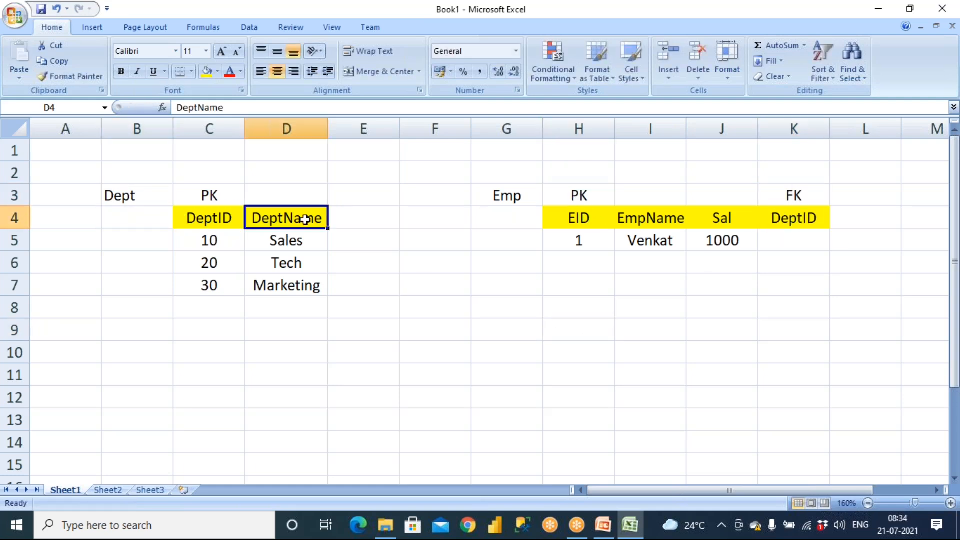
{"action": "left_click", "coordinate": [784, 238]}
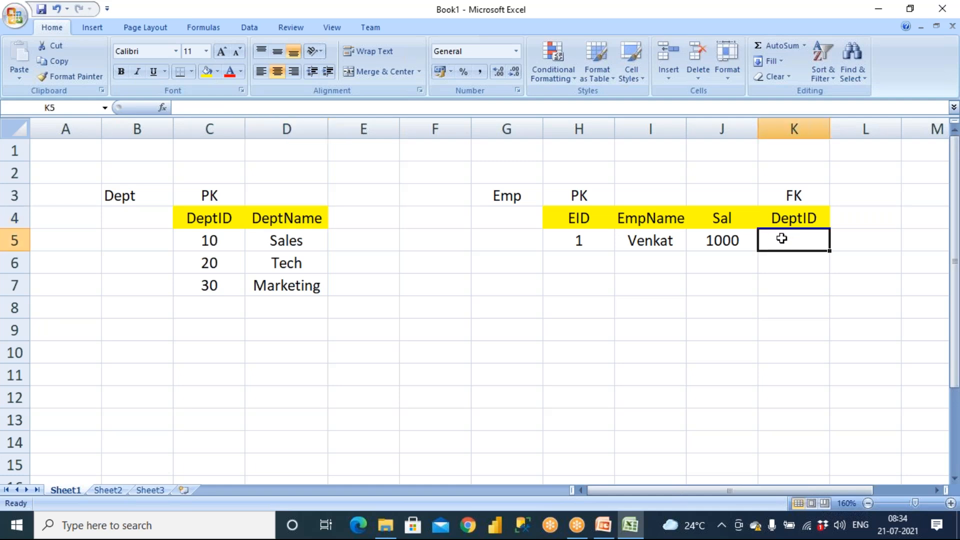
{"action": "left_click", "coordinate": [227, 270]}
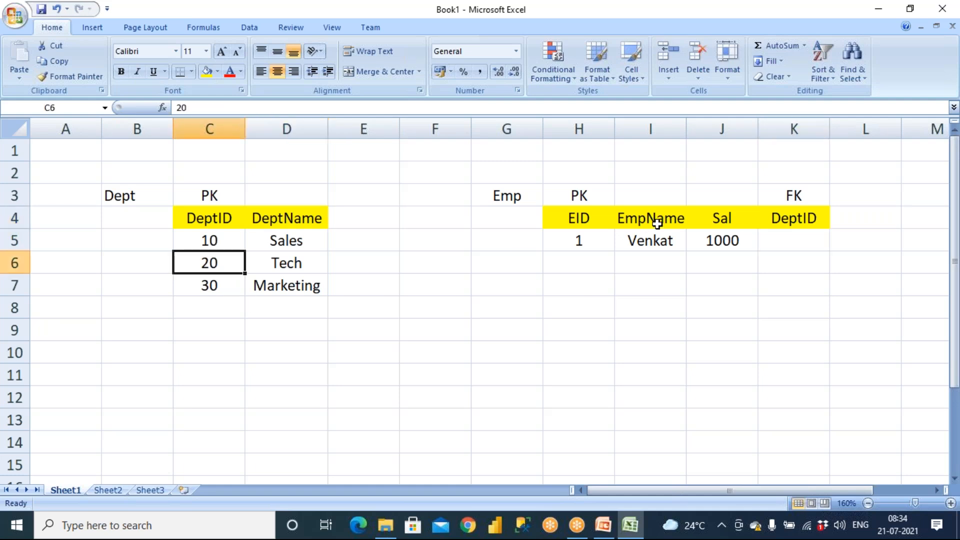
{"action": "left_click", "coordinate": [780, 241]}
{"action": "type", "text": "20"}
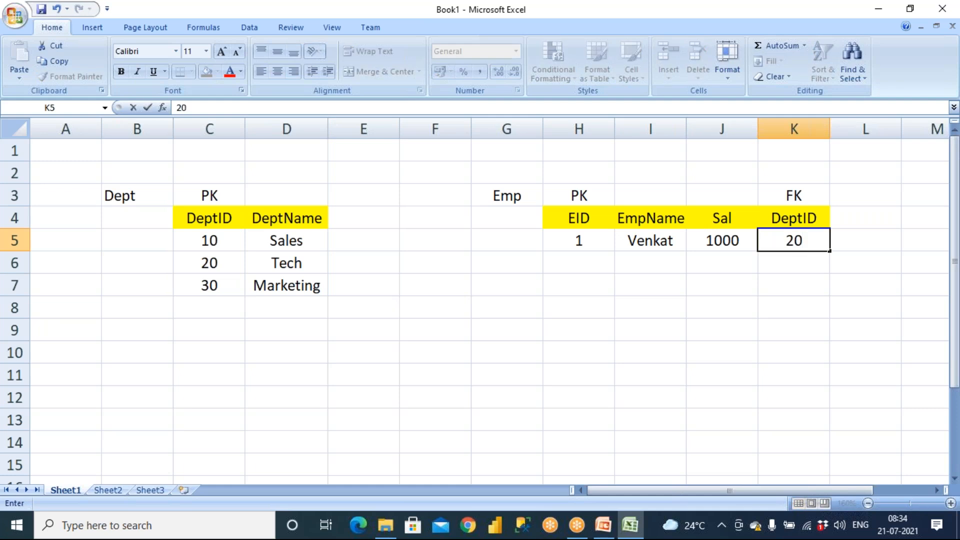
{"action": "left_click", "coordinate": [752, 294]}
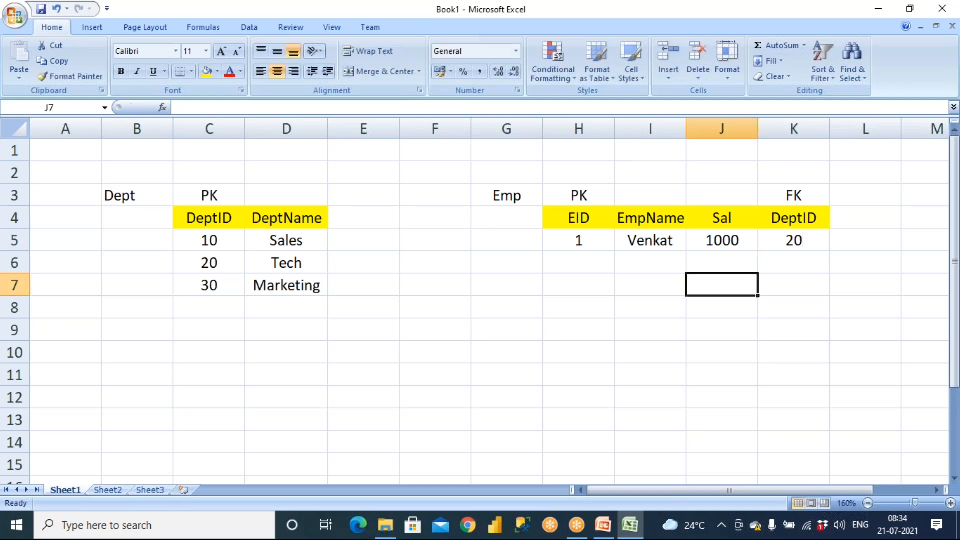
{"action": "left_click", "coordinate": [795, 237]}
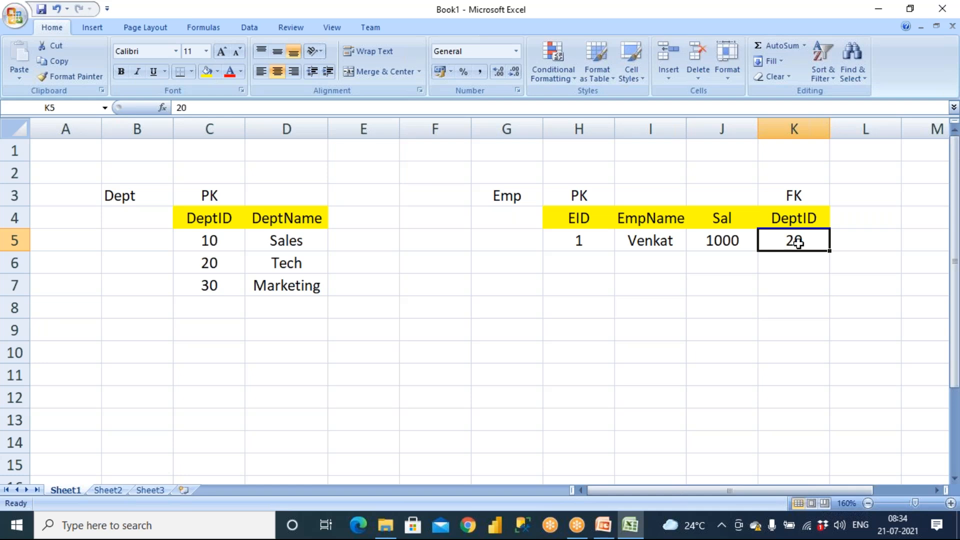
{"action": "left_click", "coordinate": [670, 245]}
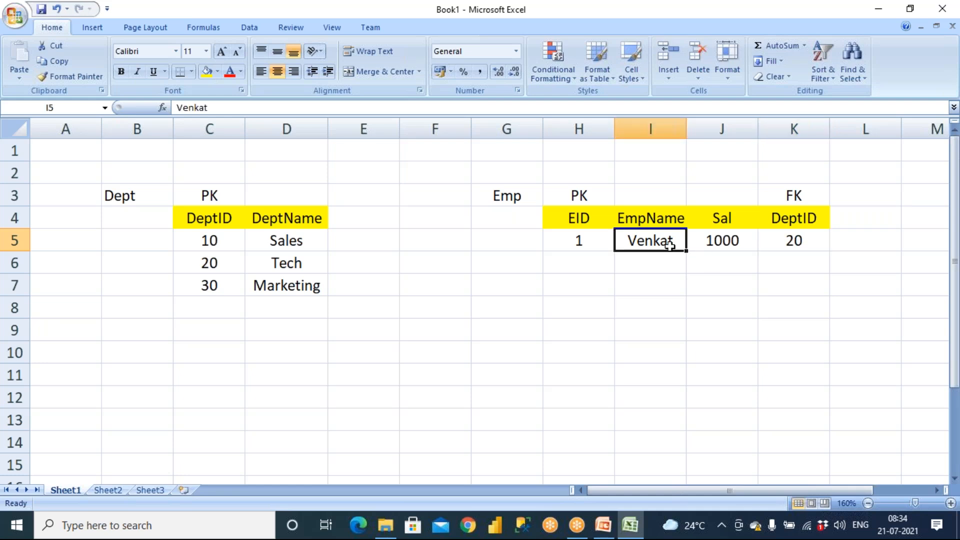
{"action": "left_click", "coordinate": [723, 245]}
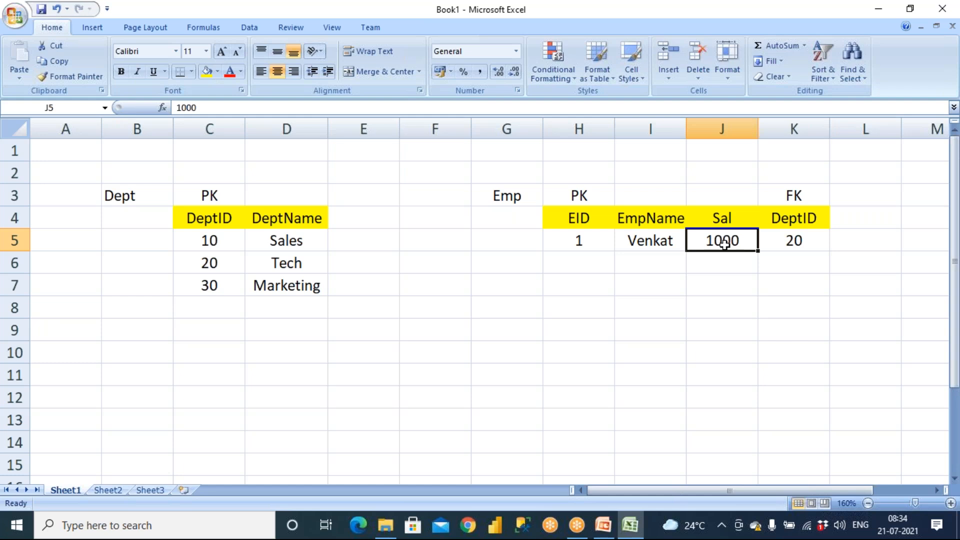
{"action": "left_click_drag", "start_coordinate": [603, 233], "coordinate": [816, 330]}
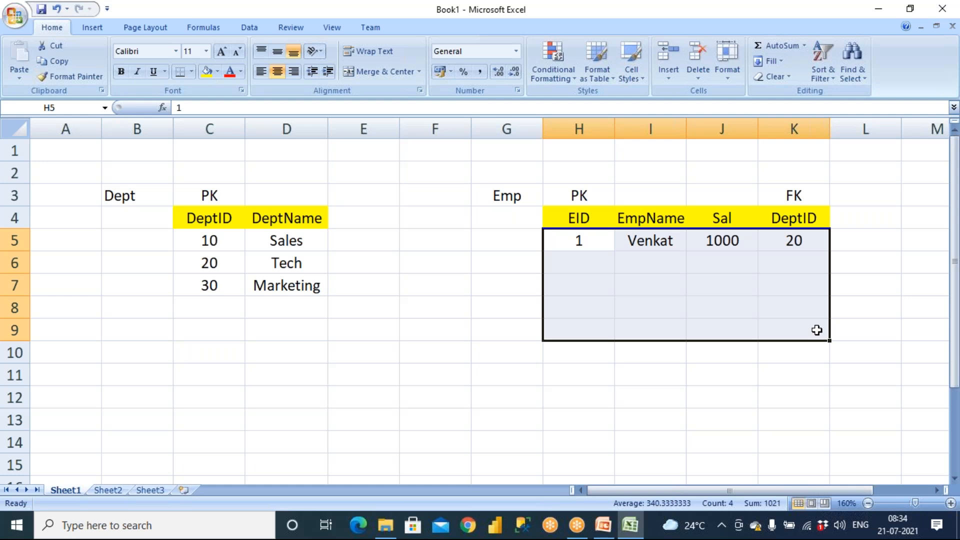
Step: Enter the second employee record in row 6 with EID 2, the employee's name, Sal 2000 and DeptID 10
{"action": "left_click", "coordinate": [592, 266]}
{"action": "type", "text": "2"}
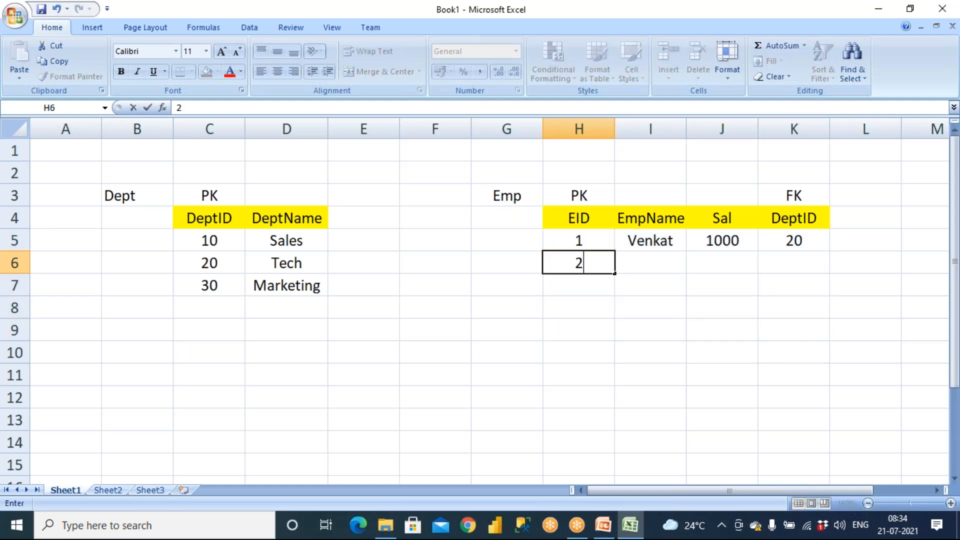
{"action": "key", "text": "Tab"}
{"action": "type", "text": "Luc"}
{"action": "key", "text": "BackSpace"}
{"action": "type", "text": "xmi"}
{"action": "key", "text": "Tab"}
{"action": "type", "text": "2000"}
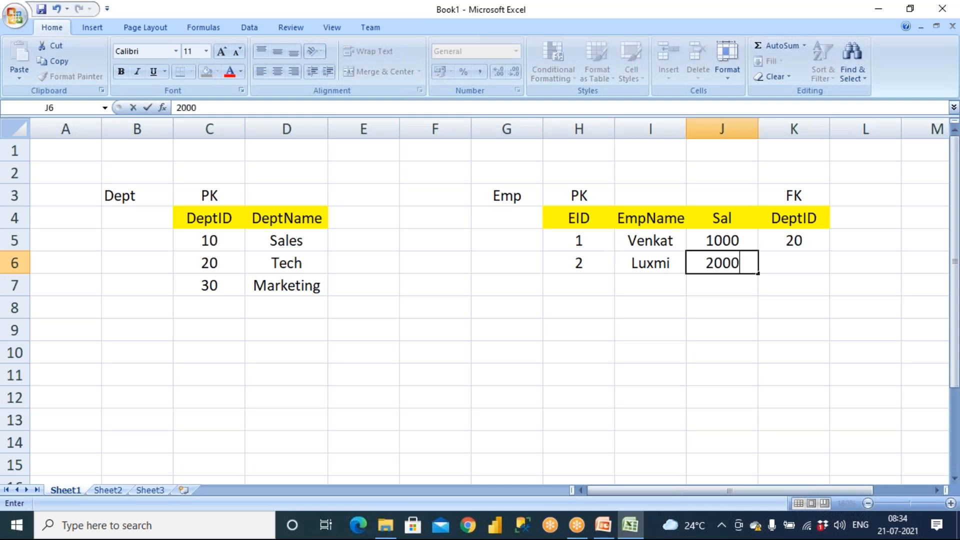
{"action": "key", "text": "Tab"}
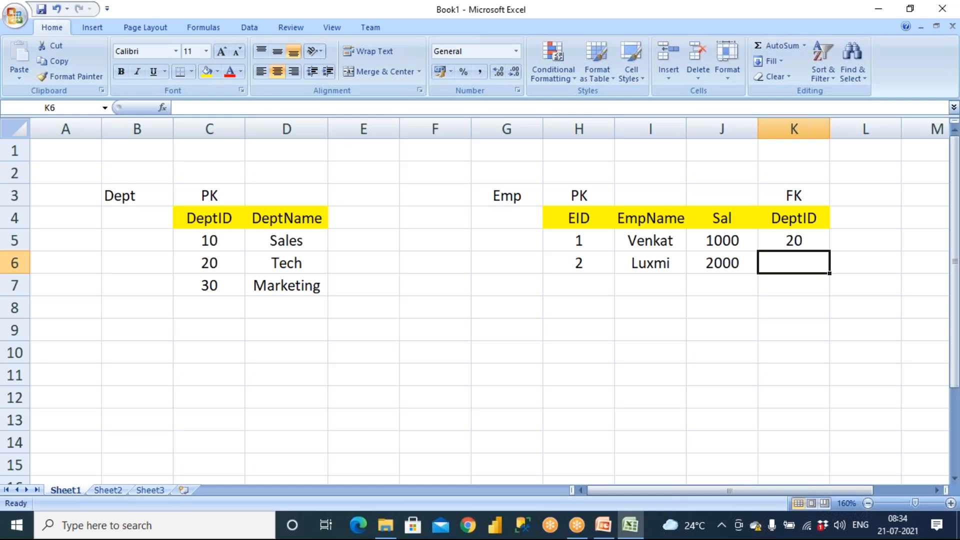
{"action": "type", "text": "10"}
{"action": "key", "text": "Return"}
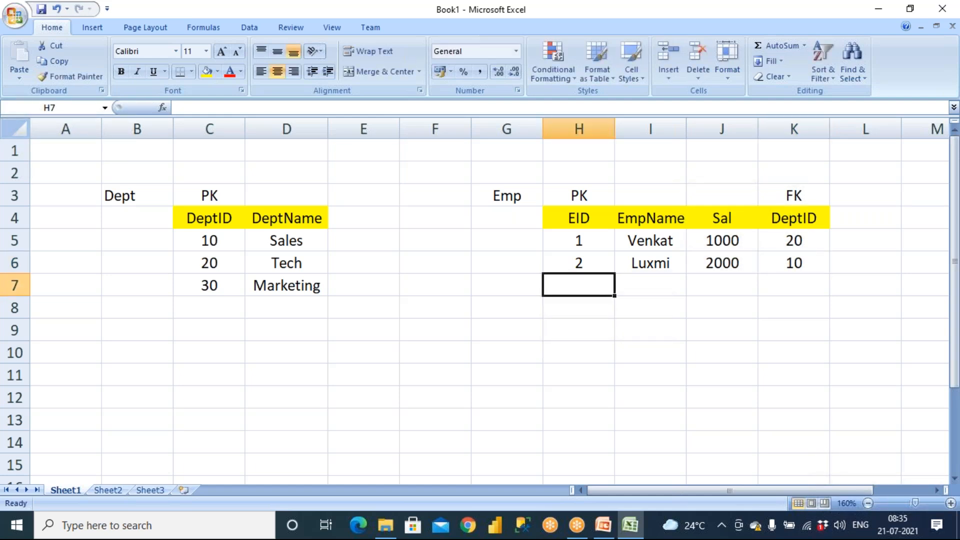
Step: Enter the third employee record in row 7 with EID 3, the employee's name, Sal 2000 and DeptID 10
{"action": "type", "text": "3"}
{"action": "key", "text": "Tab"}
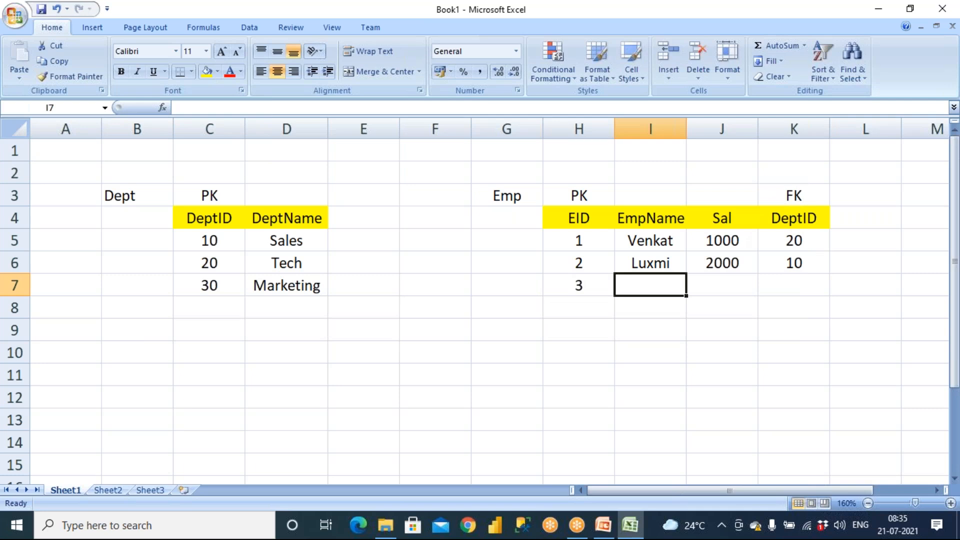
{"action": "type", "text": "Rajendra"}
{"action": "key", "text": "Tab"}
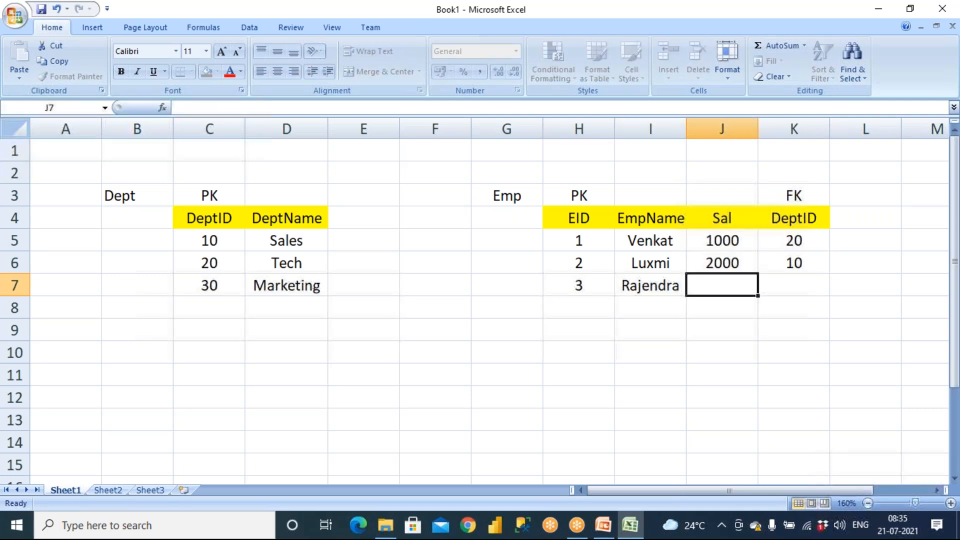
{"action": "type", "text": "2000"}
{"action": "key", "text": "Tab"}
{"action": "type", "text": "10"}
{"action": "key", "text": "Return"}
Step: Enter the fourth employee record in row 8 with EID 4, the employee's name, Sal 1200 and DeptID 20
{"action": "type", "text": "4"}
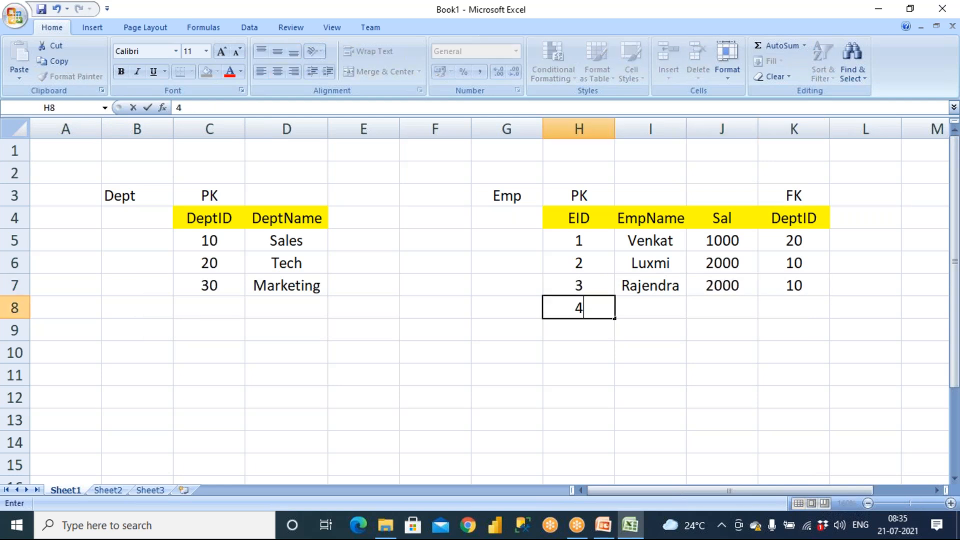
{"action": "key", "text": "Tab"}
{"action": "type", "text": "Ki"}
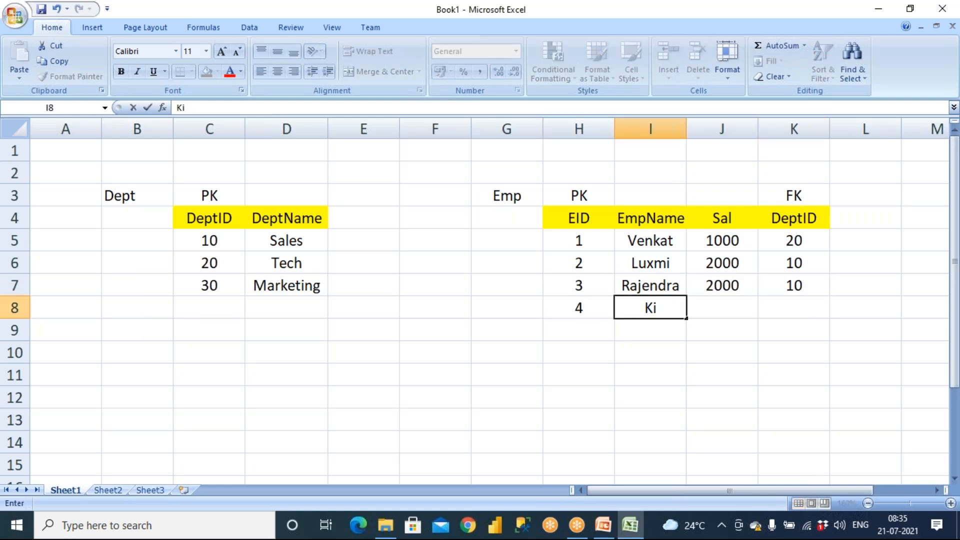
{"action": "type", "text": "ran"}
{"action": "key", "text": "Tab"}
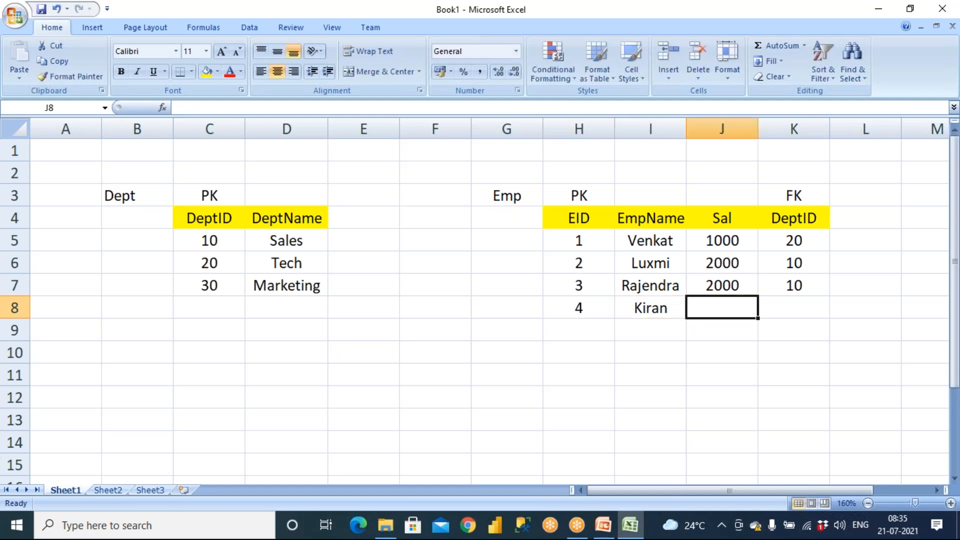
{"action": "type", "text": "1200"}
{"action": "key", "text": "Tab"}
{"action": "type", "text": "20"}
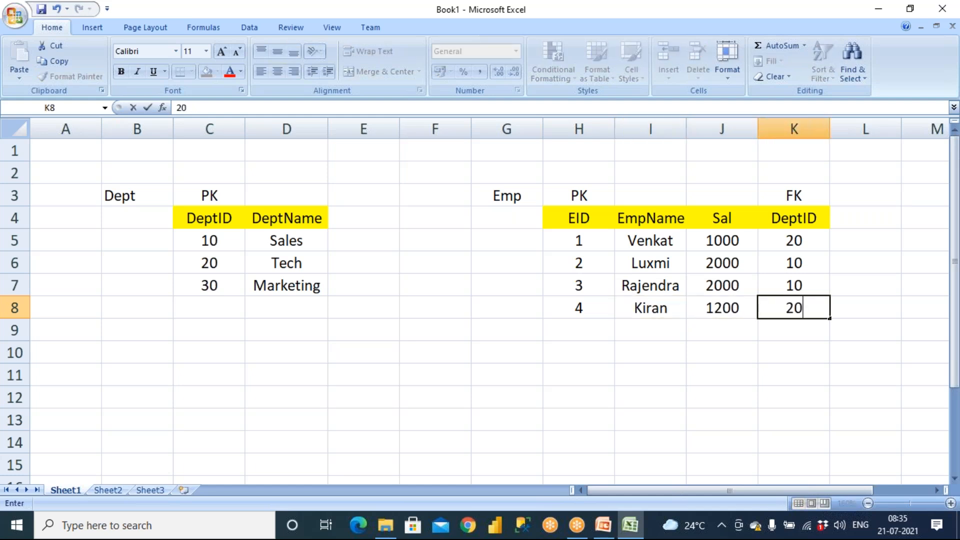
{"action": "left_click", "coordinate": [659, 358]}
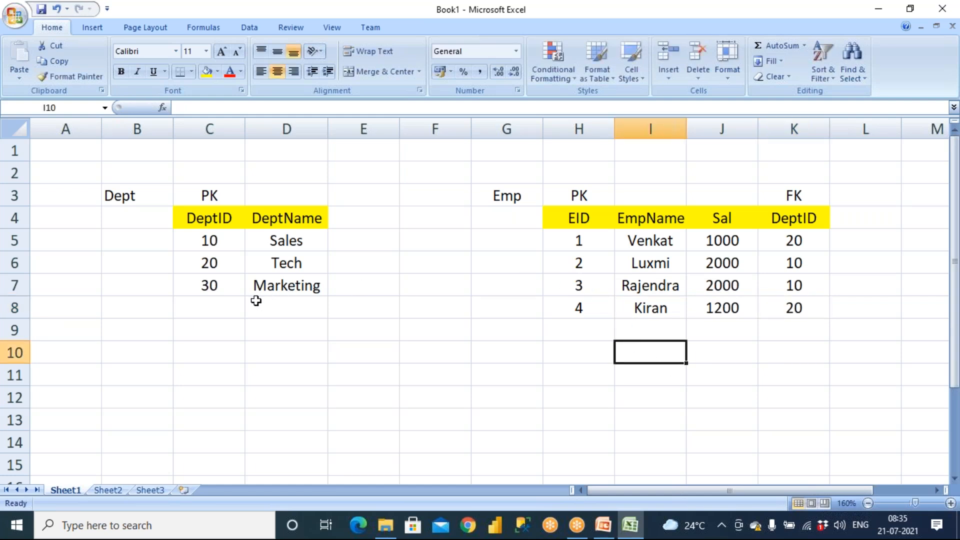
Step: Enter the fifth employee record in row 9 with EID 5, the employee's name, Sal 1000 and DeptID 30
{"action": "left_click_drag", "start_coordinate": [224, 287], "coordinate": [306, 288]}
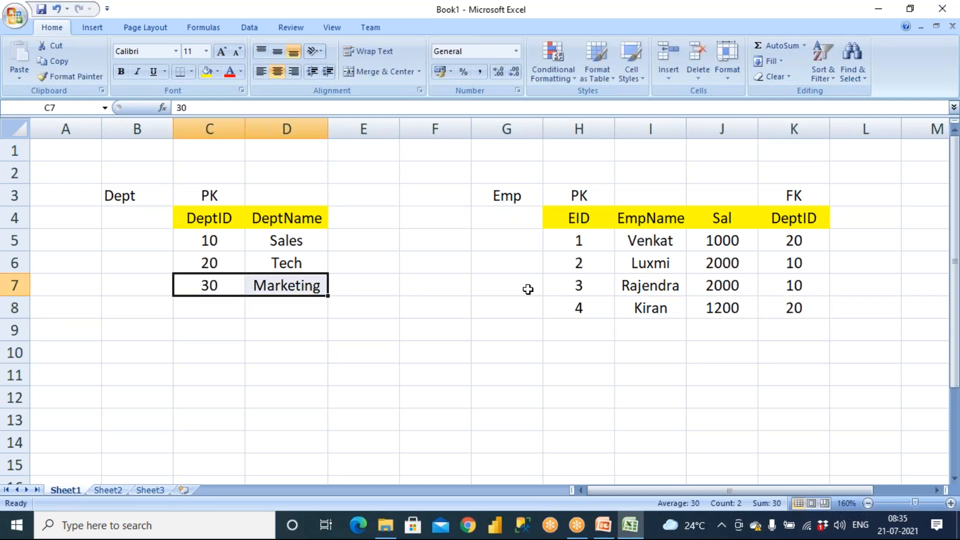
{"action": "left_click_drag", "start_coordinate": [749, 250], "coordinate": [748, 286]}
{"action": "left_click", "coordinate": [581, 328]}
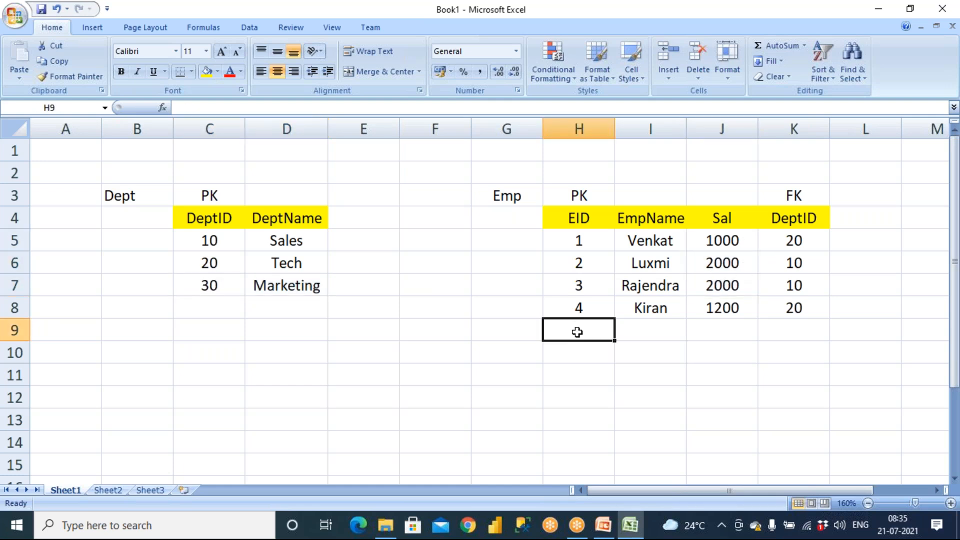
{"action": "type", "text": "5"}
{"action": "key", "text": "Tab"}
{"action": "type", "text": "J"}
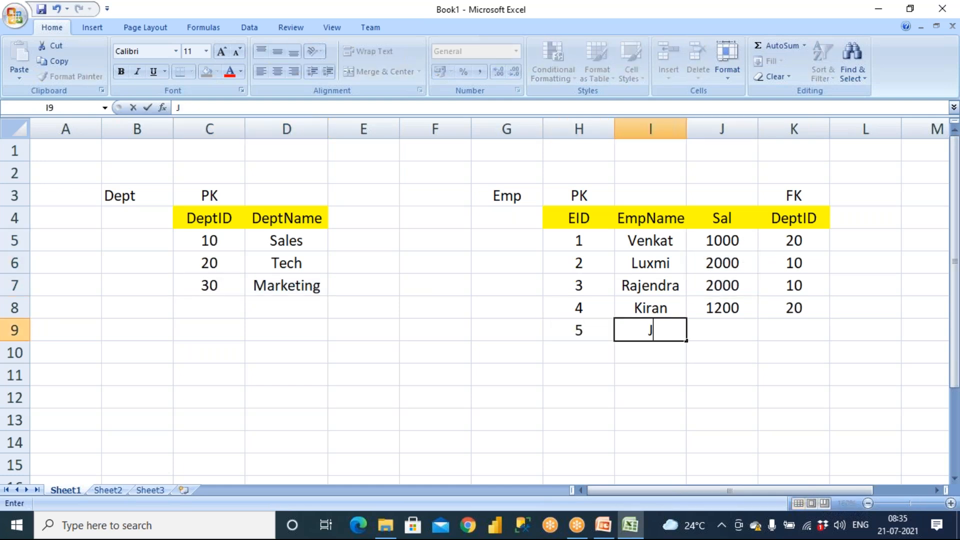
{"action": "type", "text": "yoti"}
{"action": "key", "text": "Tab"}
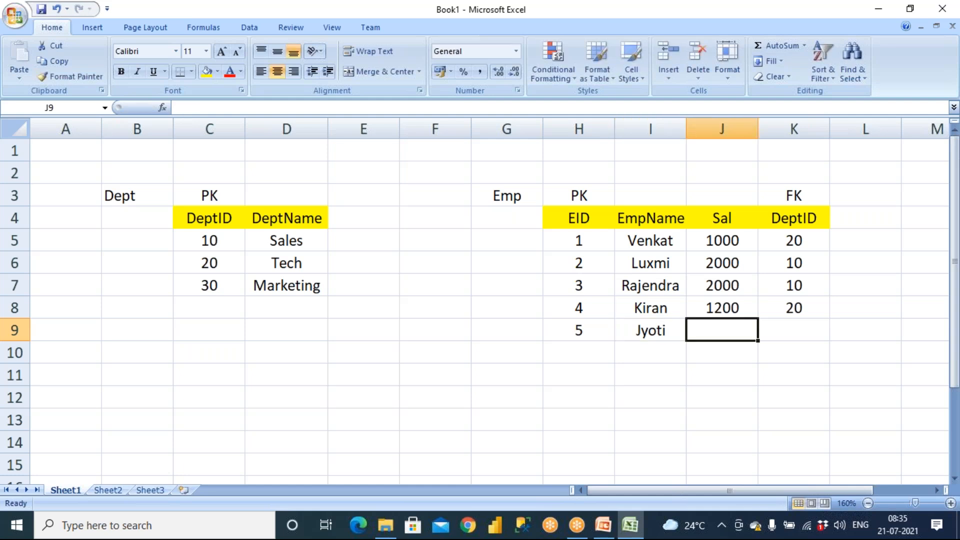
{"action": "type", "text": "1000"}
{"action": "key", "text": "Tab"}
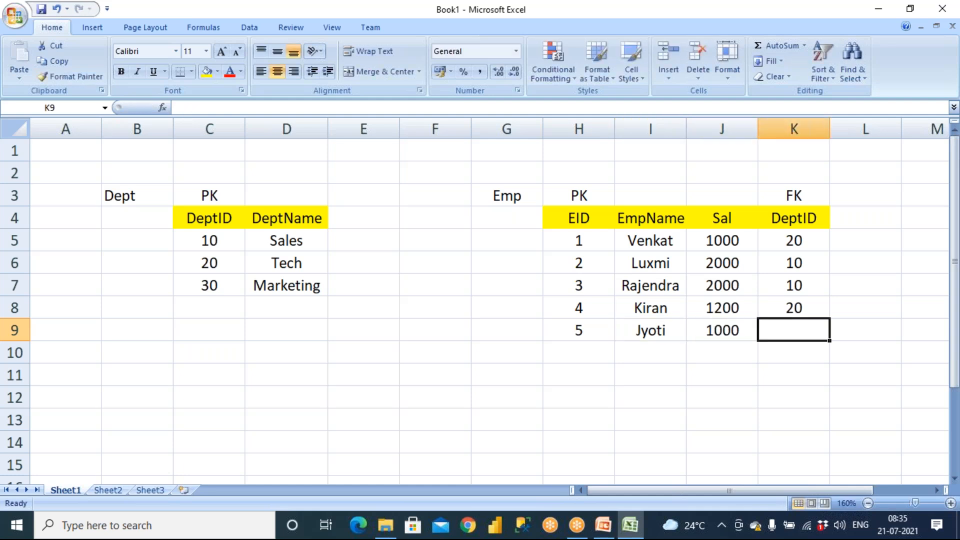
{"action": "type", "text": "1"}
{"action": "key", "text": "BackSpace"}
{"action": "type", "text": "30"}
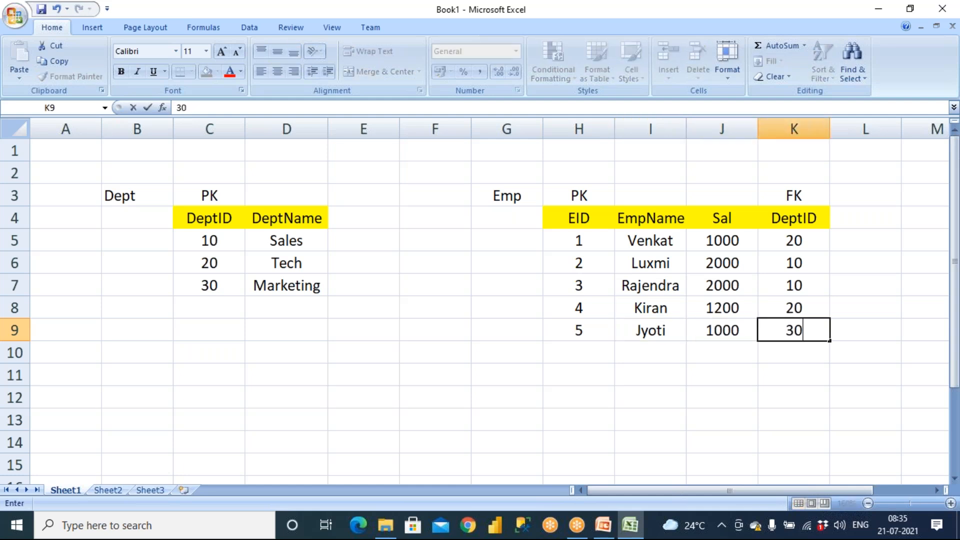
{"action": "key", "text": "Return"}
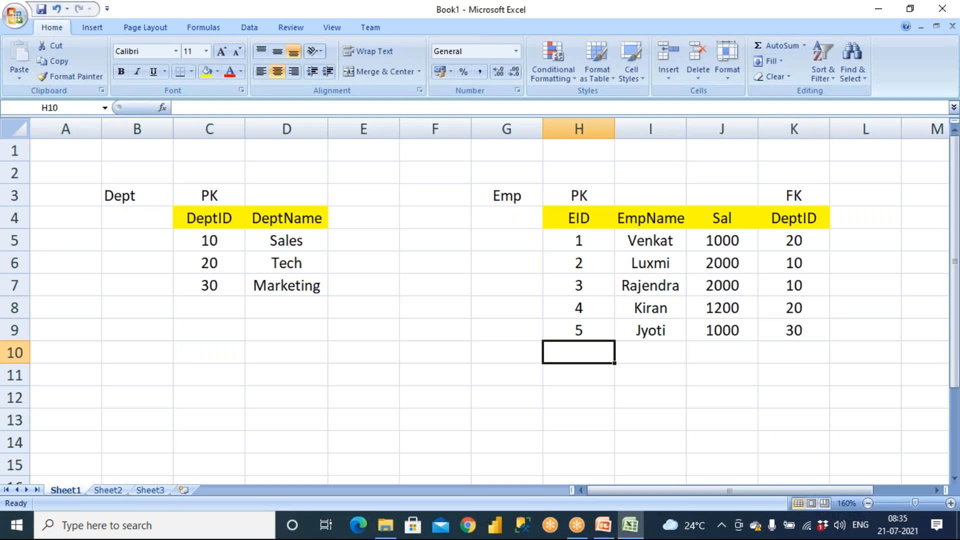
{"action": "left_click_drag", "start_coordinate": [583, 246], "coordinate": [578, 307]}
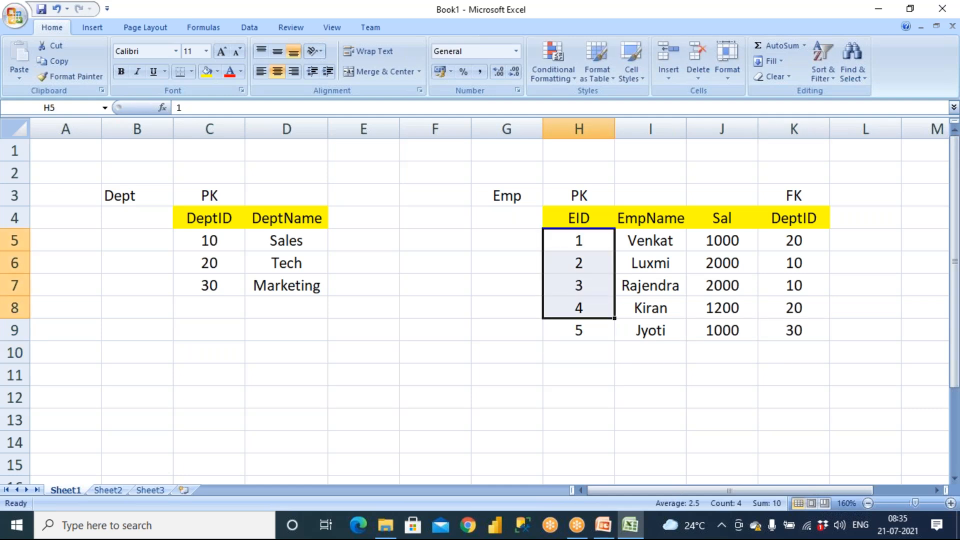
{"action": "left_click_drag", "start_coordinate": [210, 242], "coordinate": [226, 291]}
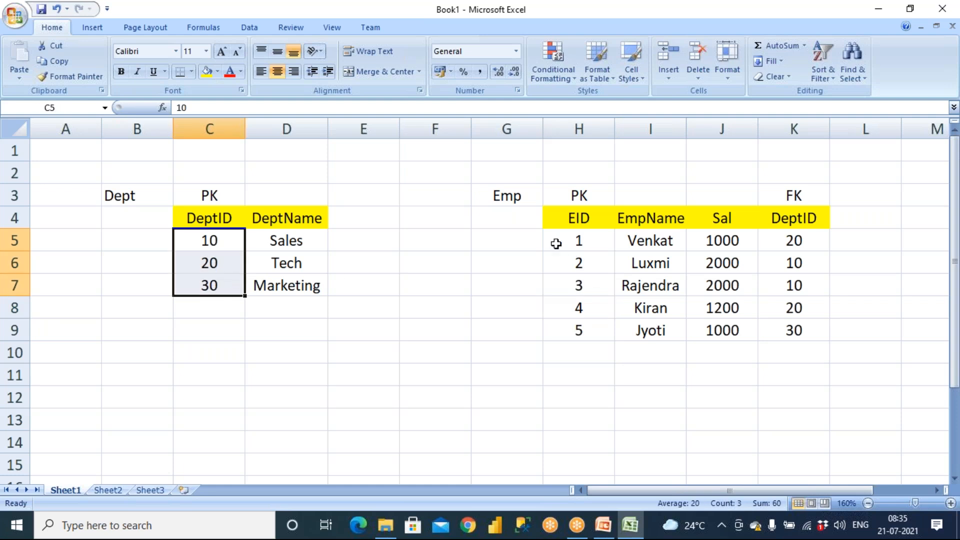
{"action": "left_click_drag", "start_coordinate": [774, 220], "coordinate": [806, 332]}
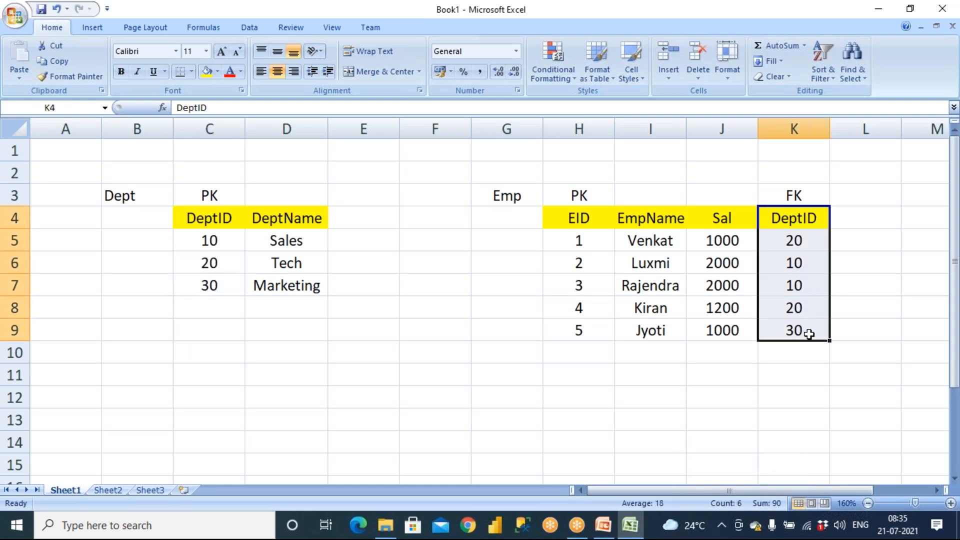
Step: Enter the sixth employee record in row 10 with EID 6, the employee's name, Sal 12000 and DeptID 20
{"action": "left_click", "coordinate": [578, 351]}
{"action": "type", "text": "6"}
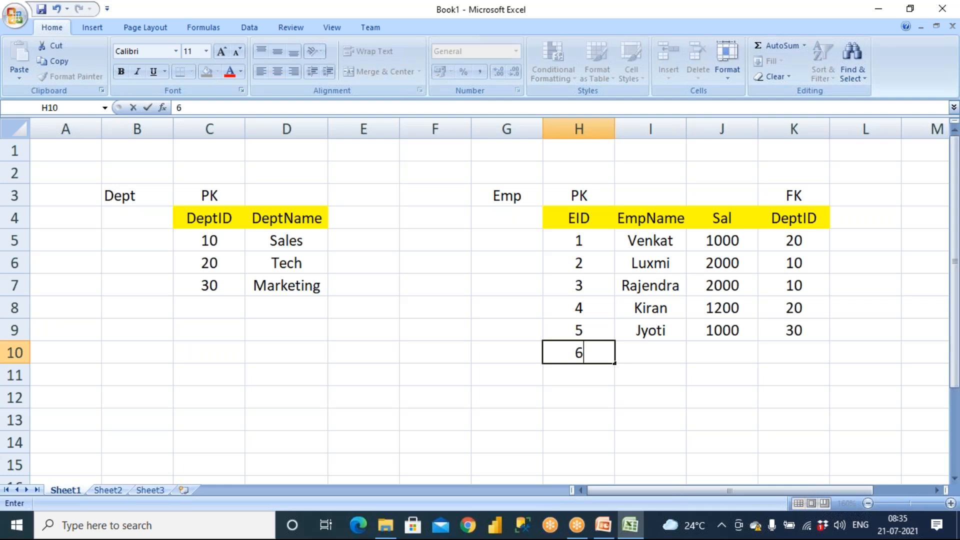
{"action": "key", "text": "Tab"}
{"action": "type", "text": "Aman"}
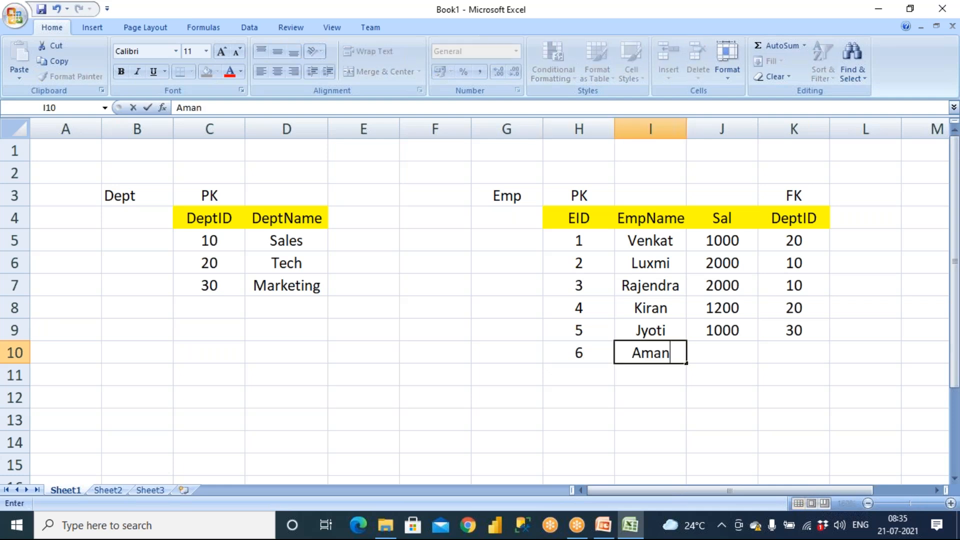
{"action": "key", "text": "Tab"}
{"action": "type", "text": "12000"}
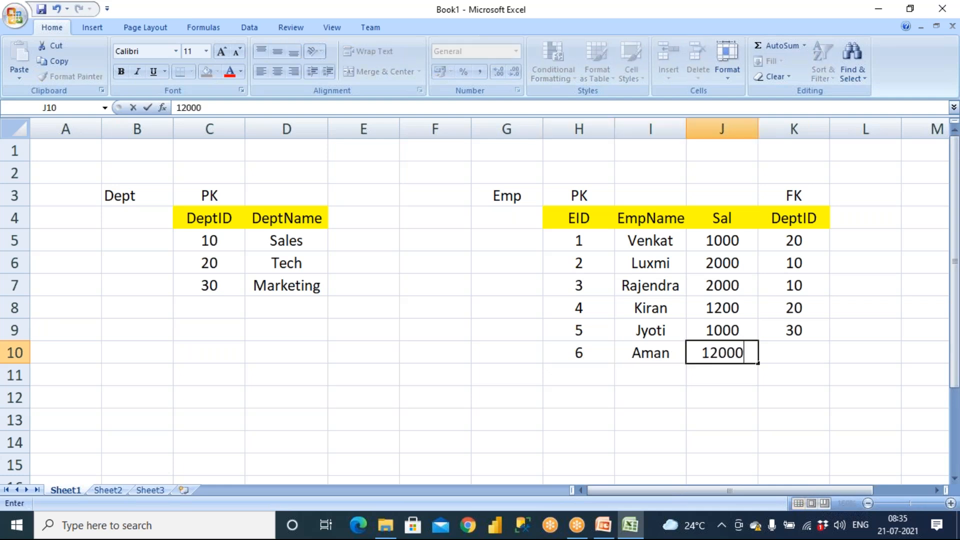
{"action": "key", "text": "Tab"}
{"action": "type", "text": "20"}
{"action": "key", "text": "Return"}
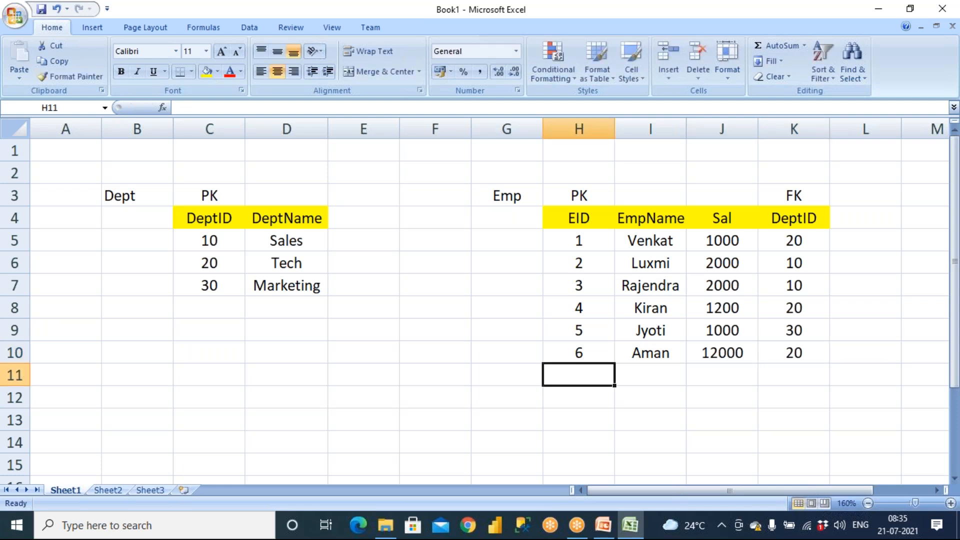
Step: Start the seventh employee record in row 11 with EID 7 and the employee's name
{"action": "type", "text": "7"}
{"action": "key", "text": "Tab"}
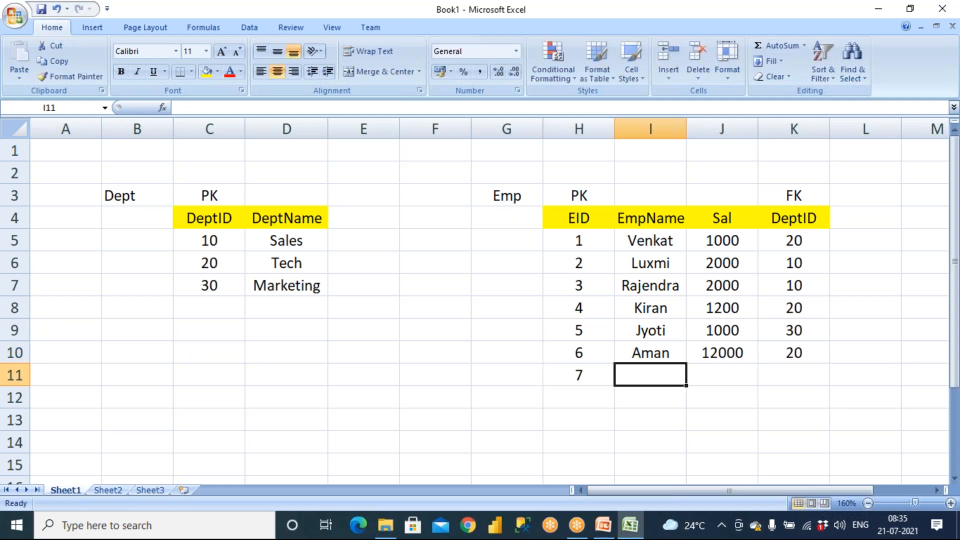
{"action": "type", "text": "K"}
{"action": "key", "text": "BackSpace"}
{"action": "key", "text": "BackSpace"}
{"action": "type", "text": "Ah"}
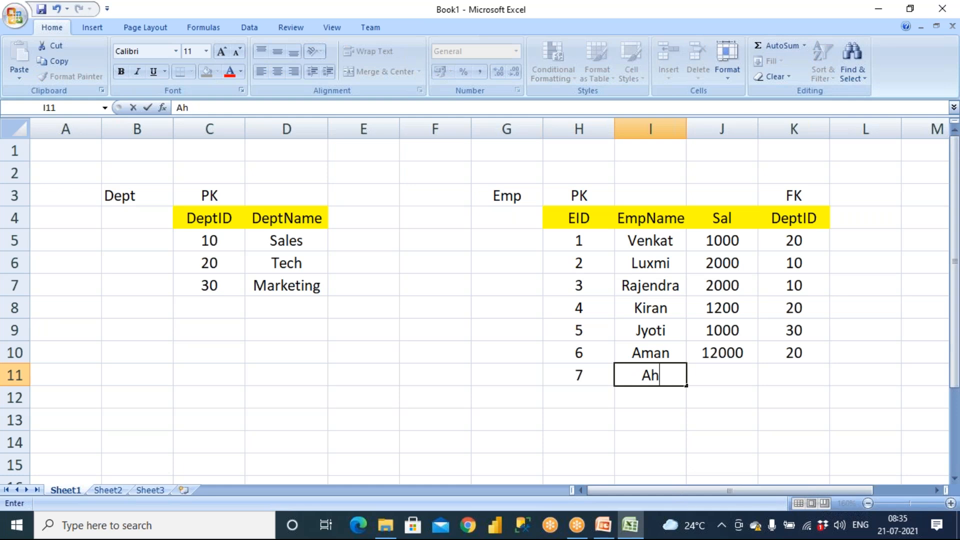
{"action": "type", "text": "med"}
{"action": "key", "text": "Tab"}
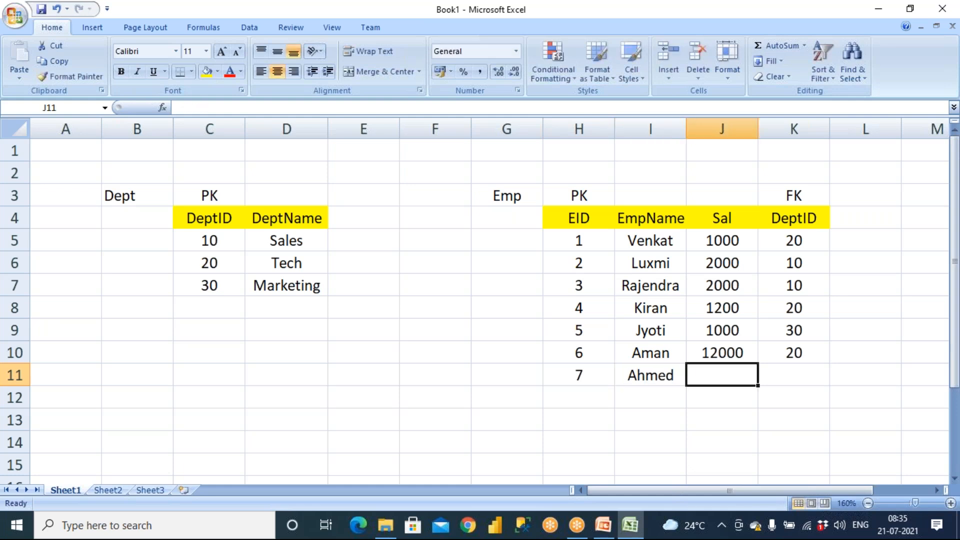
Step: Correct the sixth employee's Sal in J10 to 1200
{"action": "key", "text": "Up"}
{"action": "type", "text": "1200"}
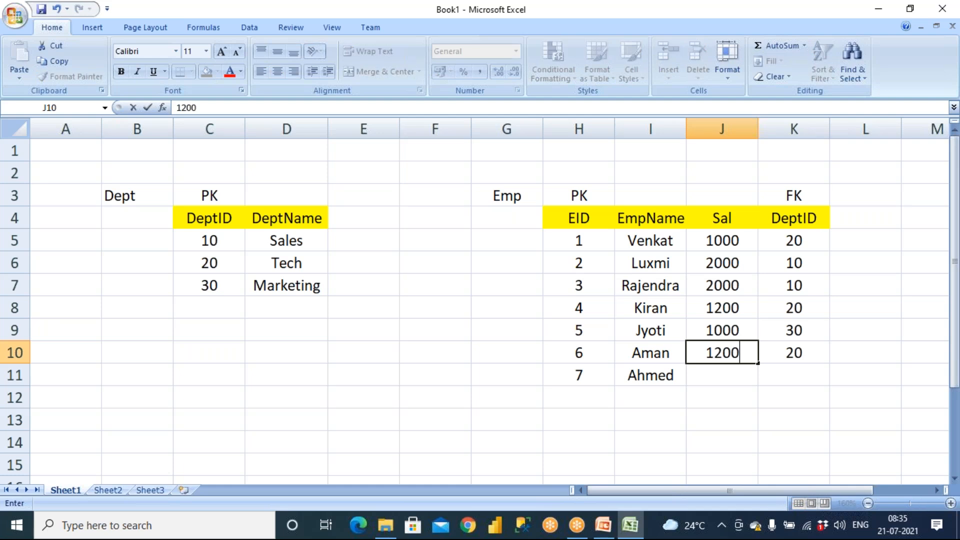
{"action": "key", "text": "Return"}
Step: Complete the seventh employee record in row 11 with Sal 3000 and DeptID 20
{"action": "type", "text": "3000"}
{"action": "key", "text": "Tab"}
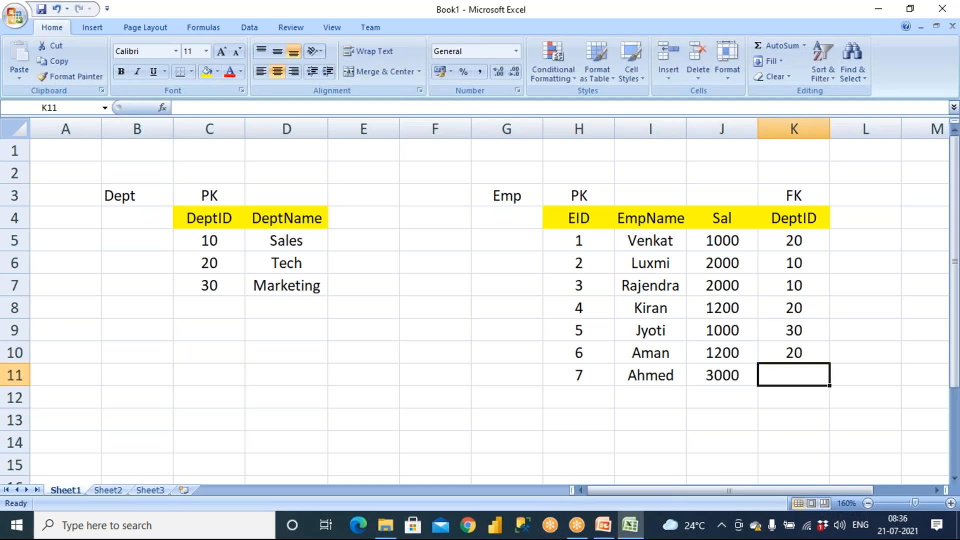
{"action": "type", "text": "20"}
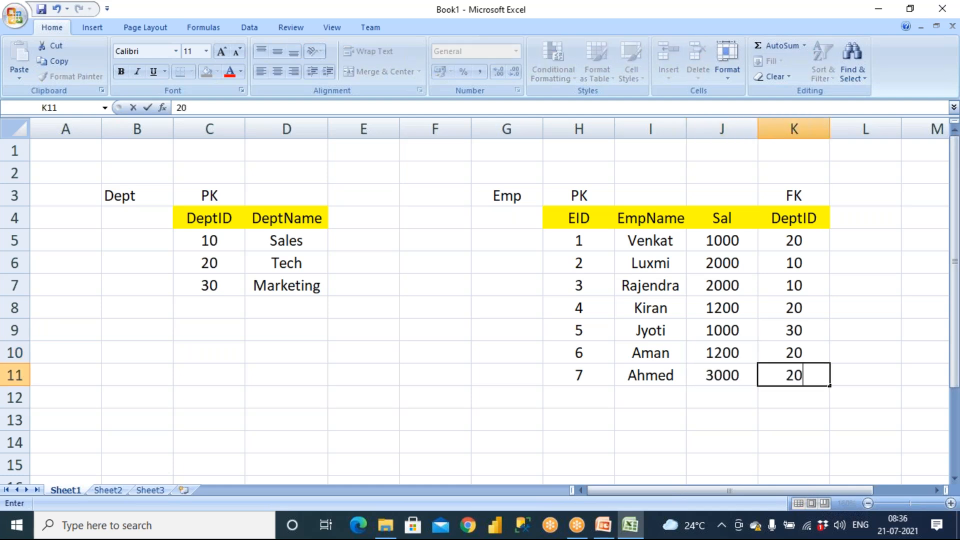
{"action": "key", "text": "Return"}
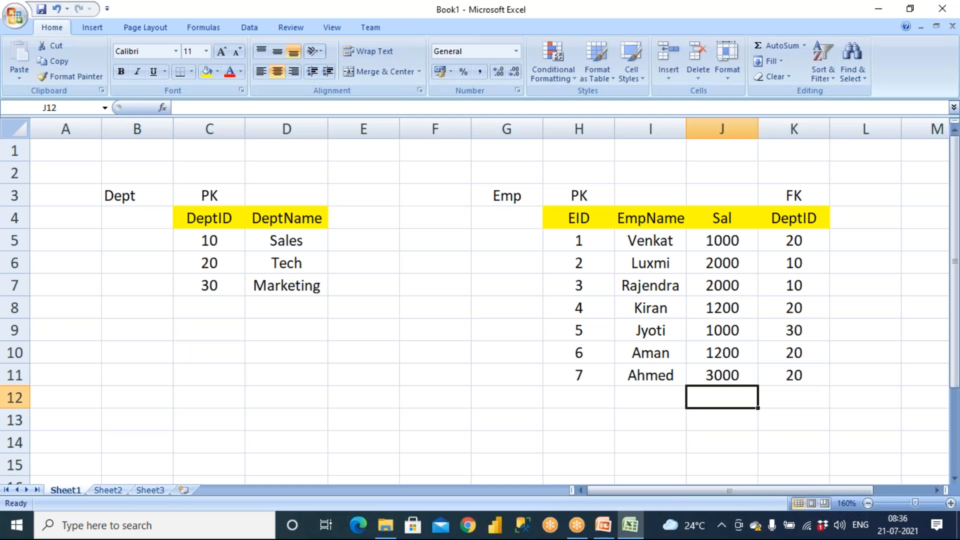
{"action": "left_click_drag", "start_coordinate": [188, 195], "coordinate": [205, 331]}
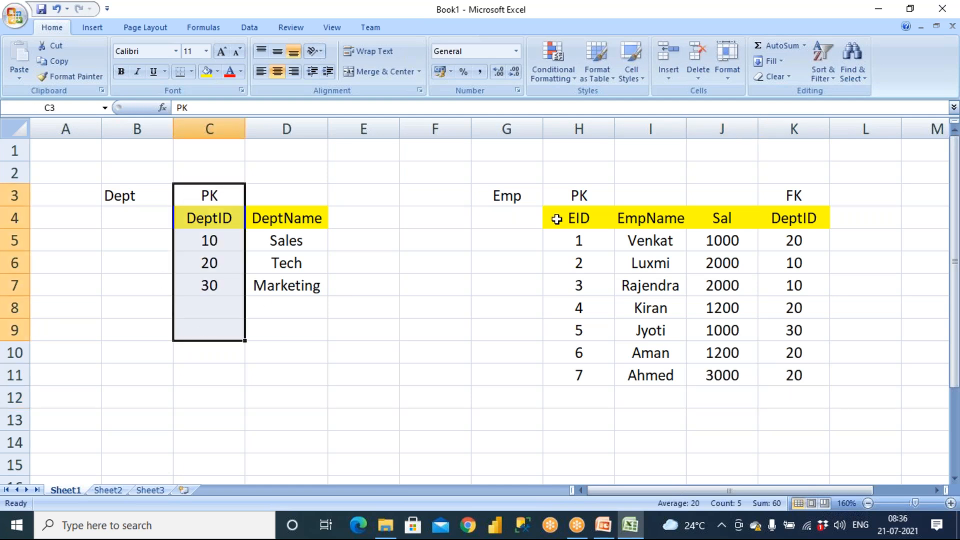
{"action": "left_click_drag", "start_coordinate": [610, 197], "coordinate": [746, 381]}
{"action": "left_click", "coordinate": [500, 389]}
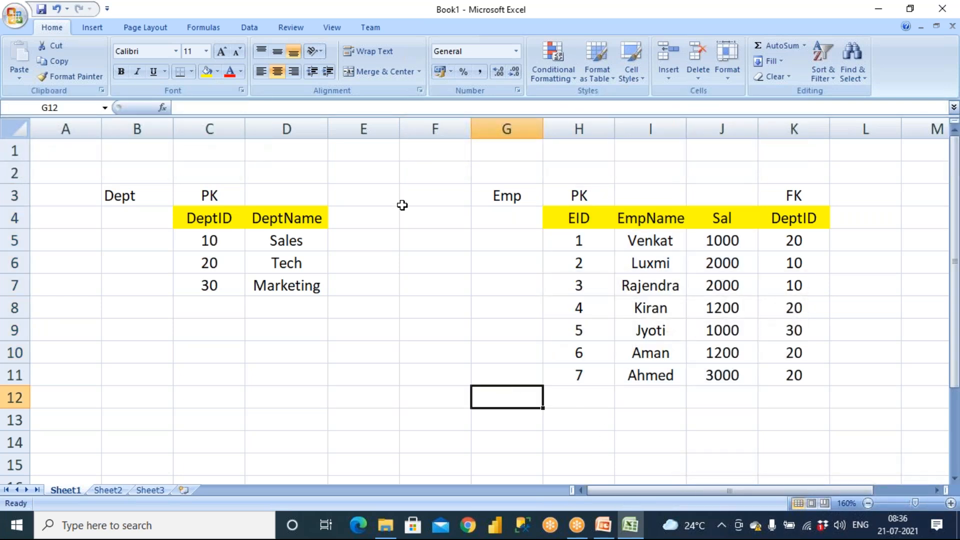
{"action": "left_click_drag", "start_coordinate": [570, 195], "coordinate": [580, 346]}
Step: Add an EID column to the Dept table in E4 with a yellow header fill, and label it FK in E3
{"action": "left_click", "coordinate": [355, 218]}
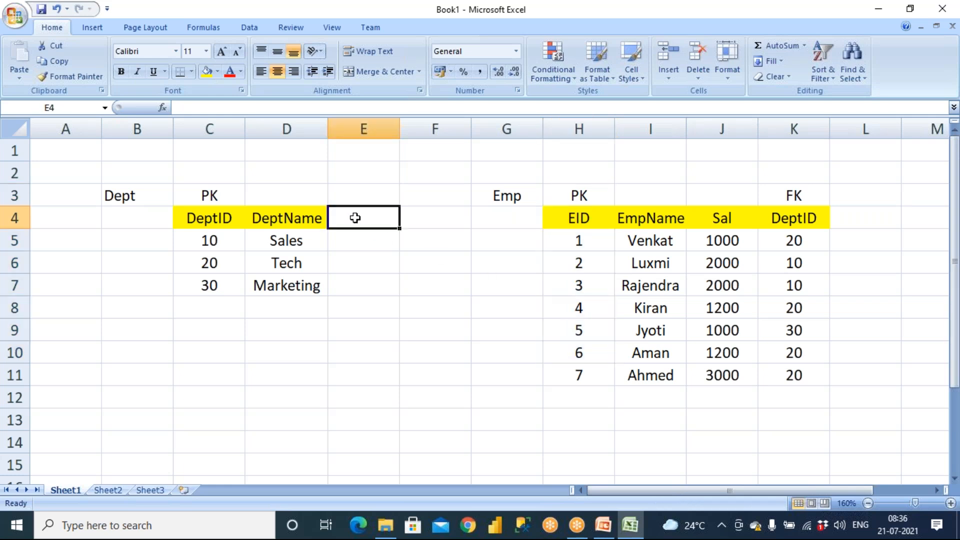
{"action": "type", "text": "EID"}
{"action": "key", "text": "Return"}
{"action": "left_click", "coordinate": [360, 215]}
{"action": "left_click", "coordinate": [206, 71]}
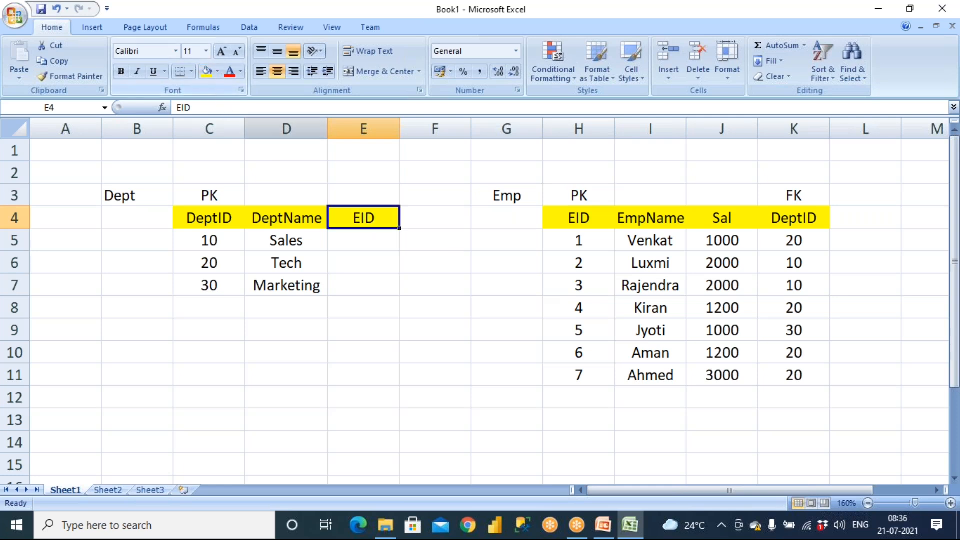
{"action": "left_click", "coordinate": [365, 200]}
{"action": "type", "text": "FK"}
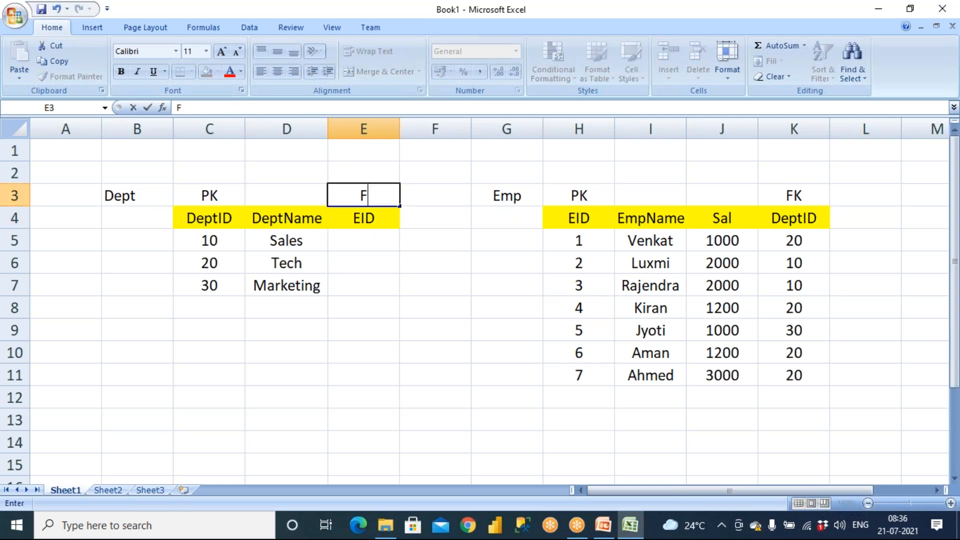
{"action": "left_click", "coordinate": [792, 128]}
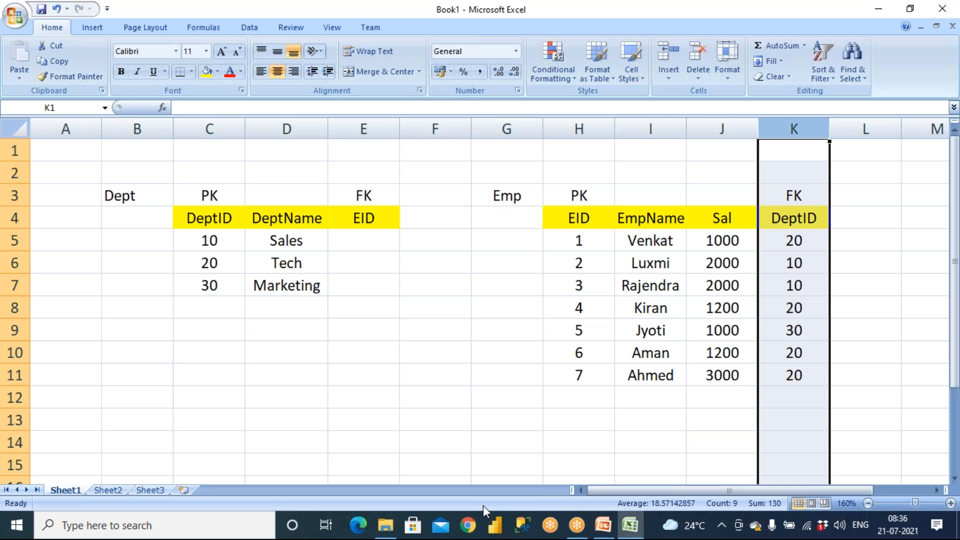
Step: Enter EID 2 for the Sales department in E5, matching an employee with DeptID 10
{"action": "left_click", "coordinate": [224, 241]}
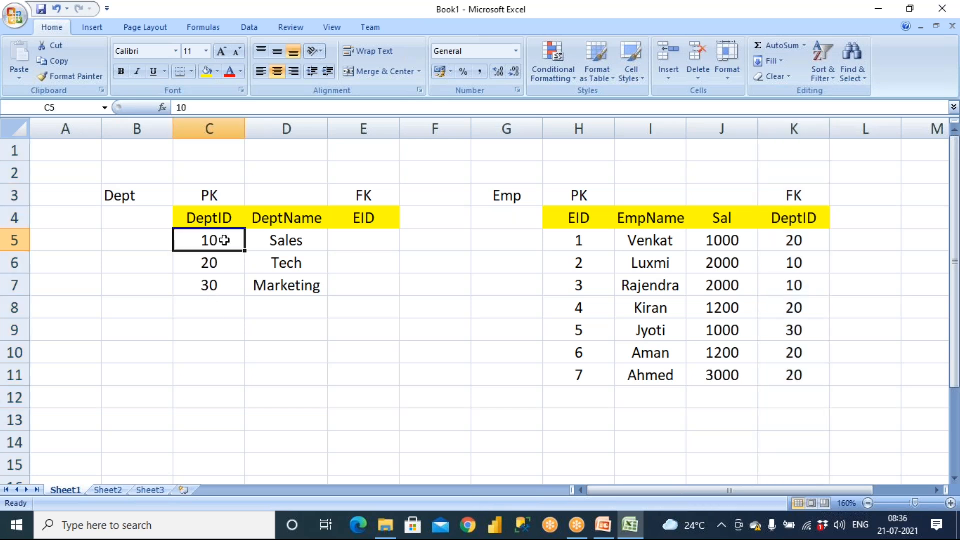
{"action": "left_click", "coordinate": [663, 267]}
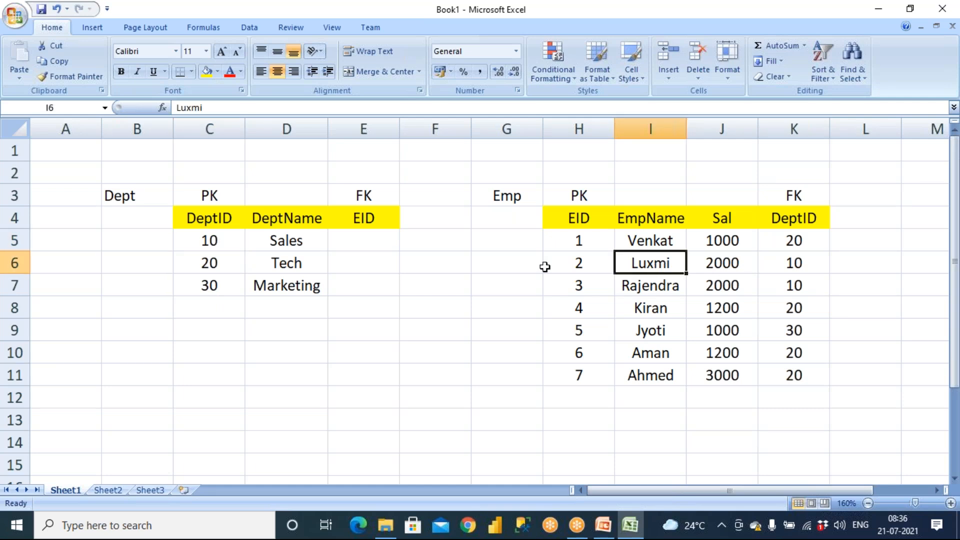
{"action": "left_click", "coordinate": [578, 265]}
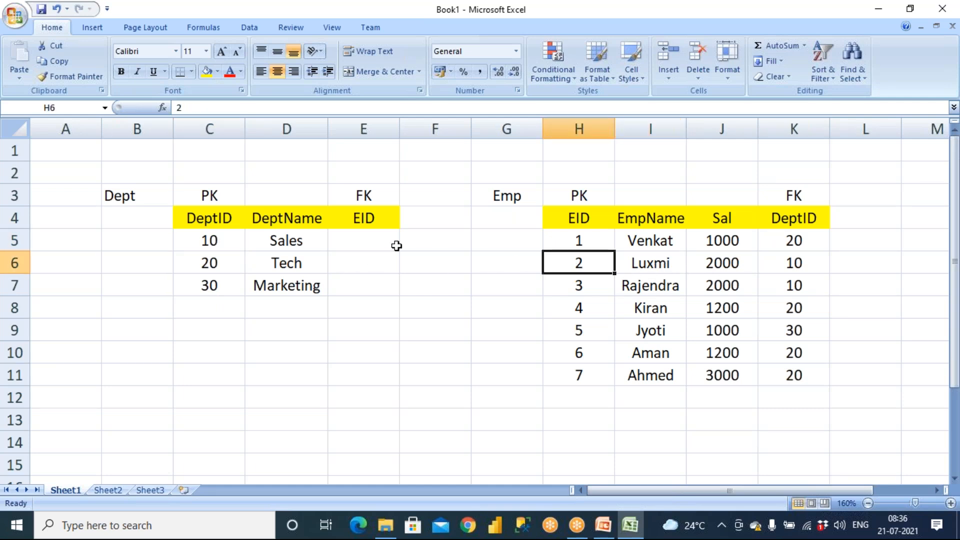
{"action": "left_click", "coordinate": [364, 244]}
{"action": "type", "text": "2"}
{"action": "left_click", "coordinate": [367, 328]}
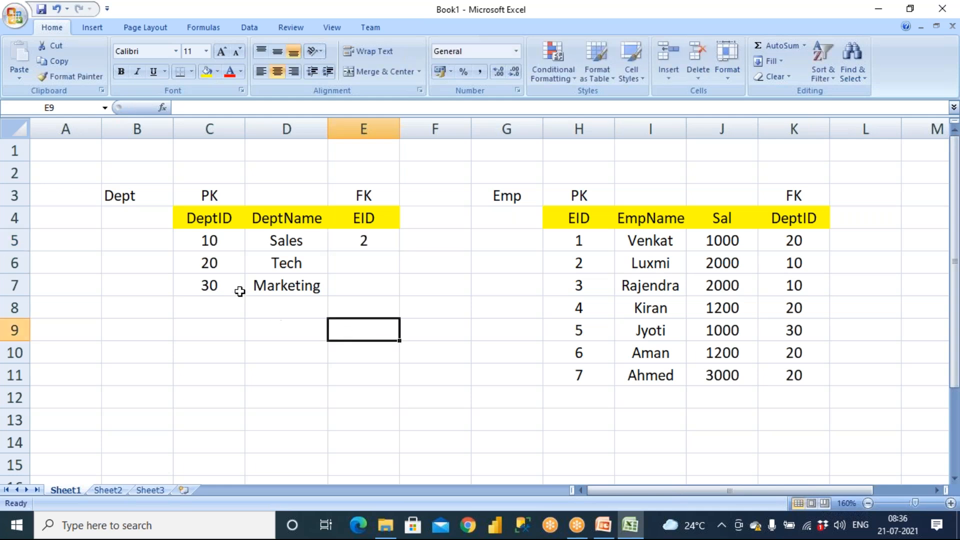
{"action": "left_click", "coordinate": [224, 241]}
{"action": "left_click", "coordinate": [266, 238]}
{"action": "left_click", "coordinate": [336, 245]}
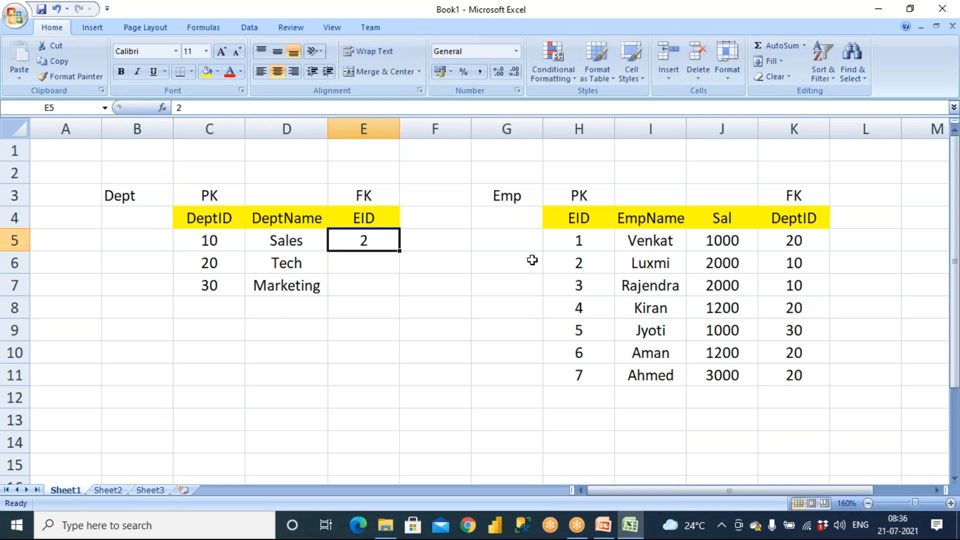
{"action": "left_click", "coordinate": [549, 258]}
{"action": "left_click", "coordinate": [702, 264]}
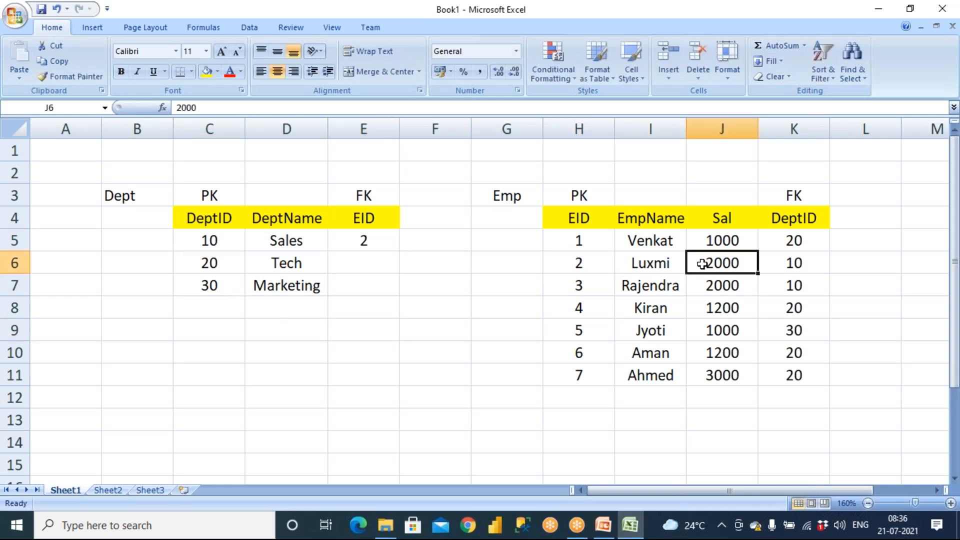
Step: Enter the employee IDs 4,6,7 for the Tech department in E6
{"action": "left_click", "coordinate": [218, 265]}
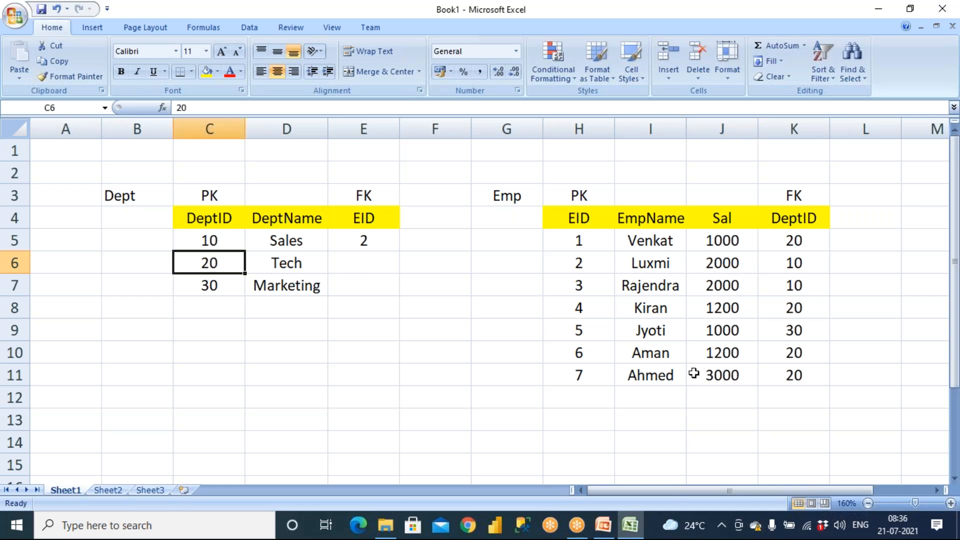
{"action": "left_click", "coordinate": [586, 352]}
{"action": "double_click", "coordinate": [350, 267]}
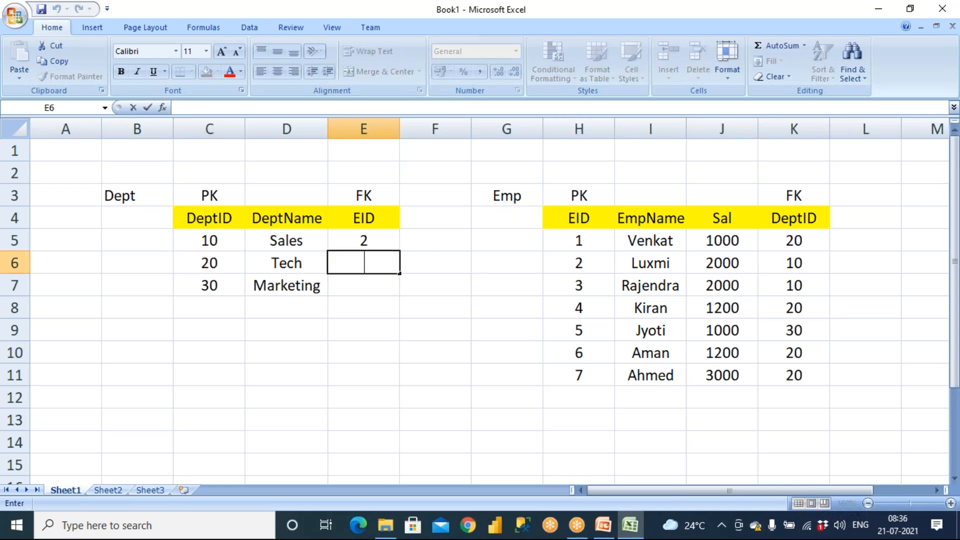
{"action": "type", "text": "6,"}
{"action": "key", "text": "BackSpace"}
{"action": "key", "text": "BackSpace"}
{"action": "type", "text": "4,6,7"}
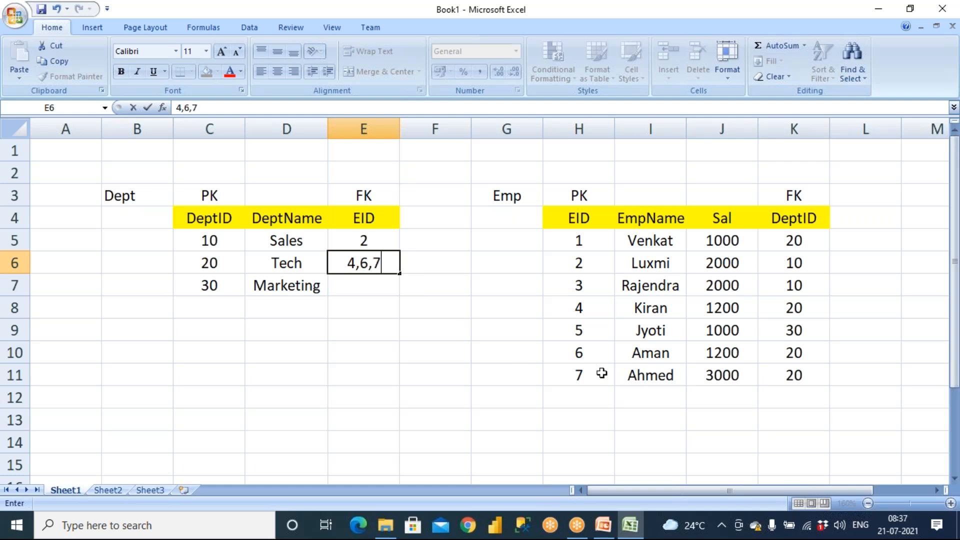
{"action": "left_click_drag", "start_coordinate": [596, 354], "coordinate": [780, 382]}
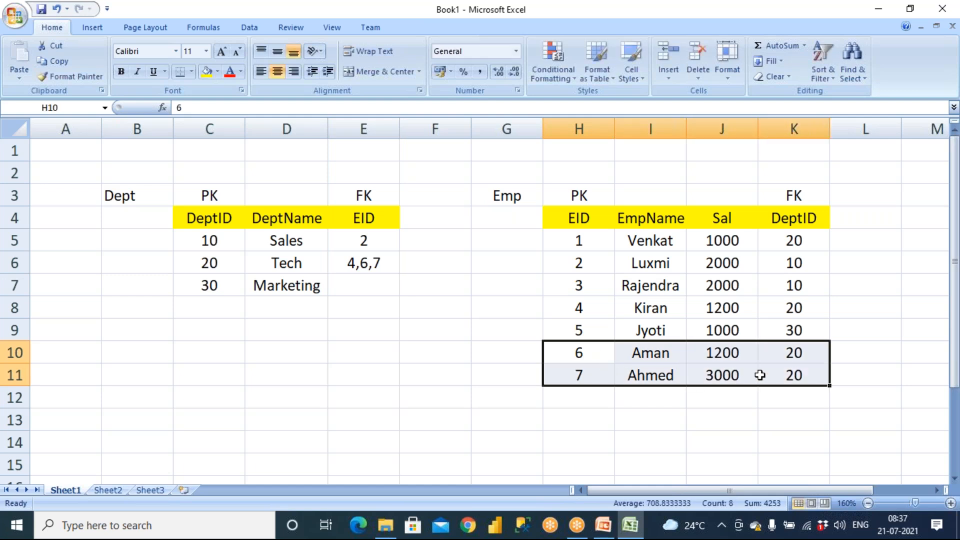
Step: Widen the Dept table's EID column E to make room for a longer list of IDs
{"action": "left_click", "coordinate": [370, 263]}
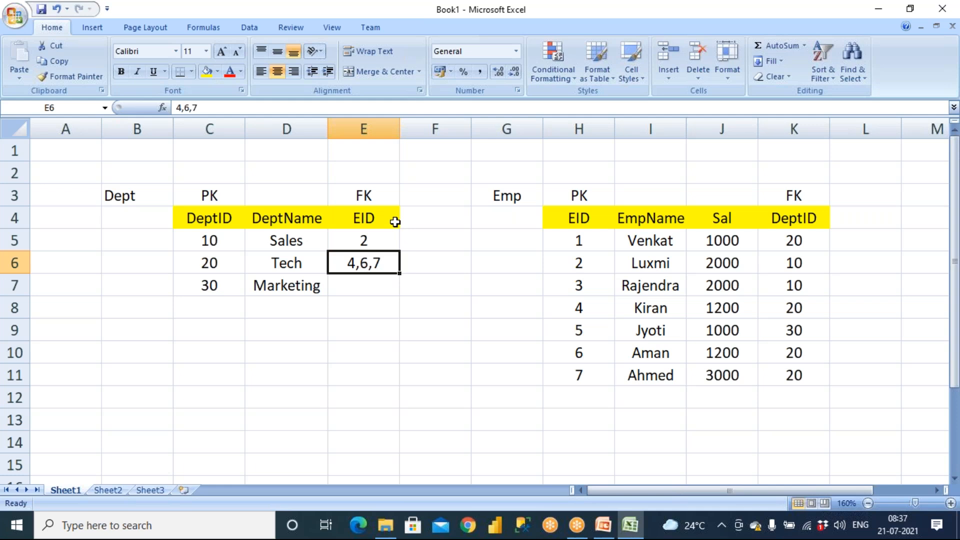
{"action": "left_click_drag", "start_coordinate": [400, 129], "coordinate": [551, 129]}
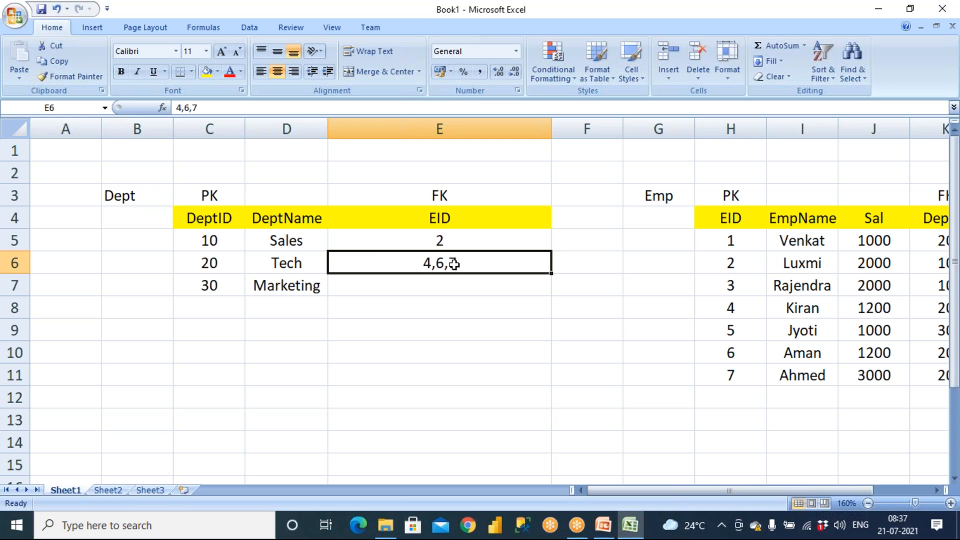
{"action": "left_click", "coordinate": [453, 241]}
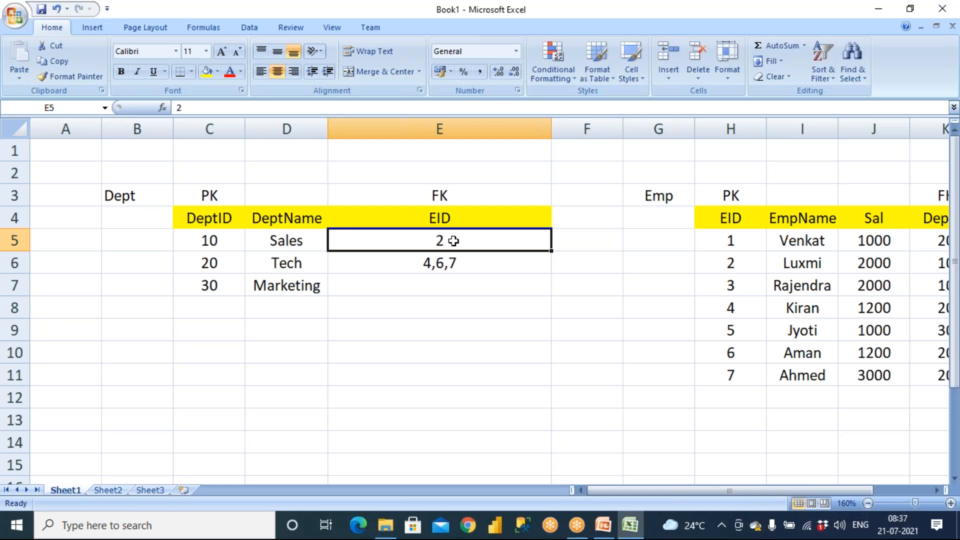
{"action": "left_click", "coordinate": [443, 261]}
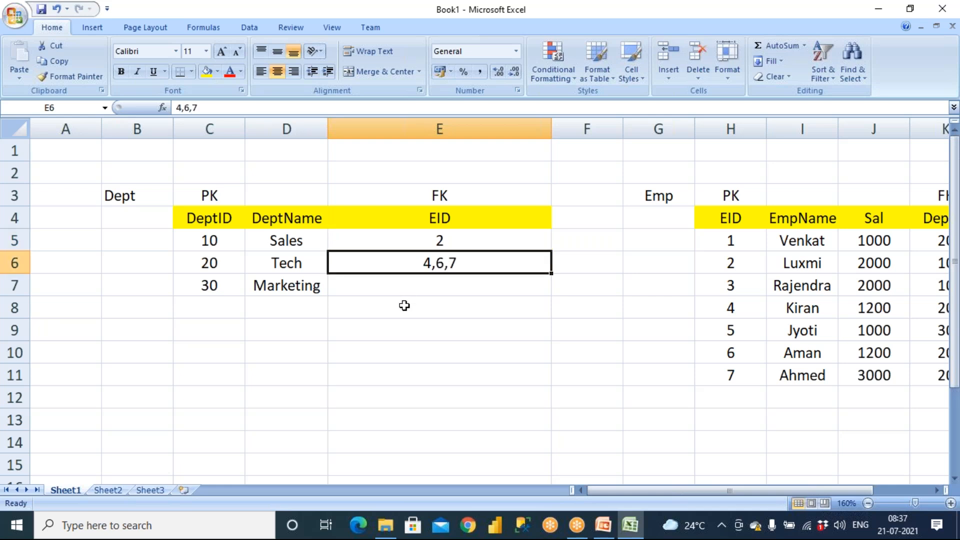
Step: Extend the Tech department's employee ID list in E6 with 10,12,14,189,18191
{"action": "left_click", "coordinate": [759, 305]}
{"action": "left_click", "coordinate": [753, 354]}
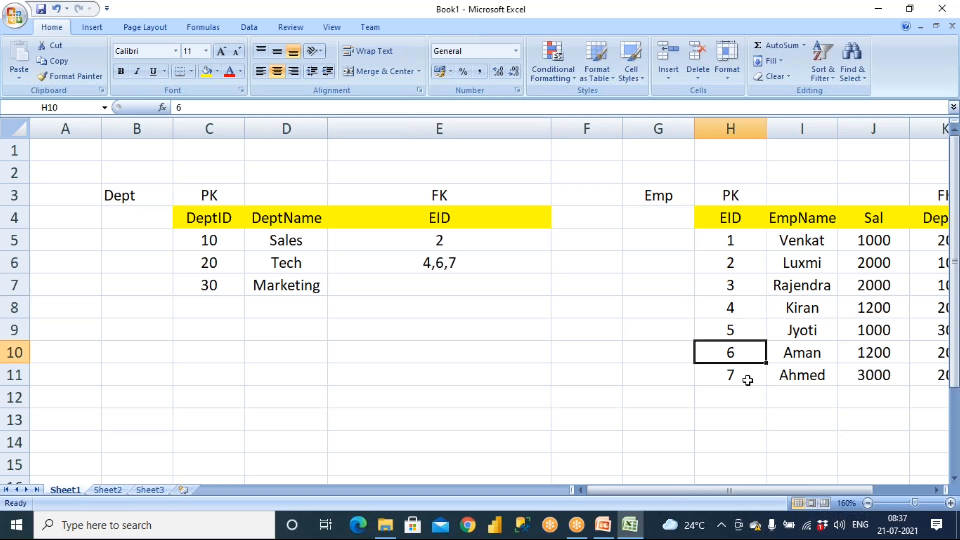
{"action": "left_click", "coordinate": [748, 380]}
{"action": "left_click_drag", "start_coordinate": [780, 491], "coordinate": [809, 491]}
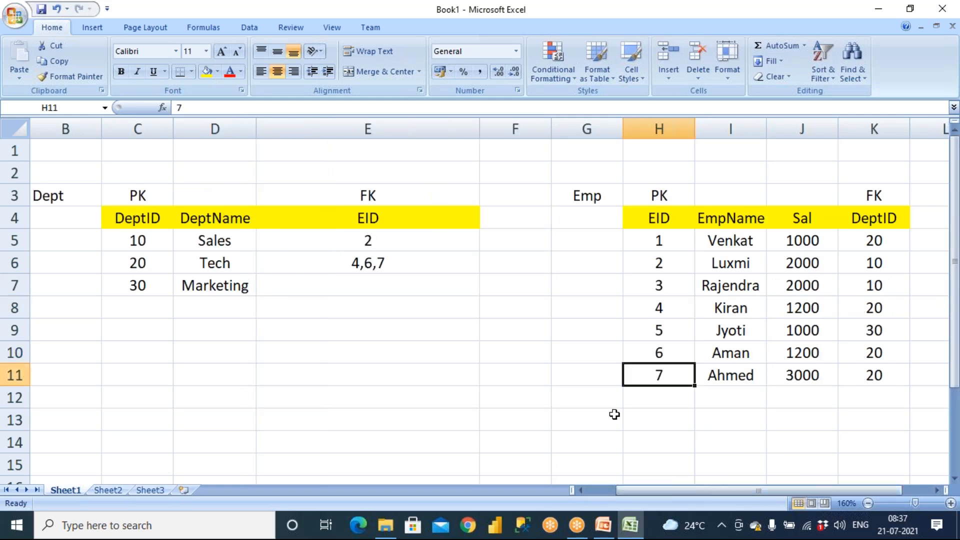
{"action": "left_click_drag", "start_coordinate": [869, 377], "coordinate": [871, 355]}
{"action": "double_click", "coordinate": [392, 263]}
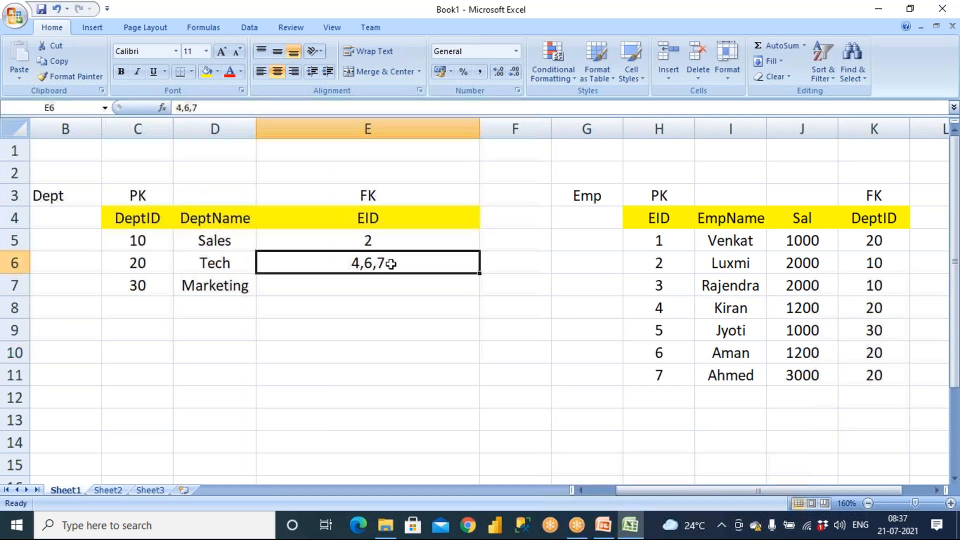
{"action": "type", "text": ",10,12,14,189,"}
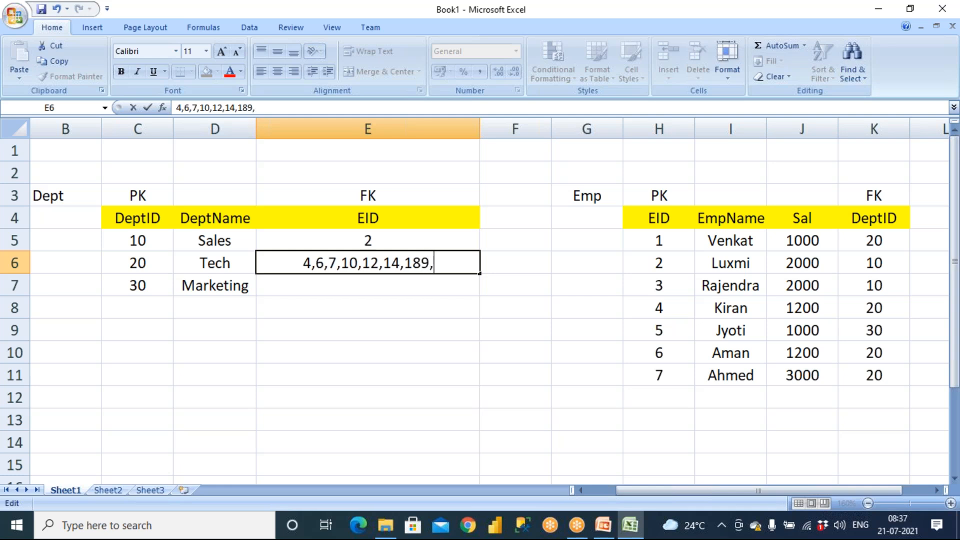
{"action": "type", "text": "18191,"}
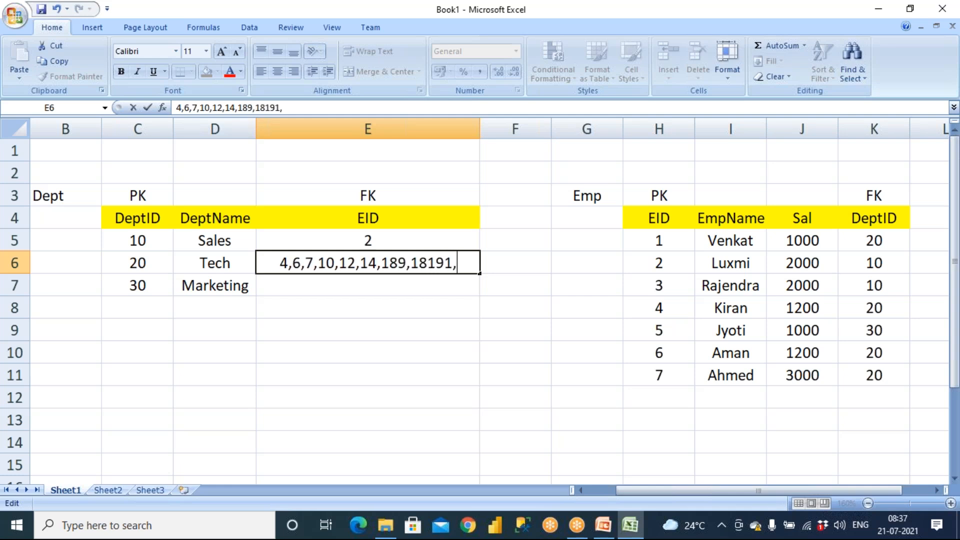
{"action": "left_click", "coordinate": [440, 355]}
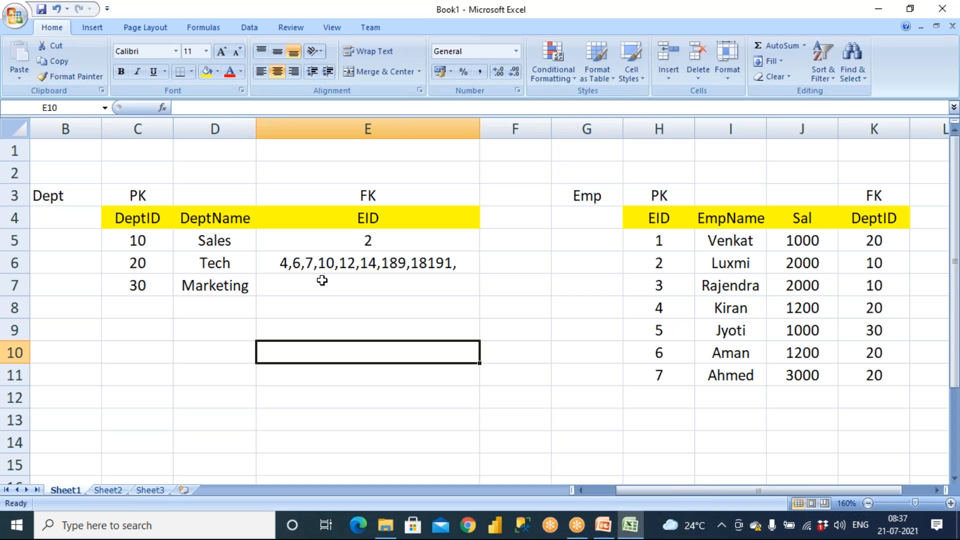
Step: Delete the EID foreign key column E from the Dept table
{"action": "left_click", "coordinate": [319, 265]}
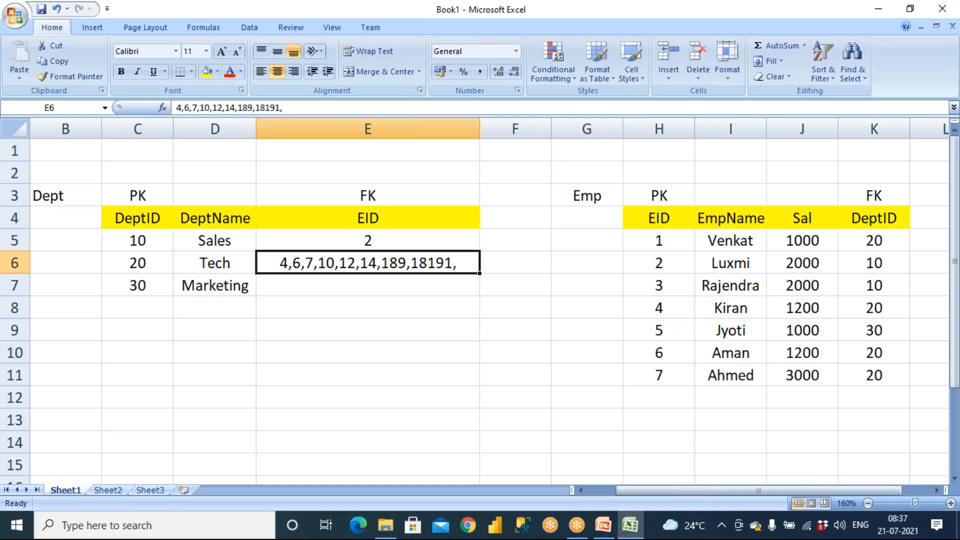
{"action": "right_click", "coordinate": [384, 129]}
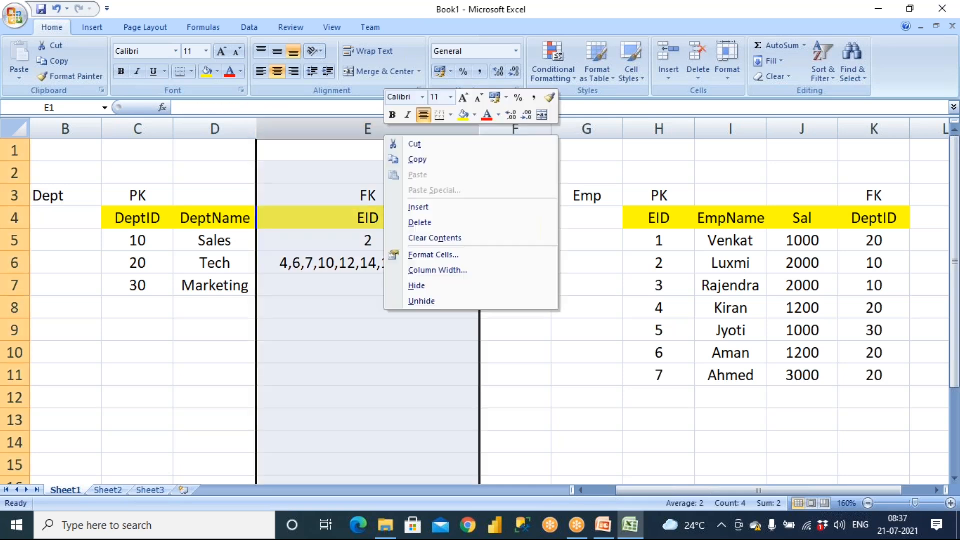
{"action": "left_click", "coordinate": [419, 223]}
Step: Add a row to the Emp table in row 12 with EID 8, an employee name, Sal 2000 and DeptID 20
{"action": "left_click", "coordinate": [450, 396]}
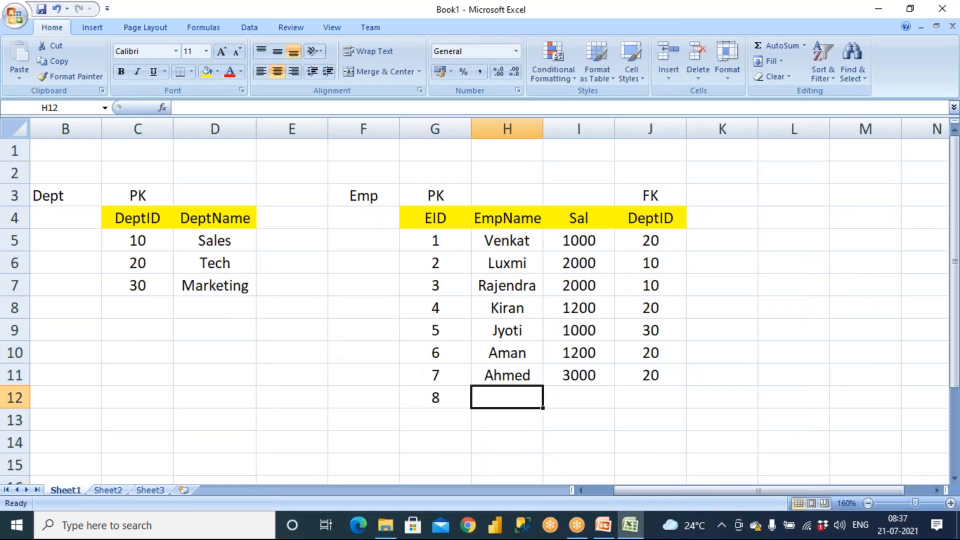
{"action": "type", "text": "bahsar"}
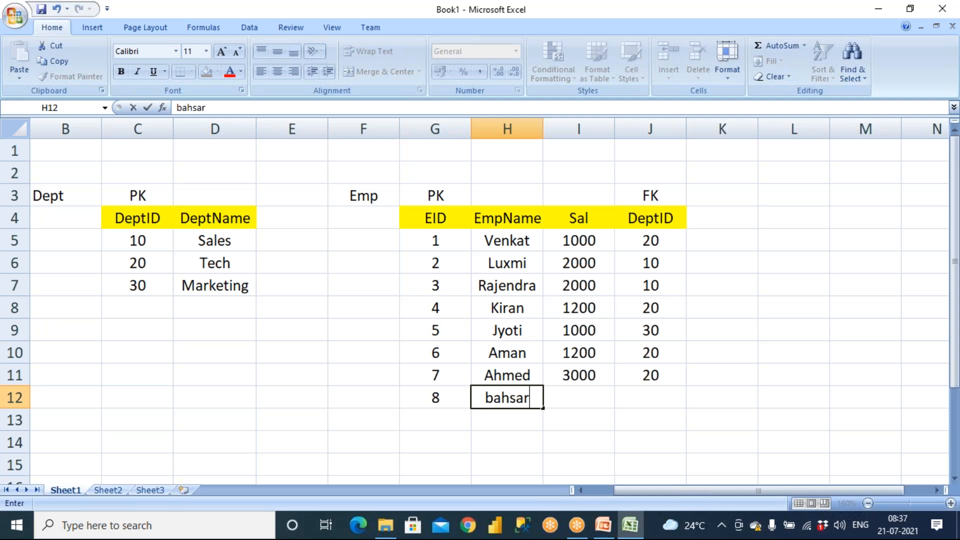
{"action": "key", "text": "Tab"}
{"action": "type", "text": "2000"}
{"action": "key", "text": "Tab"}
{"action": "type", "text": "20"}
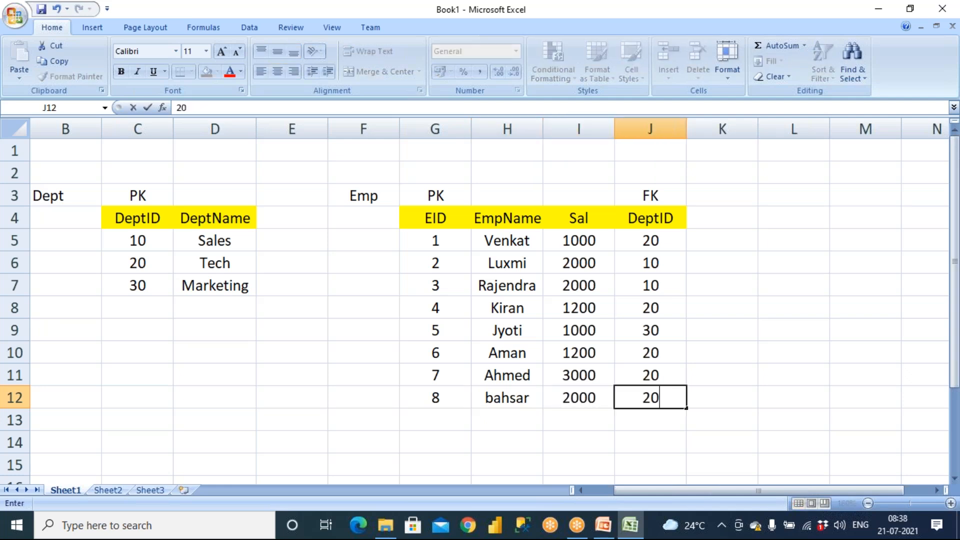
{"action": "left_click", "coordinate": [538, 464]}
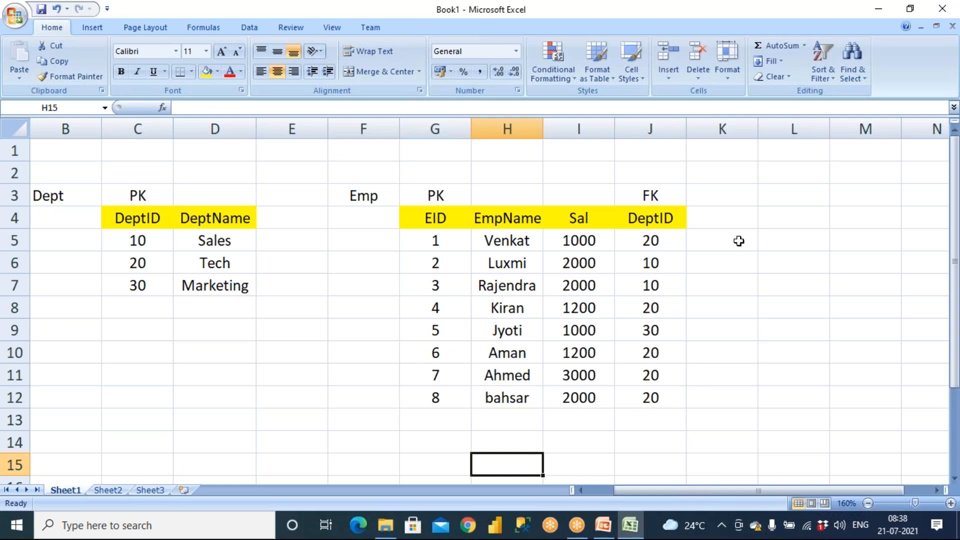
Step: Compare the Emp table's DeptID and EID columns with Dept's primary key and the empty column beside Dept
{"action": "left_click", "coordinate": [272, 266]}
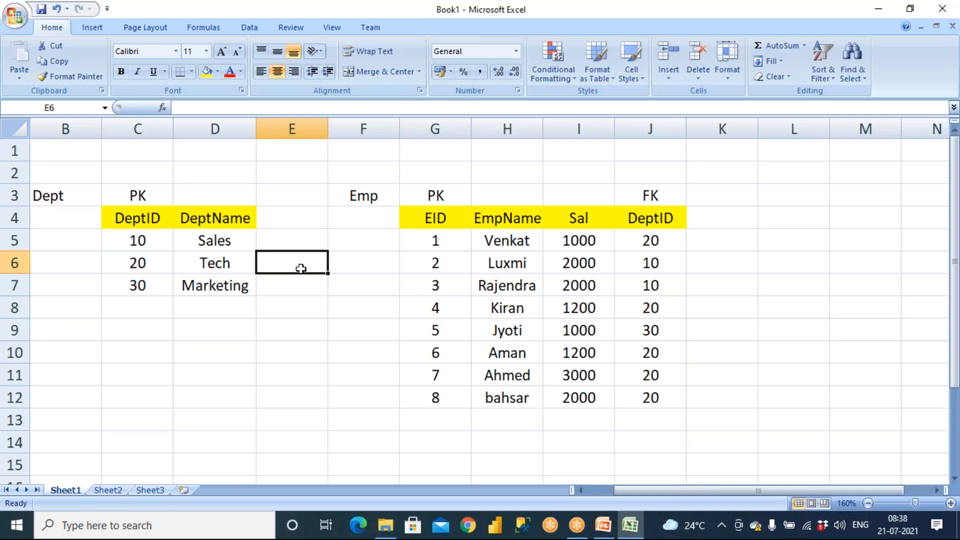
{"action": "left_click_drag", "start_coordinate": [648, 215], "coordinate": [658, 454]}
{"action": "left_click_drag", "start_coordinate": [445, 214], "coordinate": [446, 397]}
{"action": "left_click_drag", "start_coordinate": [280, 214], "coordinate": [291, 306]}
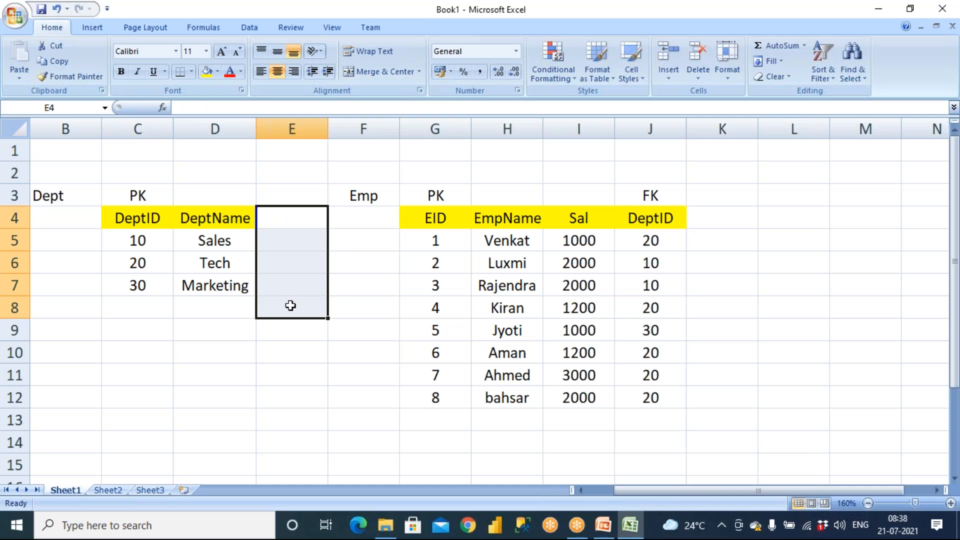
{"action": "left_click", "coordinate": [288, 328]}
{"action": "left_click", "coordinate": [63, 198]}
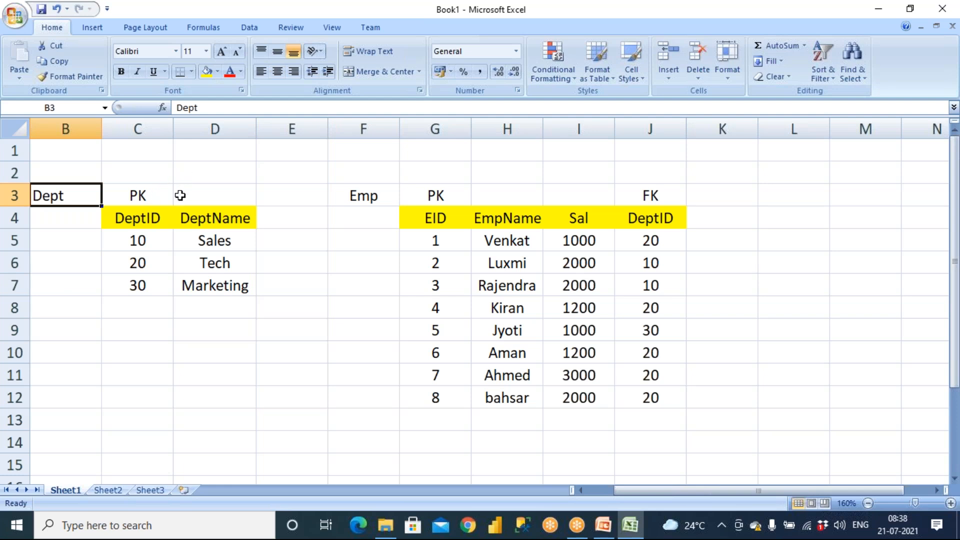
{"action": "left_click_drag", "start_coordinate": [141, 201], "coordinate": [155, 350]}
{"action": "left_click_drag", "start_coordinate": [664, 217], "coordinate": [655, 464]}
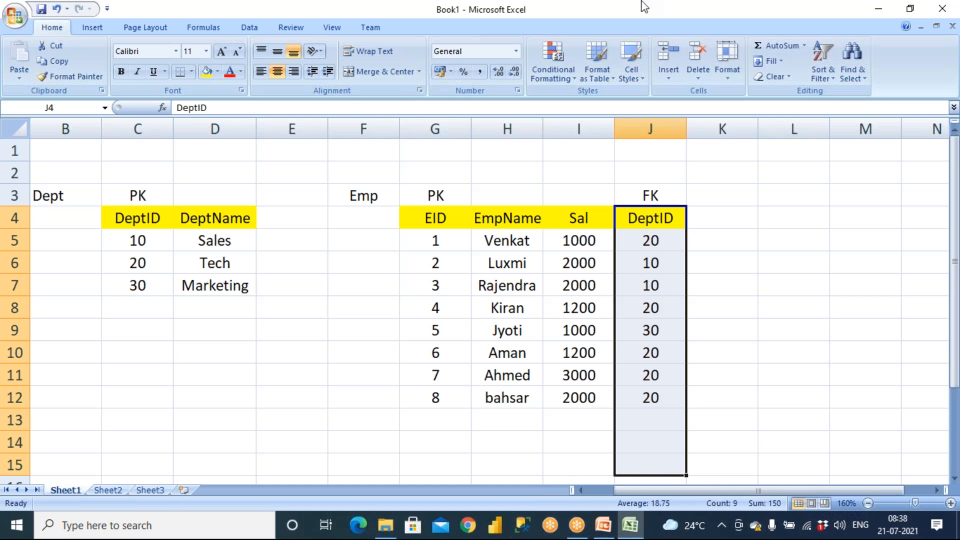
{"action": "left_click", "coordinate": [709, 21]}
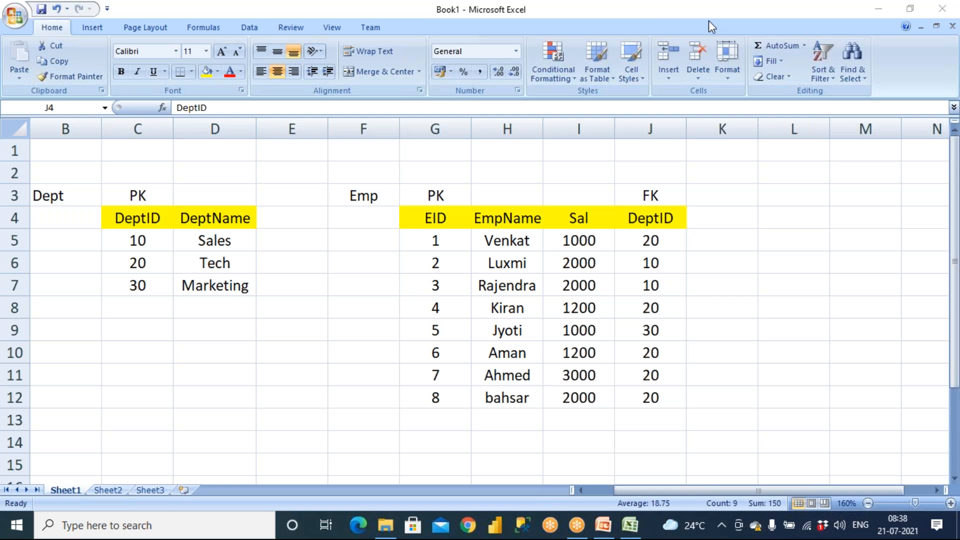
{"action": "left_click", "coordinate": [274, 250]}
{"action": "left_click", "coordinate": [279, 242]}
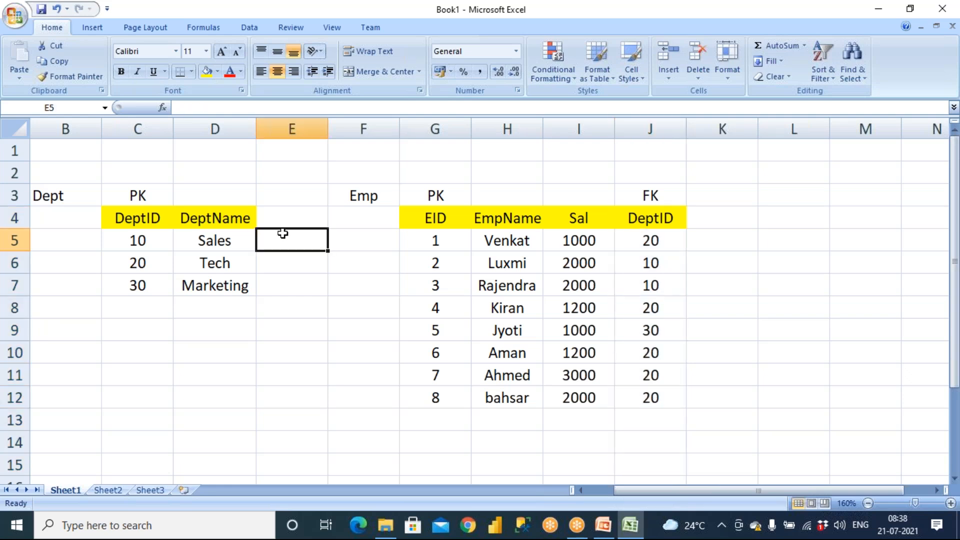
{"action": "left_click", "coordinate": [287, 221]}
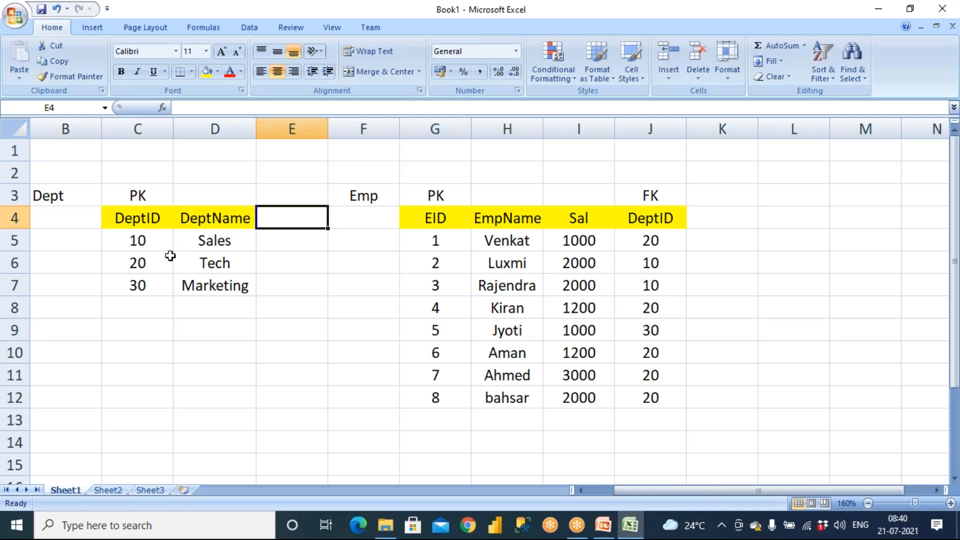
Step: Examine the Dept and Emp records and the empty cells beside Dept to judge where the foreign key belongs
{"action": "left_click_drag", "start_coordinate": [140, 242], "coordinate": [255, 314]}
{"action": "left_click_drag", "start_coordinate": [431, 241], "coordinate": [650, 398]}
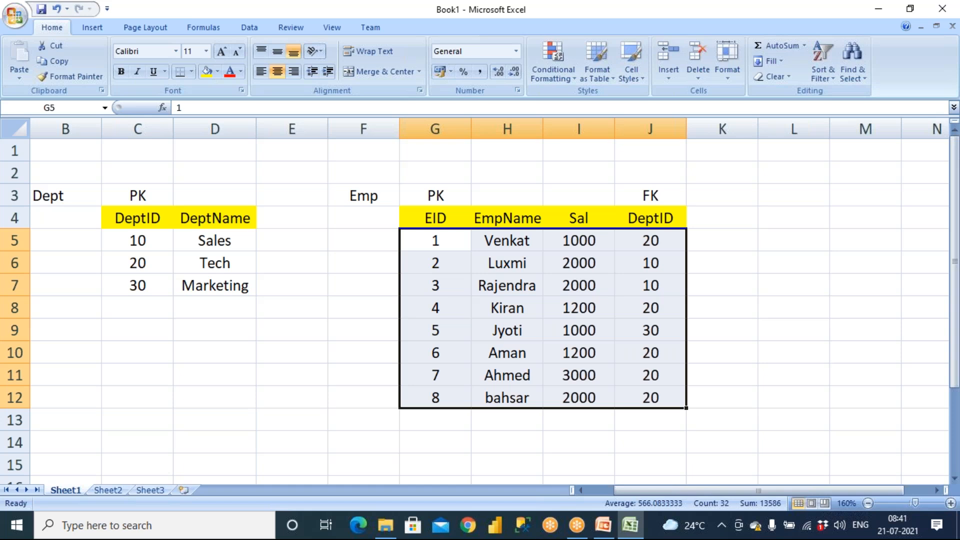
{"action": "left_click_drag", "start_coordinate": [300, 245], "coordinate": [310, 347]}
{"action": "left_click_drag", "start_coordinate": [442, 240], "coordinate": [668, 401]}
{"action": "left_click", "coordinate": [699, 418]}
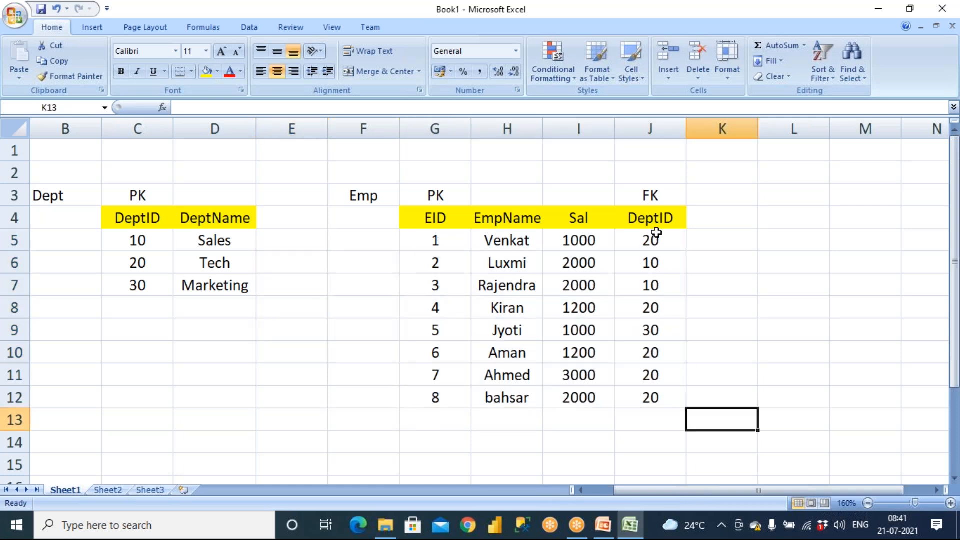
{"action": "left_click_drag", "start_coordinate": [443, 241], "coordinate": [421, 415]}
{"action": "left_click_drag", "start_coordinate": [298, 255], "coordinate": [294, 401]}
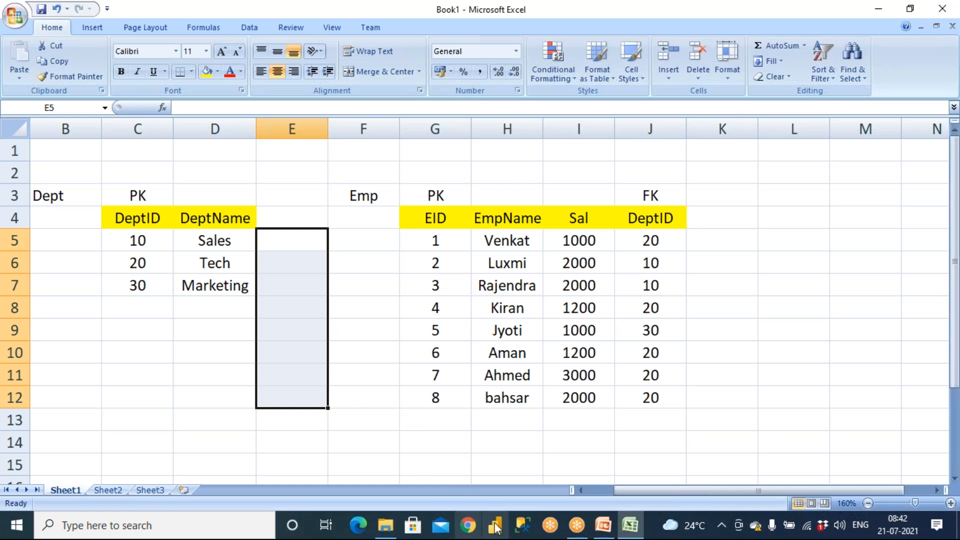
Step: Switch to PowerPoint to highlight the M to m bullet on the Relationships / Cardinality slide, and open a blank Paint canvas
{"action": "left_click", "coordinate": [604, 528]}
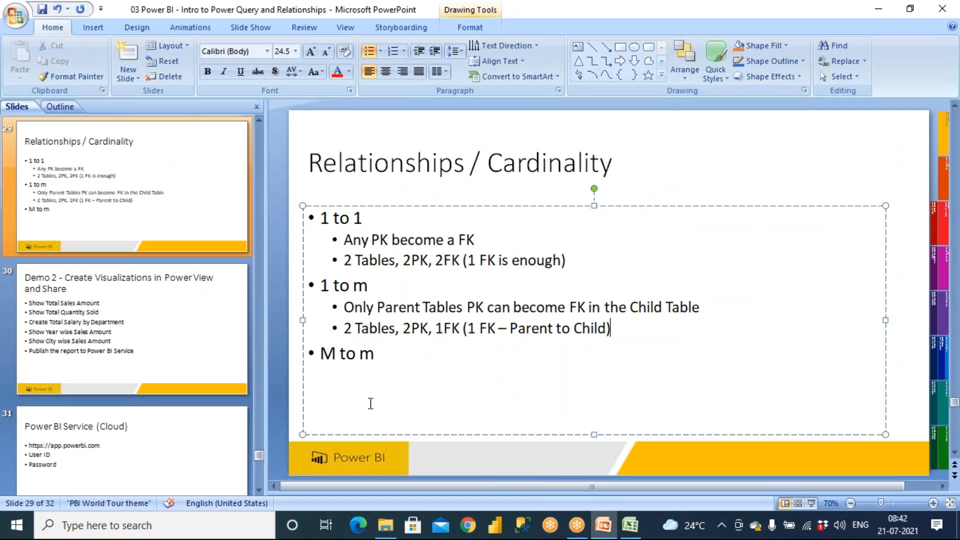
{"action": "left_click_drag", "start_coordinate": [318, 354], "coordinate": [386, 364]}
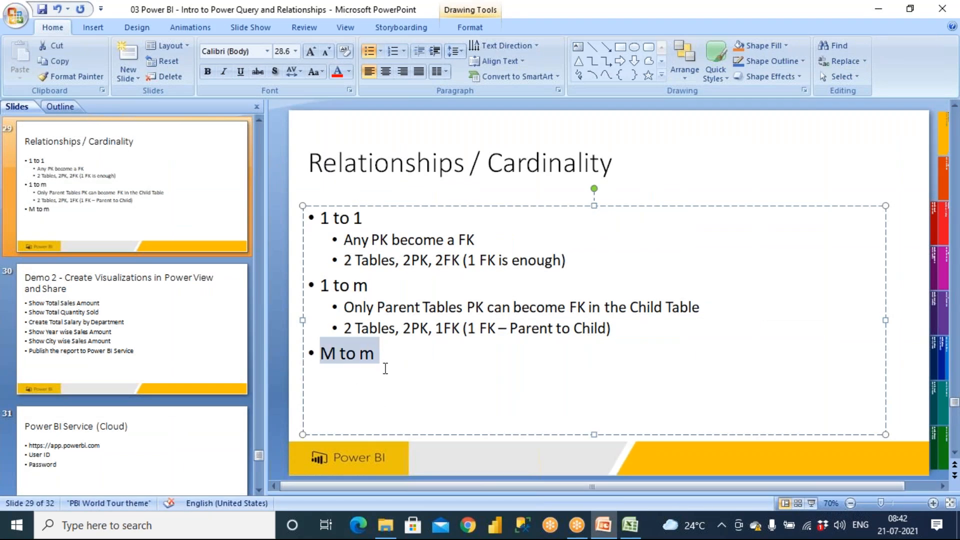
{"action": "mouse_move", "coordinate": [386, 525]}
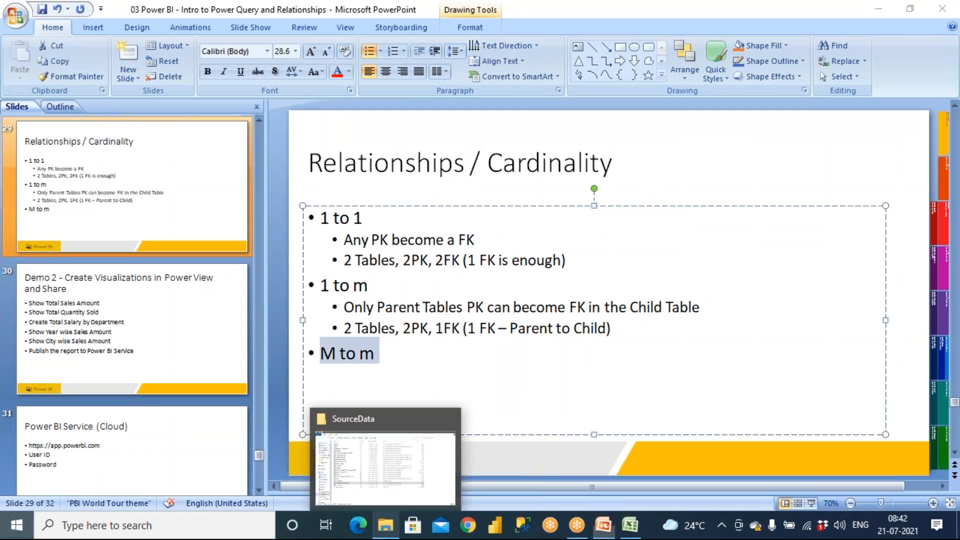
{"action": "key", "text": "super"}
{"action": "type", "text": "paint"}
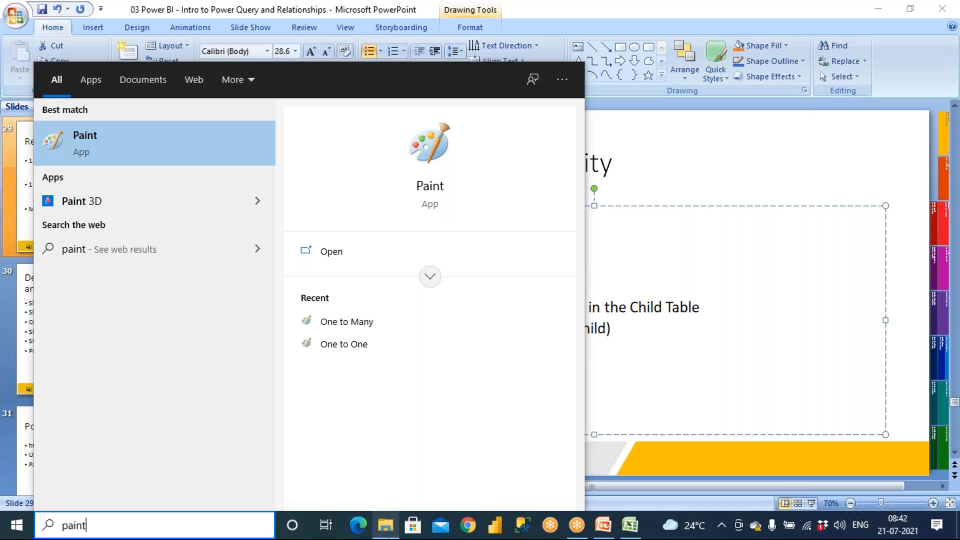
{"action": "left_click", "coordinate": [101, 152]}
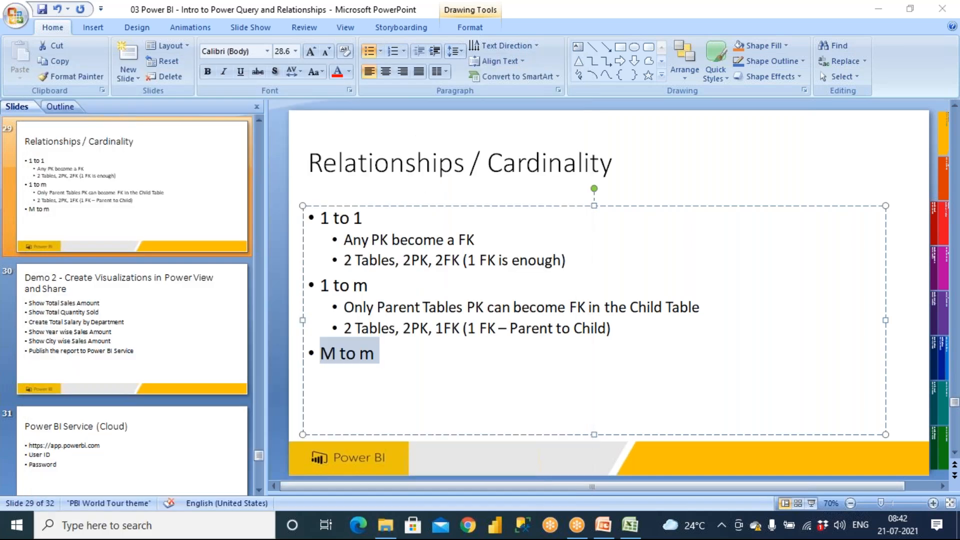
Step: Draw two rectangles side by side on the canvas and connect them with a straight line
{"action": "left_click", "coordinate": [310, 44]}
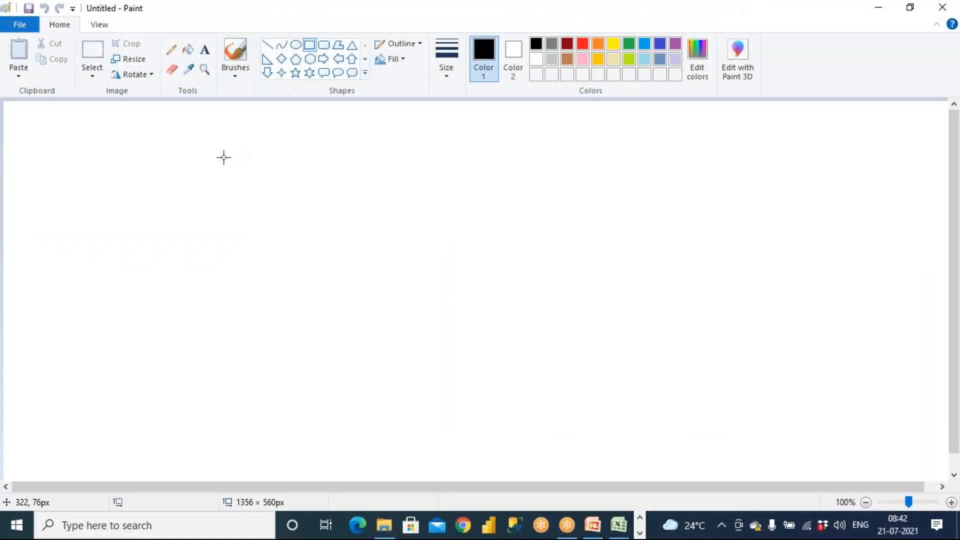
{"action": "left_click_drag", "start_coordinate": [187, 152], "coordinate": [309, 199]}
{"action": "left_click_drag", "start_coordinate": [413, 149], "coordinate": [523, 184]}
{"action": "left_click", "coordinate": [492, 229]}
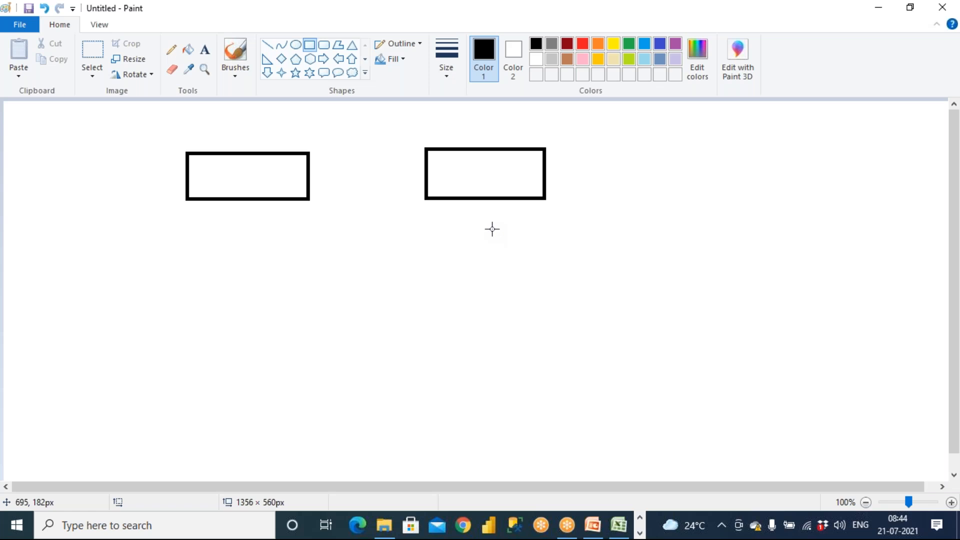
{"action": "left_click", "coordinate": [269, 48]}
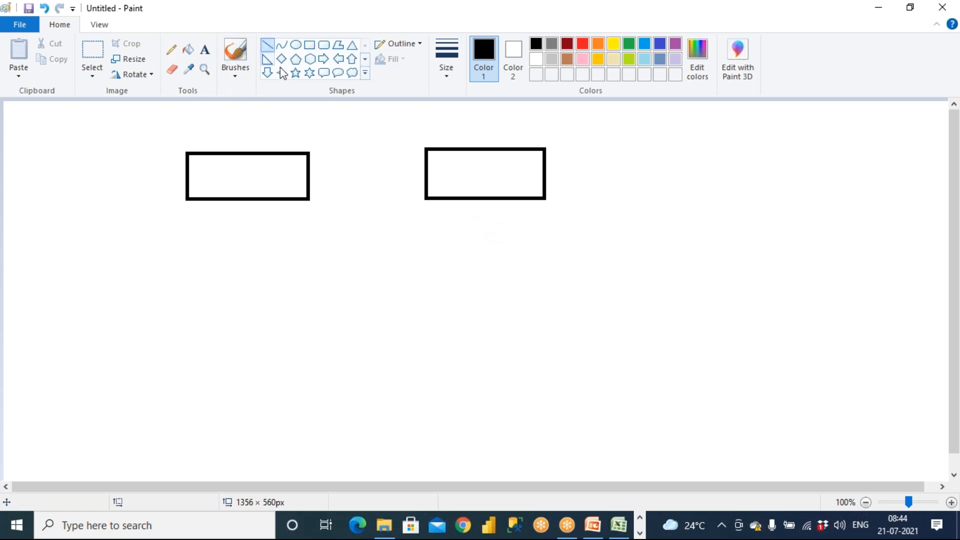
{"action": "left_click_drag", "start_coordinate": [310, 169], "coordinate": [425, 175]}
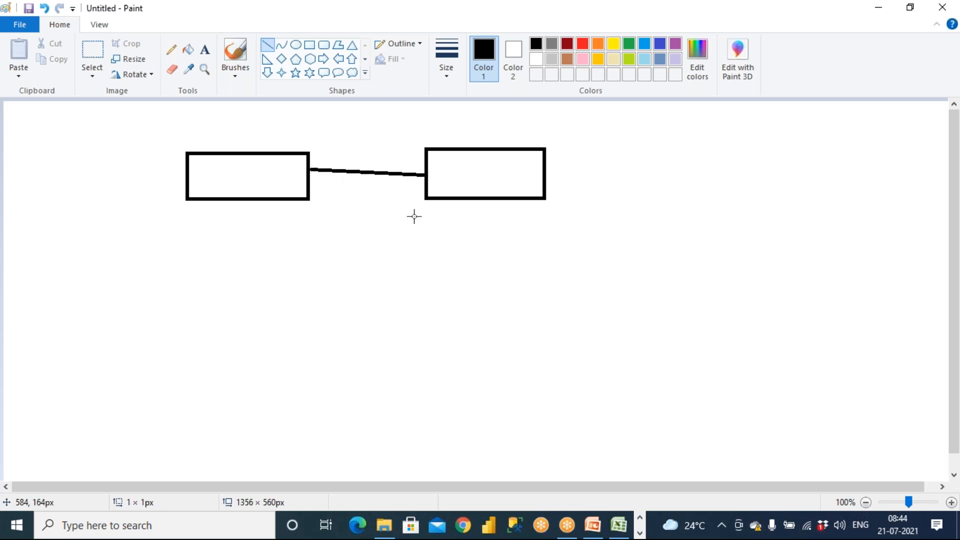
Step: Add the text "m to m" above the line connecting the two rectangles
{"action": "left_click", "coordinate": [205, 50]}
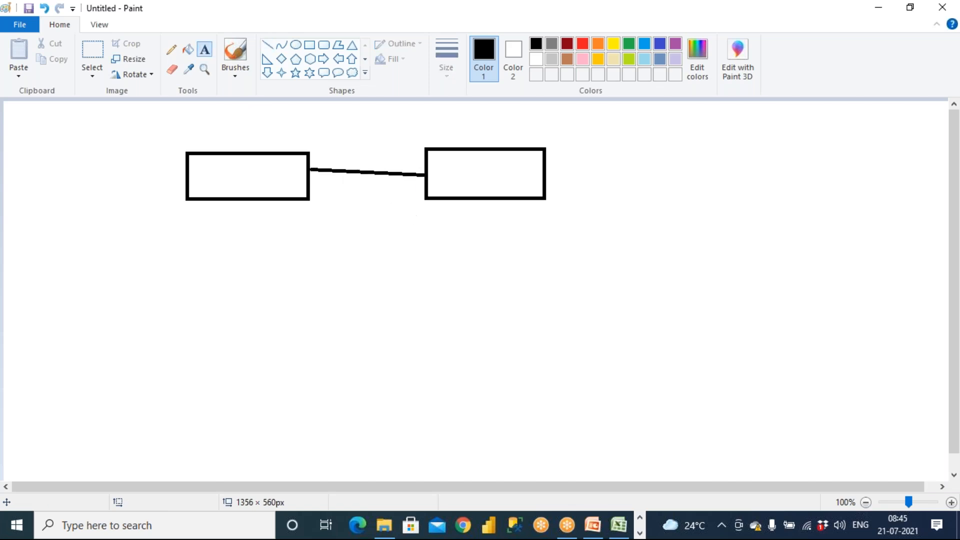
{"action": "left_click", "coordinate": [310, 124]}
{"action": "type", "text": "m to m"}
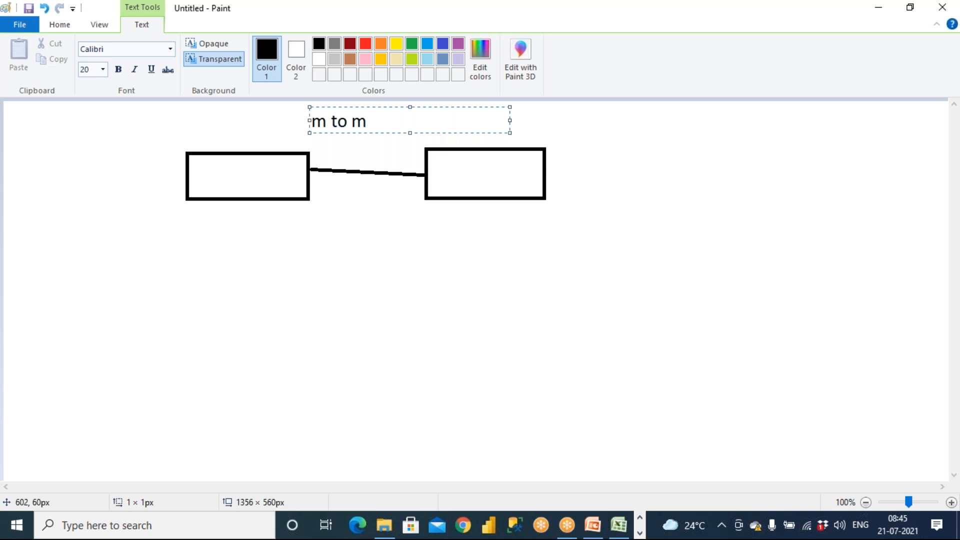
{"action": "left_click", "coordinate": [409, 272]}
Step: Label the left rectangle "Hospital"
{"action": "left_click", "coordinate": [205, 164]}
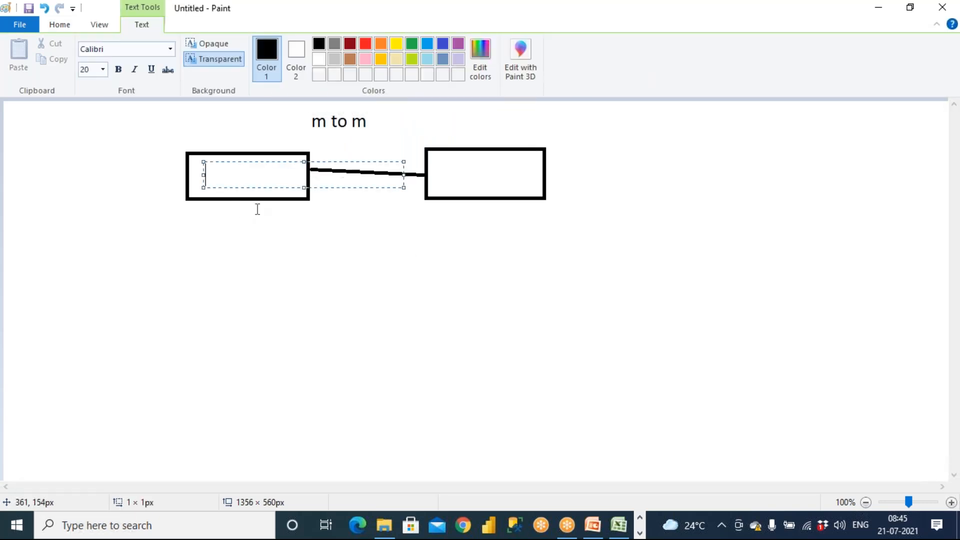
{"action": "type", "text": "Hospital"}
{"action": "left_click", "coordinate": [388, 197]}
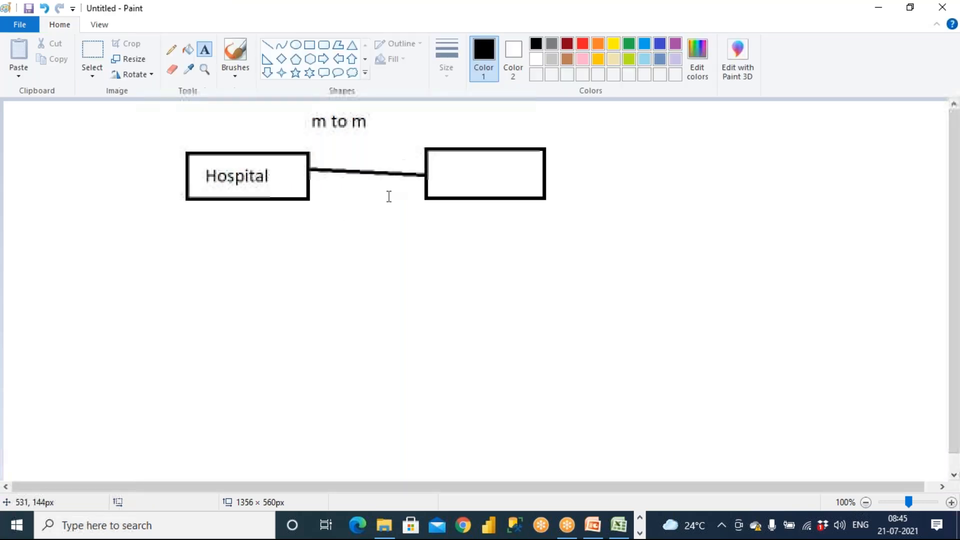
Step: Label the right rectangle "Doctor"
{"action": "left_click", "coordinate": [441, 175]}
{"action": "type", "text": "Coc"}
{"action": "key", "text": "BackSpace"}
{"action": "key", "text": "BackSpace"}
{"action": "key", "text": "BackSpace"}
{"action": "type", "text": "Doctor"}
{"action": "left_click", "coordinate": [258, 204]}
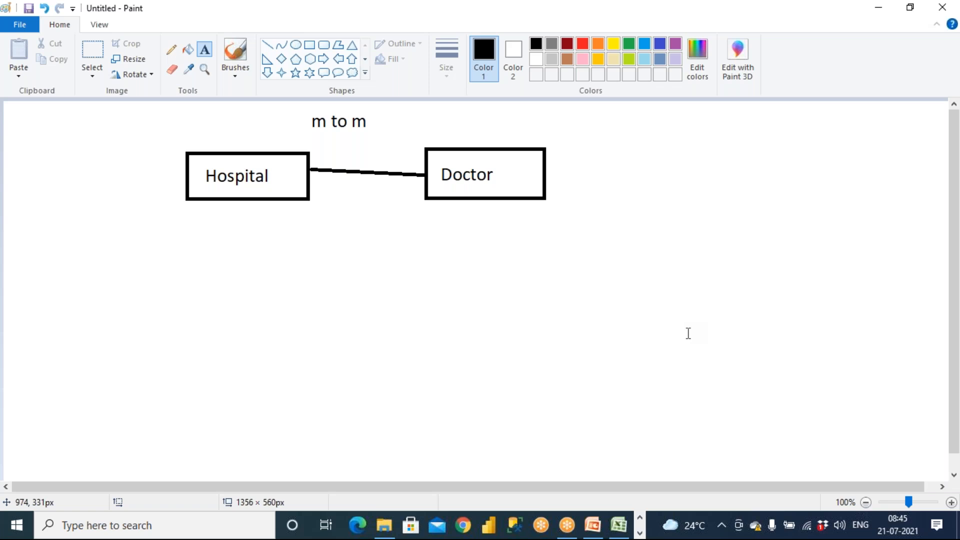
Step: Add cardinality labels above the connecting line: "1" at the Hospital end and "m" at the Doctor end
{"action": "left_click", "coordinate": [315, 145]}
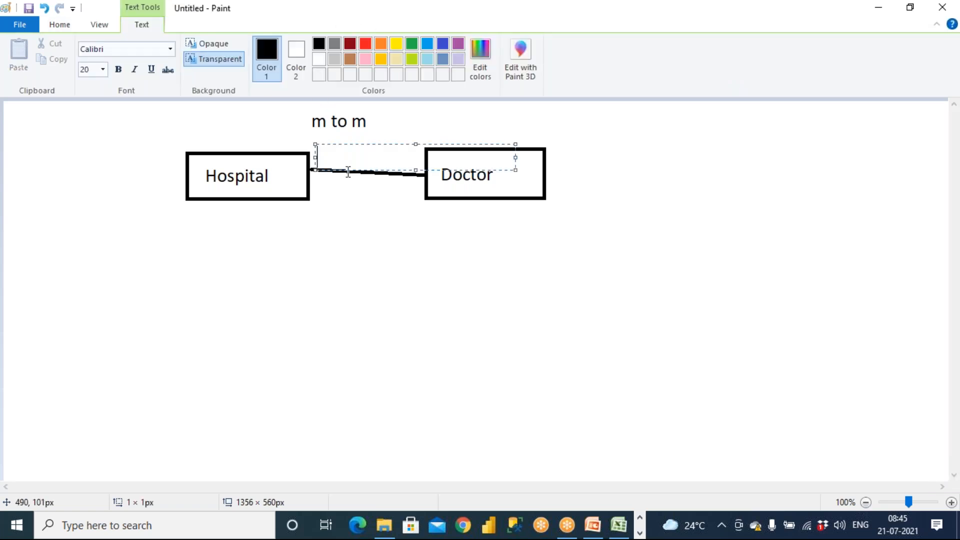
{"action": "type", "text": "1                       m"}
{"action": "left_click", "coordinate": [388, 200]}
Step: Add cardinality labels below the connecting line: "1" at the Doctor end and "m" at the Hospital end
{"action": "left_click", "coordinate": [398, 187]}
{"action": "type", "text": "1"}
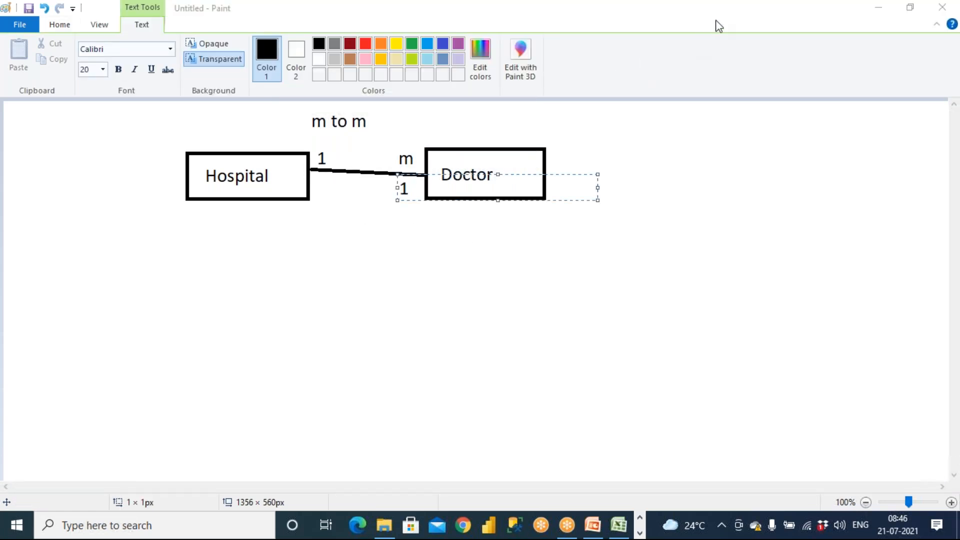
{"action": "left_click", "coordinate": [318, 191]}
{"action": "left_click", "coordinate": [317, 189]}
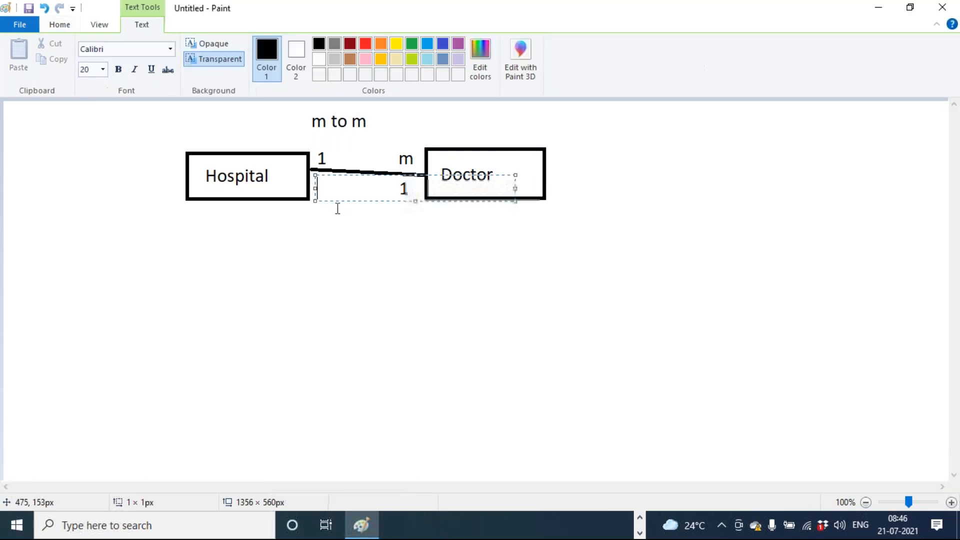
{"action": "type", "text": "m"}
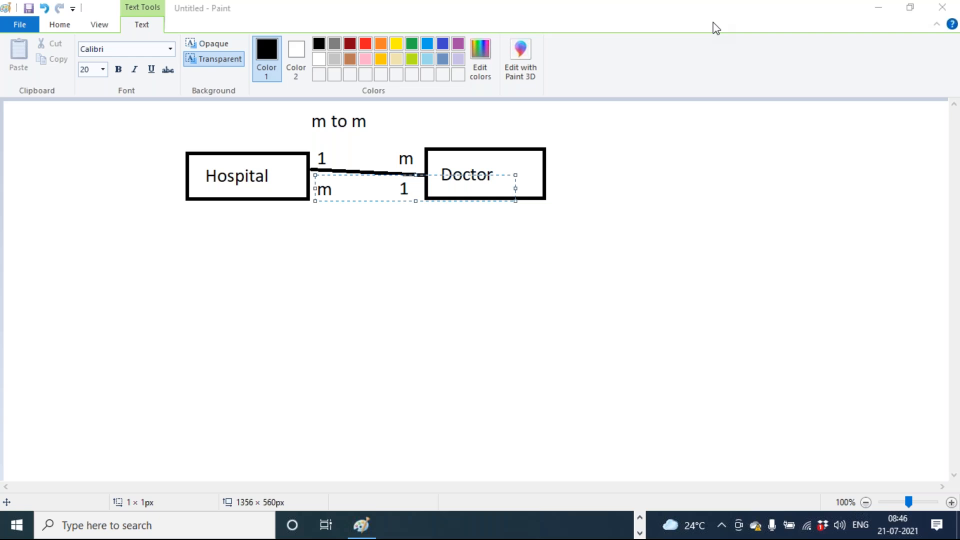
{"action": "left_click", "coordinate": [475, 197]}
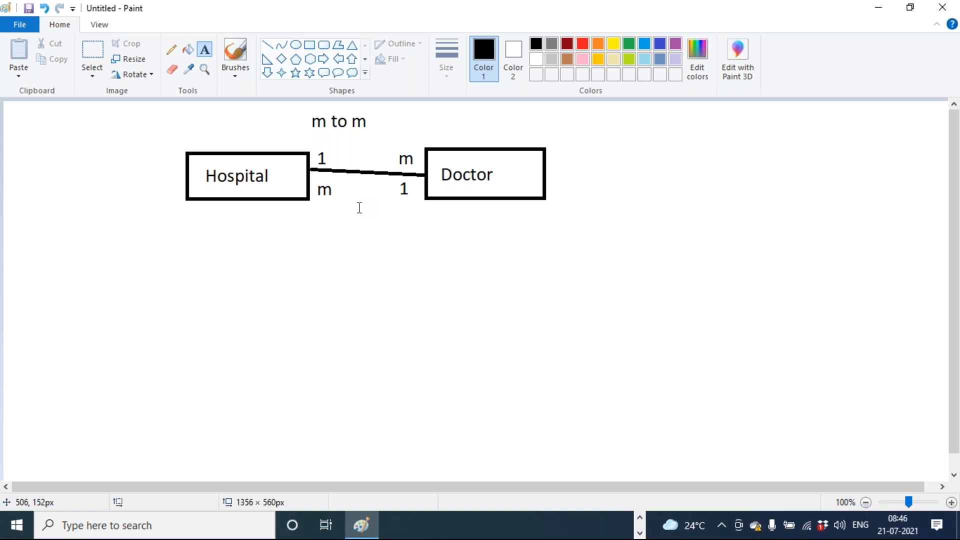
Step: List the attributes HNo, Name and City on separate lines beneath the Hospital rectangle
{"action": "left_click", "coordinate": [209, 213]}
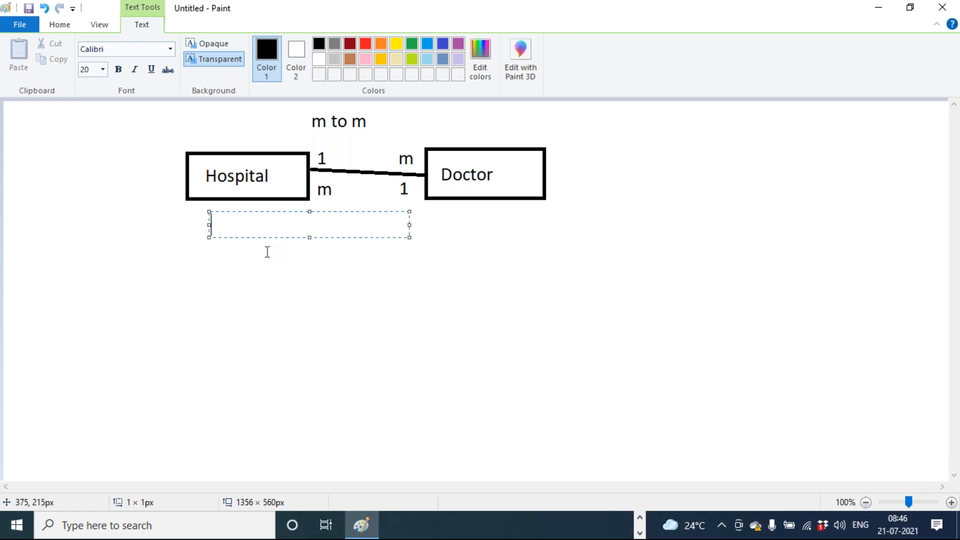
{"action": "type", "text": "HNo"}
{"action": "key", "text": "Return"}
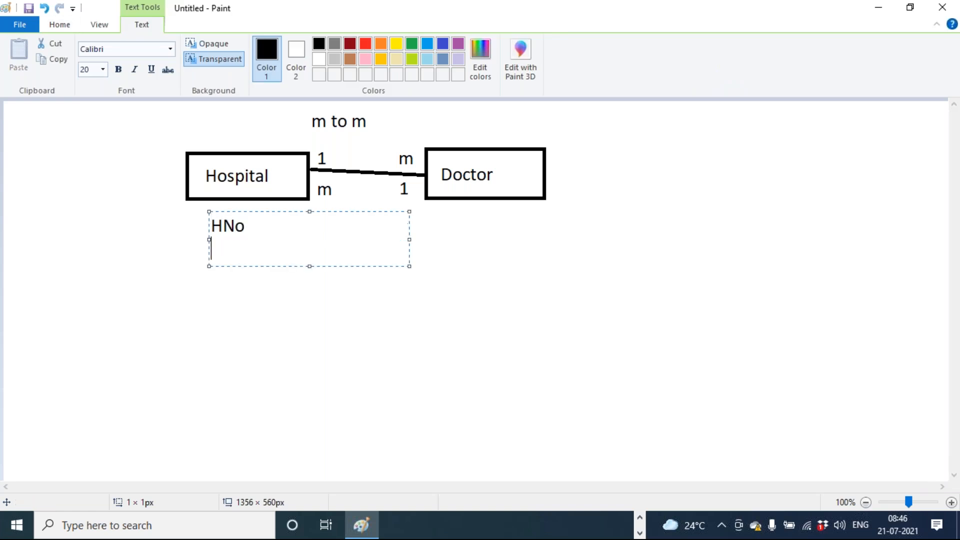
{"action": "type", "text": "Name"}
{"action": "key", "text": "Return"}
{"action": "type", "text": "City"}
{"action": "left_click", "coordinate": [456, 218]}
Step: List the attributes DrNo, DrName and ExpInyrs on separate lines beneath the Doctor rectangle
{"action": "left_click", "coordinate": [458, 205]}
{"action": "type", "text": "DrNo"}
{"action": "key", "text": "Return"}
{"action": "type", "text": "DrName"}
{"action": "key", "text": "Return"}
{"action": "type", "text": "Age"}
{"action": "key", "text": "BackSpace"}
{"action": "key", "text": "BackSpace"}
{"action": "key", "text": "BackSpace"}
{"action": "key", "text": "BackSpace"}
{"action": "type", "text": "Yrs"}
{"action": "key", "text": "BackSpace"}
{"action": "key", "text": "BackSpace"}
{"action": "key", "text": "BackSpace"}
{"action": "key", "text": "Return"}
{"action": "type", "text": "ExpInyrs"}
Step: Extend the Doctor attribute list, after a blank line, with Sal, DoJ and DoR
{"action": "key", "text": "Return"}
{"action": "key", "text": "Return"}
{"action": "type", "text": "Sal"}
{"action": "key", "text": "Return"}
{"action": "type", "text": "Doj"}
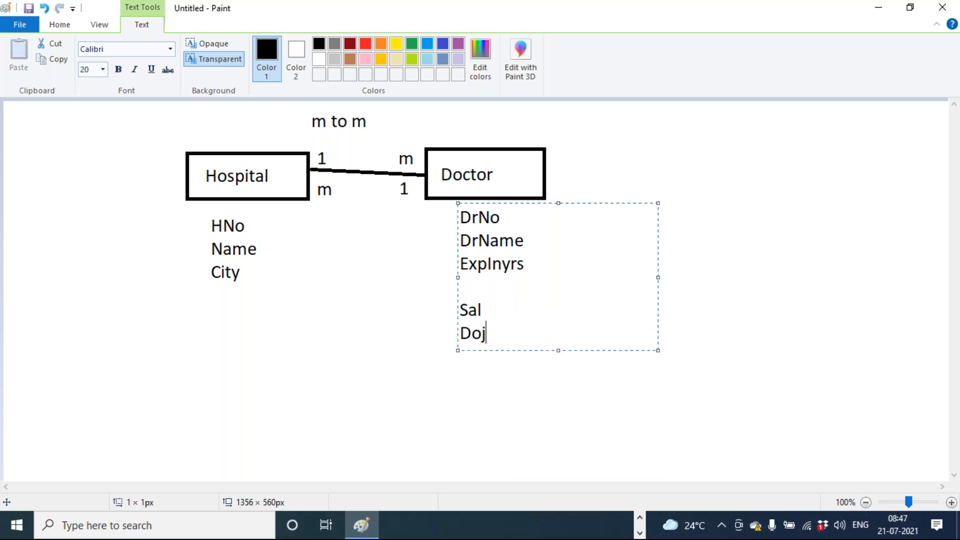
{"action": "key", "text": "BackSpace"}
{"action": "type", "text": "J"}
{"action": "key", "text": "Return"}
{"action": "type", "text": "DoR"}
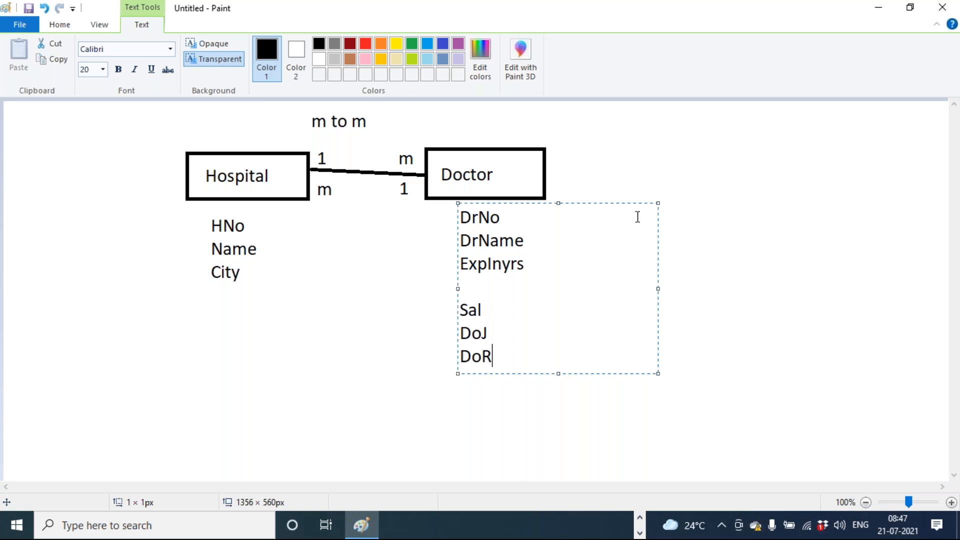
{"action": "left_click", "coordinate": [724, 241]}
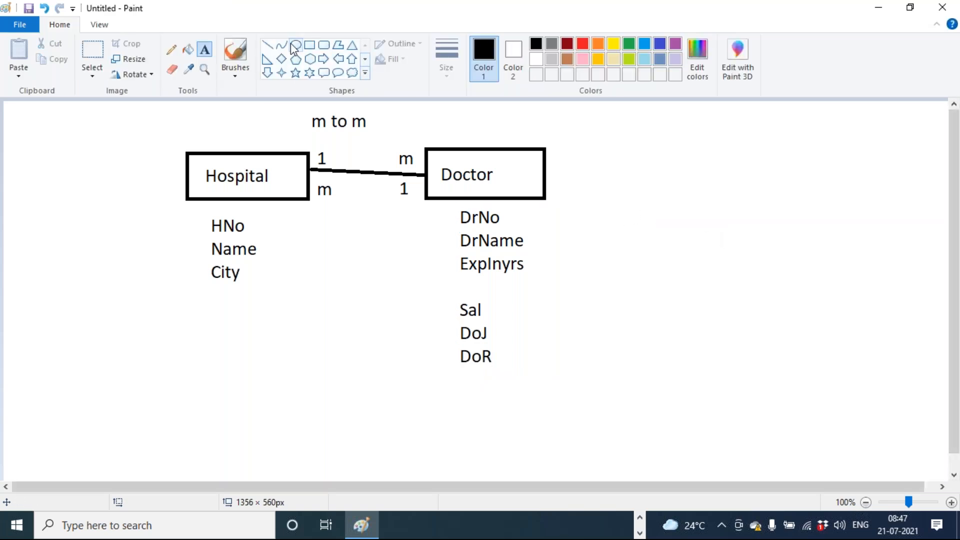
Step: Circle HNo and DrNo with red ellipses
{"action": "left_click", "coordinate": [583, 44]}
{"action": "left_click_drag", "start_coordinate": [198, 213], "coordinate": [259, 239]}
{"action": "left_click_drag", "start_coordinate": [444, 203], "coordinate": [515, 228]}
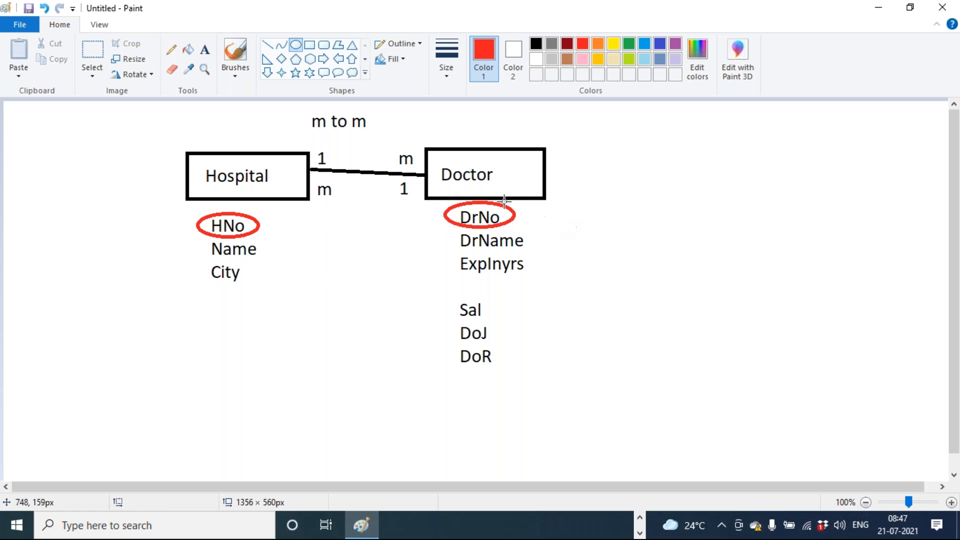
Step: Write a red "PK" label beside each of the circled HNo and DrNo attributes
{"action": "left_click", "coordinate": [205, 49]}
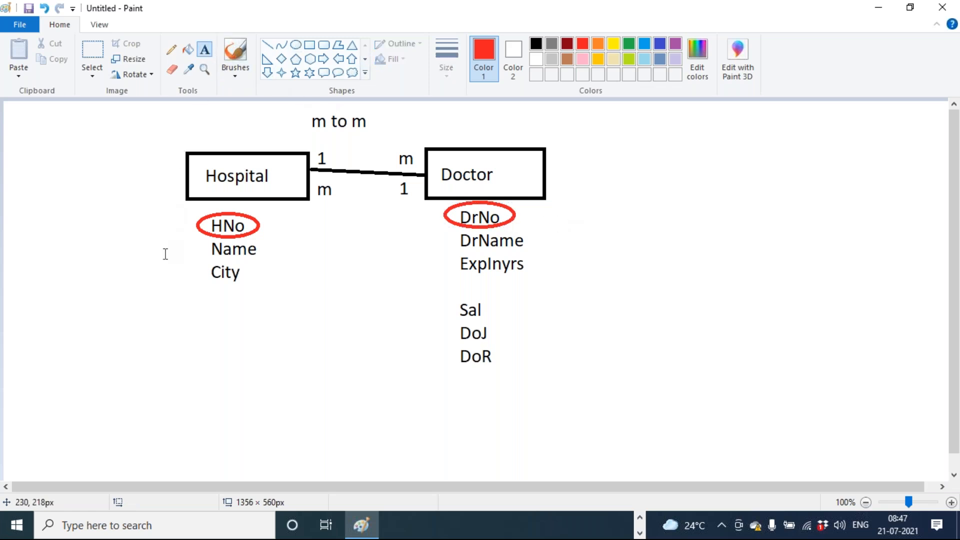
{"action": "left_click", "coordinate": [165, 226]}
{"action": "type", "text": "PK"}
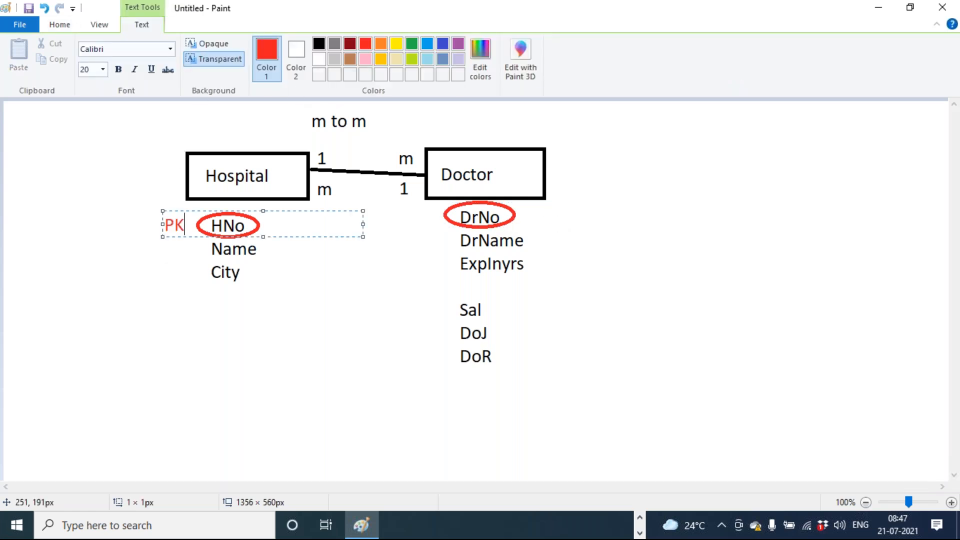
{"action": "left_click", "coordinate": [547, 226]}
{"action": "left_click", "coordinate": [530, 216]}
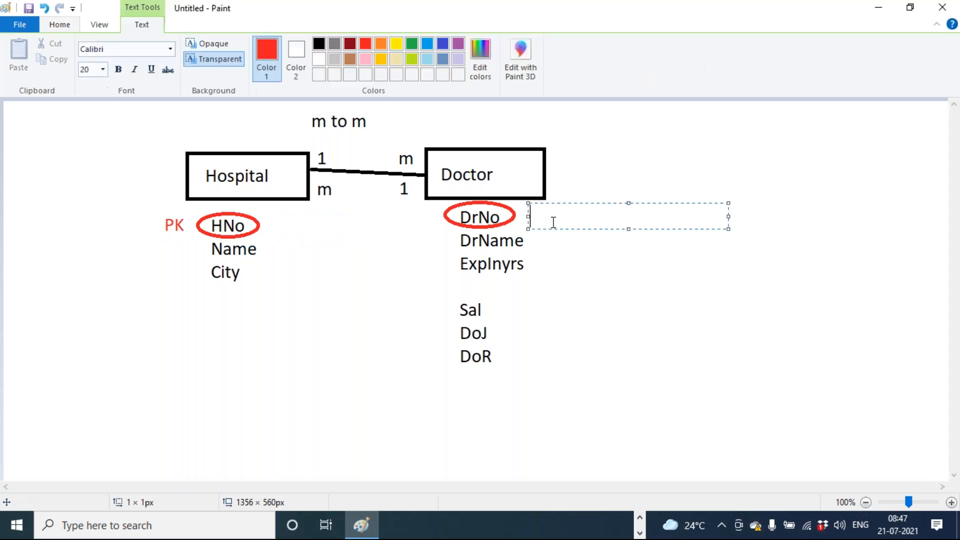
{"action": "type", "text": "PK"}
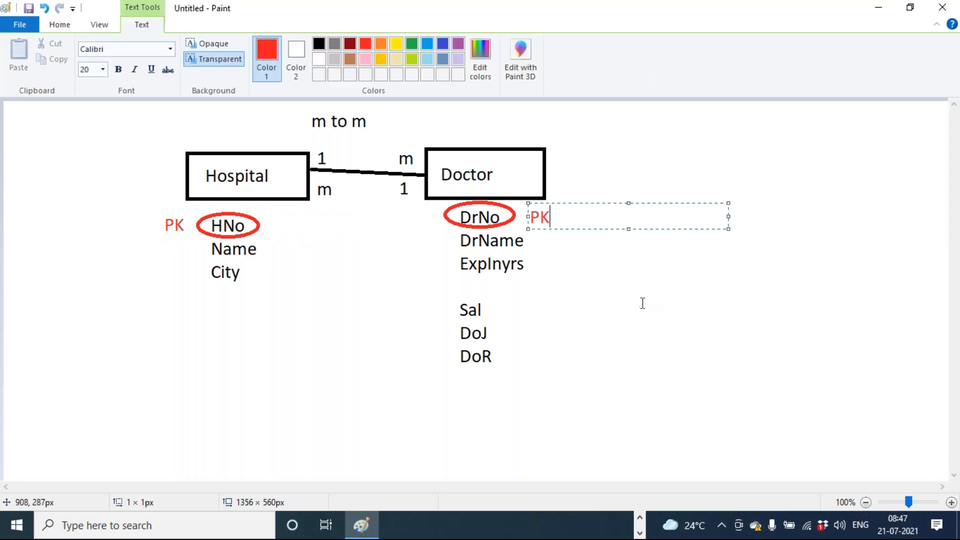
{"action": "left_click", "coordinate": [645, 227]}
Step: Switch to the Excel workbook and enter the table title "Hospital" in cell C24, below the existing tables
{"action": "left_click", "coordinate": [714, 25]}
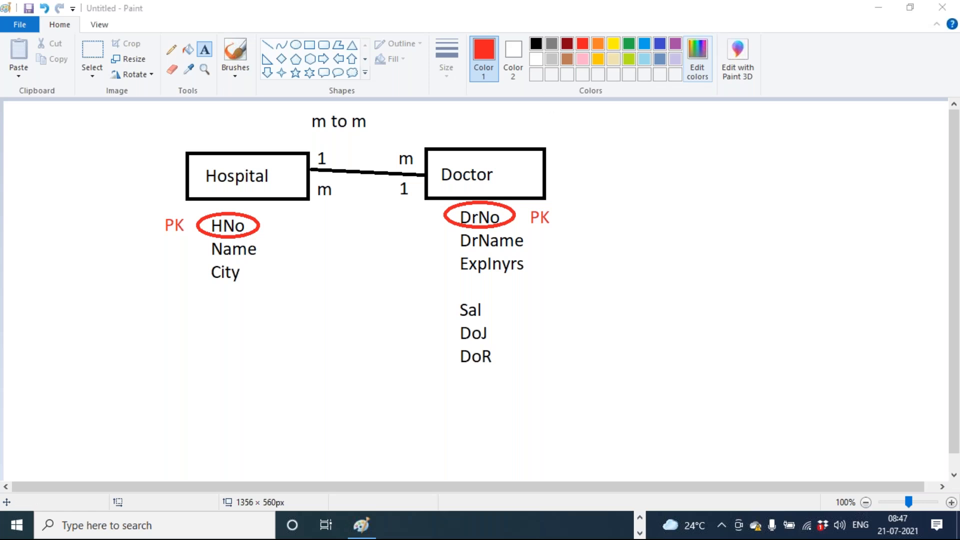
{"action": "key", "text": "super"}
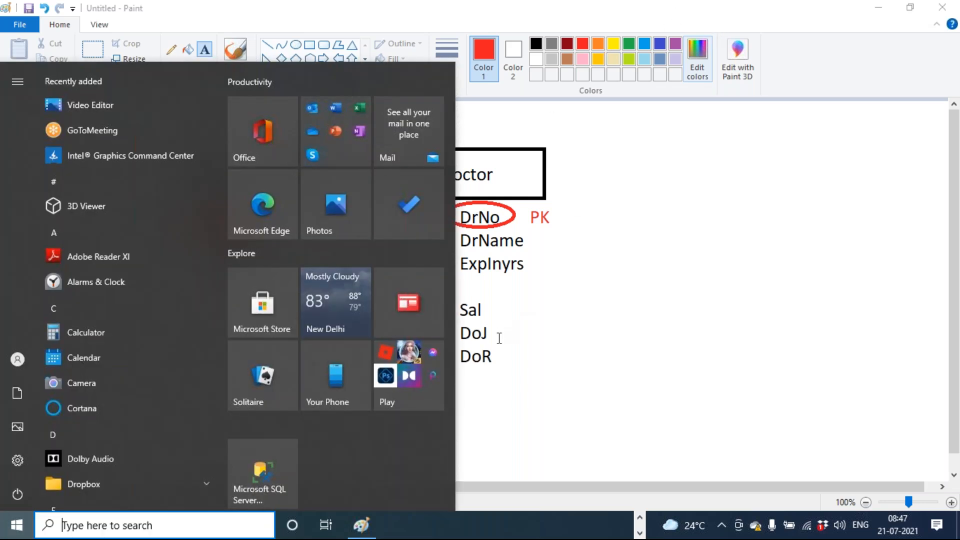
{"action": "left_click", "coordinate": [618, 525]}
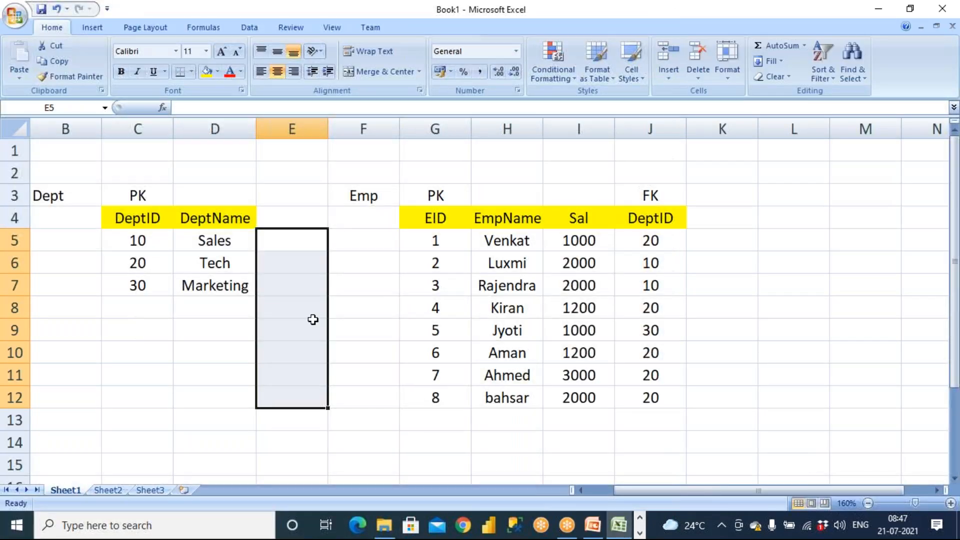
{"action": "scroll", "coordinate": [190, 383], "scroll_direction": "down", "scroll_amount": 7}
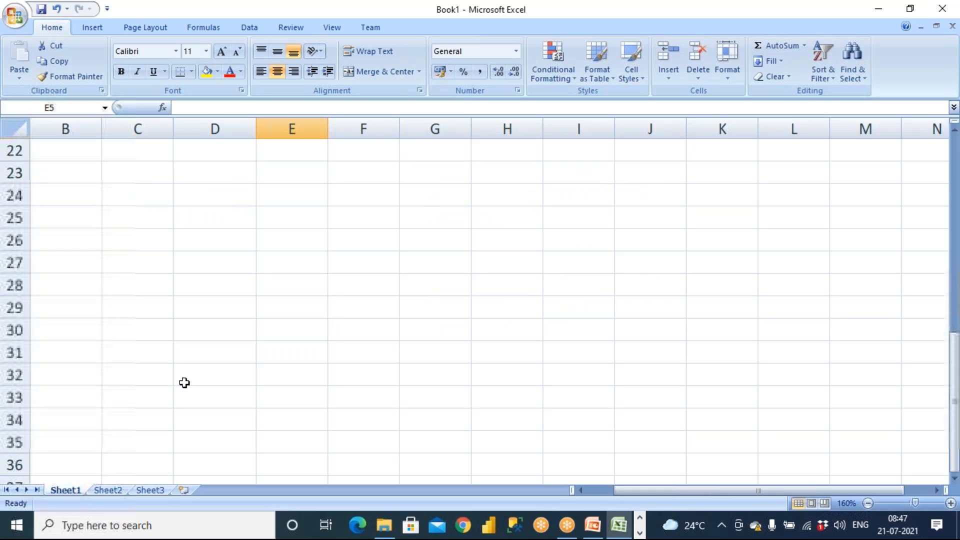
{"action": "left_click", "coordinate": [143, 193]}
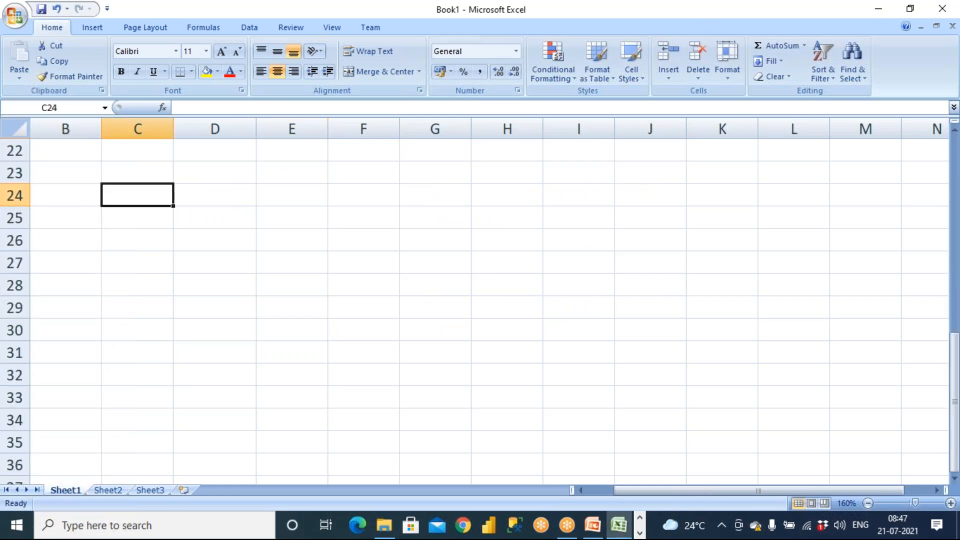
{"action": "type", "text": "Hospt"}
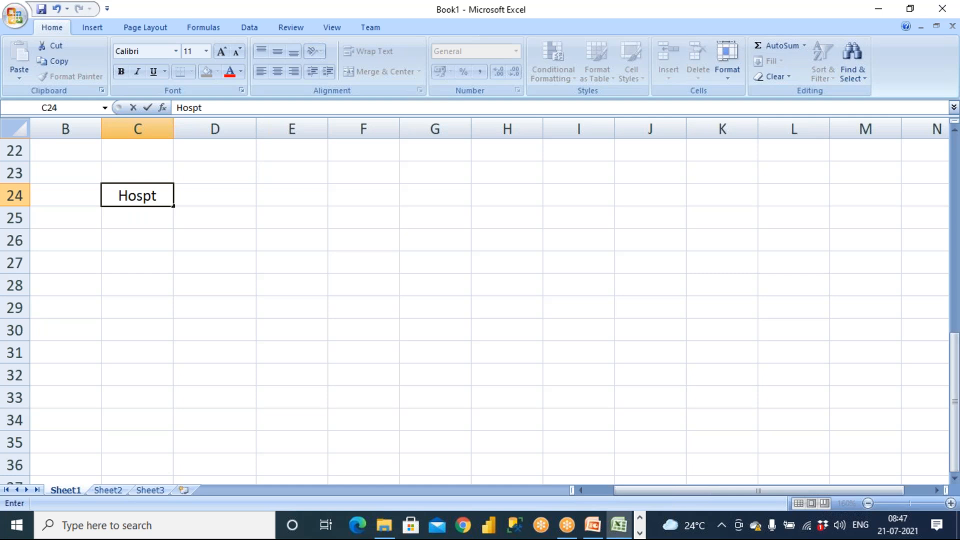
{"action": "key", "text": "BackSpace"}
{"action": "type", "text": "ital"}
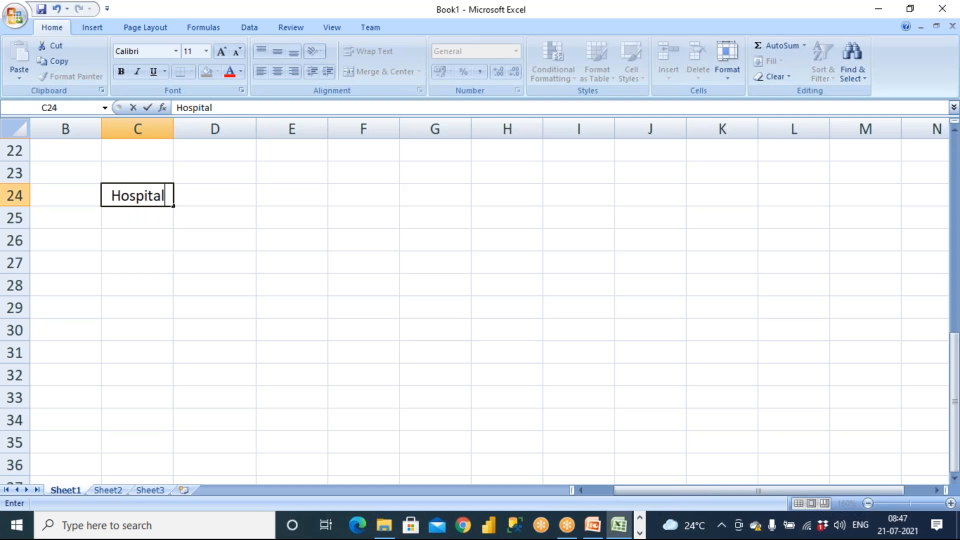
Step: Enter the Hospital table headings Hno, Name and City in cells D25 to F25
{"action": "left_click", "coordinate": [198, 224]}
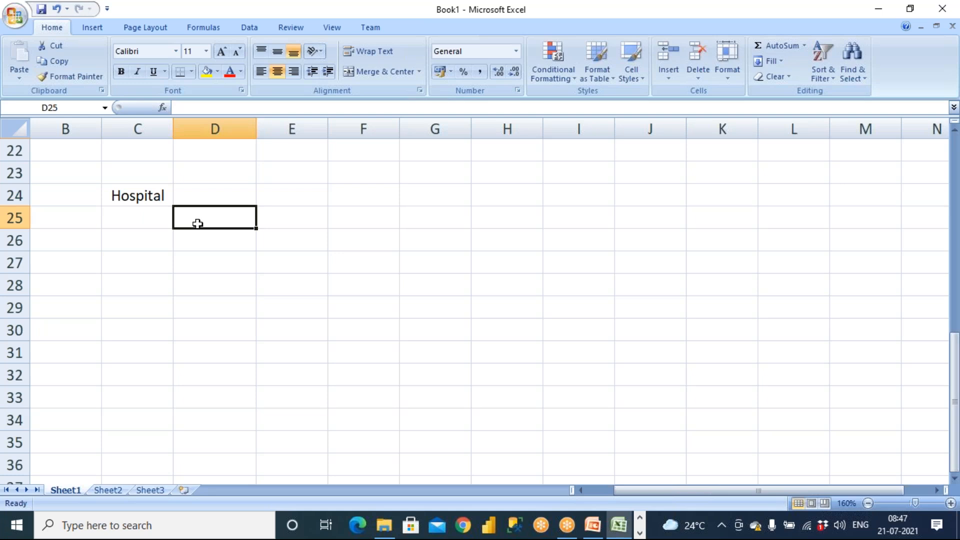
{"action": "type", "text": "Hno"}
{"action": "key", "text": "Tab"}
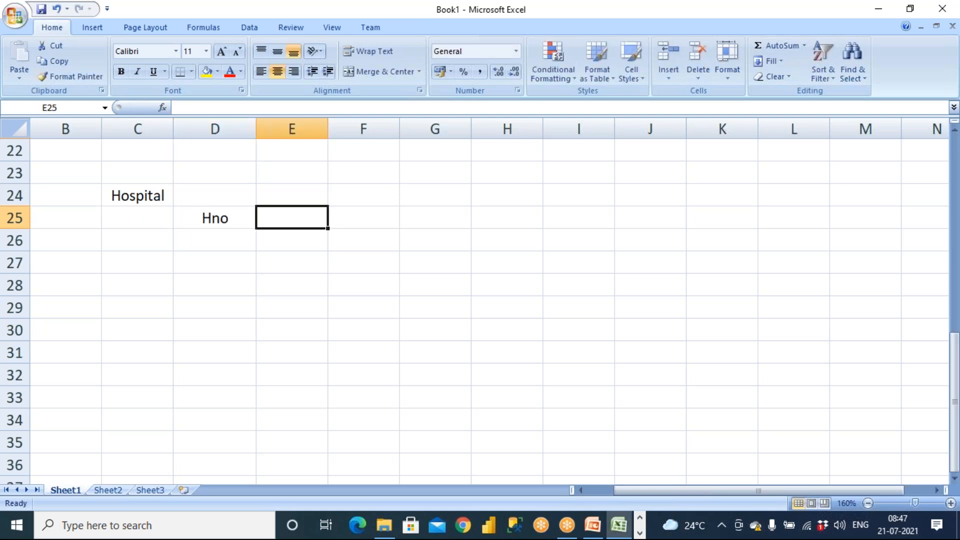
{"action": "type", "text": "Name"}
{"action": "key", "text": "Tab"}
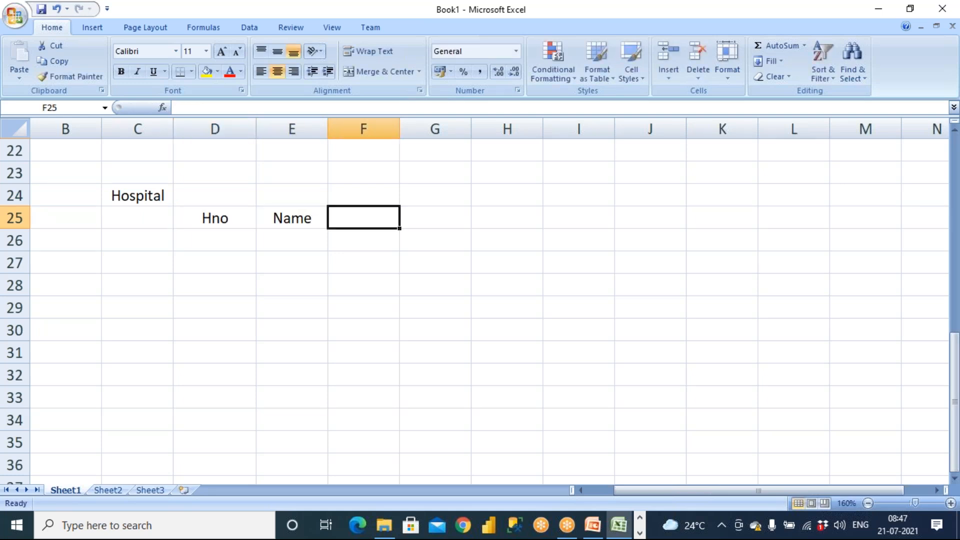
{"action": "type", "text": "City"}
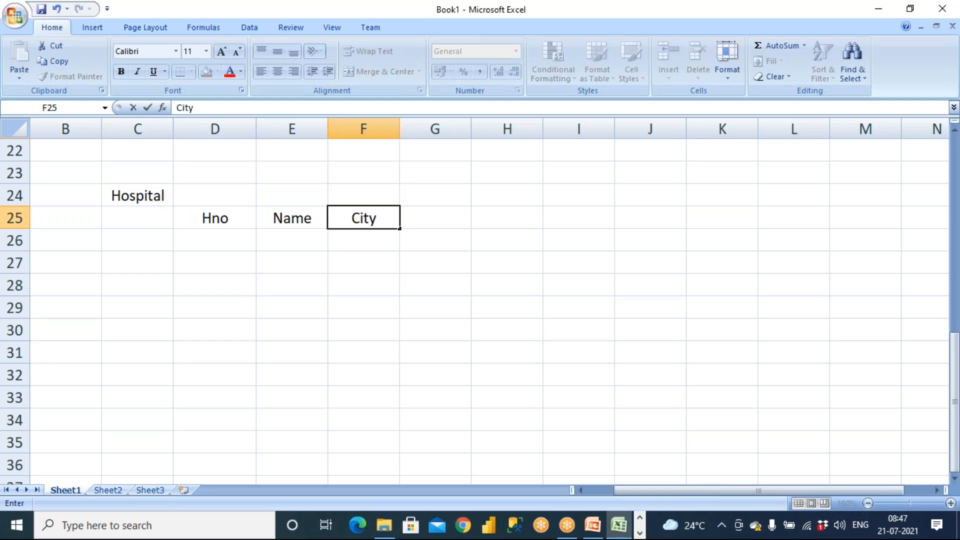
{"action": "left_click", "coordinate": [213, 301]}
Step: Correct the heading in D25 to "HNo" and fill the header cells D25 to F25 with yellow
{"action": "left_click", "coordinate": [214, 217]}
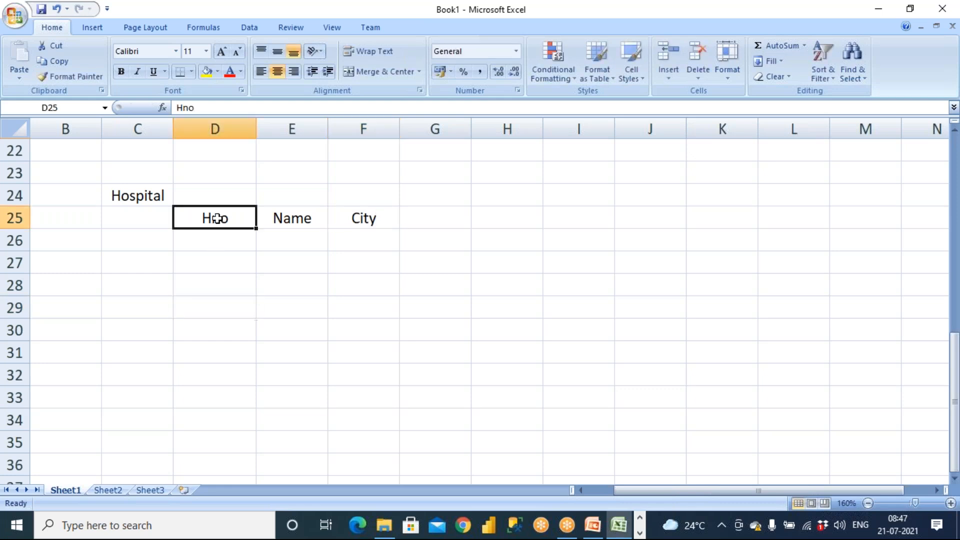
{"action": "left_click", "coordinate": [183, 107]}
{"action": "key", "text": "Delete"}
{"action": "type", "text": "N"}
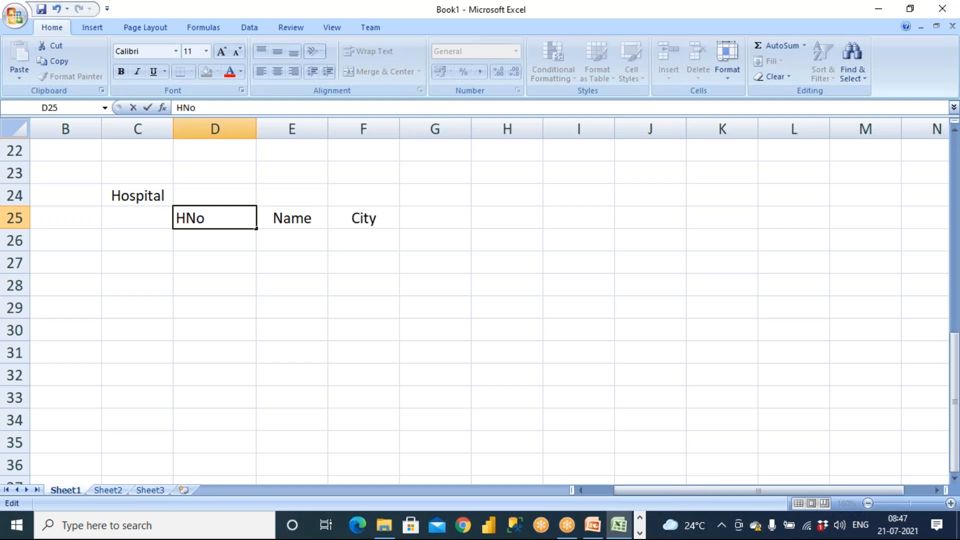
{"action": "left_click", "coordinate": [206, 257]}
{"action": "left_click_drag", "start_coordinate": [207, 217], "coordinate": [373, 216]}
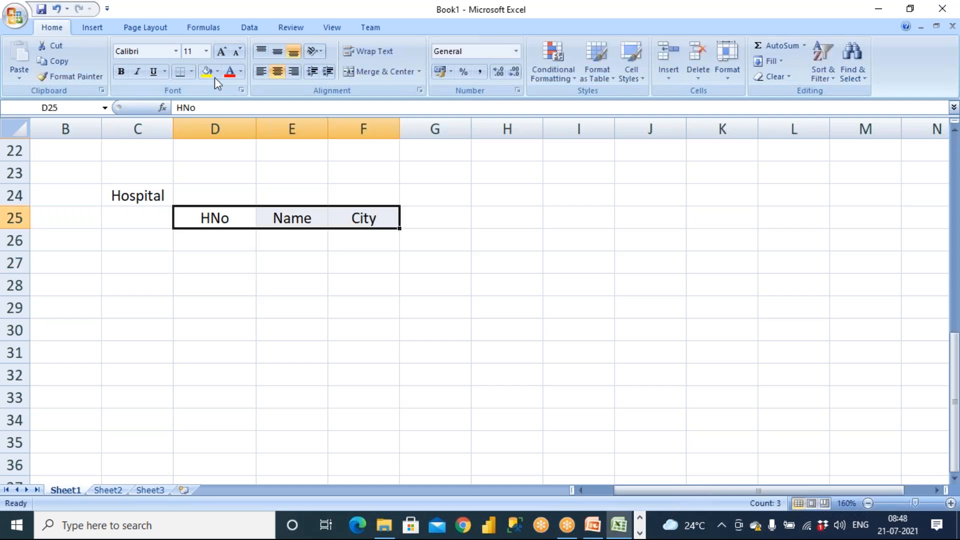
{"action": "left_click", "coordinate": [207, 71]}
Step: Enter the first hospital record in row 26: HNo 1, Name Apollo, City Hitec City
{"action": "left_click", "coordinate": [212, 234]}
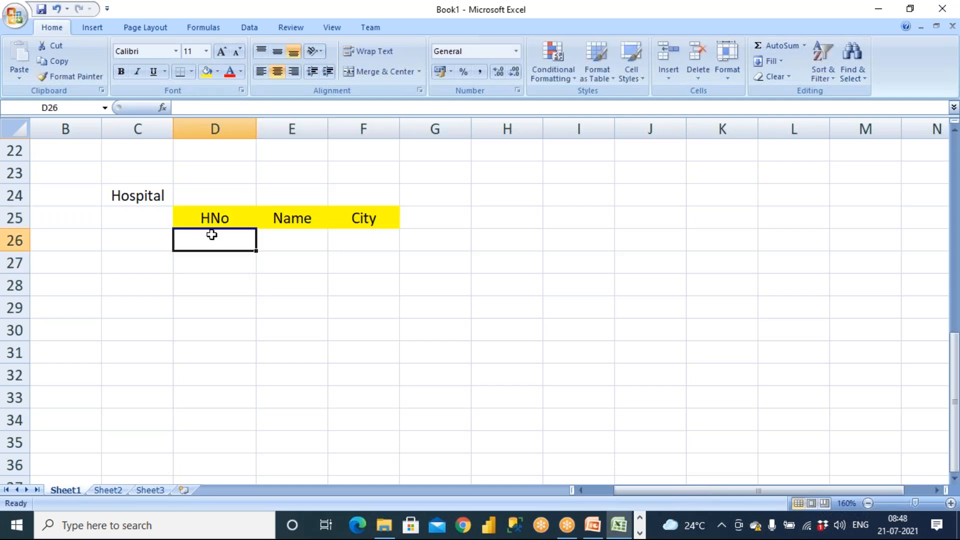
{"action": "type", "text": "1"}
{"action": "key", "text": "Tab"}
{"action": "type", "text": "Apollo"}
{"action": "key", "text": "Tab"}
{"action": "type", "text": "Hiect"}
{"action": "key", "text": "BackSpace"}
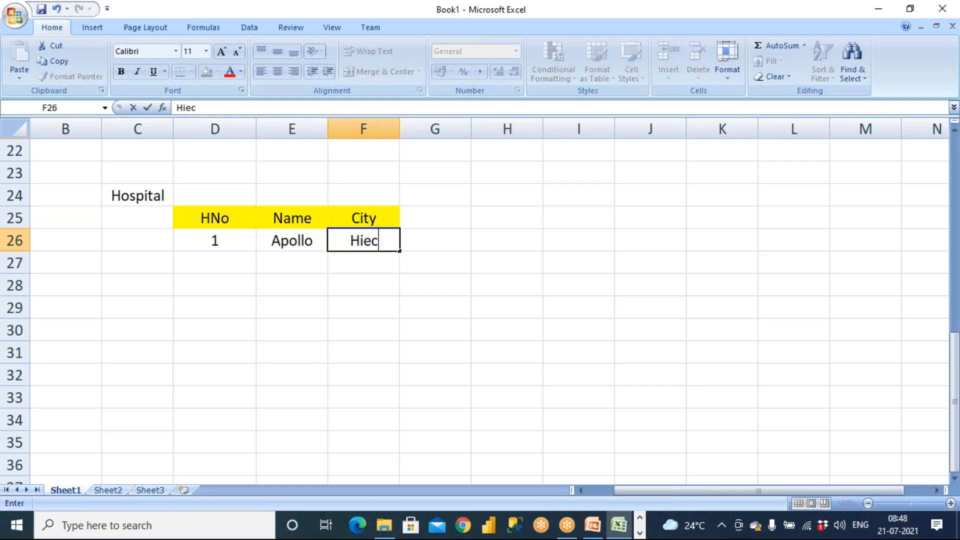
{"action": "key", "text": "BackSpace"}
{"action": "key", "text": "BackSpace"}
{"action": "type", "text": "tec City"}
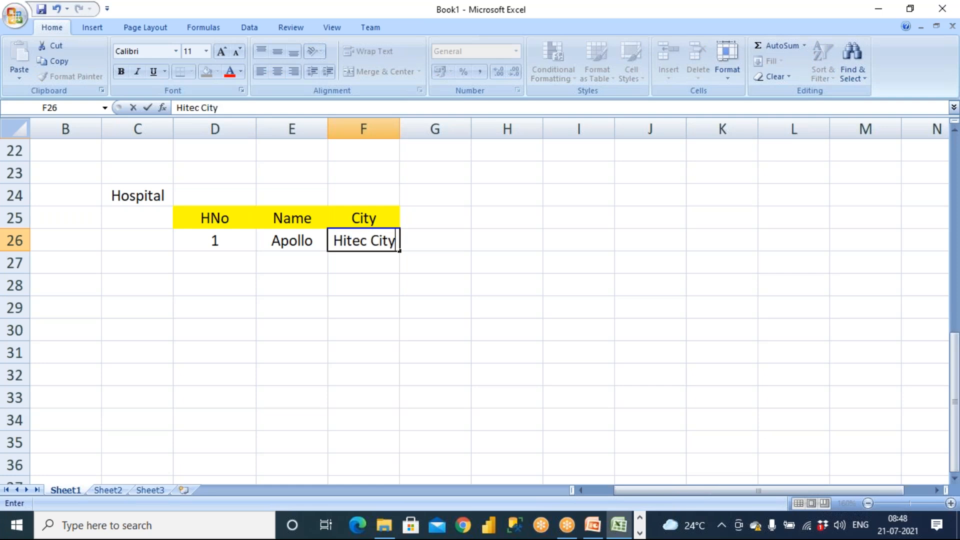
{"action": "key", "text": "Return"}
Step: Enter the second hospital record in row 27: HNo 2, Name Care, City Jubille hills
{"action": "type", "text": "2"}
{"action": "key", "text": "Tab"}
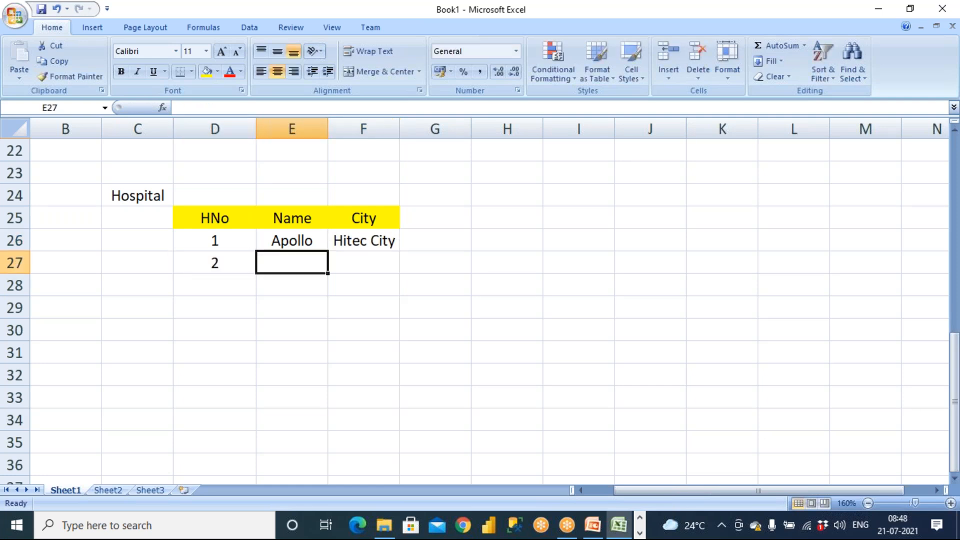
{"action": "type", "text": "Care"}
{"action": "key", "text": "Tab"}
{"action": "type", "text": "Ju"}
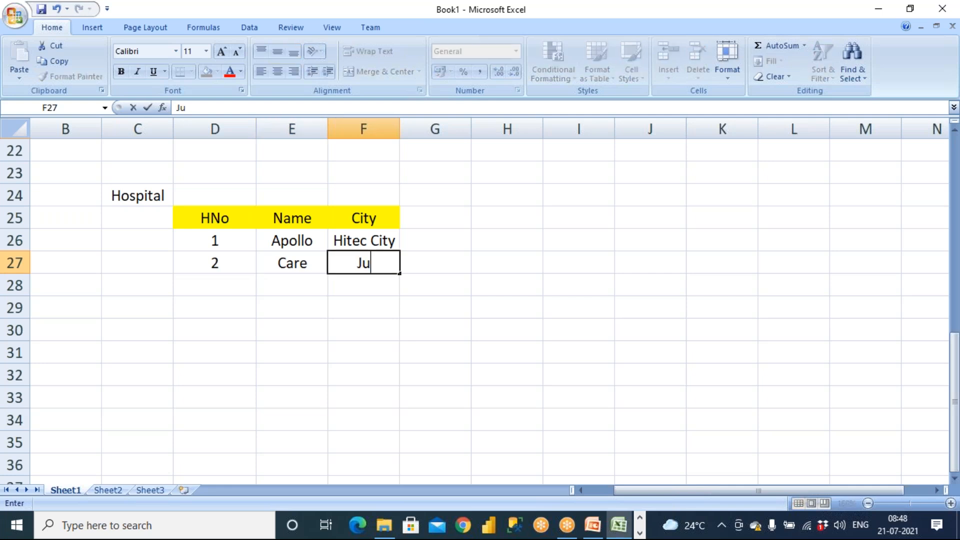
{"action": "type", "text": "bille hills"}
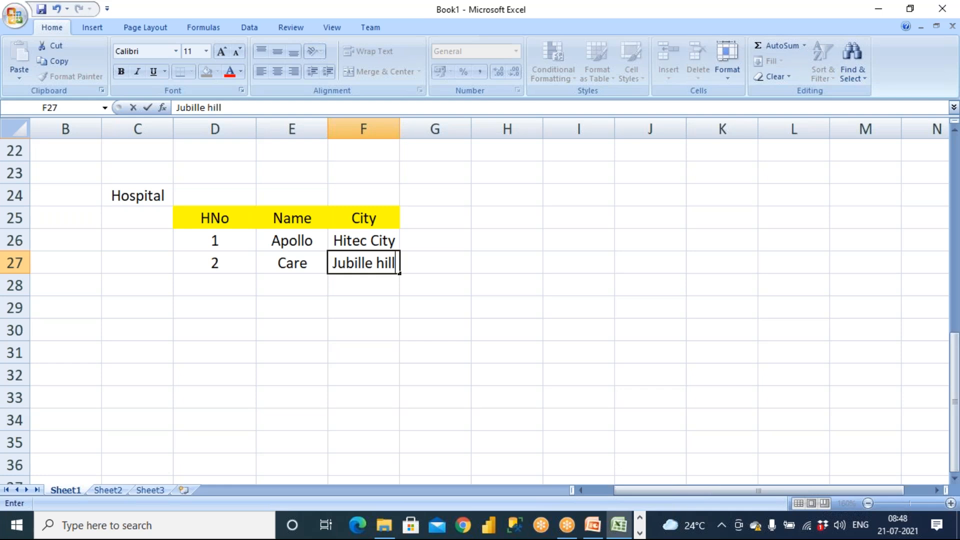
{"action": "left_click", "coordinate": [332, 293]}
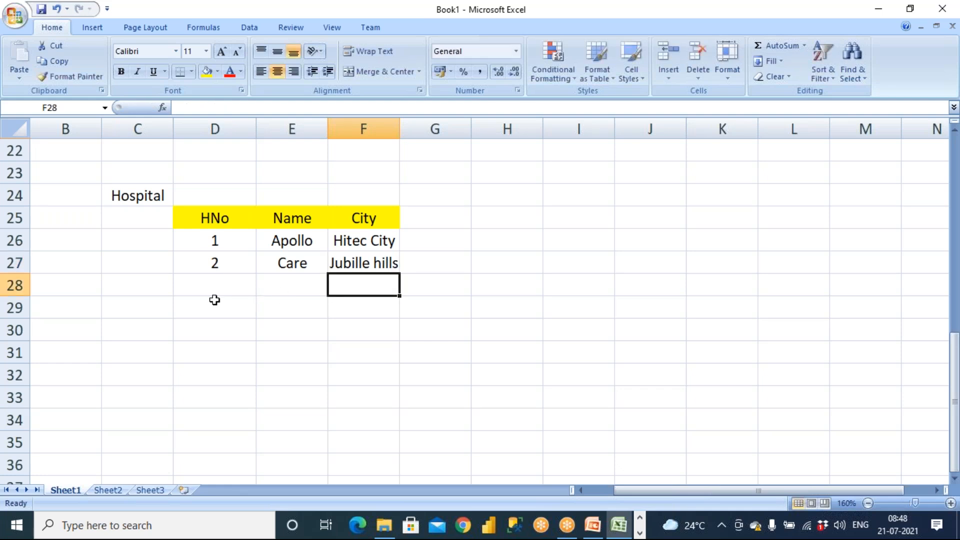
Step: Enter the third hospital record in row 28: HNo 3, Name RainBow, City KPHB
{"action": "left_click", "coordinate": [207, 286]}
{"action": "type", "text": "3"}
{"action": "key", "text": "Tab"}
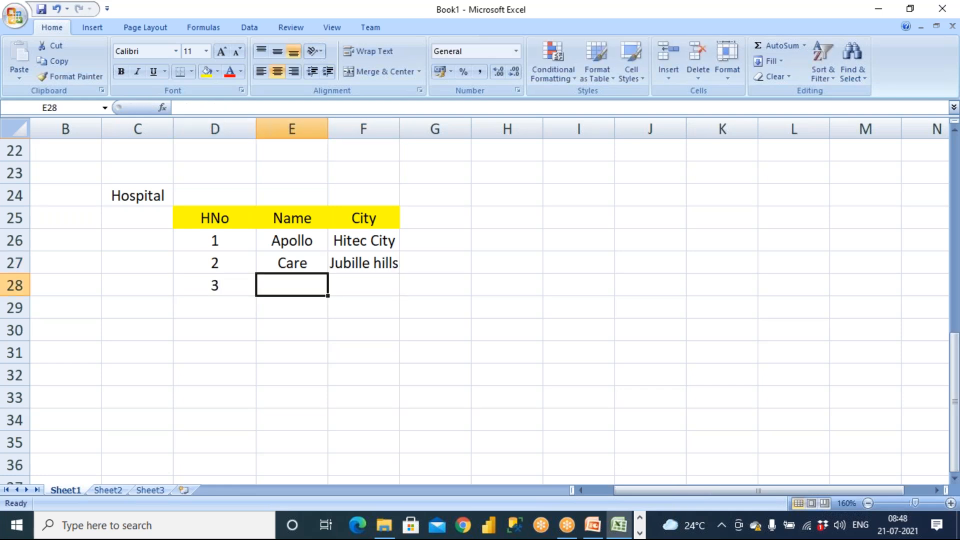
{"action": "type", "text": "RainBow"}
{"action": "key", "text": "Tab"}
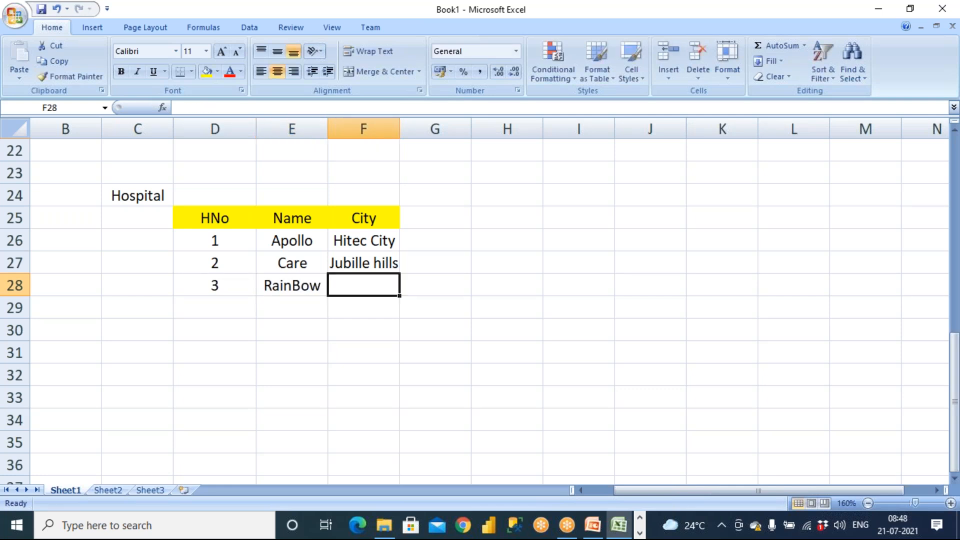
{"action": "type", "text": "KPH"}
{"action": "key", "text": "BackSpace"}
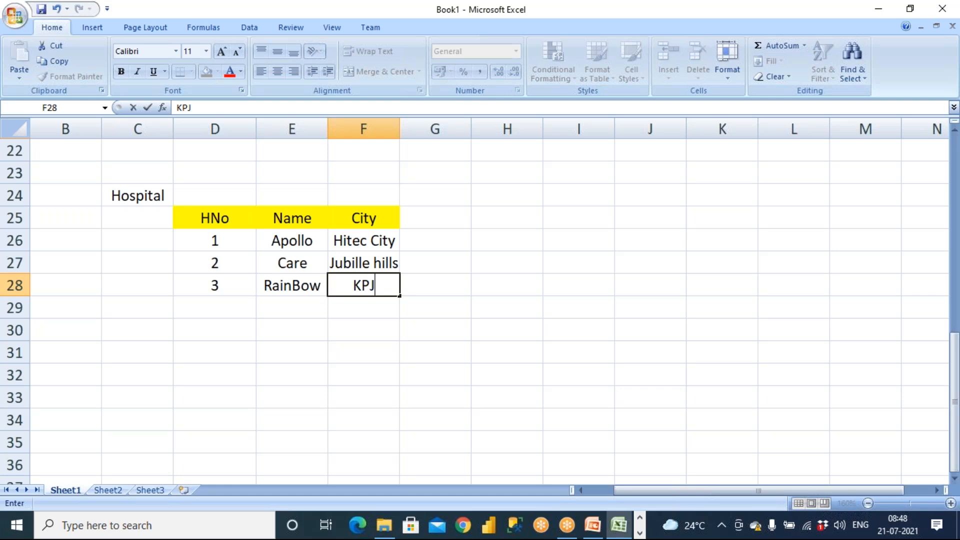
{"action": "type", "text": "HB"}
Step: Widen column F to give the city names more room and left-align column E
{"action": "left_click_drag", "start_coordinate": [398, 128], "coordinate": [425, 131]}
{"action": "left_click", "coordinate": [403, 280]}
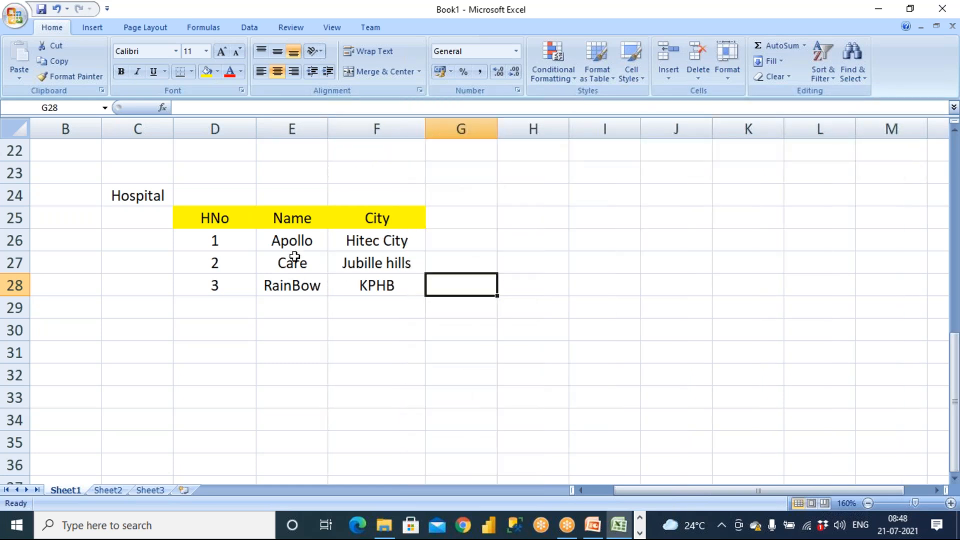
{"action": "left_click", "coordinate": [292, 129]}
{"action": "left_click", "coordinate": [260, 71]}
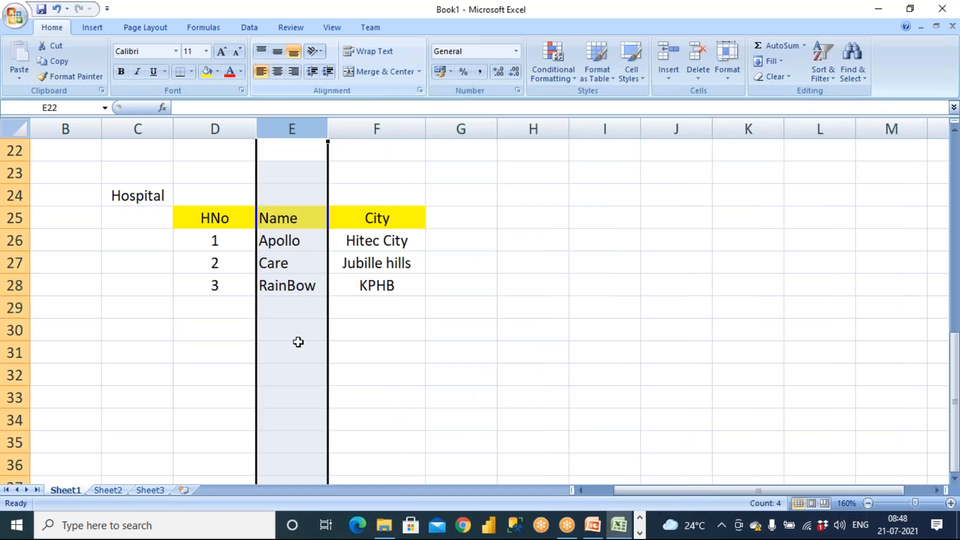
{"action": "left_click", "coordinate": [298, 371]}
Step: Enter the fourth hospital record in row 29: HNo 4, Name Sunshine, City Hyd
{"action": "left_click", "coordinate": [222, 309]}
{"action": "type", "text": "4"}
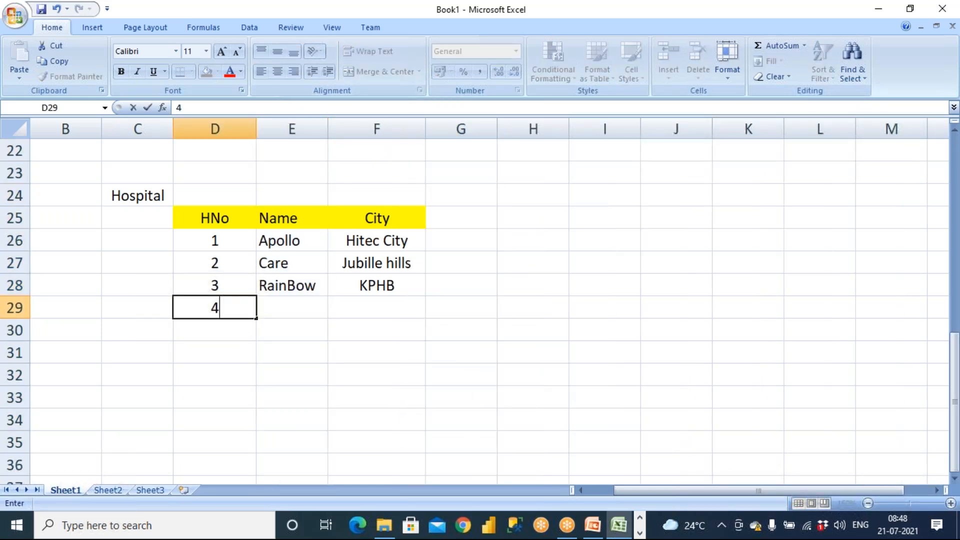
{"action": "key", "text": "Tab"}
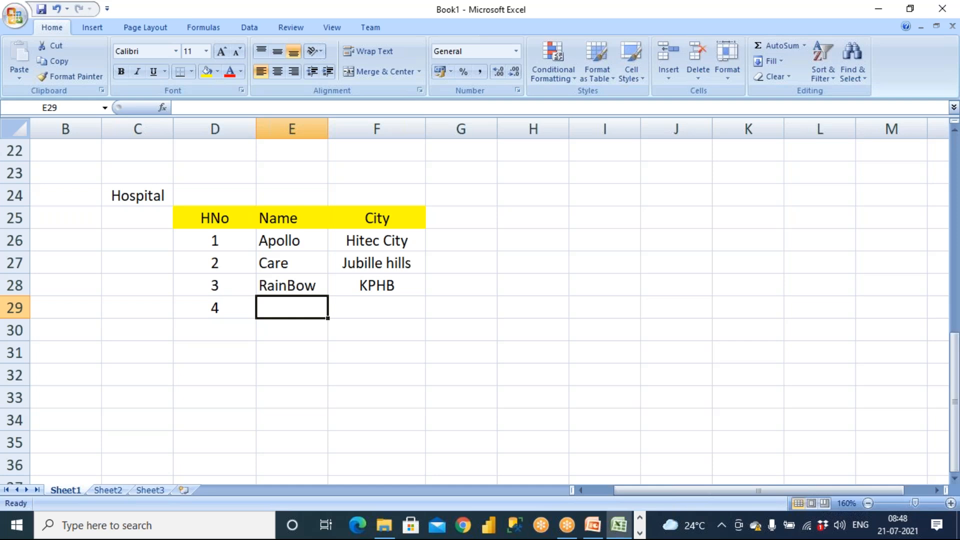
{"action": "type", "text": "Suns"}
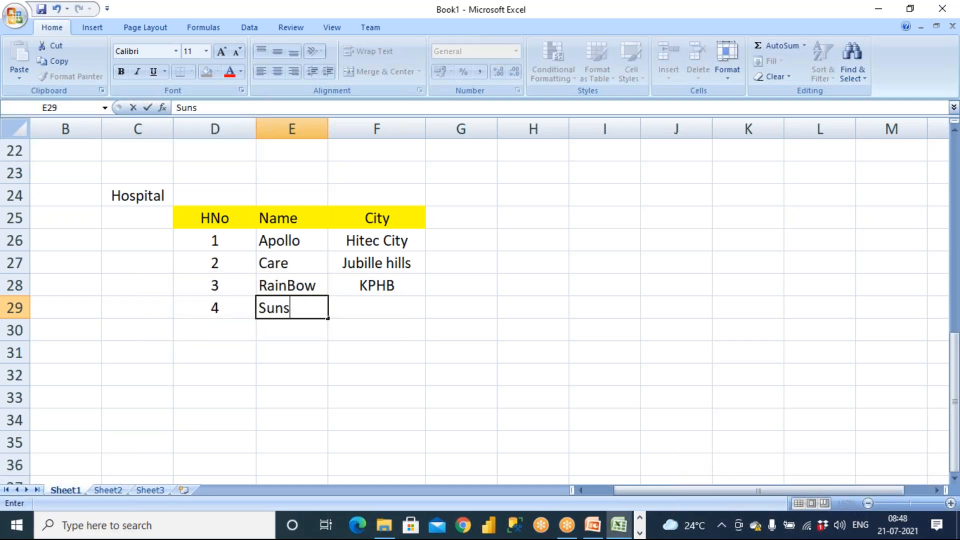
{"action": "type", "text": "hine"}
{"action": "key", "text": "Tab"}
{"action": "type", "text": "Hyd"}
{"action": "key", "text": "Tab"}
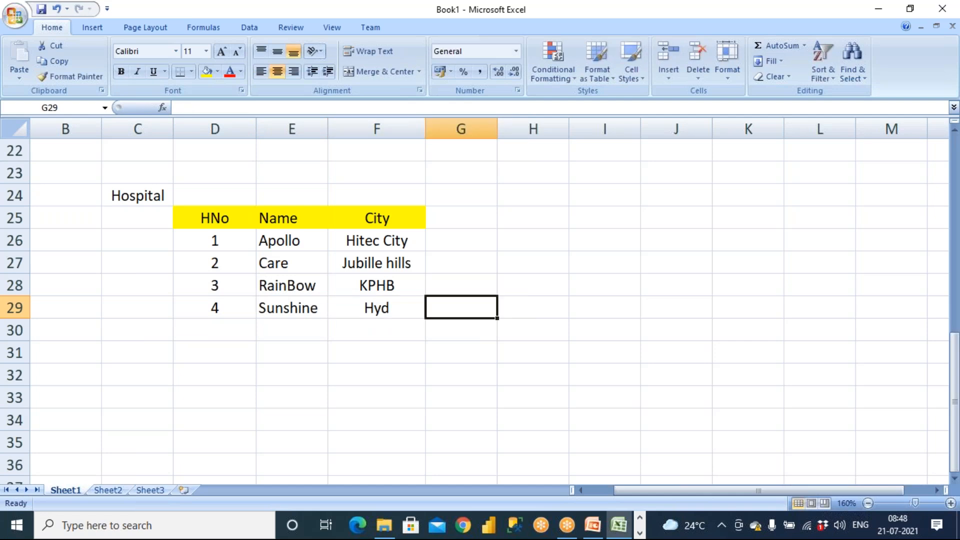
Step: Enter the table title "Doctors" in cell H24 and its headings DrID and Name in I25 and J25
{"action": "left_click", "coordinate": [528, 195]}
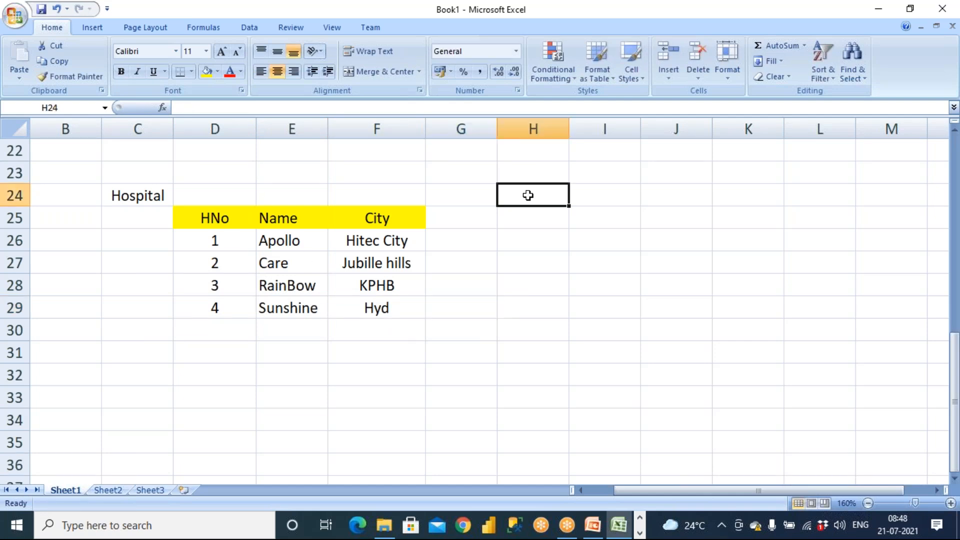
{"action": "type", "text": "Doctors"}
{"action": "left_click", "coordinate": [583, 217]}
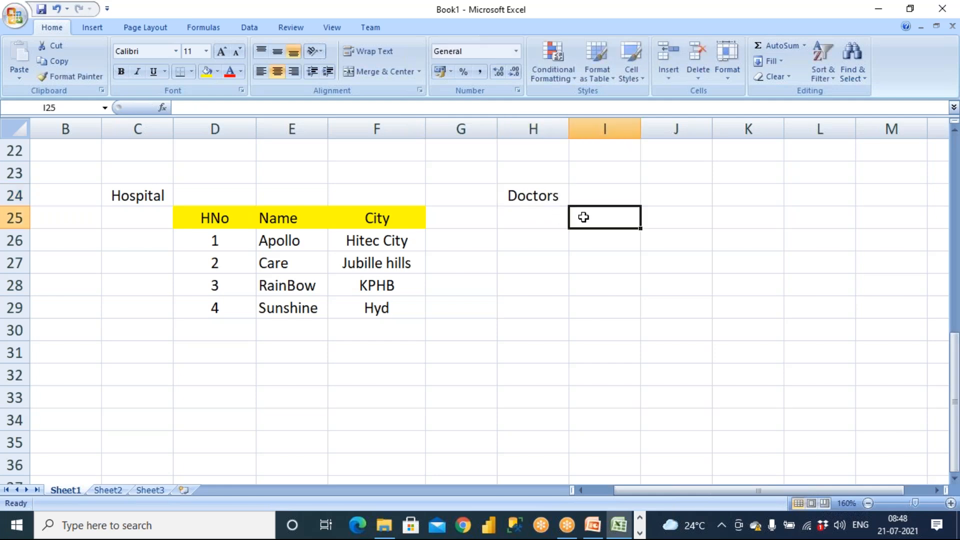
{"action": "type", "text": "DrID"}
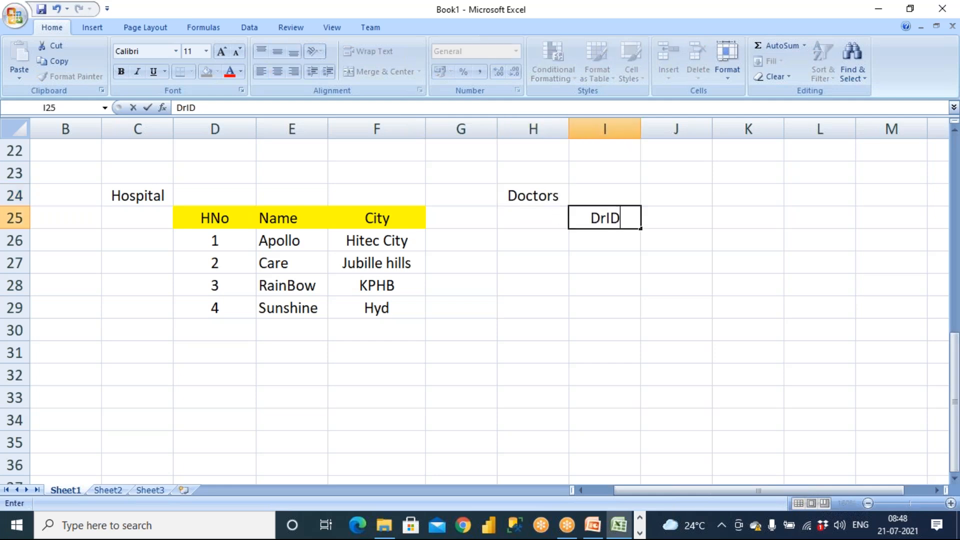
{"action": "key", "text": "Tab"}
{"action": "type", "text": "Nam"}
{"action": "key", "text": "Tab"}
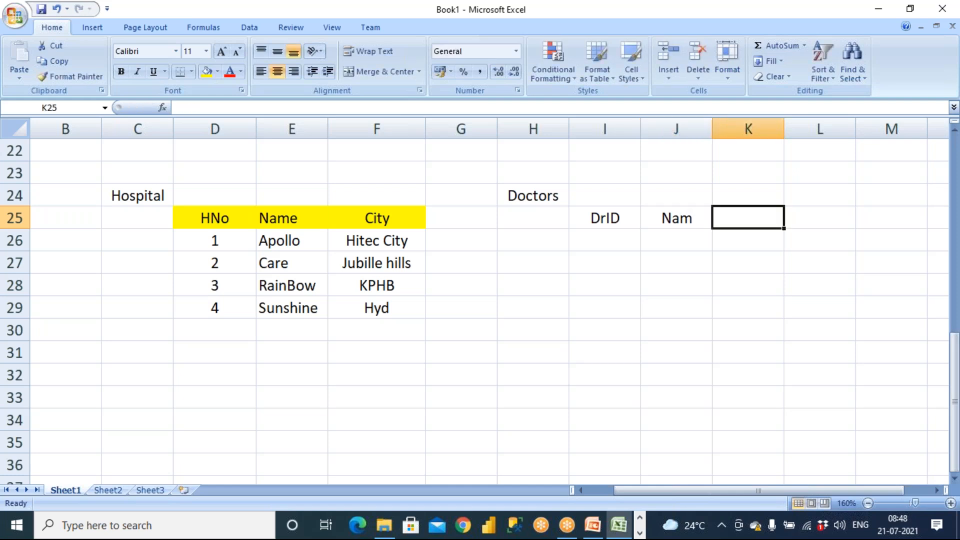
{"action": "key", "text": "Left"}
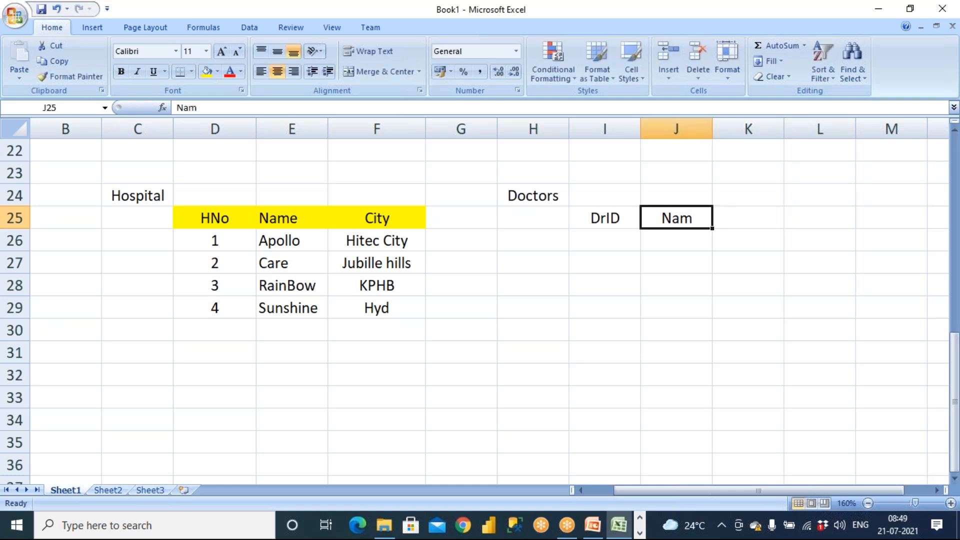
{"action": "type", "text": "e"}
{"action": "key", "text": "BackSpace"}
{"action": "type", "text": "Name"}
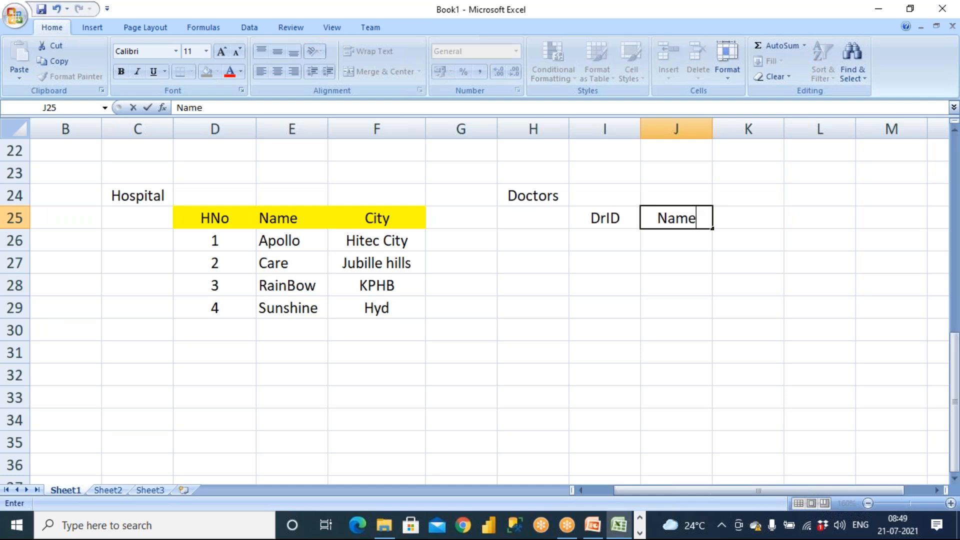
Step: Add the heading ExpInYrs in cell K25 of the Doctors table
{"action": "key", "text": "Tab"}
{"action": "type", "text": "Yr"}
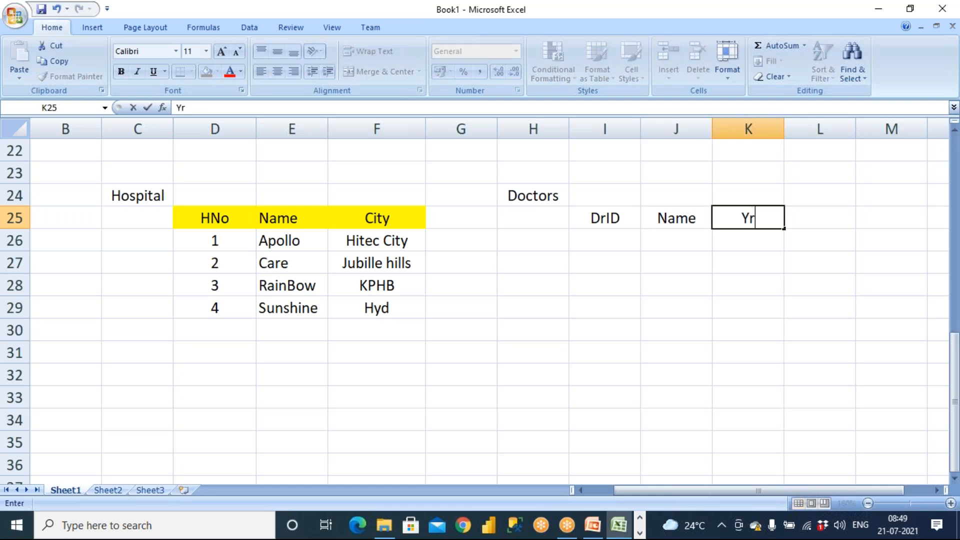
{"action": "type", "text": "sInE"}
{"action": "key", "text": "BackSpace"}
{"action": "key", "text": "BackSpace"}
{"action": "key", "text": "BackSpace"}
{"action": "key", "text": "BackSpace"}
{"action": "key", "text": "BackSpace"}
{"action": "key", "text": "BackSpace"}
{"action": "type", "text": "ExpInYrs"}
{"action": "key", "text": "Tab"}
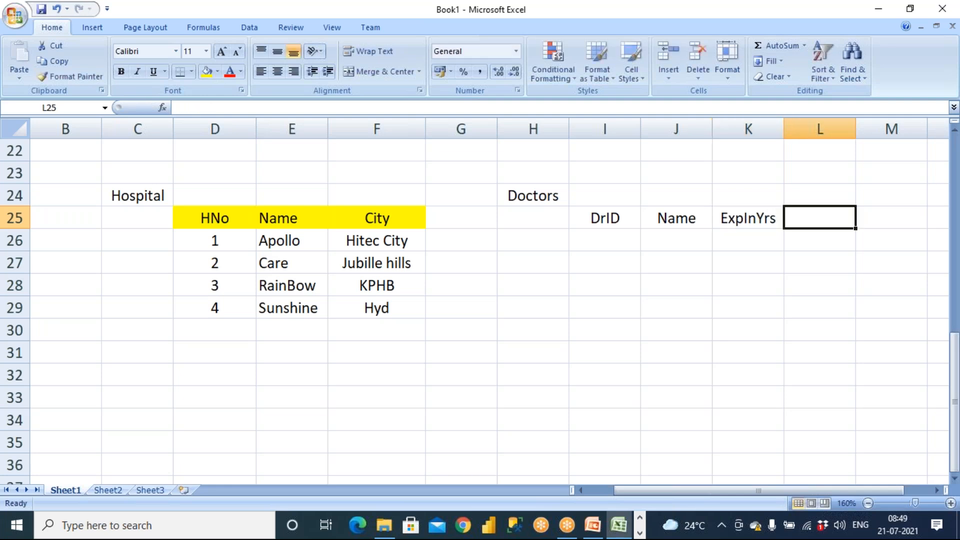
Step: Enter the remaining Doctors headings Sal, DoJ and DoR in cells L25 to N25
{"action": "type", "text": "Sal"}
{"action": "key", "text": "Tab"}
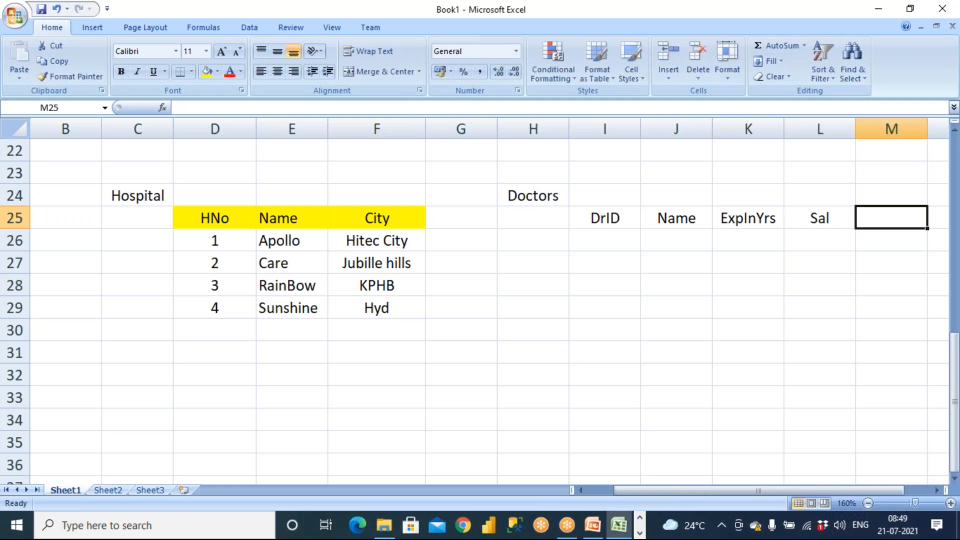
{"action": "type", "text": "DoJ"}
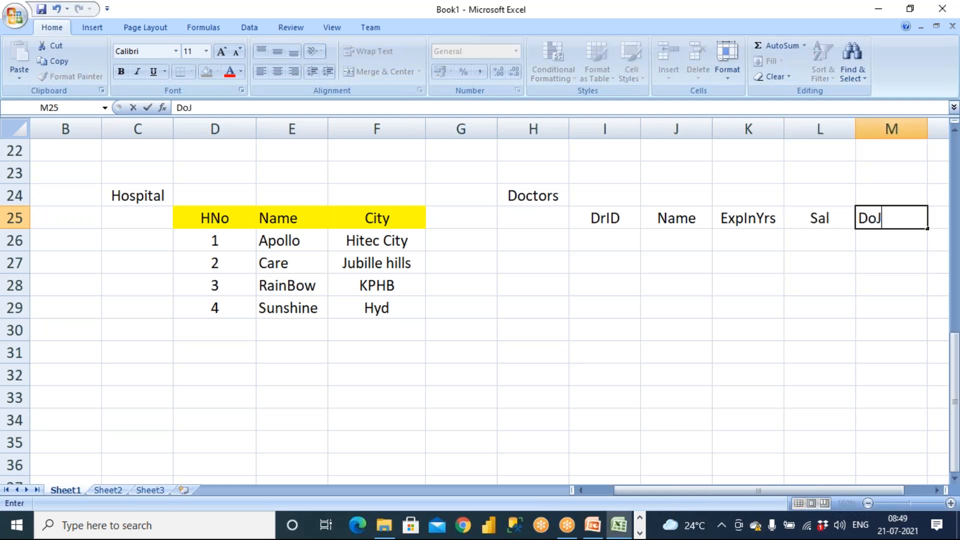
{"action": "key", "text": "Tab"}
{"action": "type", "text": "DoR"}
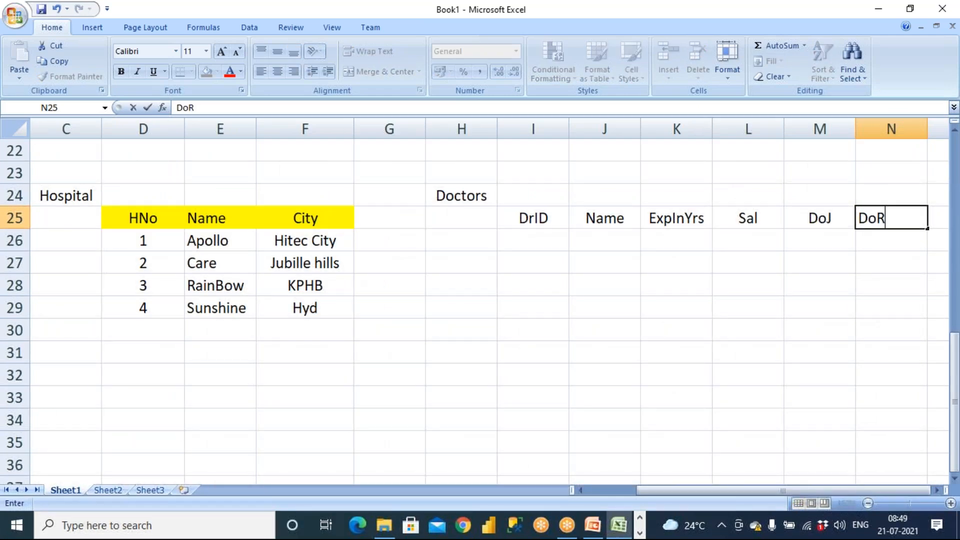
{"action": "key", "text": "Tab"}
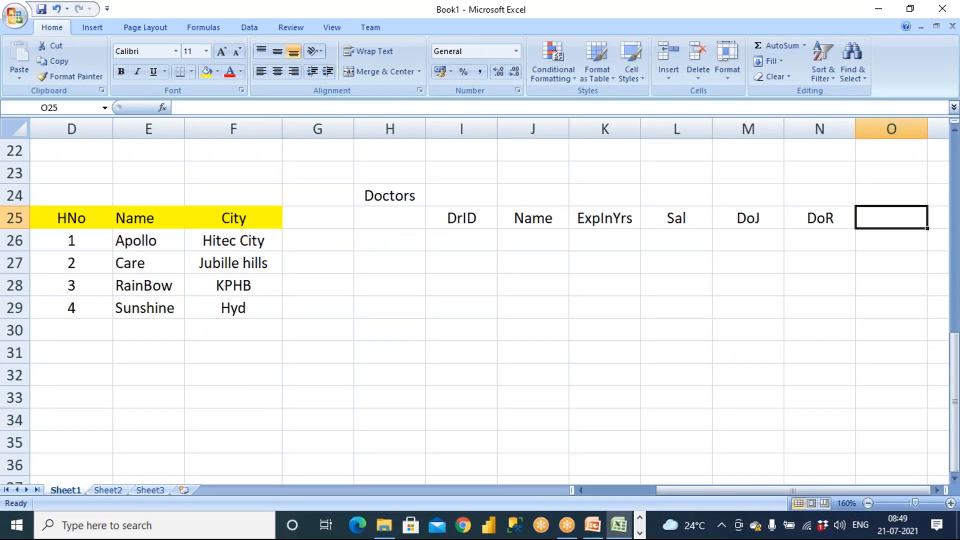
{"action": "left_click", "coordinate": [720, 26]}
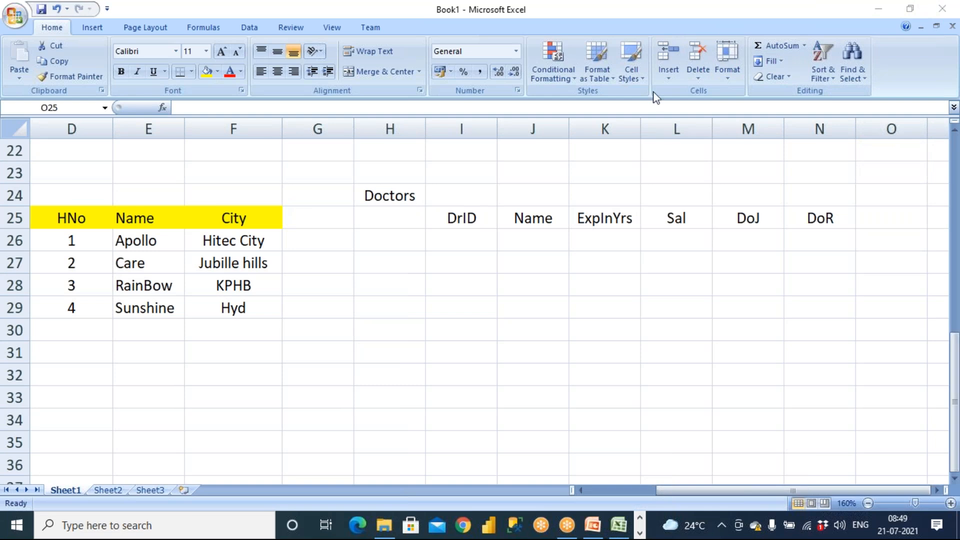
Step: Fill the Doctors header cells I25 to N25 with yellow
{"action": "left_click", "coordinate": [478, 221]}
{"action": "key", "text": "BackSpace"}
{"action": "left_click", "coordinate": [470, 220]}
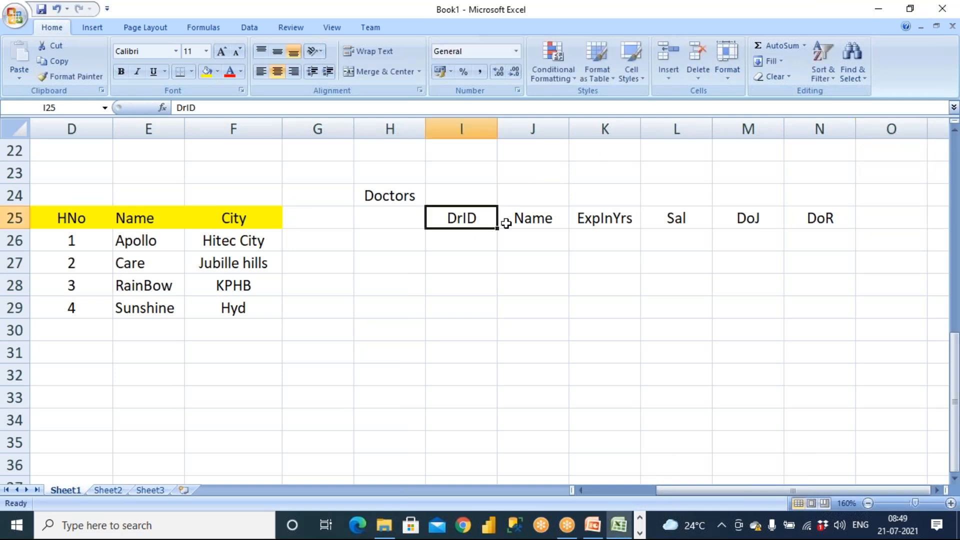
{"action": "left_click", "coordinate": [819, 217], "text": "shift"}
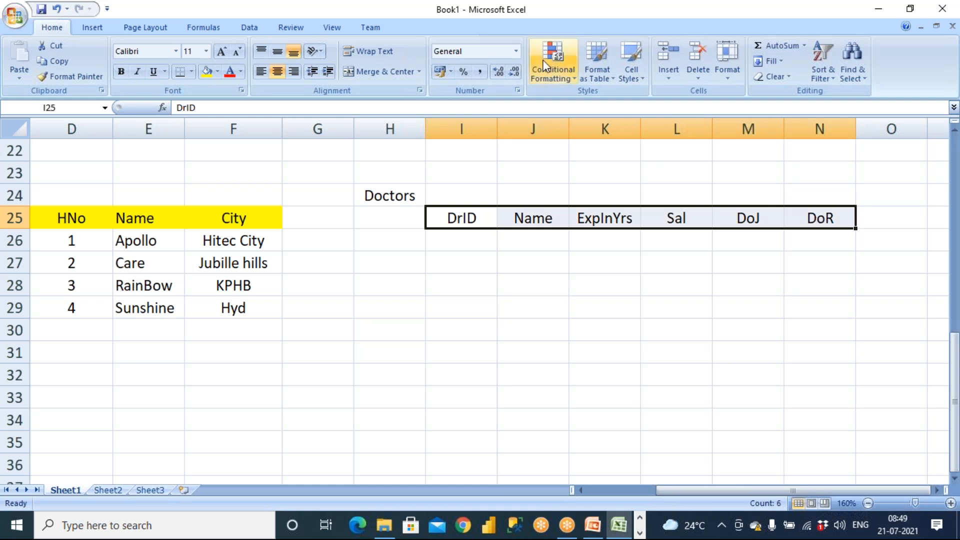
{"action": "left_click", "coordinate": [208, 71]}
Step: Label the DrID column as the primary key by entering "PK" in cell I24
{"action": "left_click", "coordinate": [459, 196]}
{"action": "type", "text": "PK"}
{"action": "left_click", "coordinate": [469, 237]}
{"action": "left_click", "coordinate": [680, 26]}
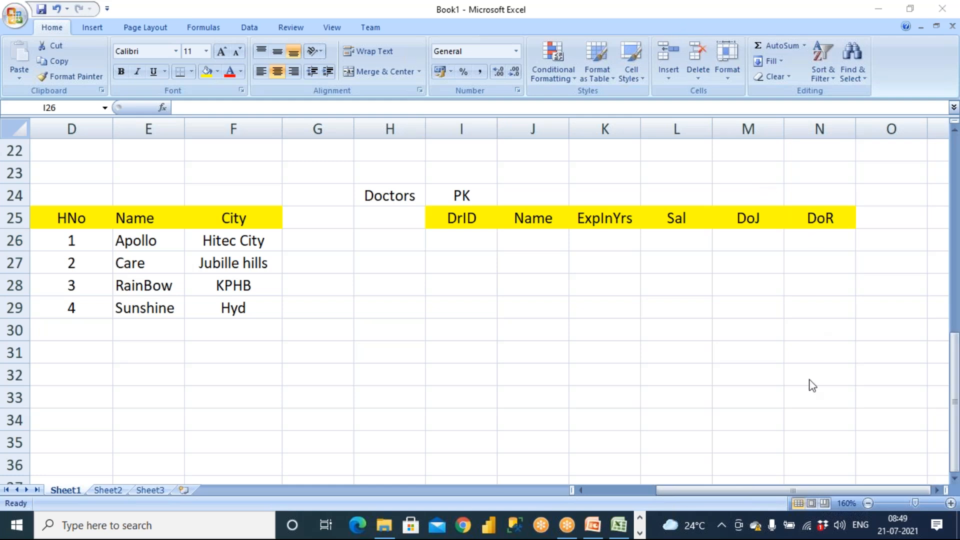
Step: Start the first Doctors record in row 26 with DrID 1001, the doctor's name and 10 years of experience
{"action": "left_click", "coordinate": [444, 240]}
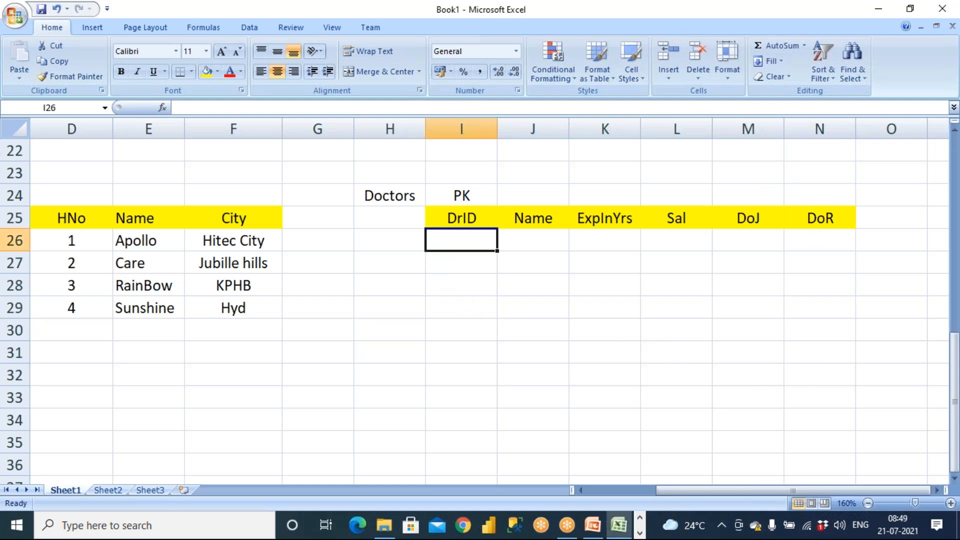
{"action": "type", "text": "1"}
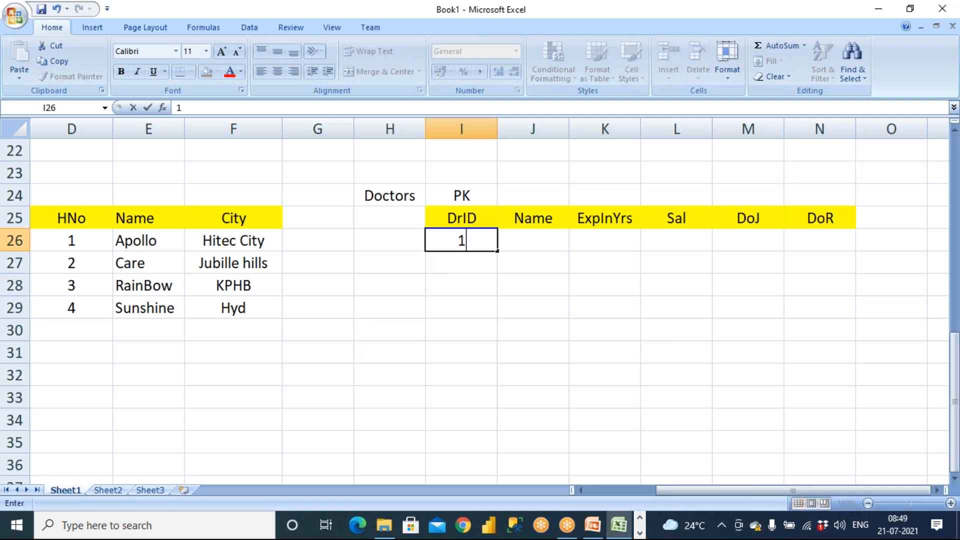
{"action": "type", "text": "001"}
{"action": "key", "text": "Tab"}
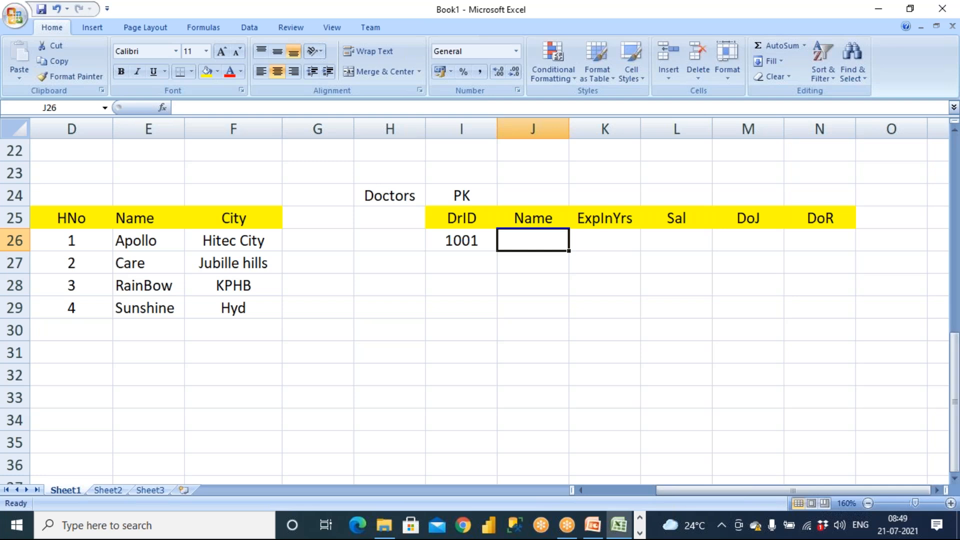
{"action": "type", "text": "Kiran"}
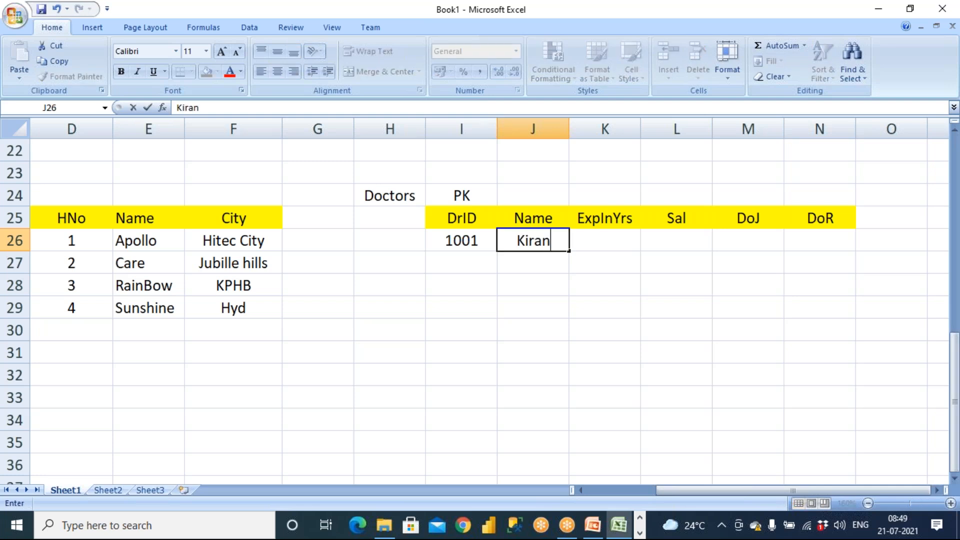
{"action": "key", "text": "Tab"}
{"action": "type", "text": "10"}
{"action": "key", "text": "Tab"}
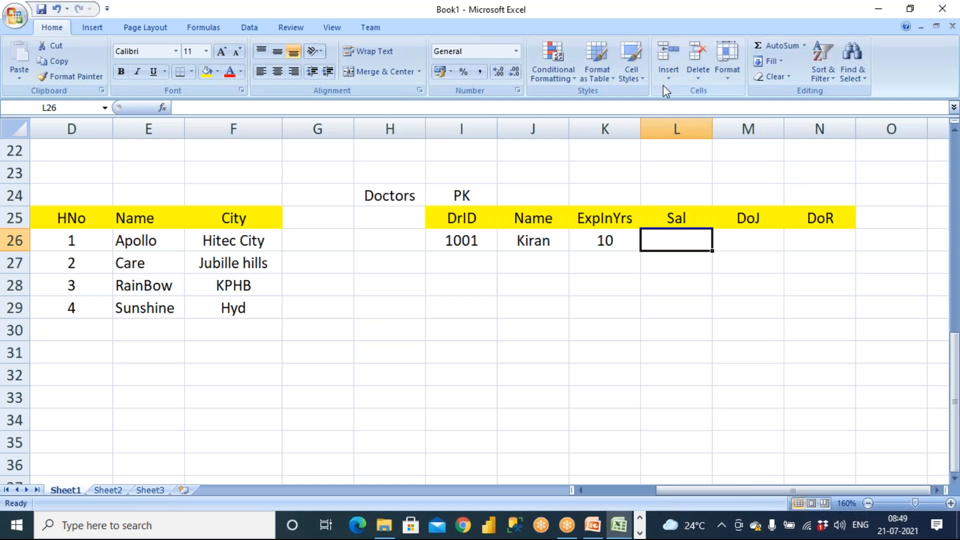
{"action": "left_click", "coordinate": [712, 61]}
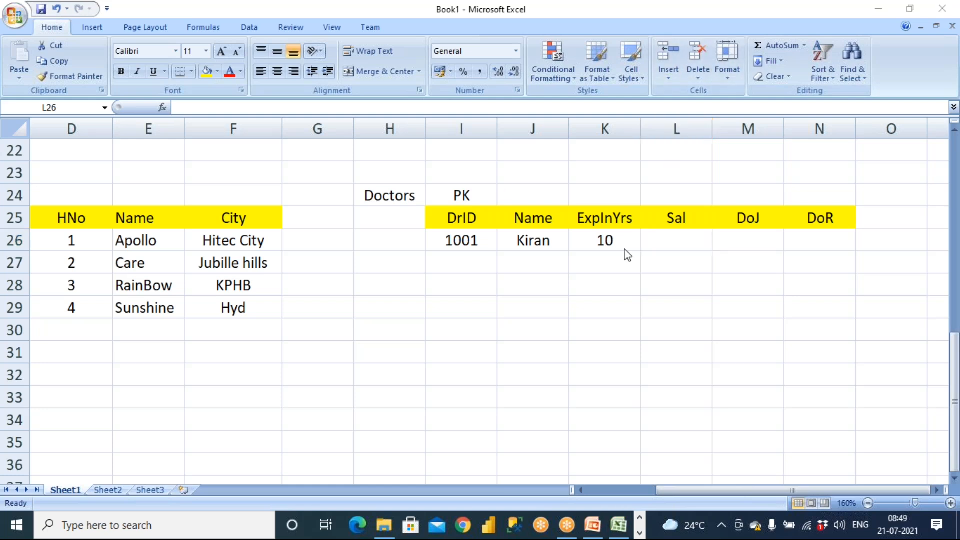
Step: Delete the empty columns B and A before the Hospital table so both tables shift over
{"action": "left_click", "coordinate": [596, 485]}
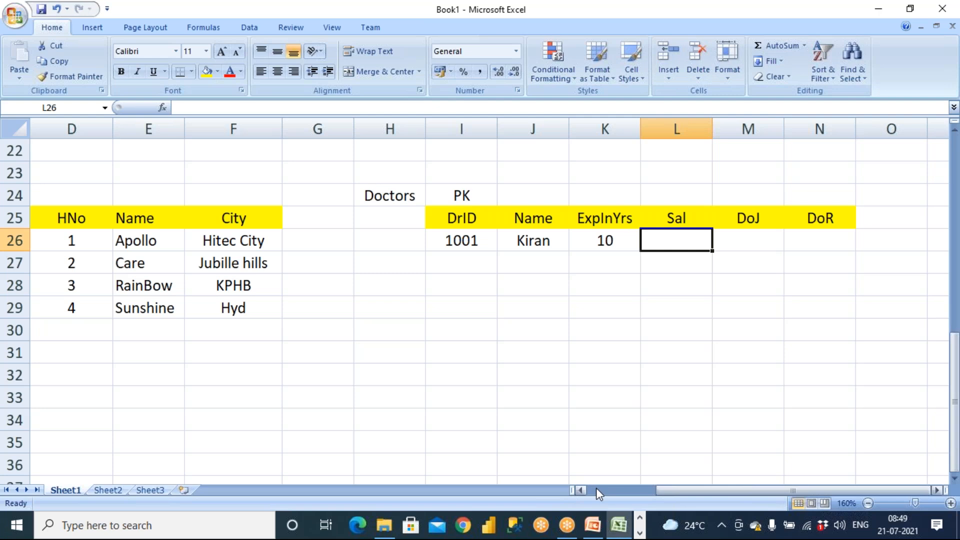
{"action": "left_click", "coordinate": [596, 488]}
{"action": "left_click", "coordinate": [360, 239]}
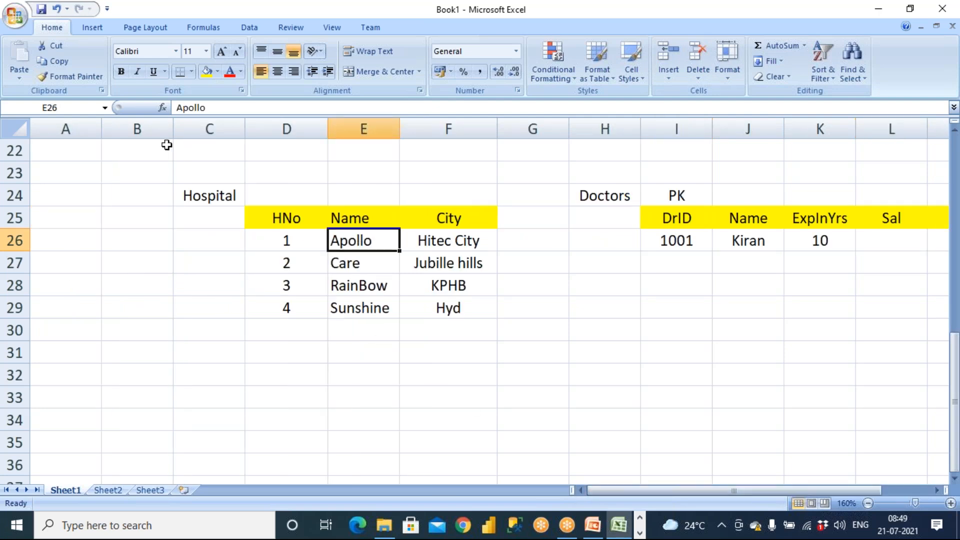
{"action": "left_click", "coordinate": [137, 128]}
{"action": "right_click", "coordinate": [157, 130]}
{"action": "left_click", "coordinate": [192, 219]}
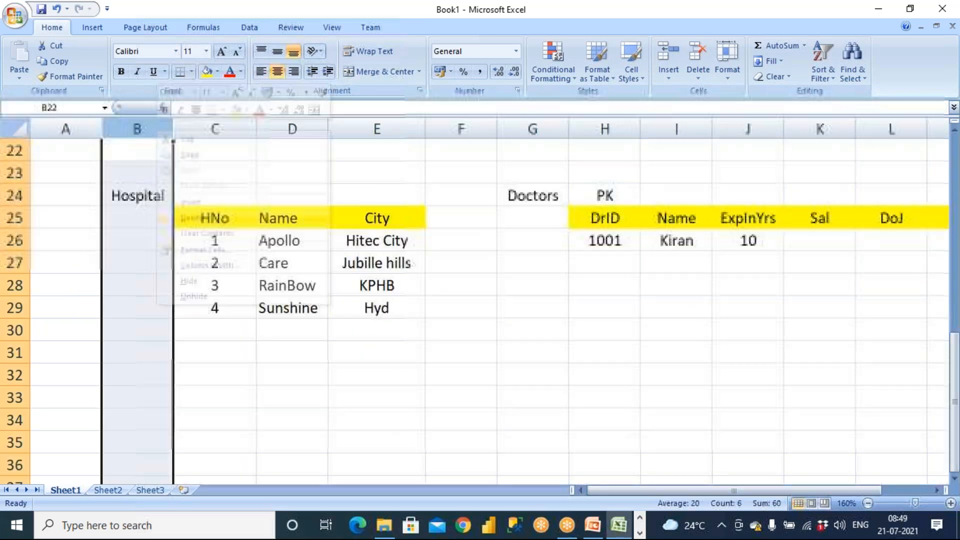
{"action": "left_click", "coordinate": [90, 130]}
{"action": "right_click", "coordinate": [88, 136]}
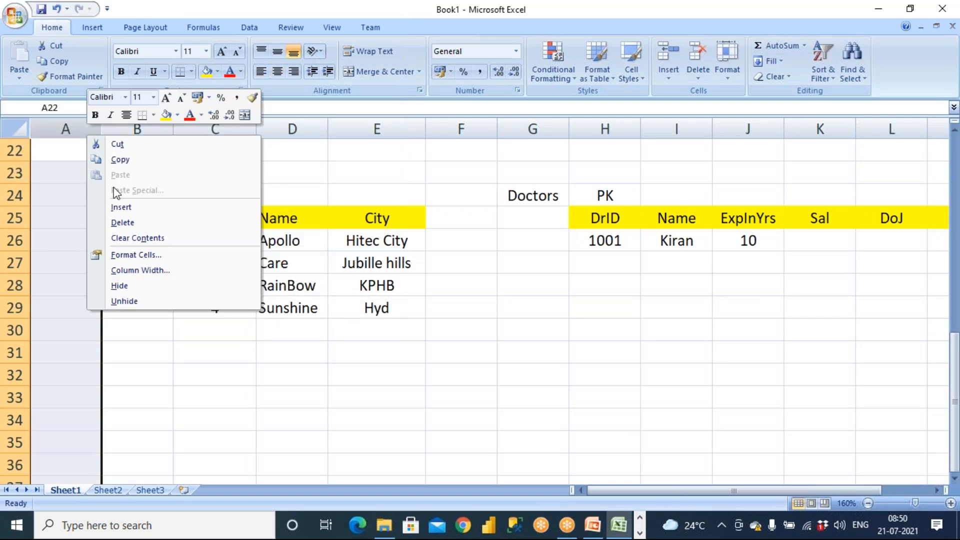
{"action": "left_click", "coordinate": [122, 223]}
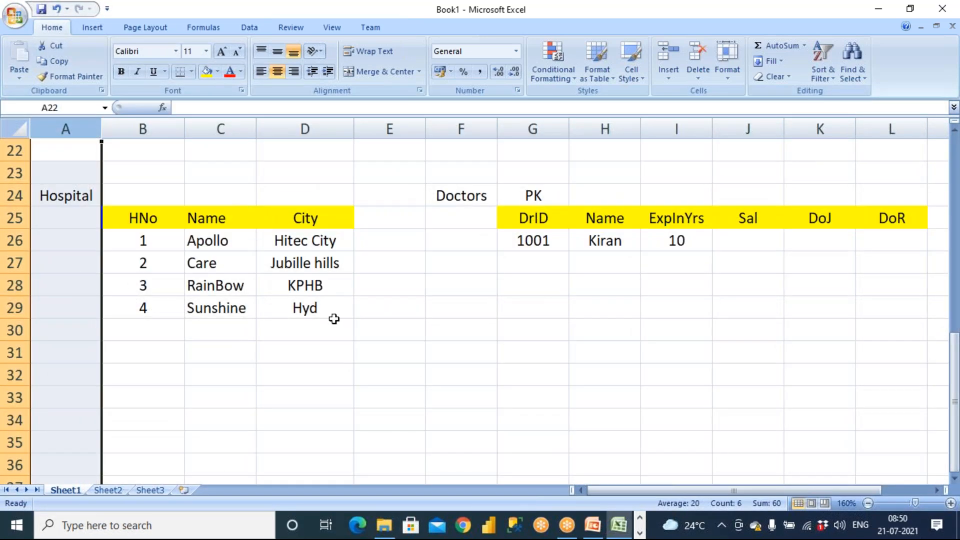
{"action": "scroll", "coordinate": [336, 315], "scroll_direction": "down", "scroll_amount": 2}
{"action": "scroll", "coordinate": [336, 314], "scroll_direction": "down", "scroll_amount": 4}
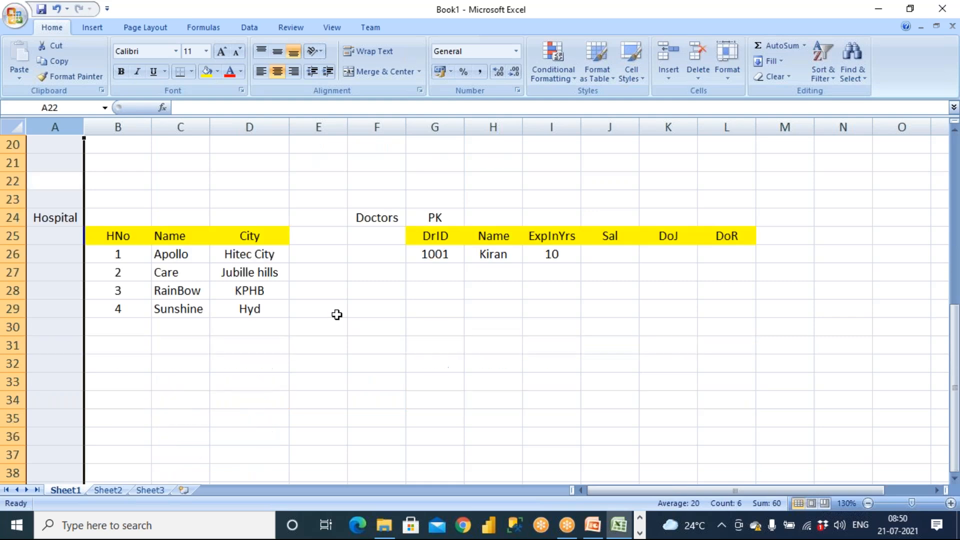
{"action": "left_click", "coordinate": [197, 231]}
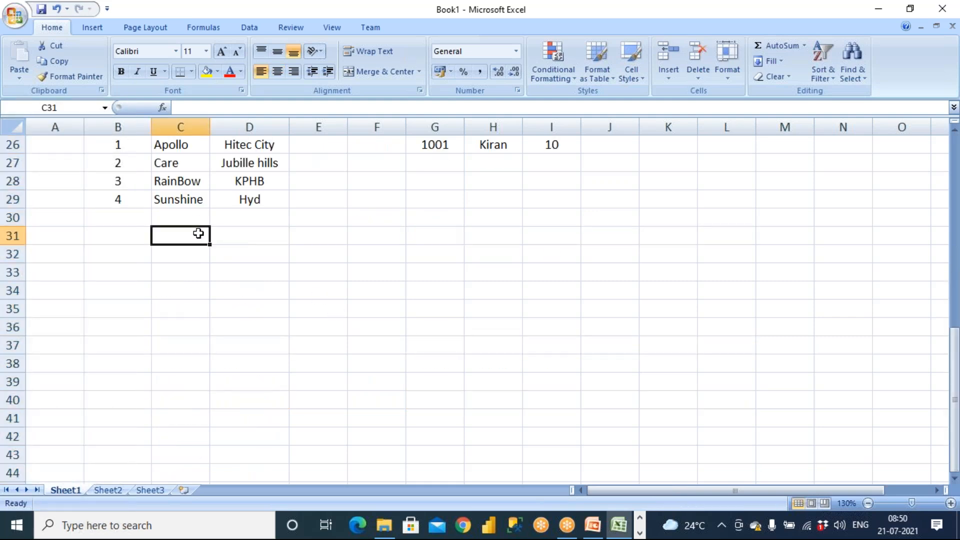
{"action": "scroll", "coordinate": [197, 231], "scroll_direction": "up", "scroll_amount": 2}
{"action": "left_click", "coordinate": [195, 256]}
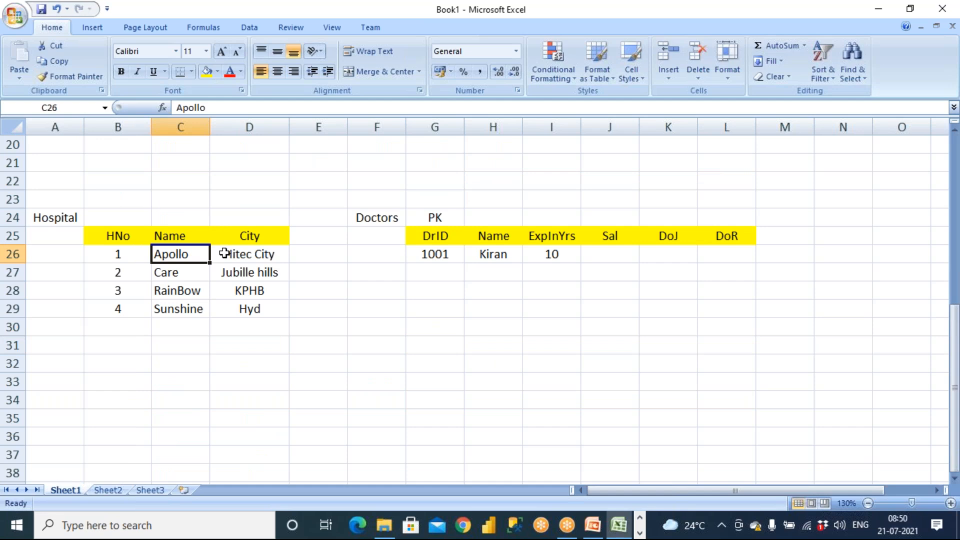
{"action": "left_click", "coordinate": [476, 255]}
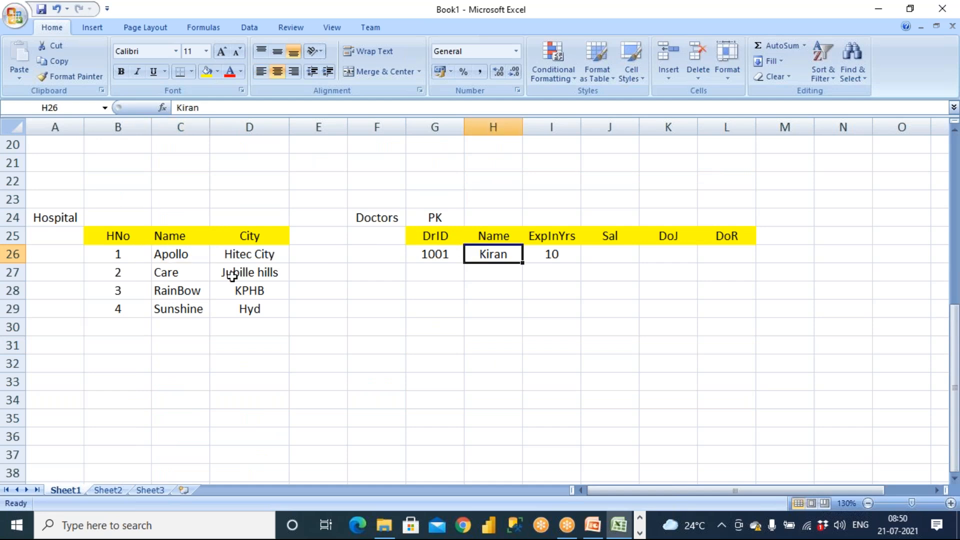
{"action": "left_click", "coordinate": [186, 290]}
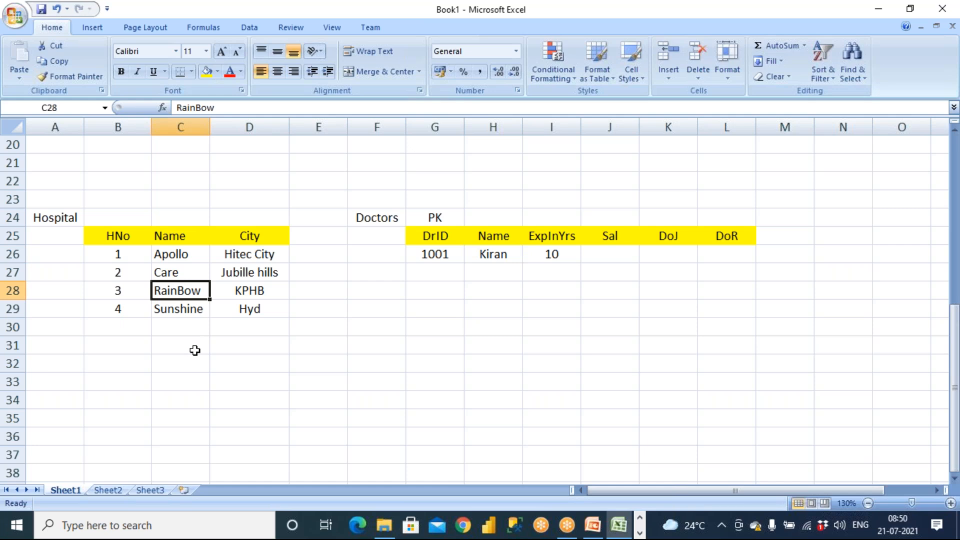
{"action": "left_click", "coordinate": [183, 255]}
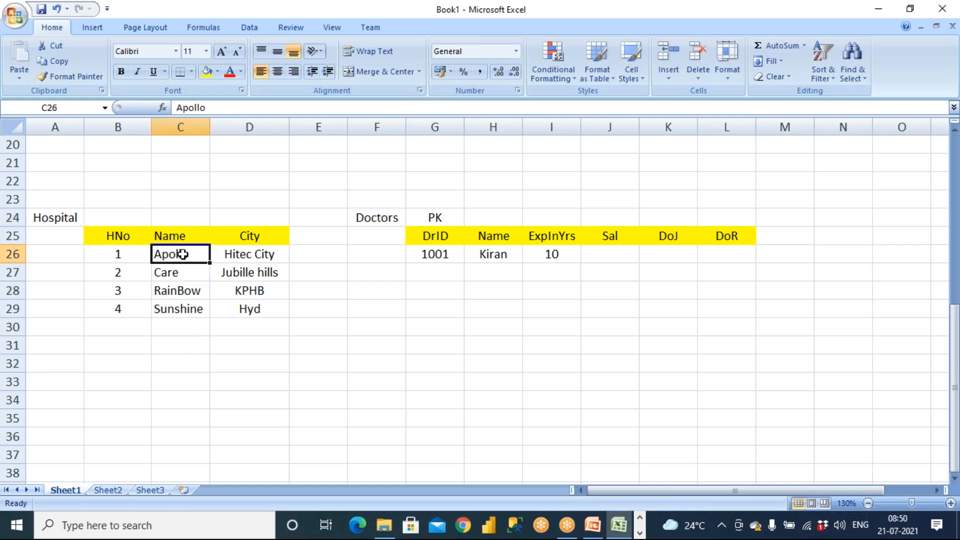
Step: Enter 50000 in the Sal column of the first doctor's row and 45000 in the cell below it
{"action": "left_click", "coordinate": [611, 258]}
{"action": "type", "text": "5"}
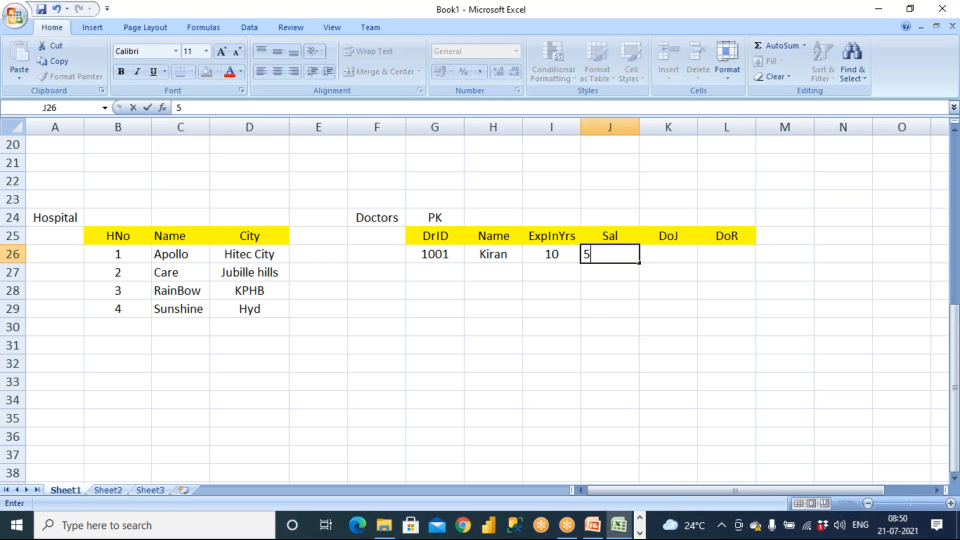
{"action": "key", "text": "BackSpace"}
{"action": "type", "text": "50000"}
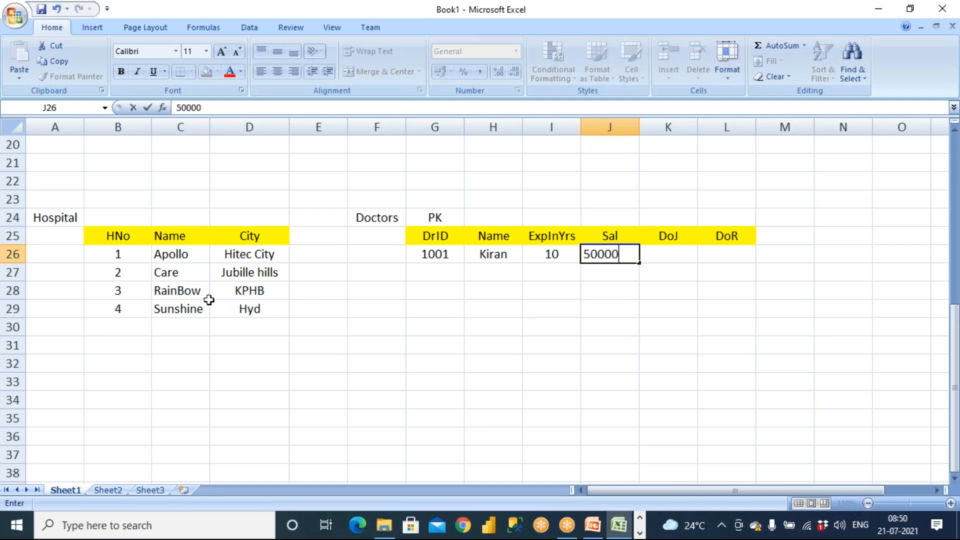
{"action": "left_click", "coordinate": [189, 298]}
{"action": "left_click", "coordinate": [598, 270]}
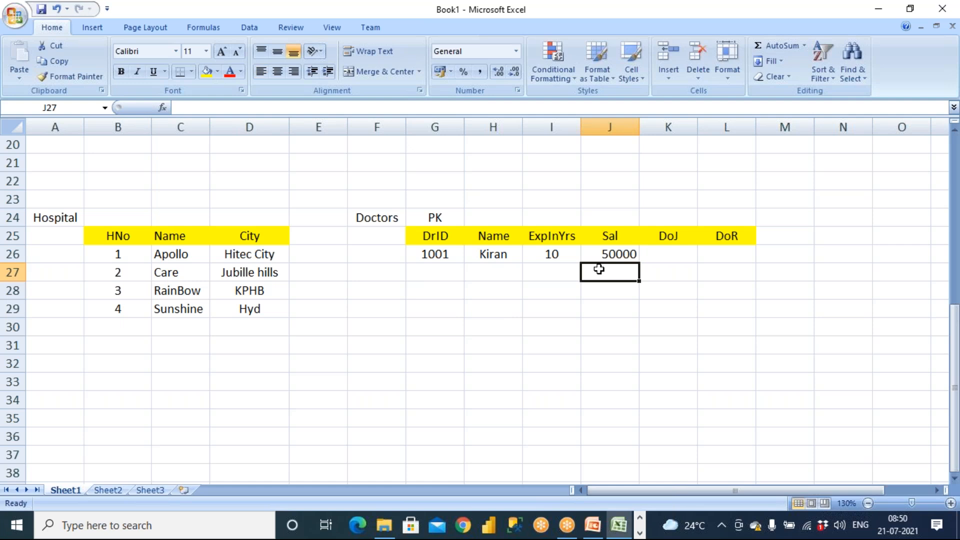
{"action": "type", "text": "4"}
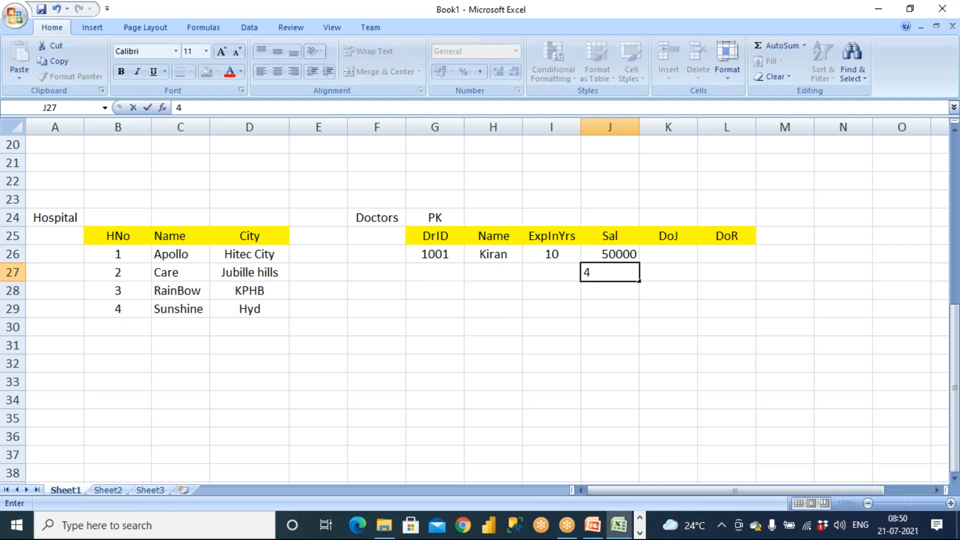
{"action": "type", "text": "50000"}
{"action": "key", "text": "BackSpace"}
{"action": "key", "text": "Return"}
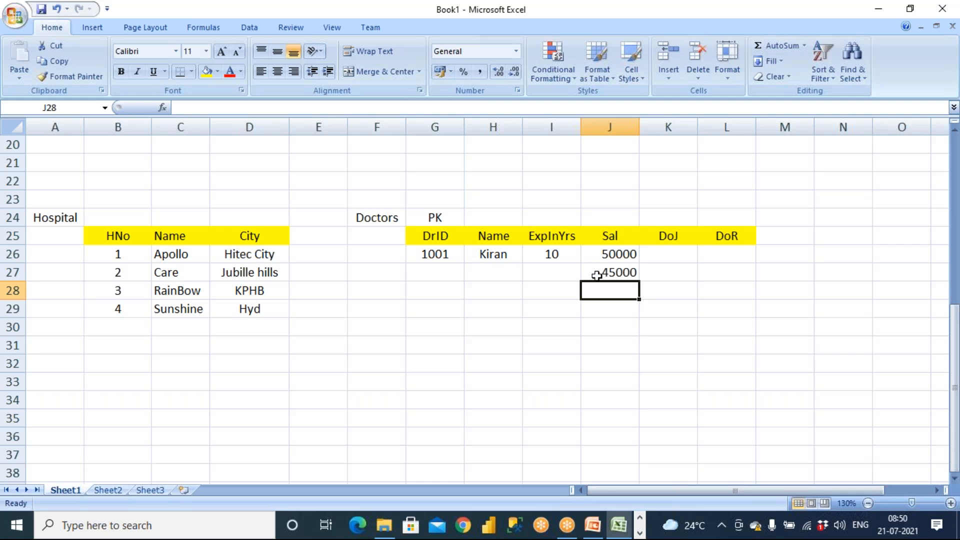
Step: Clear both salary entries, J26 and J27, from the Doctors table
{"action": "left_click_drag", "start_coordinate": [594, 255], "coordinate": [600, 278]}
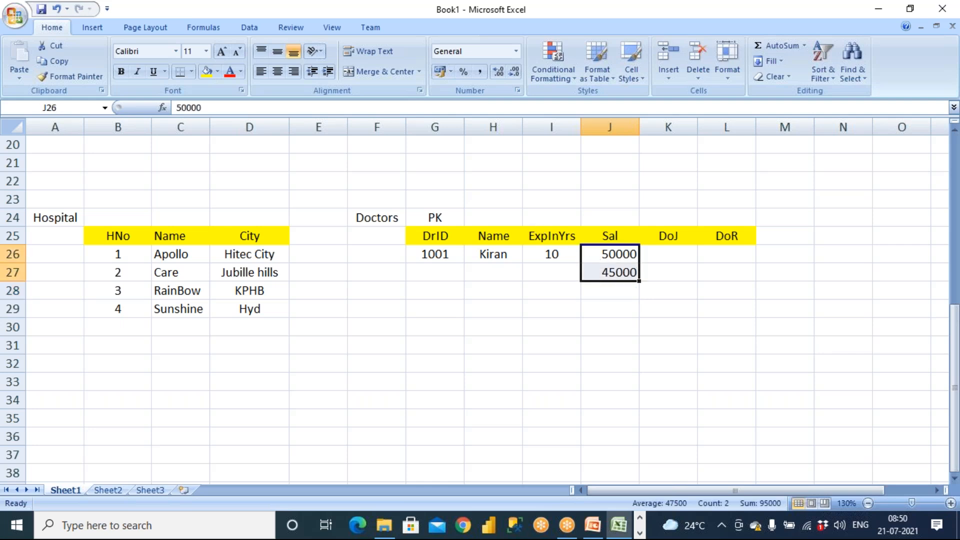
{"action": "left_click", "coordinate": [606, 299]}
{"action": "left_click_drag", "start_coordinate": [610, 251], "coordinate": [617, 276]}
{"action": "key", "text": "Delete"}
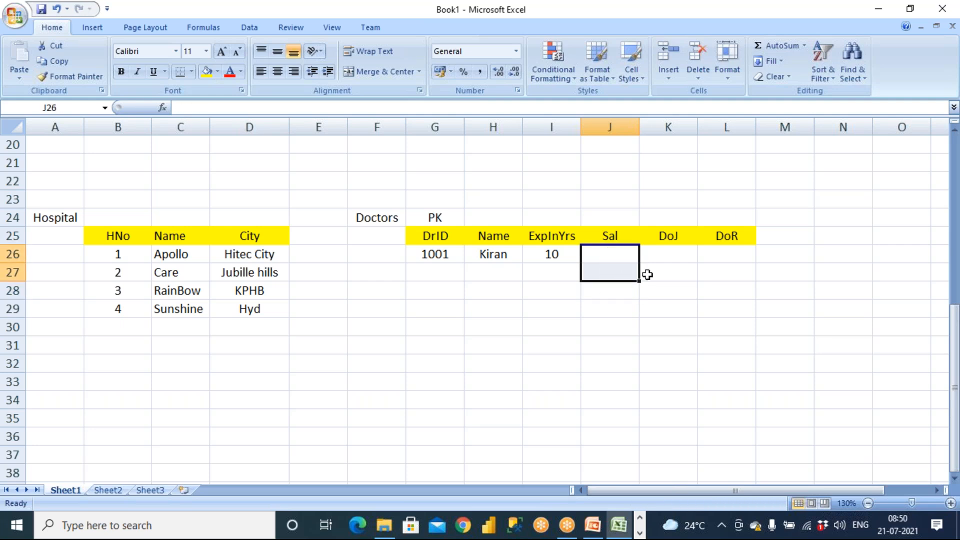
Step: Enter a single combined salary of 95000 in the Sal column of the first doctor's row
{"action": "left_click", "coordinate": [615, 253]}
{"action": "type", "text": "95000"}
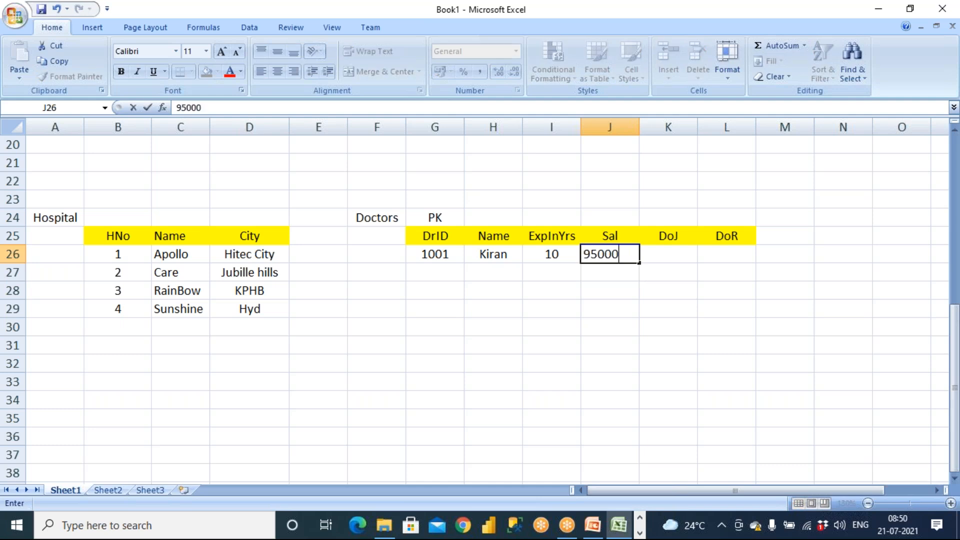
{"action": "left_click", "coordinate": [619, 306]}
Step: Enter the joining dates Jan 1, 2016 and Oct 23, 2017 in the DoJ column, in cells K26 and K27
{"action": "left_click", "coordinate": [657, 249]}
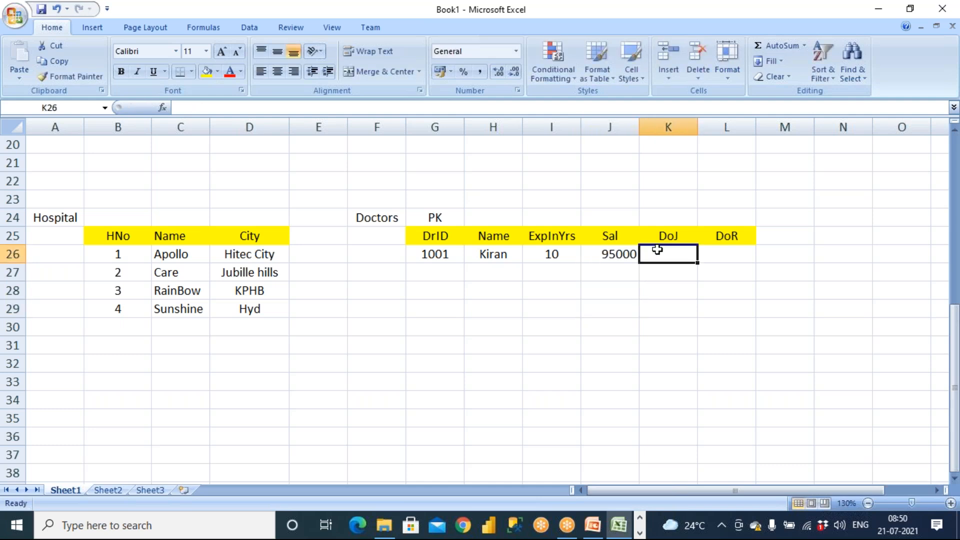
{"action": "type", "text": "Jan 1"}
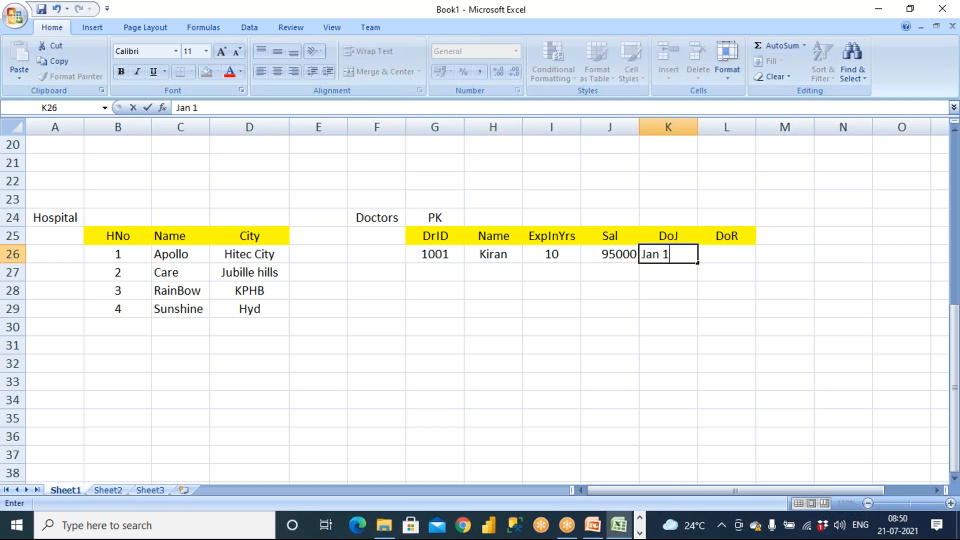
{"action": "type", "text": ", 2016"}
{"action": "key", "text": "Return"}
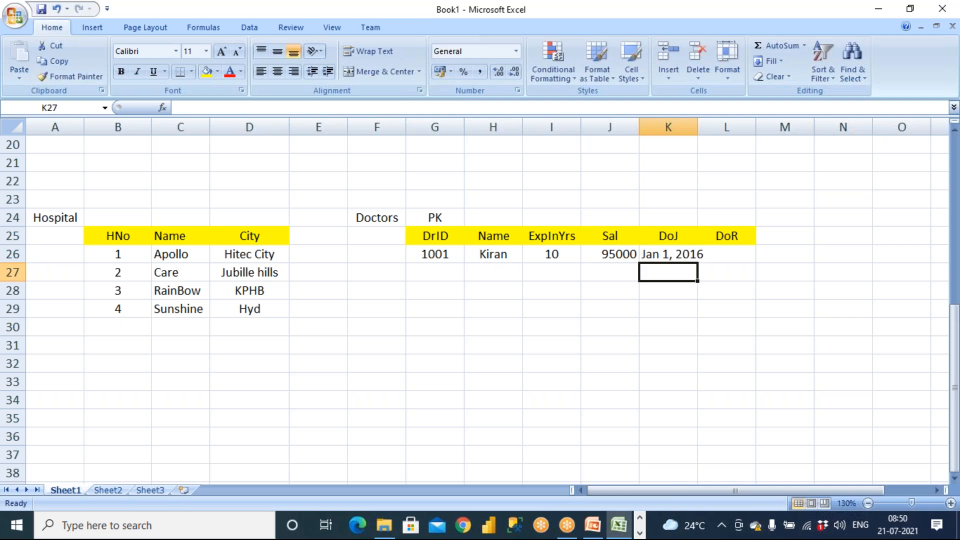
{"action": "type", "text": "Oc"}
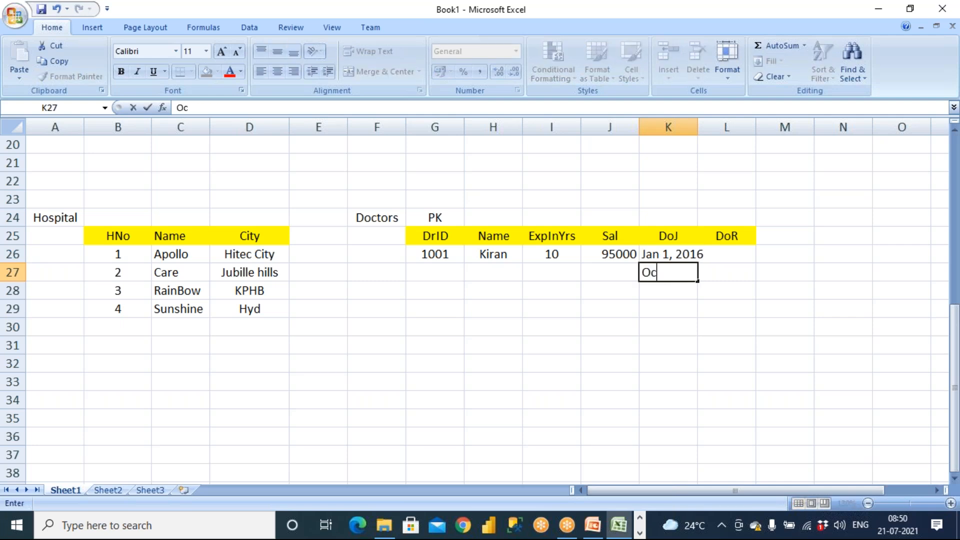
{"action": "type", "text": "t 23, 2017"}
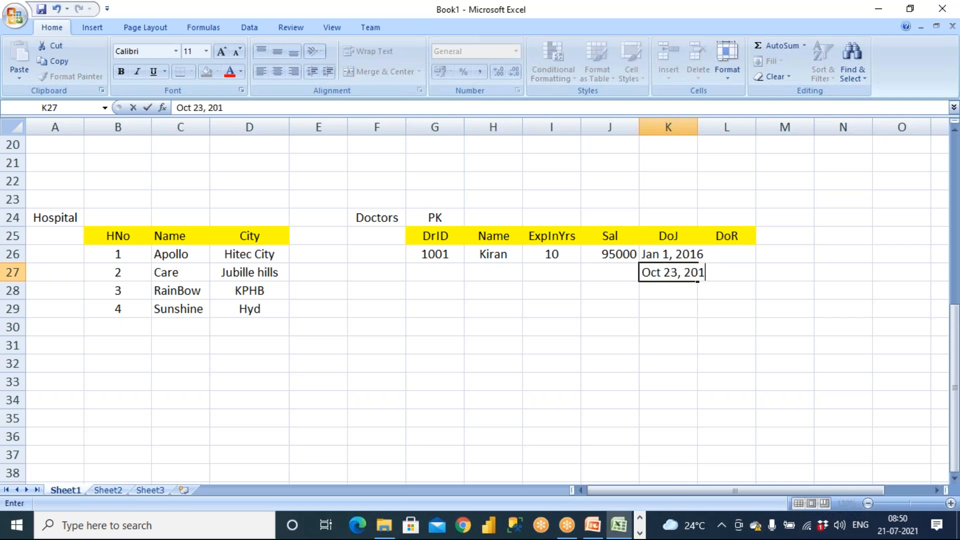
{"action": "key", "text": "Return"}
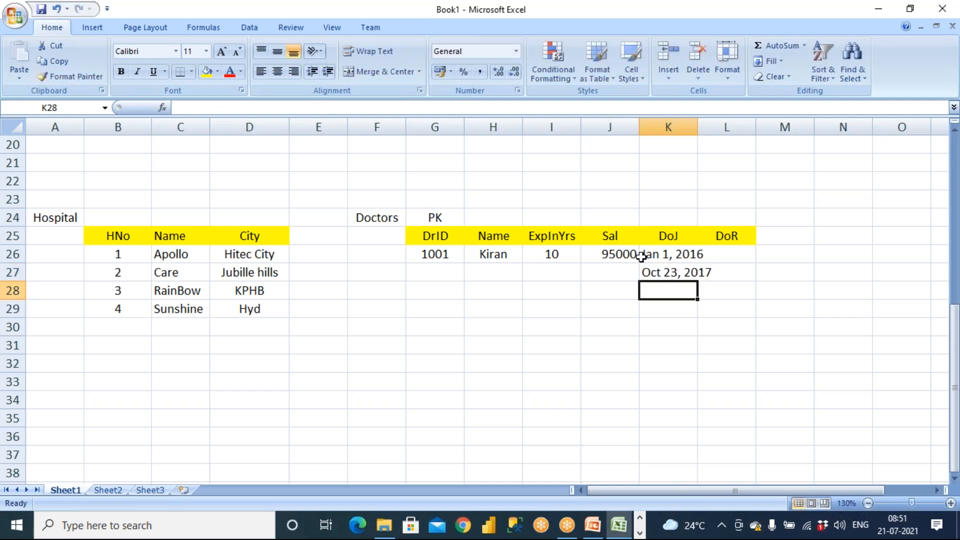
Step: Widen the DoJ column so both joining dates fit, and select the two dates
{"action": "left_click", "coordinate": [620, 257]}
{"action": "left_click_drag", "start_coordinate": [675, 254], "coordinate": [682, 270]}
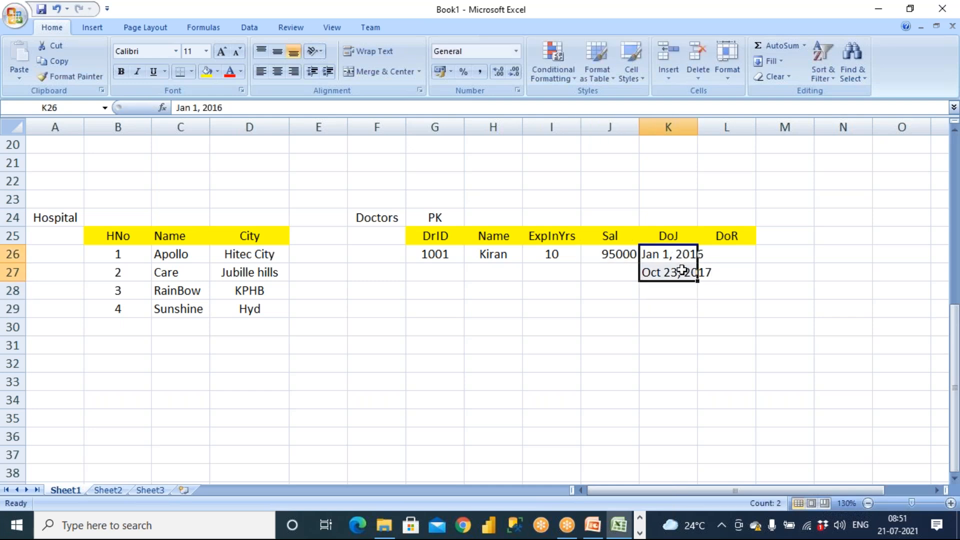
{"action": "left_click_drag", "start_coordinate": [697, 129], "coordinate": [716, 129]}
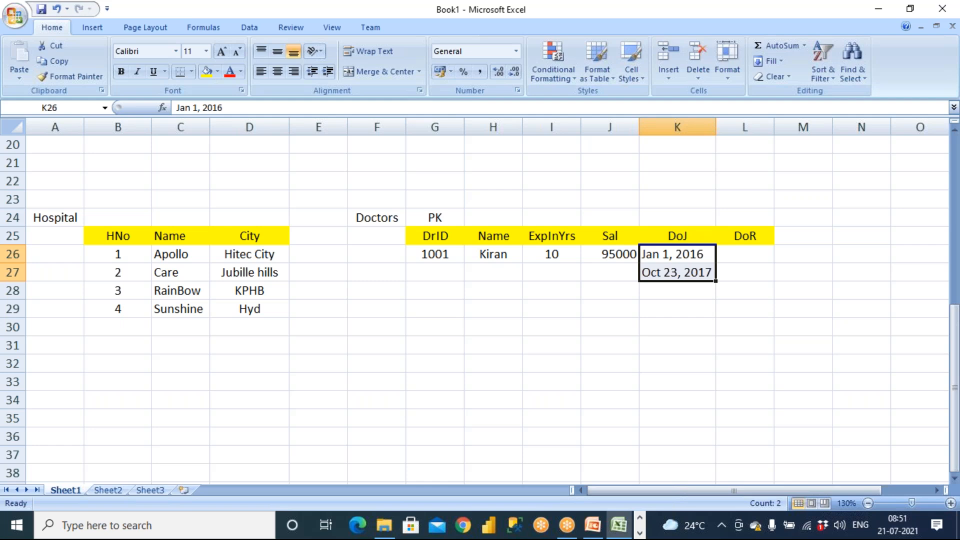
{"action": "left_click", "coordinate": [698, 272]}
{"action": "left_click_drag", "start_coordinate": [694, 254], "coordinate": [698, 273]}
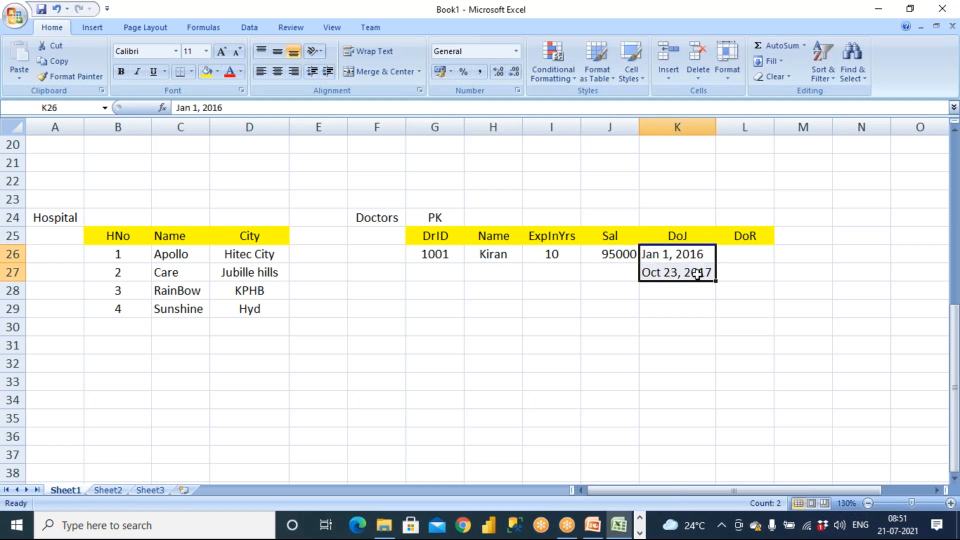
Step: Append a comma to the first joining date so cell K26 reads "Jan 1, 2016,"
{"action": "left_click", "coordinate": [504, 258]}
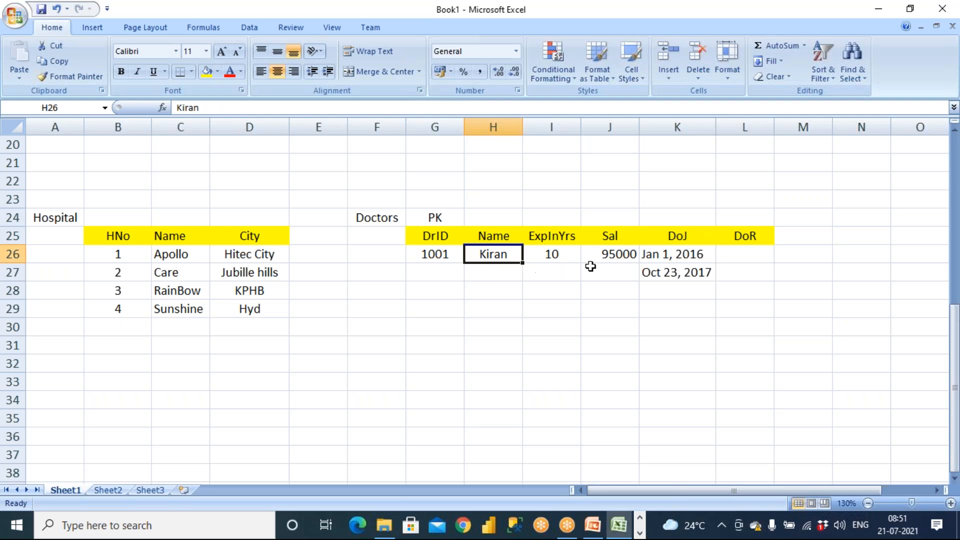
{"action": "left_click", "coordinate": [607, 258]}
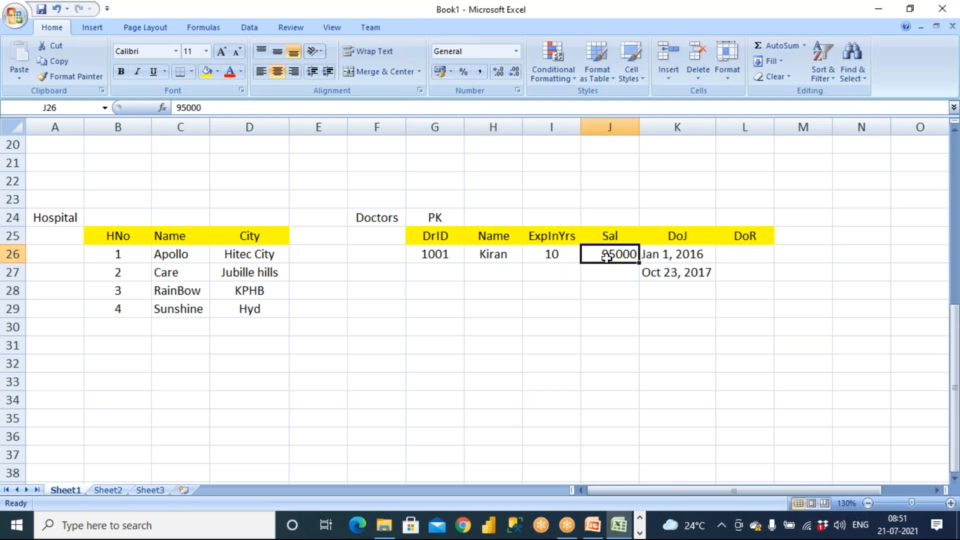
{"action": "double_click", "coordinate": [700, 257]}
{"action": "type", "text": ","}
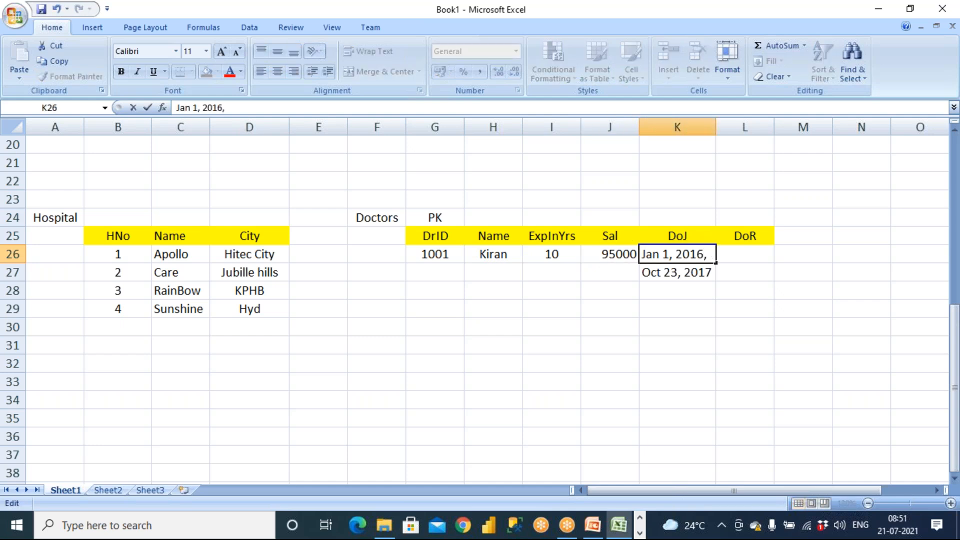
{"action": "left_click", "coordinate": [616, 255]}
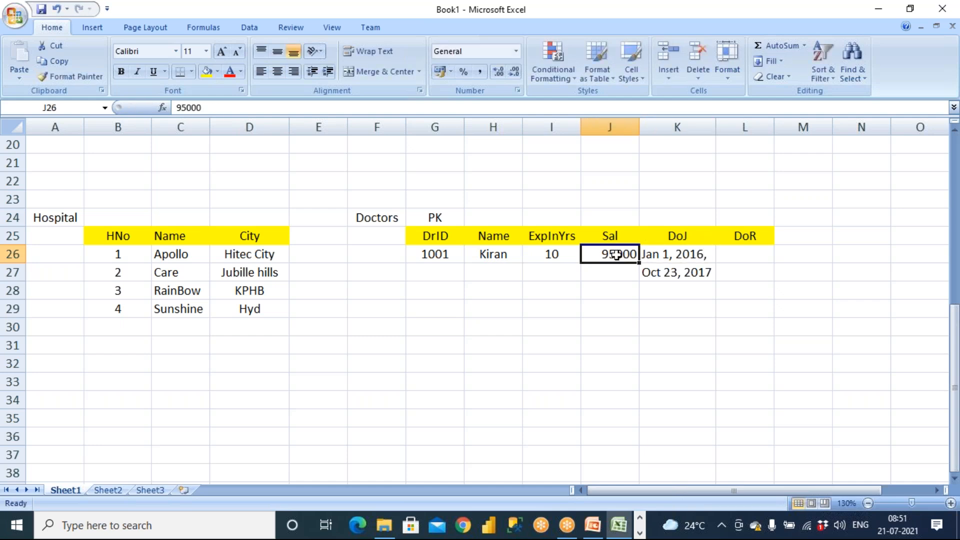
Step: Compare the doctor's name, salary and joining dates with the Apollo, RainBow and Sunshine rows of the Hospital table
{"action": "left_click", "coordinate": [625, 291]}
{"action": "left_click_drag", "start_coordinate": [735, 304], "coordinate": [601, 252]}
{"action": "left_click", "coordinate": [509, 259]}
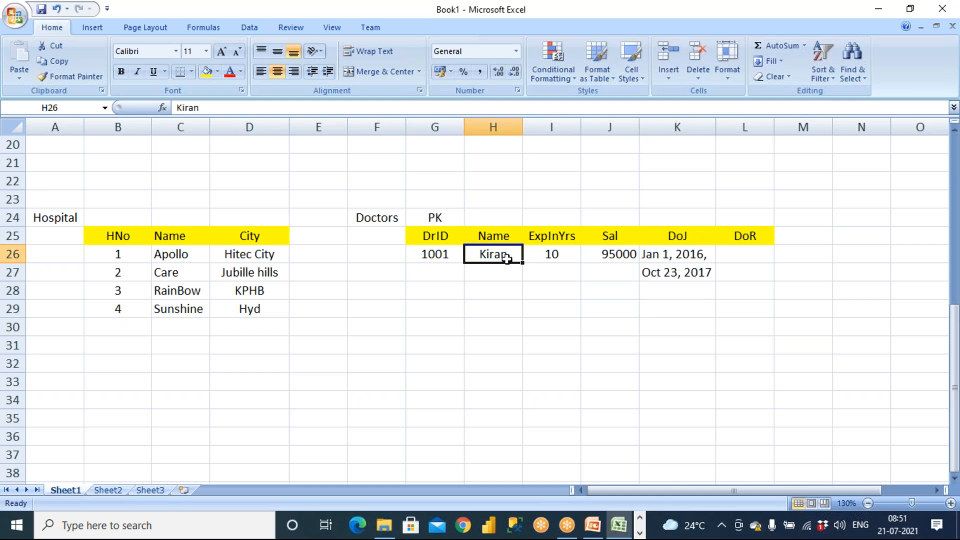
{"action": "left_click", "coordinate": [189, 252]}
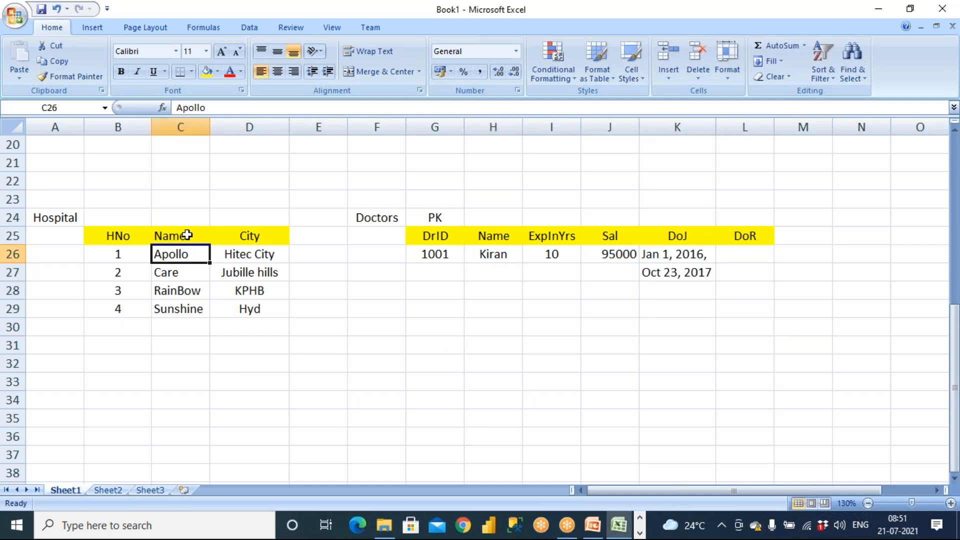
{"action": "left_click", "coordinate": [714, 16]}
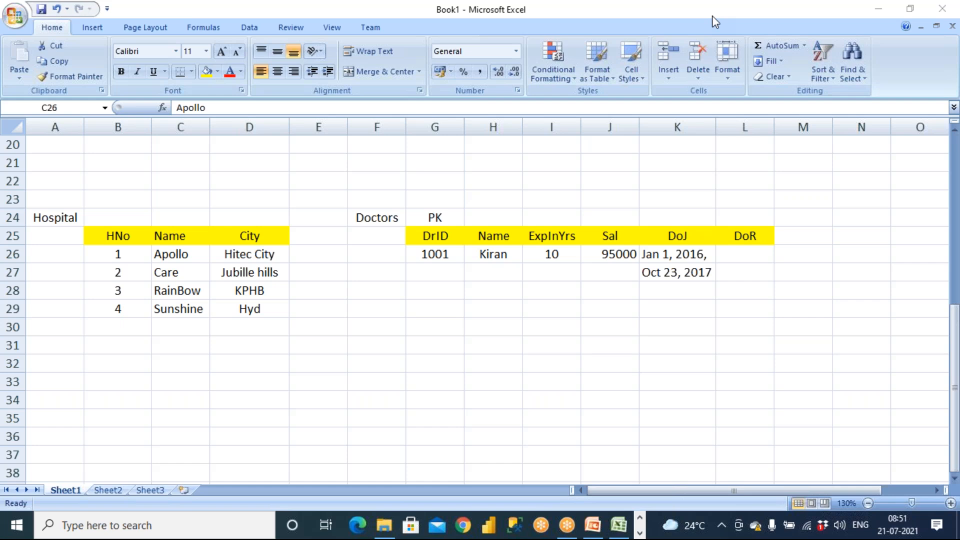
{"action": "left_click", "coordinate": [613, 259]}
{"action": "left_click", "coordinate": [613, 255]}
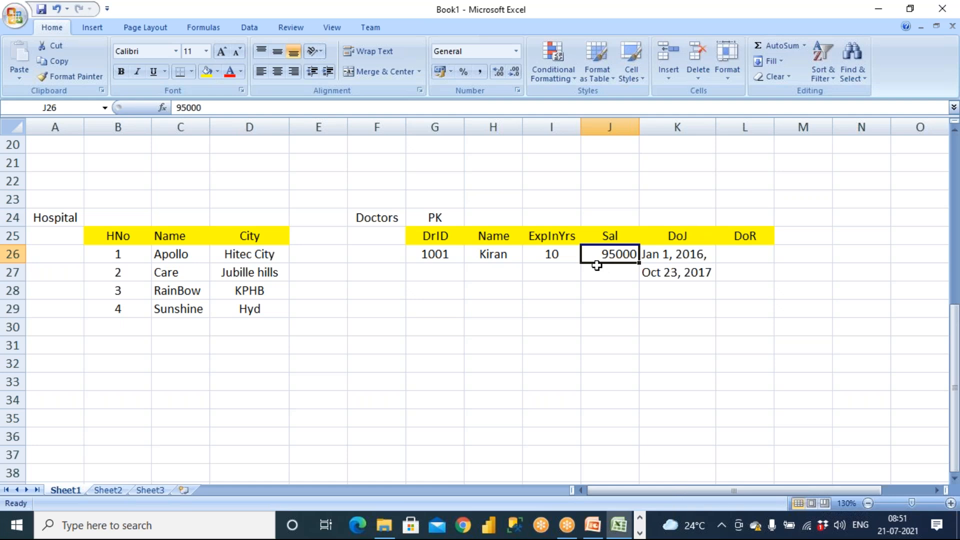
{"action": "left_click", "coordinate": [506, 254]}
{"action": "left_click", "coordinate": [585, 256]}
{"action": "left_click", "coordinate": [180, 257]}
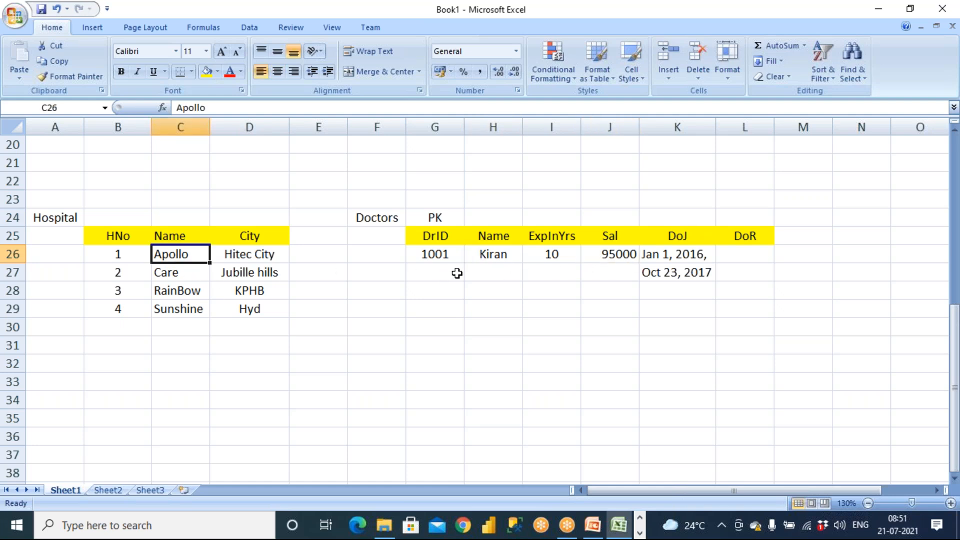
{"action": "left_click", "coordinate": [487, 255]}
{"action": "left_click", "coordinate": [191, 308]}
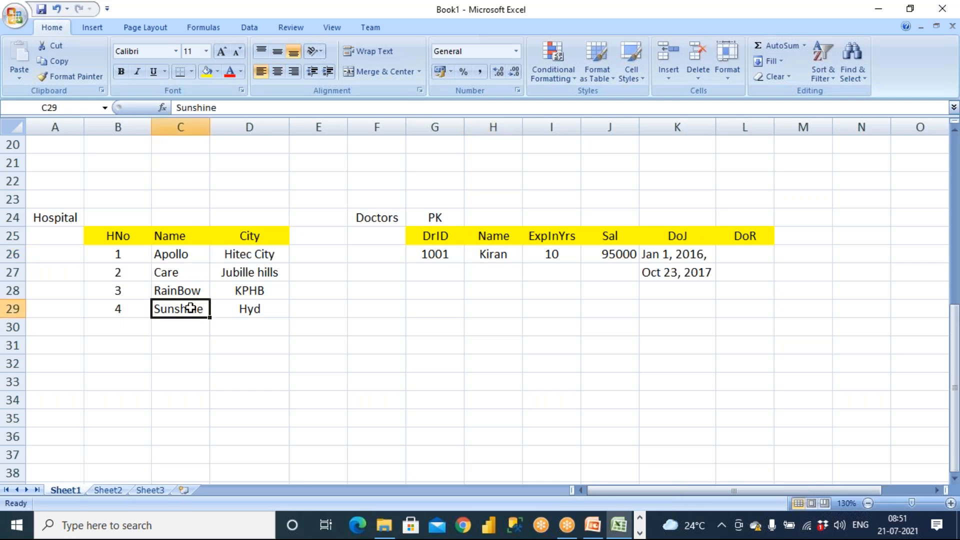
{"action": "left_click", "coordinate": [477, 254]}
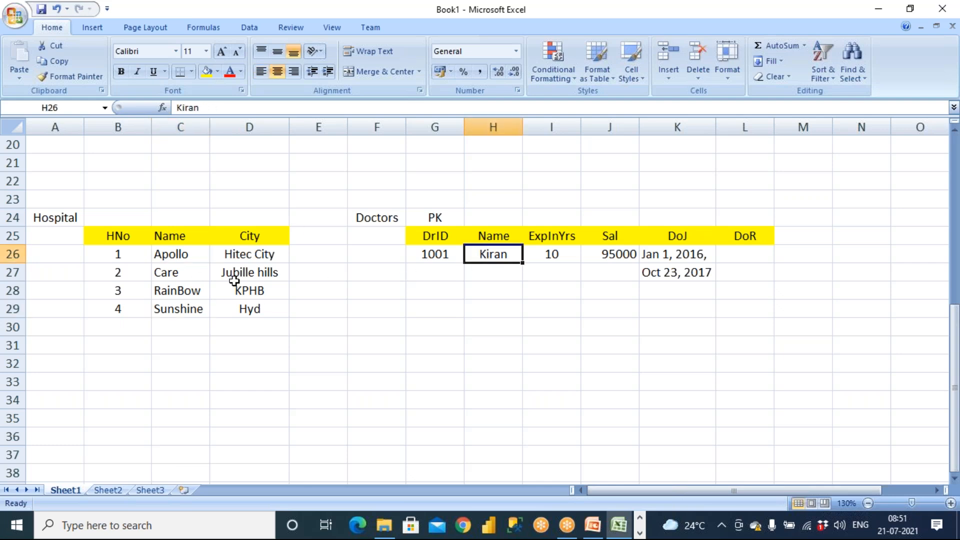
{"action": "left_click", "coordinate": [178, 256]}
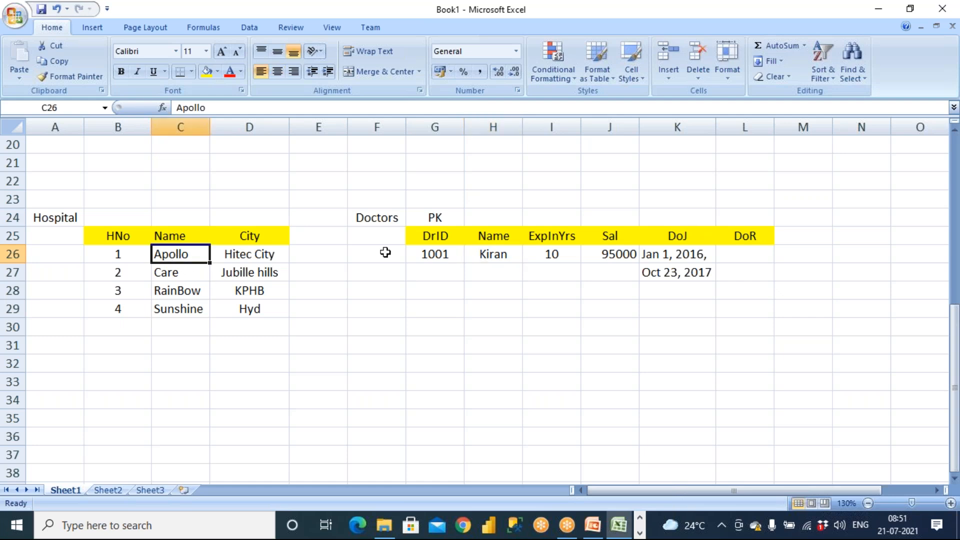
{"action": "left_click", "coordinate": [178, 293]}
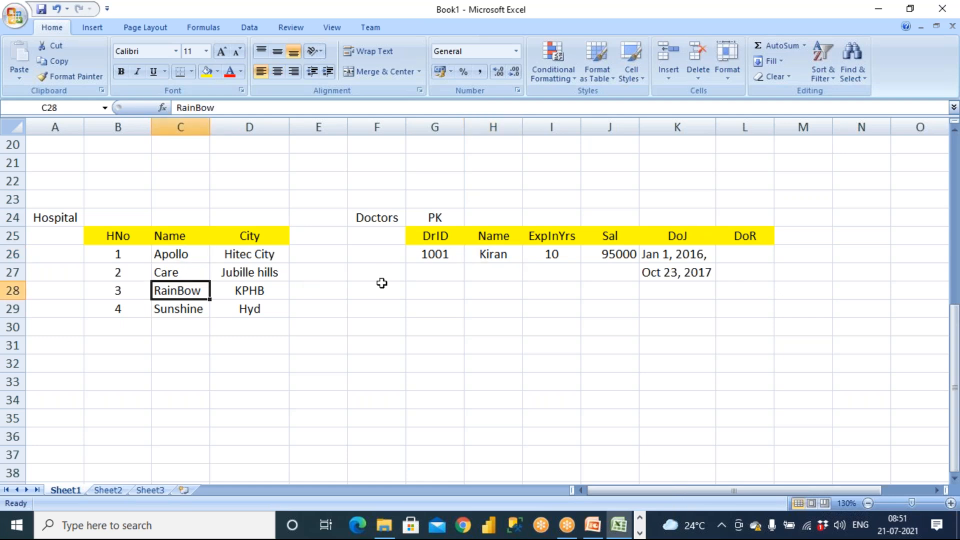
Step: Review the doctor's salary, joining and relieving date columns in the Doctors table against the Apollo and RainBow hospital rows
{"action": "left_click", "coordinate": [632, 255]}
{"action": "left_click", "coordinate": [175, 256]}
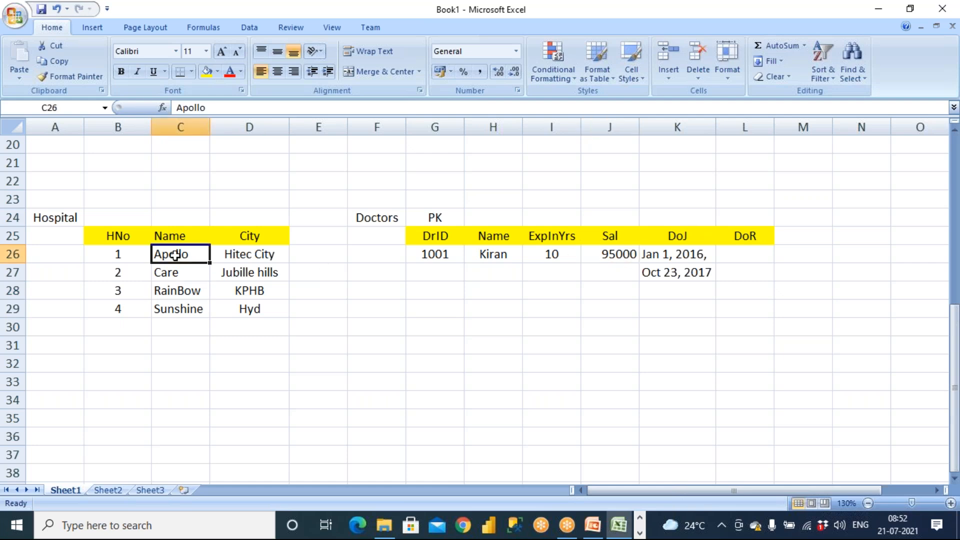
{"action": "left_click", "coordinate": [187, 293]}
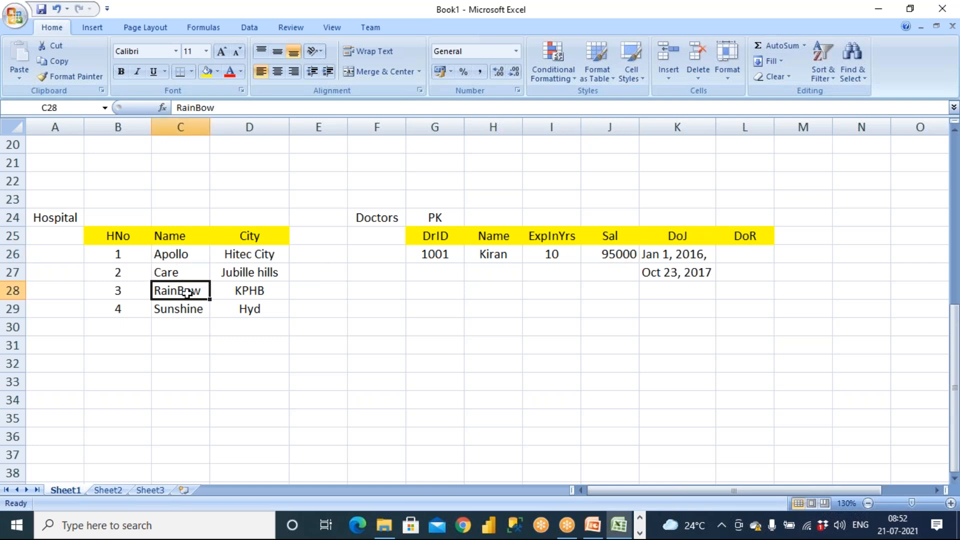
{"action": "left_click", "coordinate": [602, 258]}
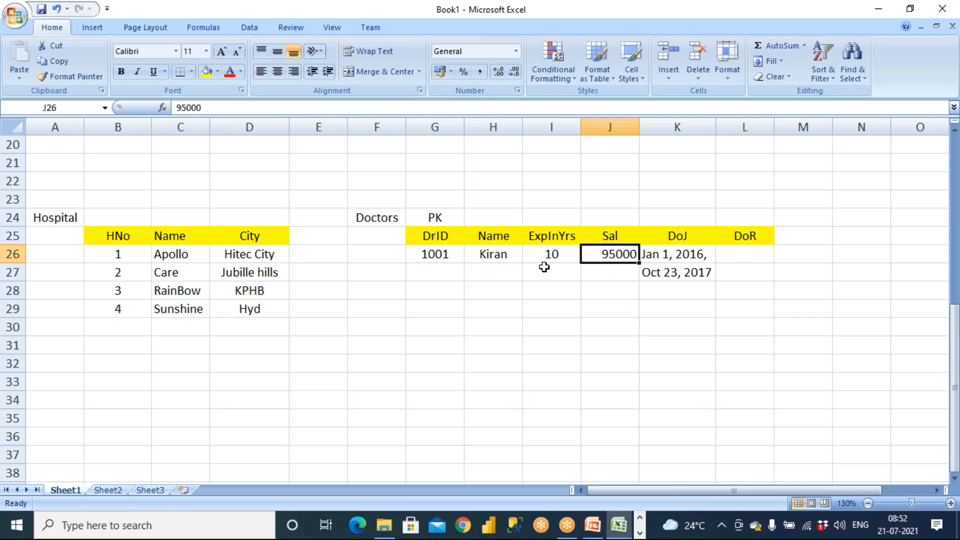
{"action": "left_click_drag", "start_coordinate": [433, 240], "coordinate": [744, 328]}
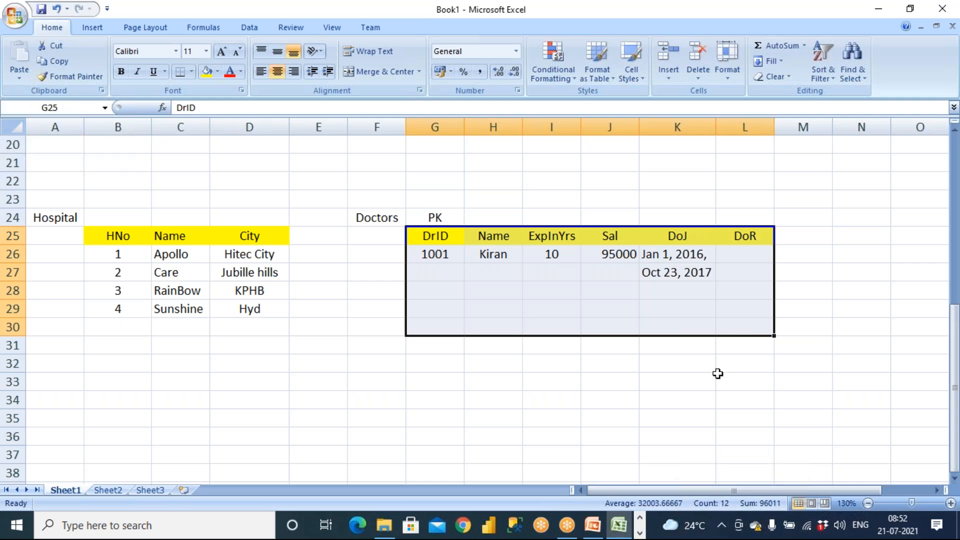
{"action": "left_click", "coordinate": [718, 374]}
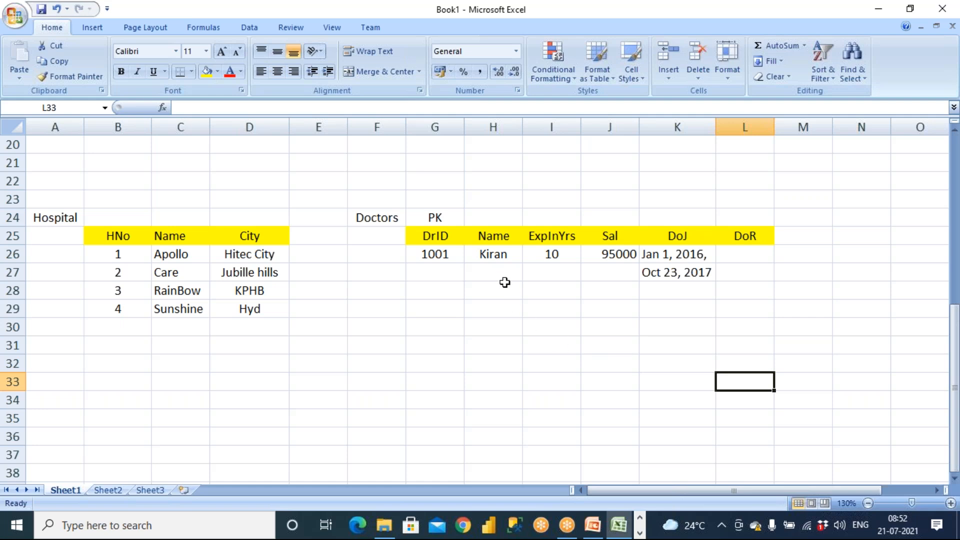
{"action": "left_click", "coordinate": [496, 254]}
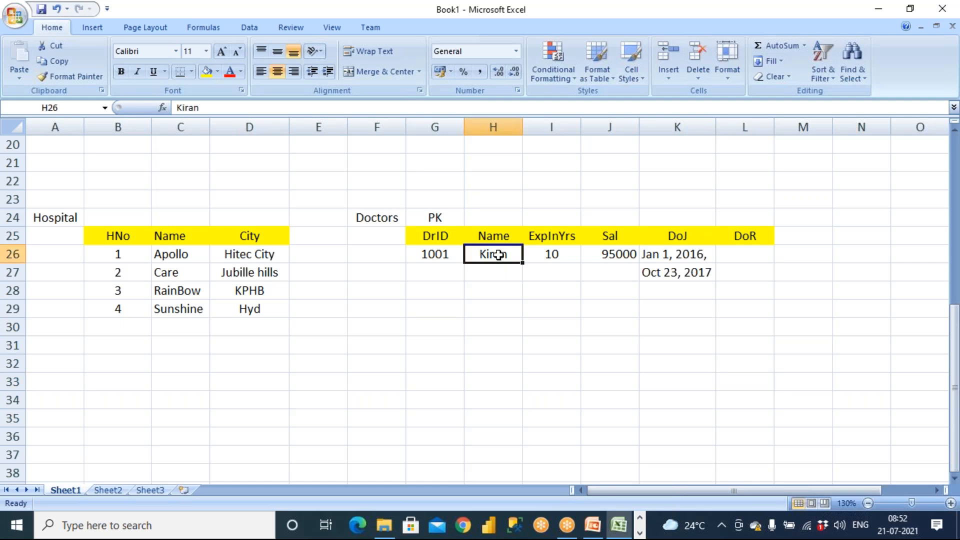
{"action": "left_click", "coordinate": [187, 257]}
{"action": "left_click_drag", "start_coordinate": [612, 236], "coordinate": [625, 344]}
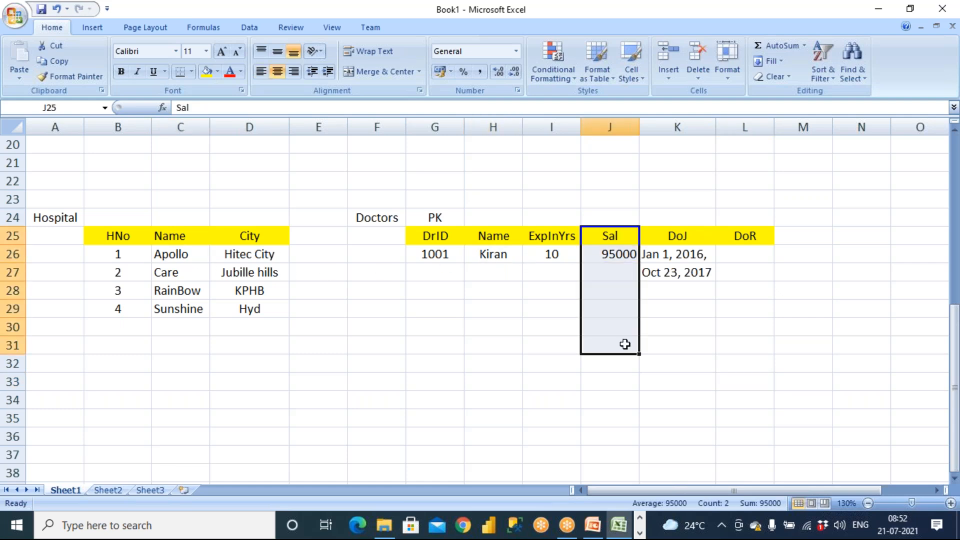
{"action": "left_click_drag", "start_coordinate": [677, 236], "coordinate": [684, 338]}
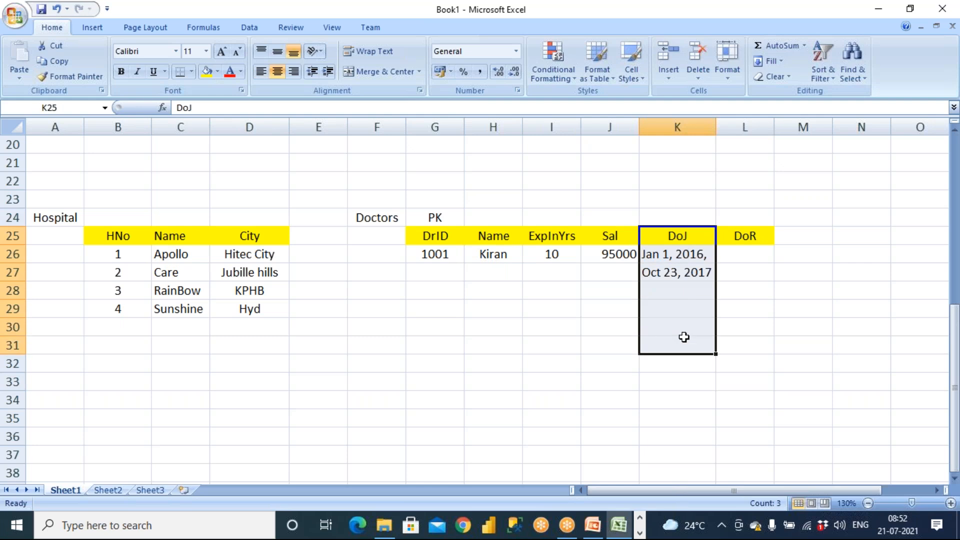
{"action": "left_click_drag", "start_coordinate": [743, 235], "coordinate": [753, 357]}
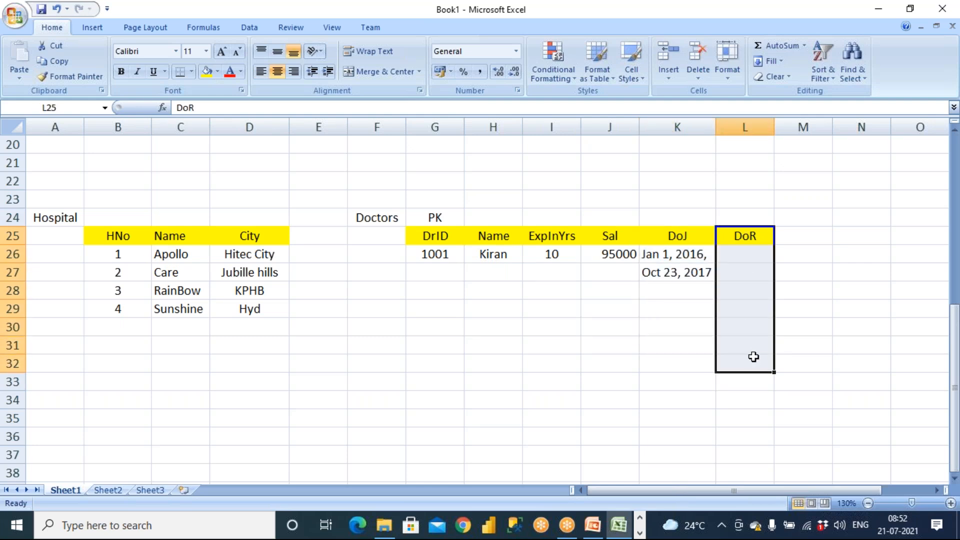
{"action": "left_click_drag", "start_coordinate": [592, 234], "coordinate": [734, 296]}
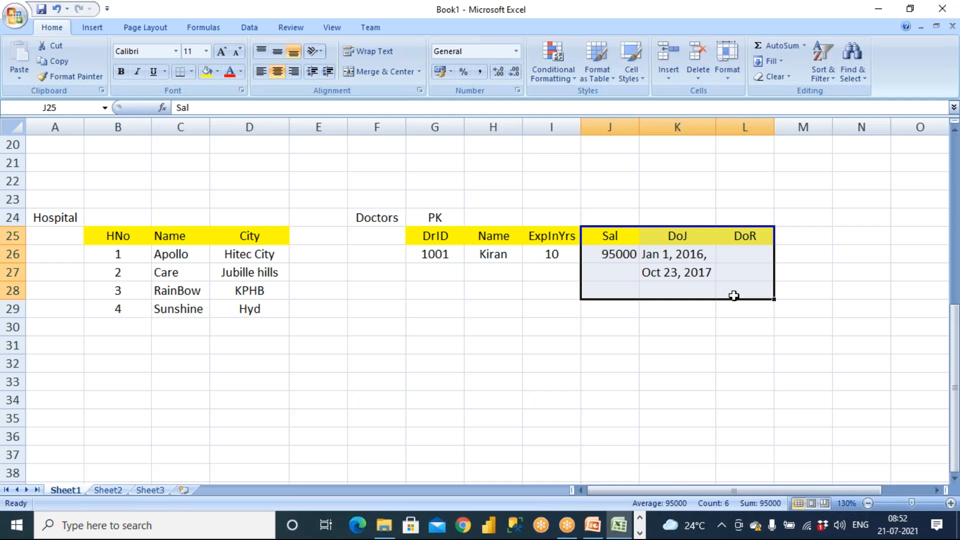
Step: Compare the Hospital and Doctors tables, examining the Sal column and the empty cells below the doctor's row
{"action": "left_click", "coordinate": [60, 220]}
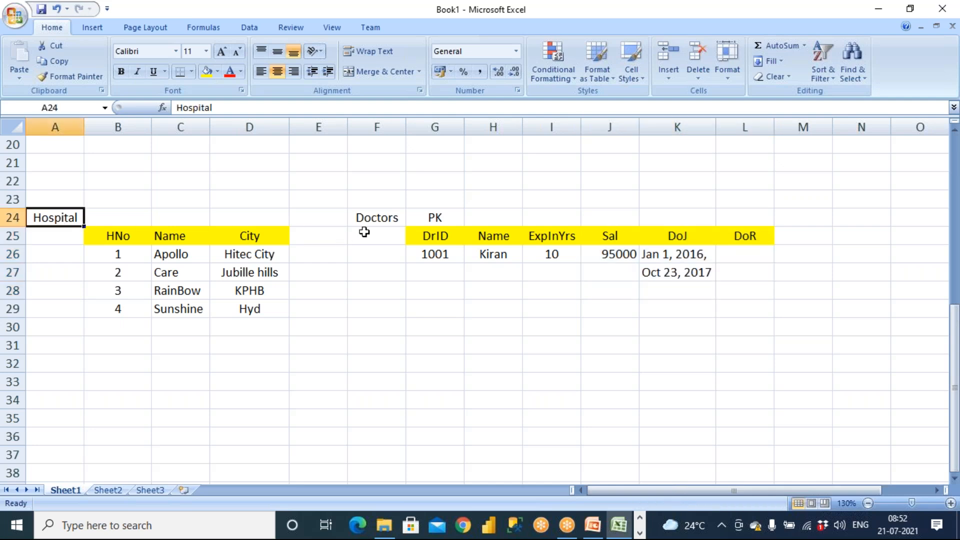
{"action": "left_click", "coordinate": [380, 220]}
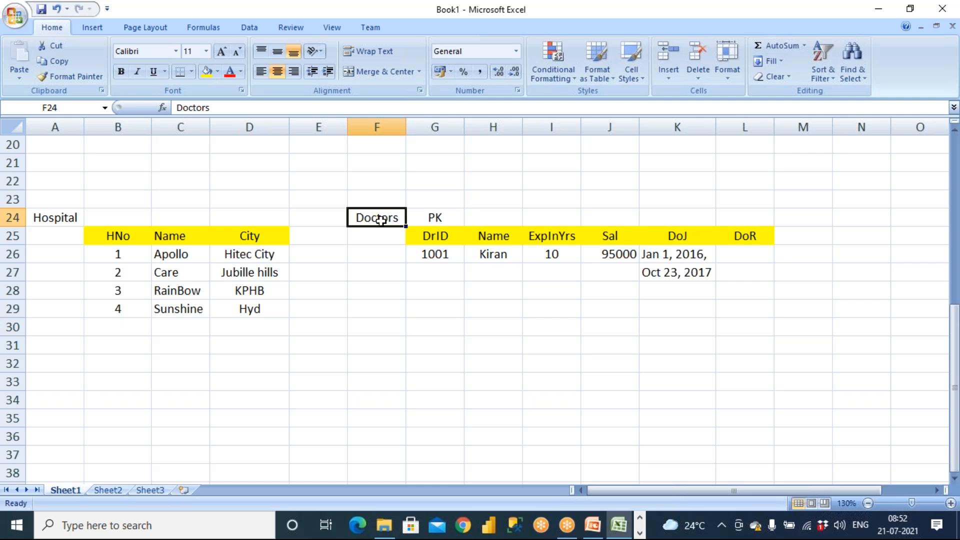
{"action": "double_click", "coordinate": [589, 254]}
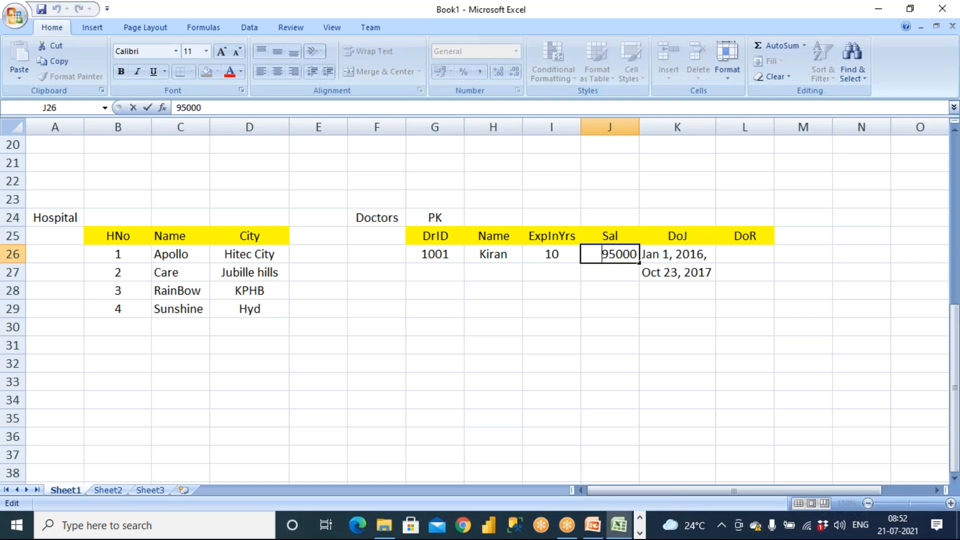
{"action": "left_click_drag", "start_coordinate": [435, 277], "coordinate": [493, 274]}
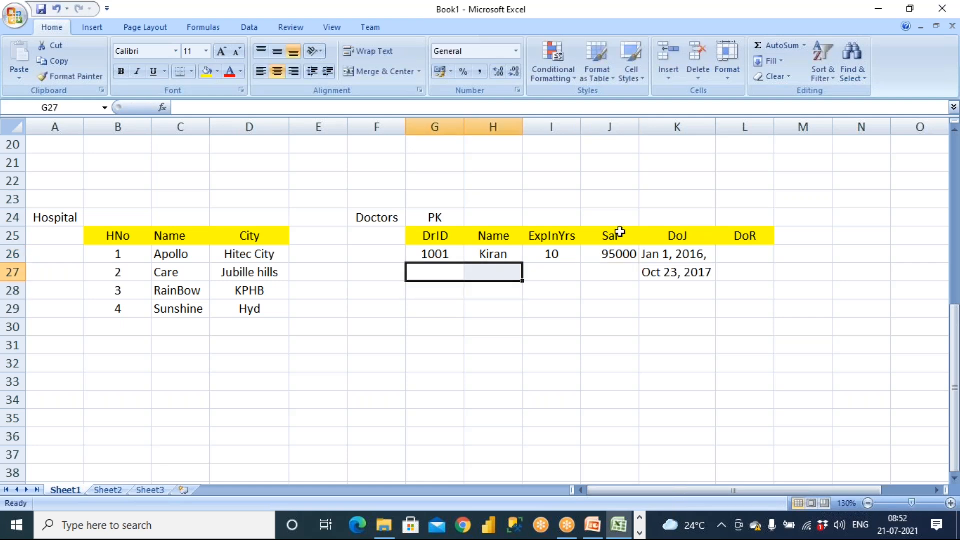
{"action": "left_click_drag", "start_coordinate": [610, 235], "coordinate": [624, 280]}
{"action": "left_click", "coordinate": [612, 326]}
{"action": "left_click_drag", "start_coordinate": [461, 278], "coordinate": [550, 275]}
{"action": "left_click_drag", "start_coordinate": [621, 235], "coordinate": [616, 257]}
{"action": "left_click", "coordinate": [612, 278]}
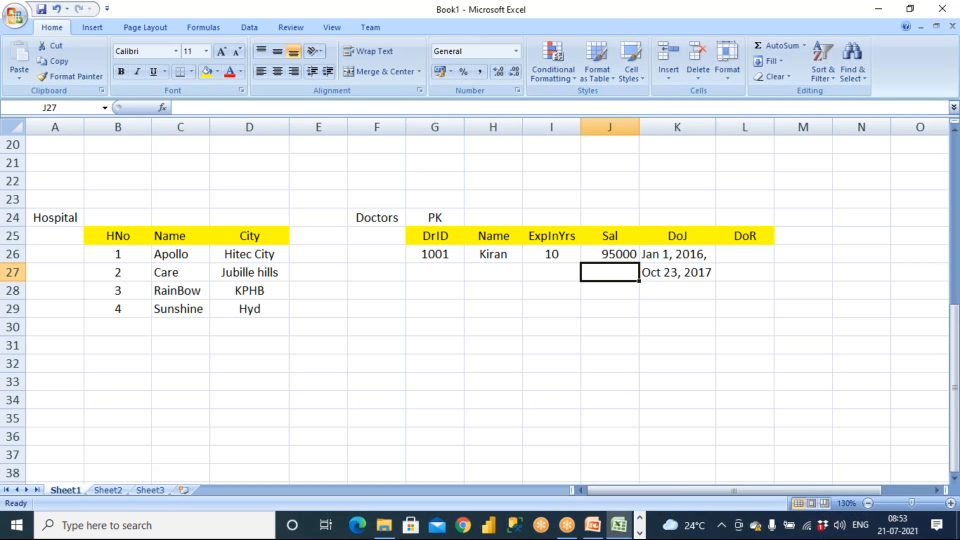
Step: Clear the salary and both joining dates from cells J26 to K27 of the Doctors table
{"action": "left_click", "coordinate": [619, 255]}
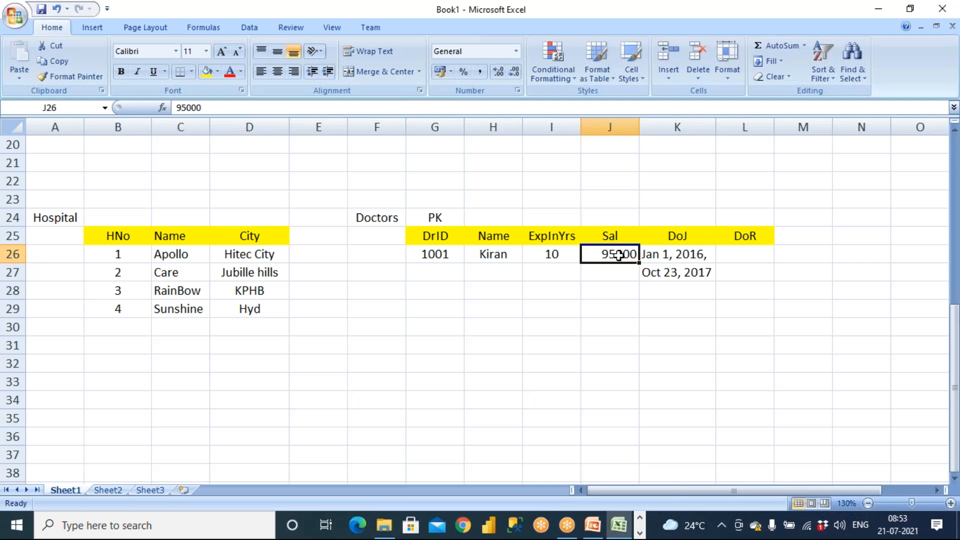
{"action": "left_click_drag", "start_coordinate": [619, 255], "coordinate": [700, 272]}
{"action": "key", "text": "Delete"}
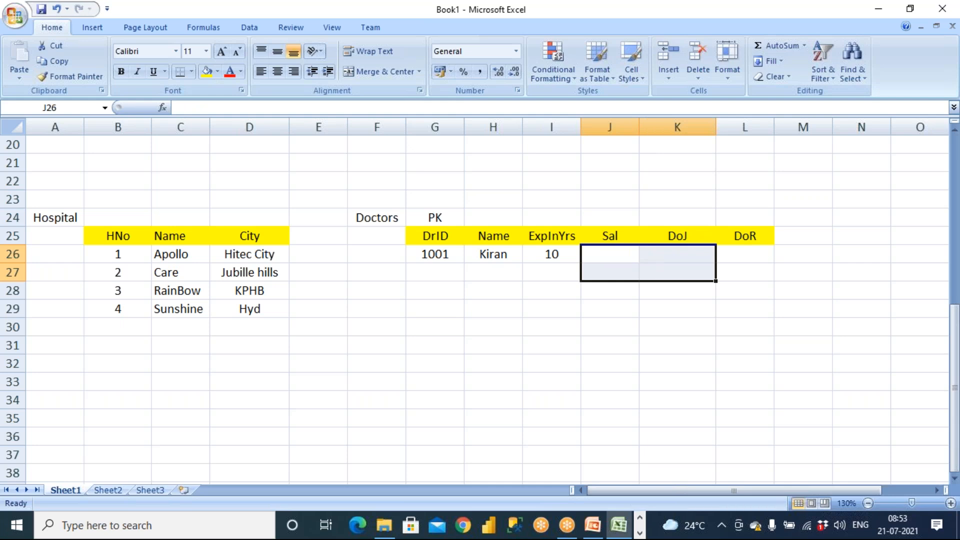
Step: Move the Sal, DoJ and DoR headers out of the Doctors table to cells E33 to G33
{"action": "left_click_drag", "start_coordinate": [611, 235], "coordinate": [737, 236]}
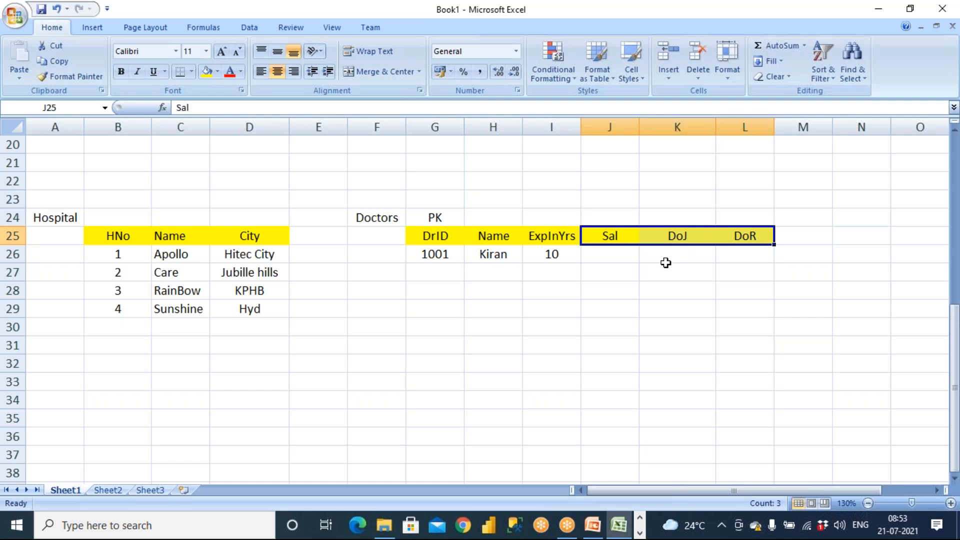
{"action": "right_click", "coordinate": [614, 235]}
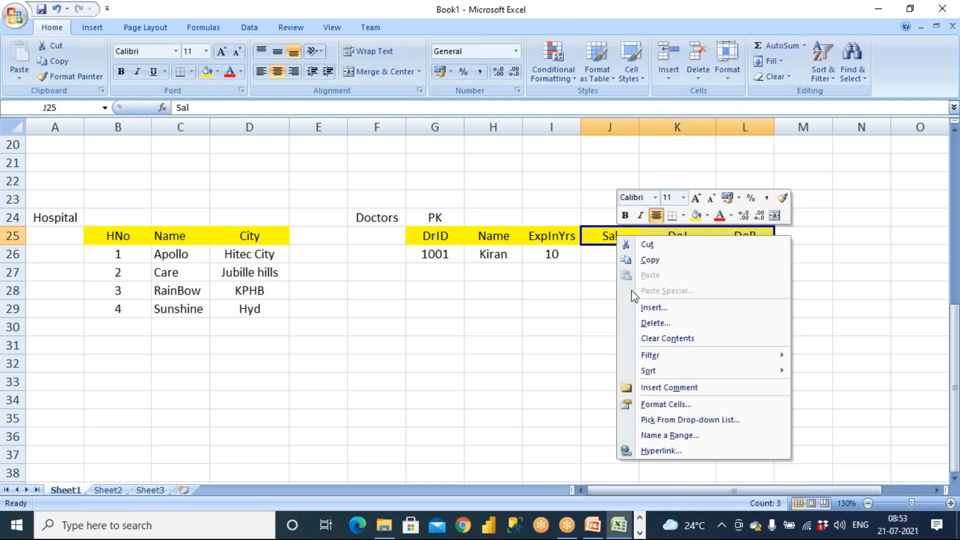
{"action": "left_click", "coordinate": [650, 261]}
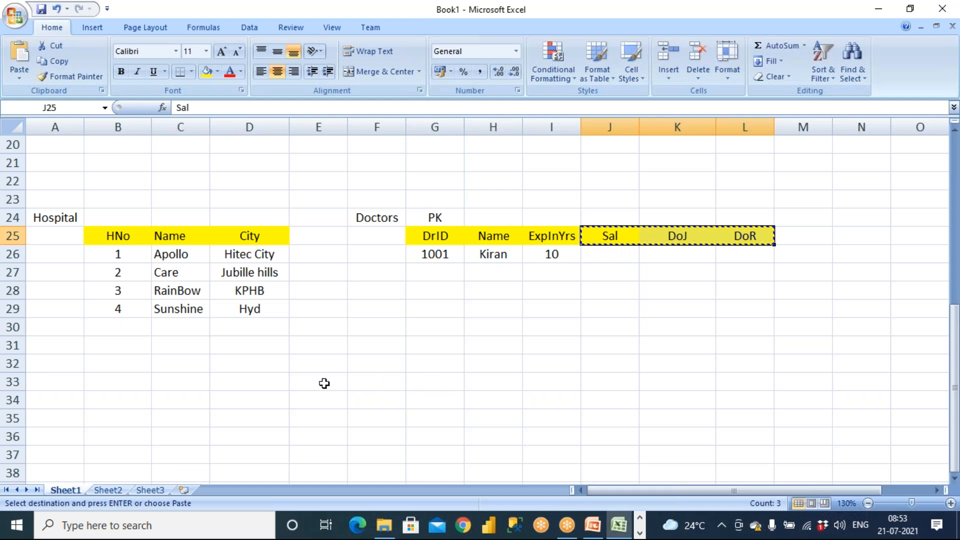
{"action": "left_click", "coordinate": [306, 385]}
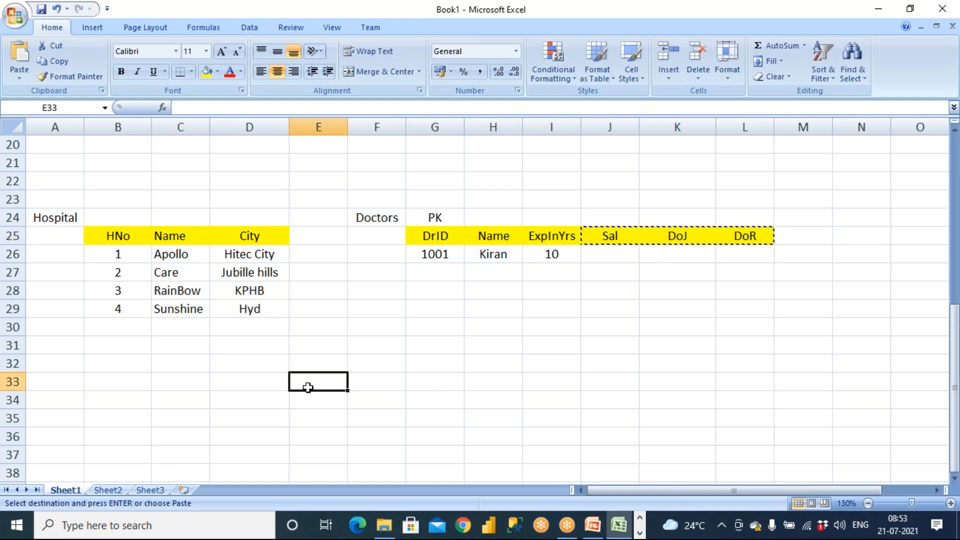
{"action": "key", "text": "Return"}
{"action": "left_click", "coordinate": [535, 302]}
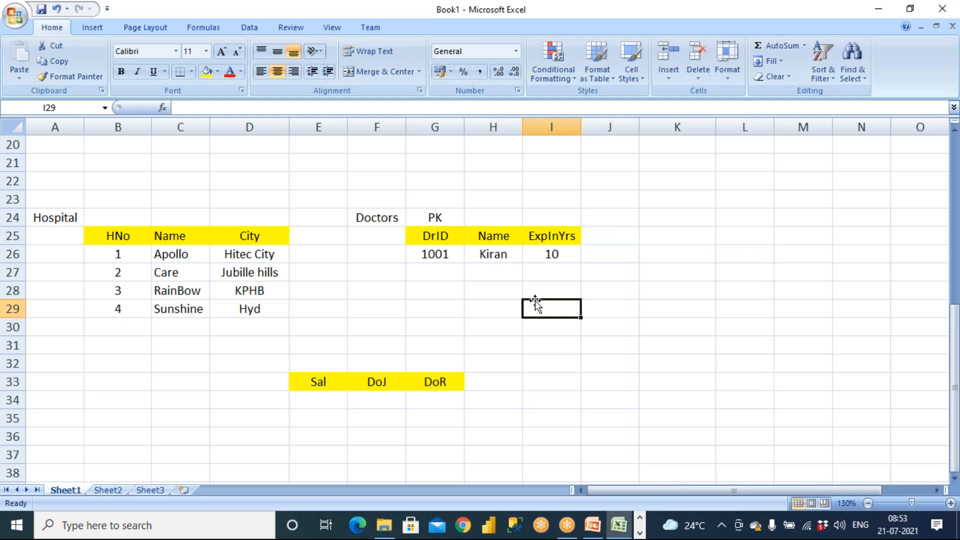
Step: Label the Hospital table's HNo column as the primary key by entering "PK" in cell B24
{"action": "left_click", "coordinate": [325, 384]}
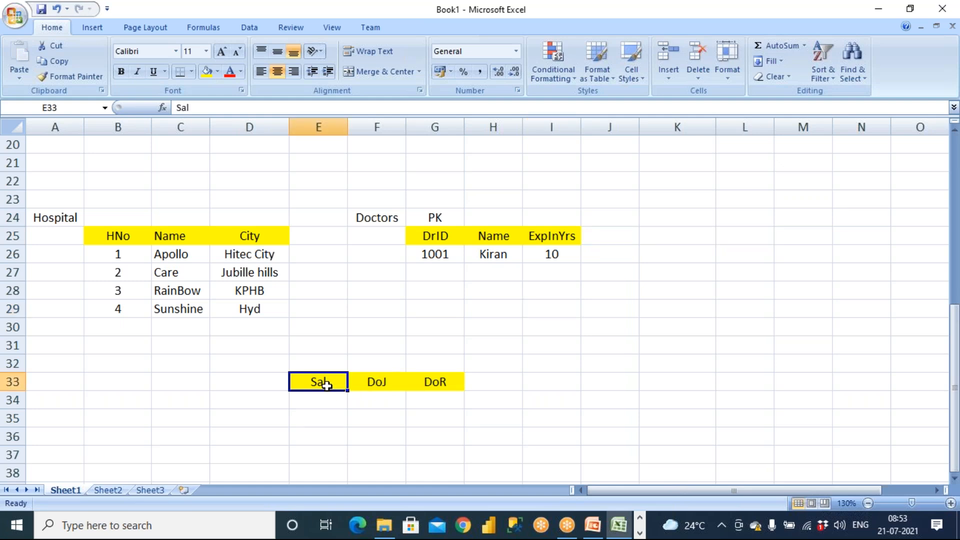
{"action": "left_click", "coordinate": [117, 220]}
{"action": "type", "text": "PK"}
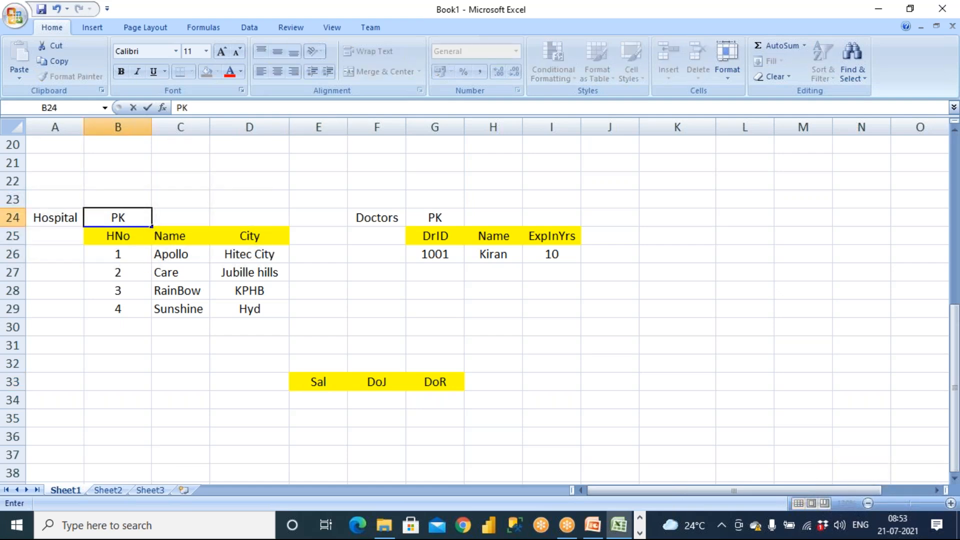
{"action": "left_click", "coordinate": [422, 215]}
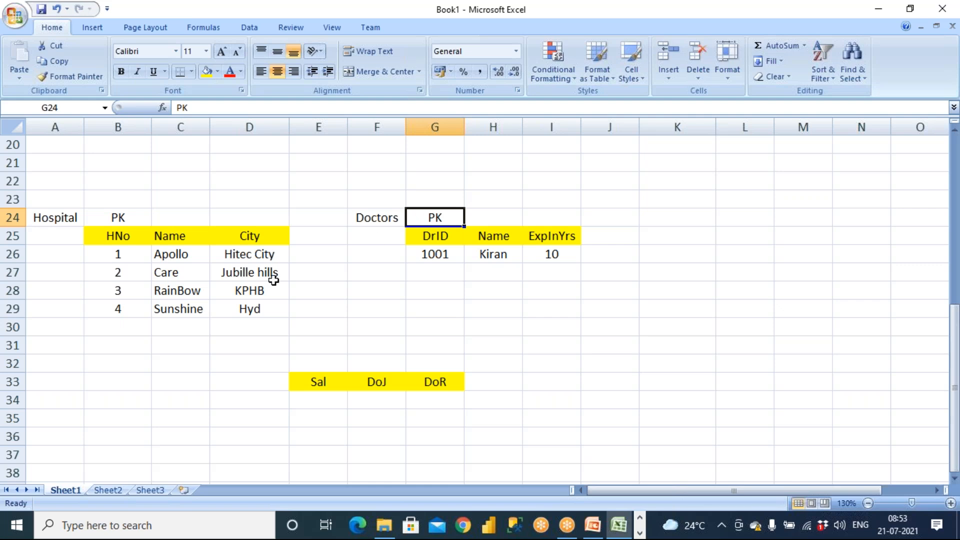
Step: Add HNo and DrID headers in cells C33 and D33, copied with their formatting from the Hospital and Doctors tables
{"action": "left_click", "coordinate": [121, 237]}
{"action": "left_click", "coordinate": [190, 381]}
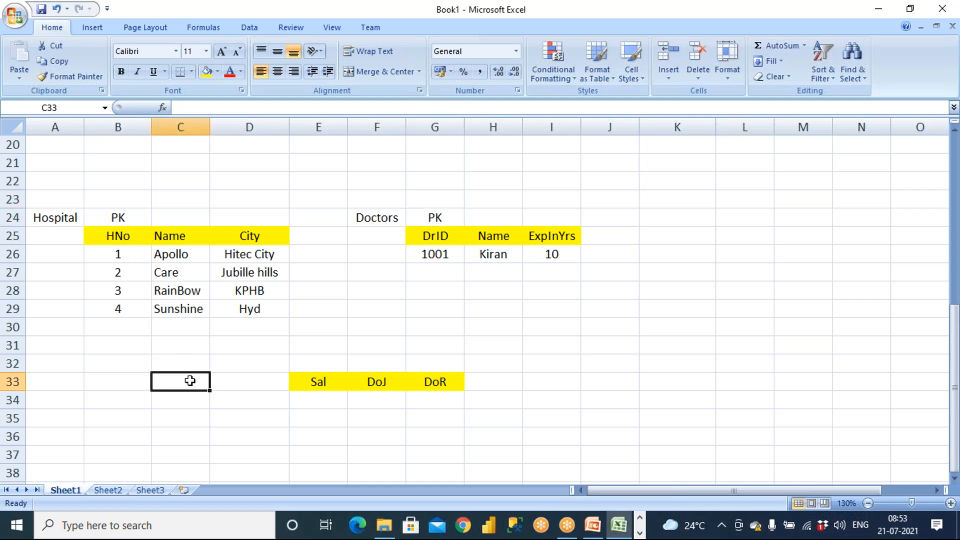
{"action": "type", "text": "HNo"}
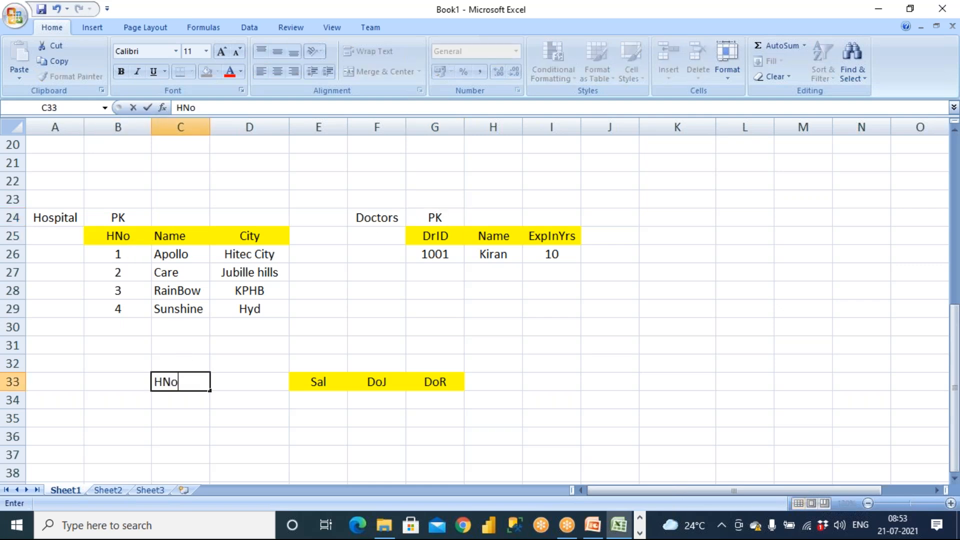
{"action": "left_click", "coordinate": [436, 236]}
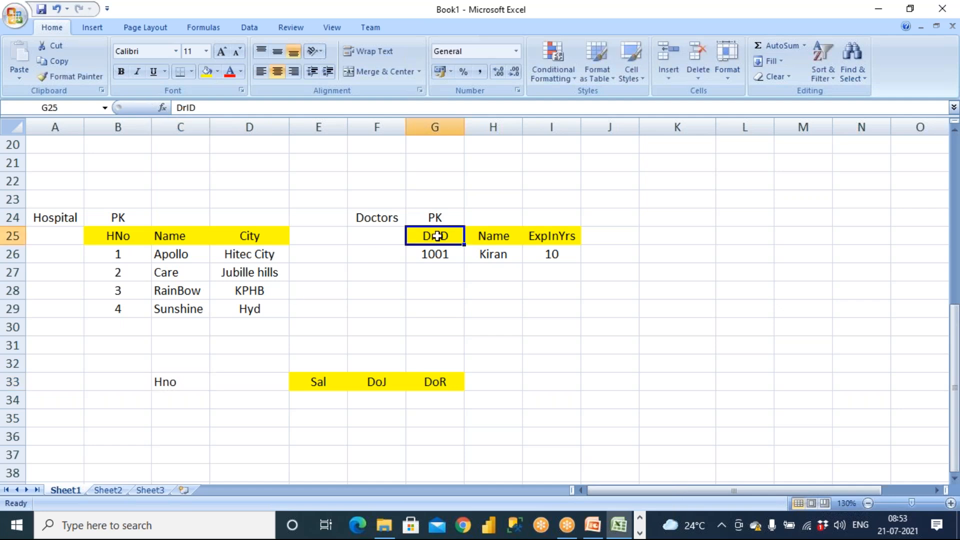
{"action": "key", "text": "ctrl+c"}
{"action": "left_click", "coordinate": [263, 380]}
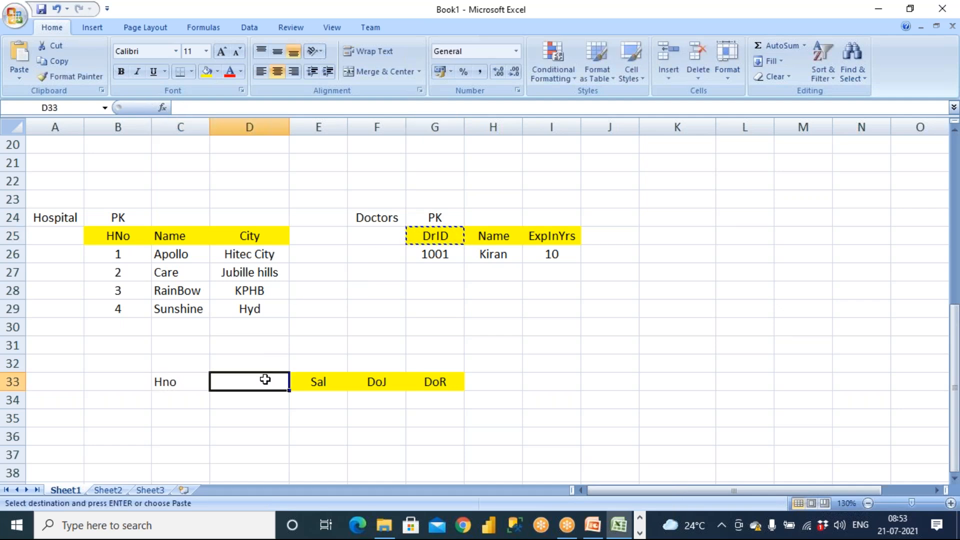
{"action": "key", "text": "ctrl+v"}
{"action": "left_click", "coordinate": [133, 235]}
{"action": "key", "text": "ctrl+c"}
{"action": "left_click", "coordinate": [184, 384]}
{"action": "key", "text": "ctrl+v"}
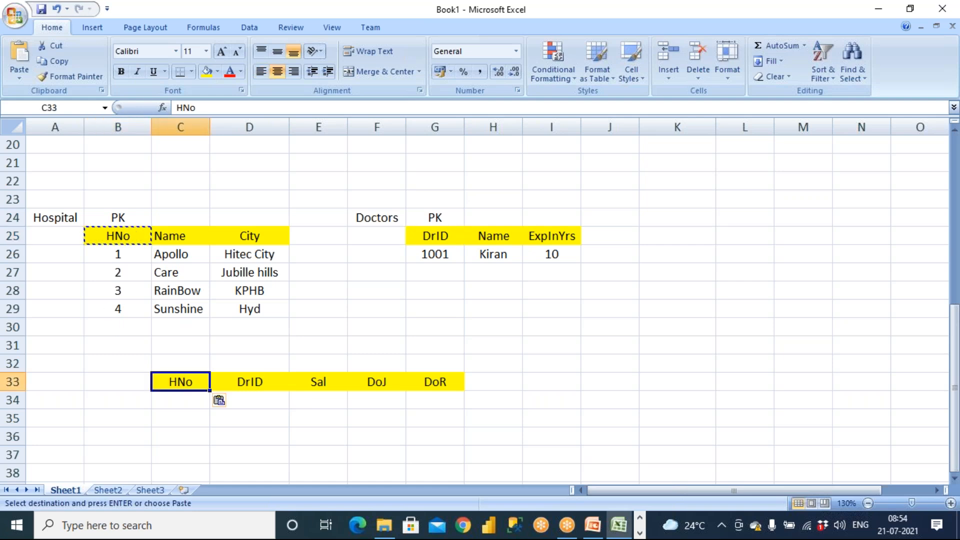
Step: Mark HNo and DrID in the new table as foreign keys by entering "FK" in cells C32 and D32
{"action": "left_click", "coordinate": [184, 401]}
{"action": "left_click", "coordinate": [178, 362]}
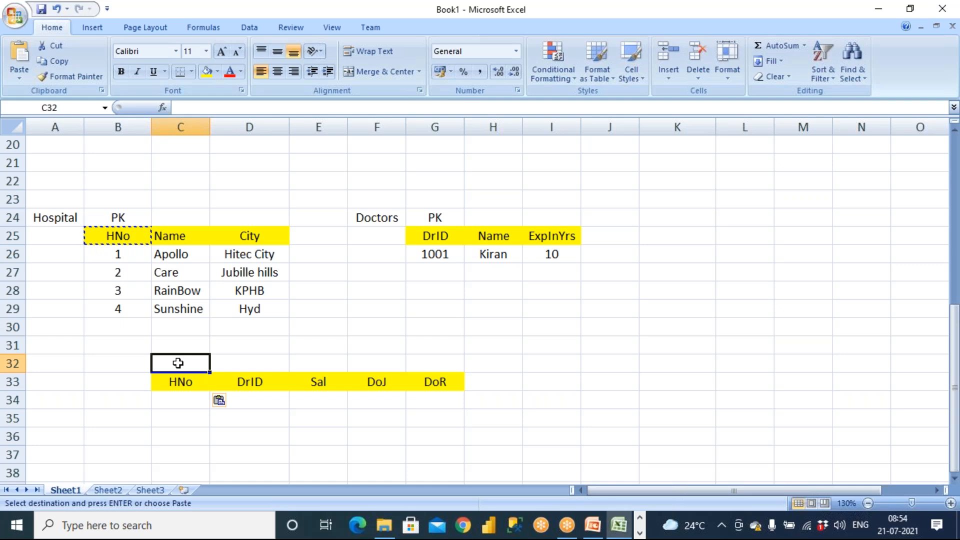
{"action": "type", "text": "FK"}
{"action": "key", "text": "Tab"}
{"action": "type", "text": "FK"}
{"action": "key", "text": "Tab"}
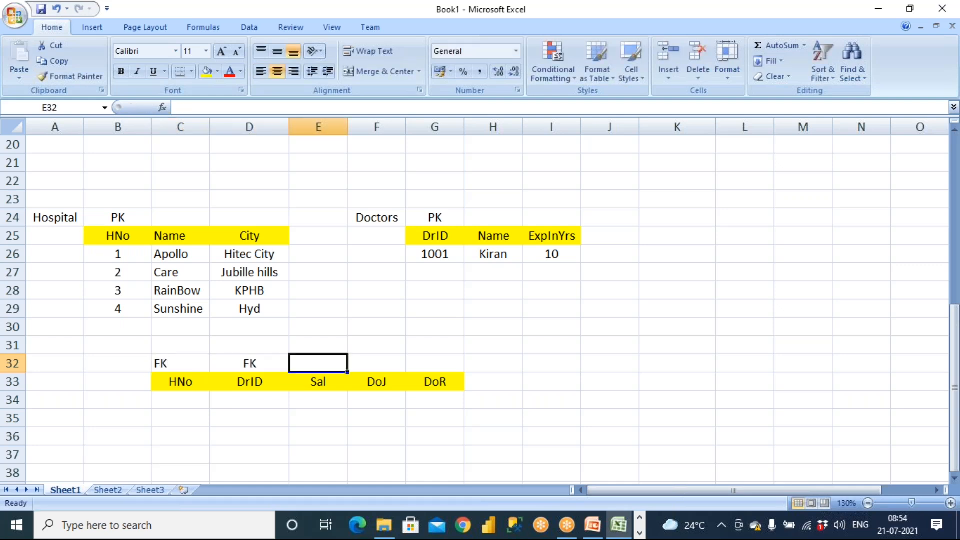
{"action": "left_click_drag", "start_coordinate": [314, 376], "coordinate": [426, 380]}
{"action": "left_click_drag", "start_coordinate": [538, 224], "coordinate": [737, 232]}
{"action": "left_click_drag", "start_coordinate": [237, 206], "coordinate": [274, 300]}
{"action": "left_click", "coordinate": [441, 268]}
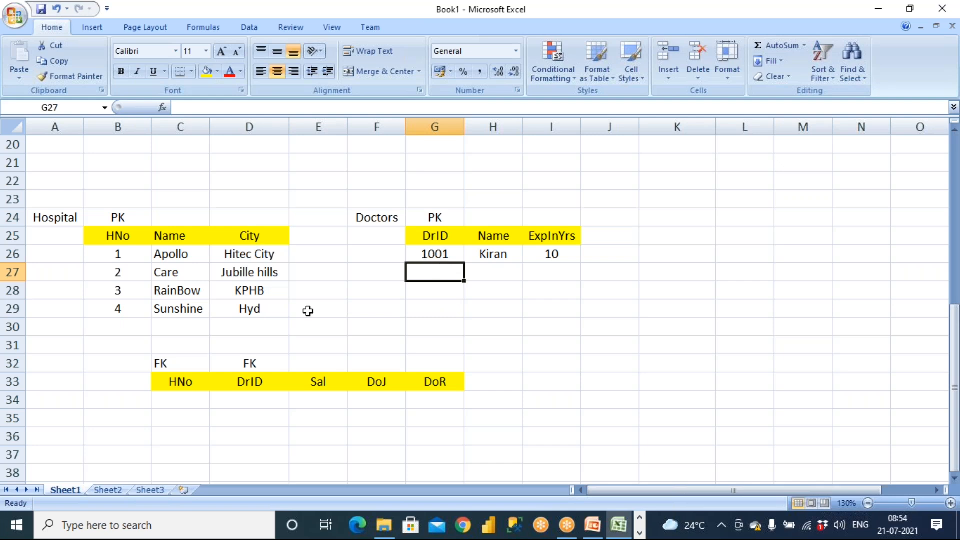
Step: Enter 1 as the first HNo value in cell C34 and select the new table's range C33 to G40
{"action": "left_click", "coordinate": [172, 395]}
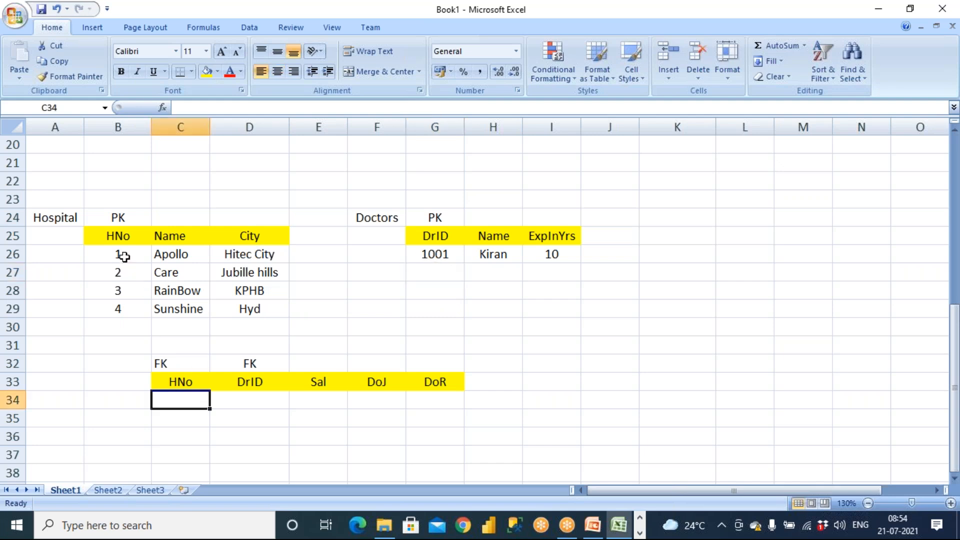
{"action": "type", "text": "1"}
{"action": "key", "text": "Tab"}
{"action": "left_click_drag", "start_coordinate": [198, 379], "coordinate": [417, 483]}
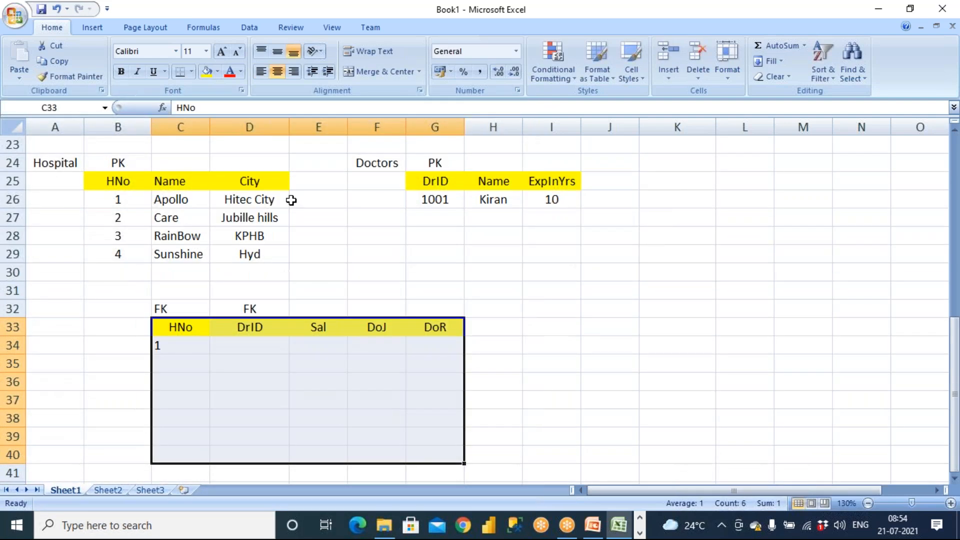
Step: Centre-align the linking table's range and enter DrID 1001 and Sal 5000 in row 34
{"action": "left_click", "coordinate": [277, 72]}
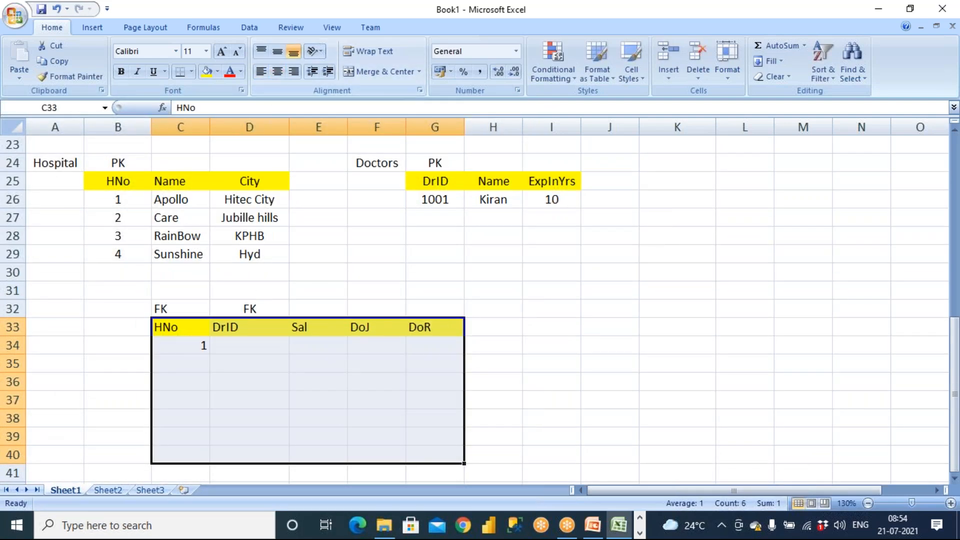
{"action": "left_click", "coordinate": [277, 71]}
{"action": "left_click", "coordinate": [246, 341]}
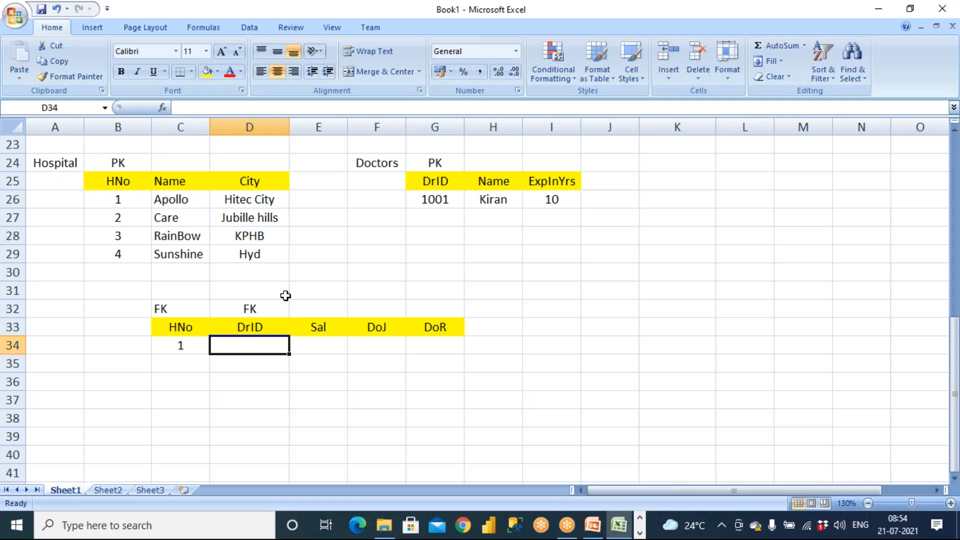
{"action": "type", "text": "1001"}
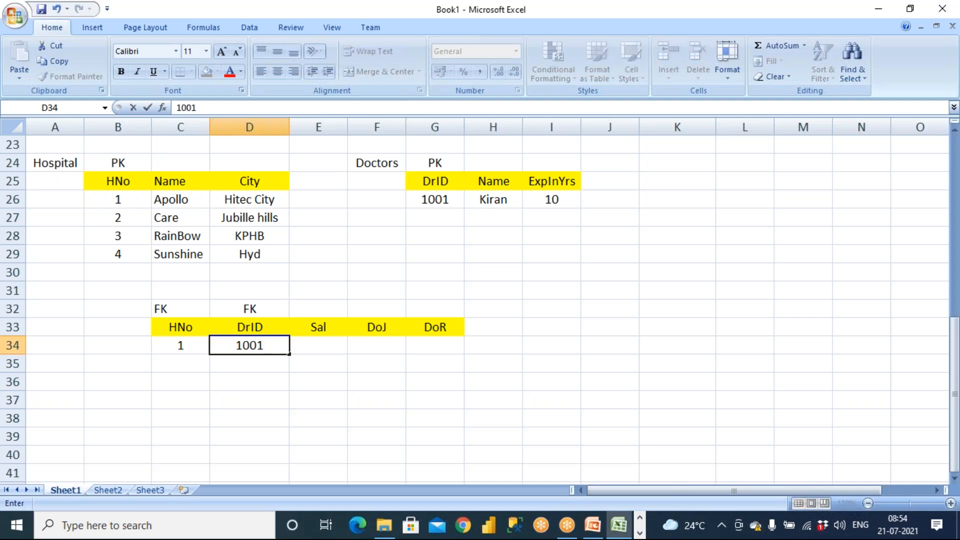
{"action": "key", "text": "Tab"}
{"action": "type", "text": "5000"}
{"action": "key", "text": "Tab"}
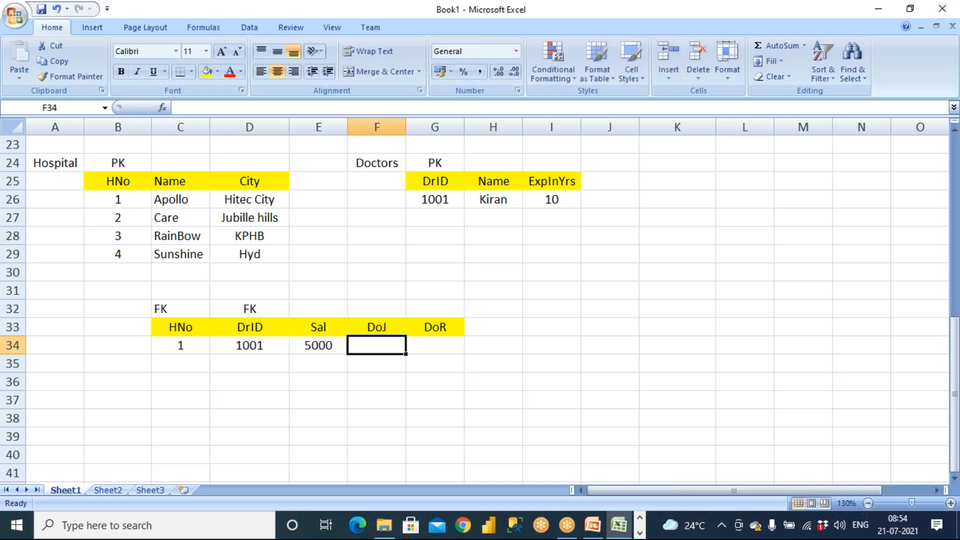
Step: Complete row 34 with DoJ Jan 1, 2016 and DoR null, and auto-fit column F to its contents
{"action": "type", "text": "Jan 1"}
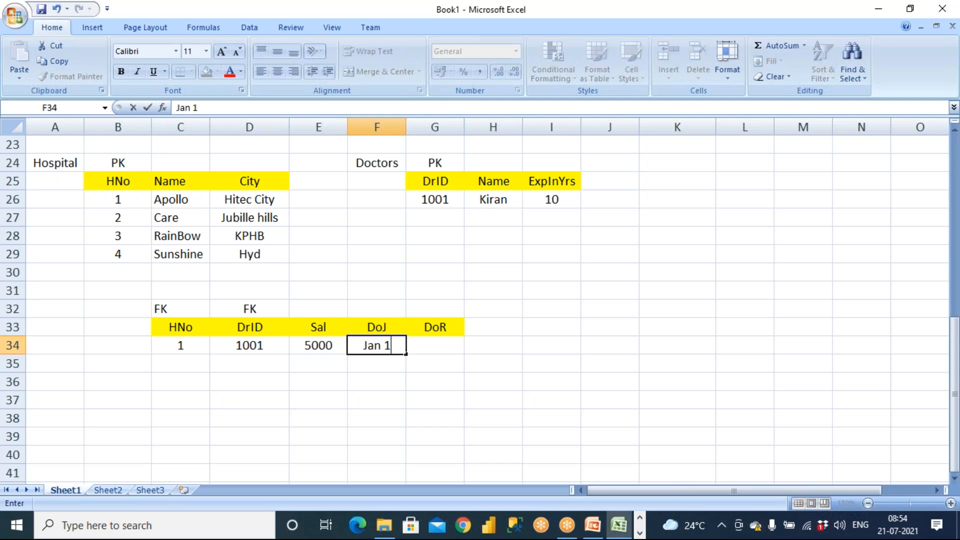
{"action": "type", "text": ", 201"}
{"action": "key", "text": "Tab"}
{"action": "type", "text": "null"}
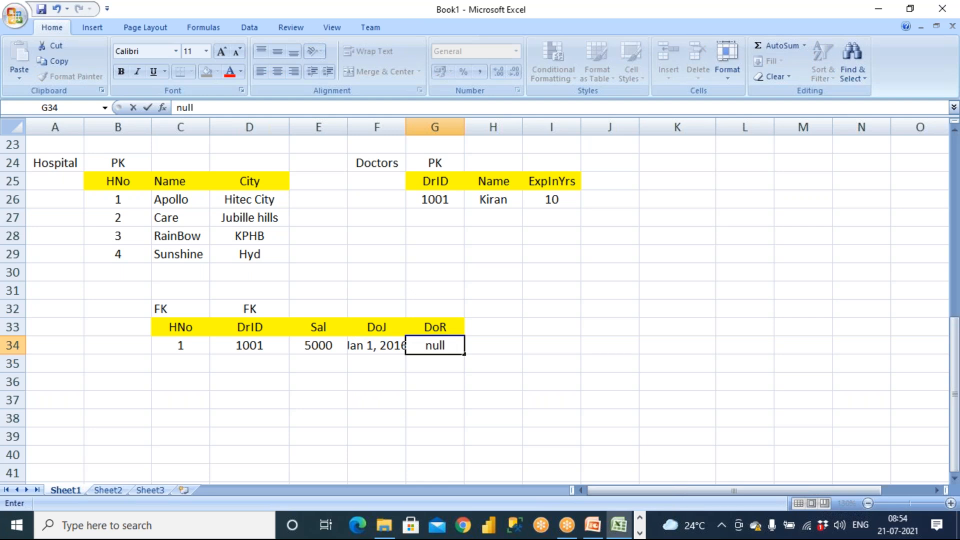
{"action": "left_click", "coordinate": [477, 386]}
{"action": "double_click", "coordinate": [406, 126]}
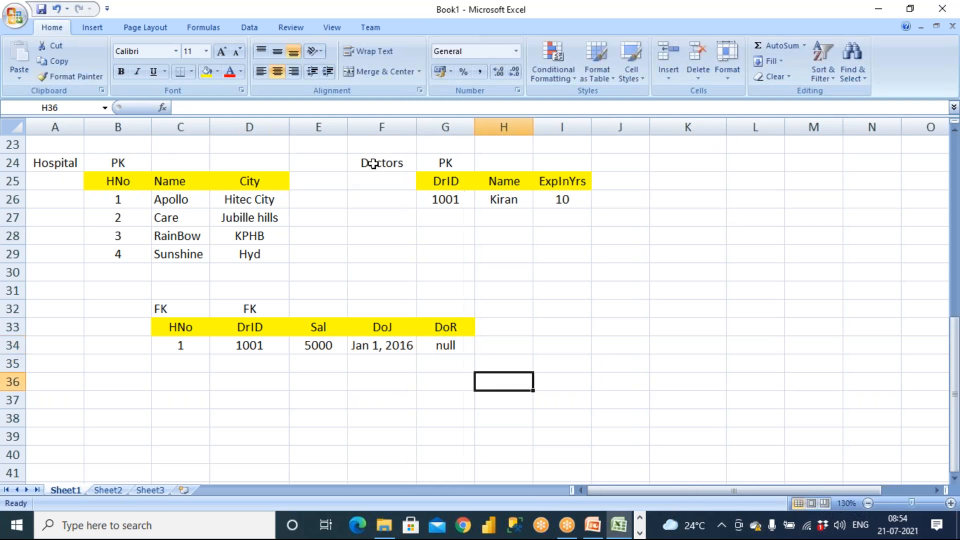
Step: Fill the row 34 record down into C35:G35 and set the HNo in C35 to 3
{"action": "left_click_drag", "start_coordinate": [182, 360], "coordinate": [426, 360]}
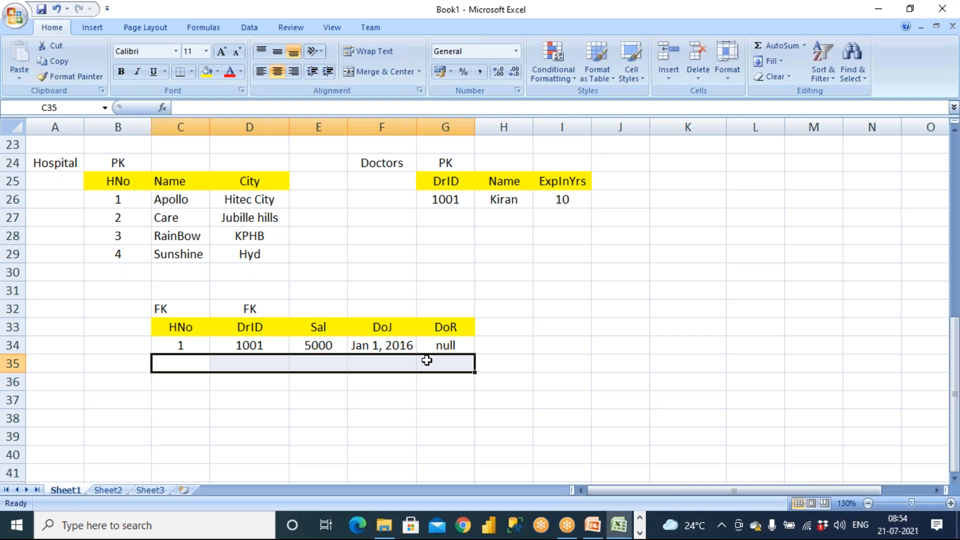
{"action": "key", "text": "ctrl+d"}
{"action": "left_click", "coordinate": [197, 368]}
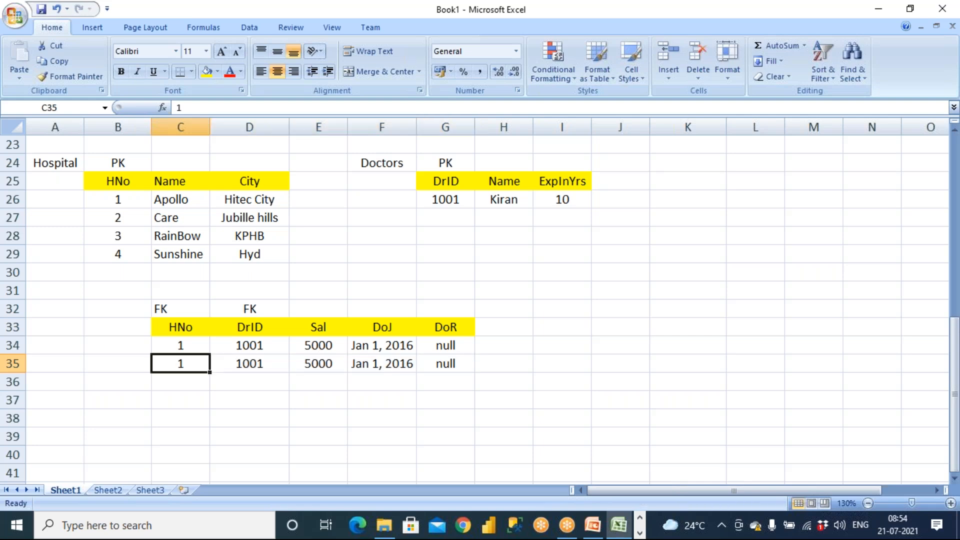
{"action": "type", "text": "3"}
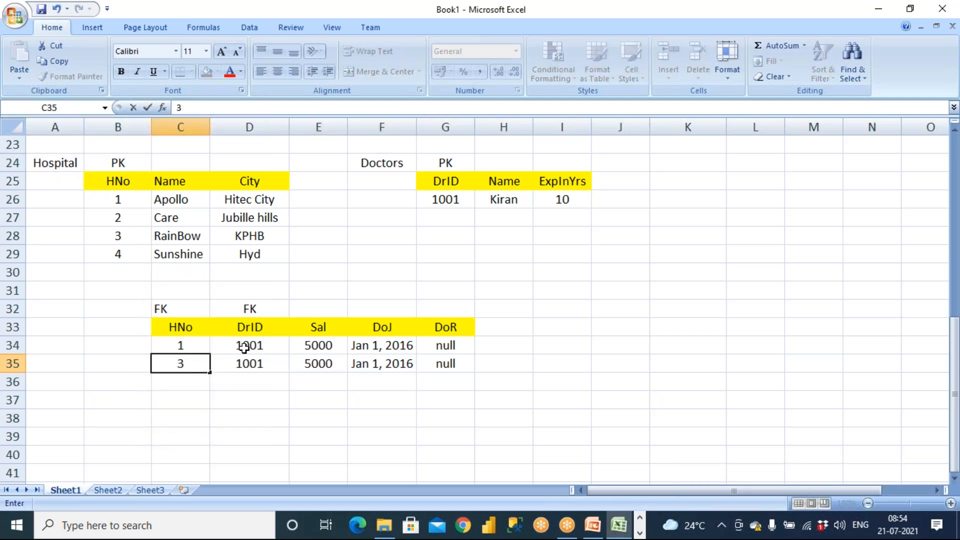
{"action": "left_click", "coordinate": [259, 368]}
Step: Set the salaries to 50000 in cell E34 and 45000 in cell E35
{"action": "left_click", "coordinate": [345, 343]}
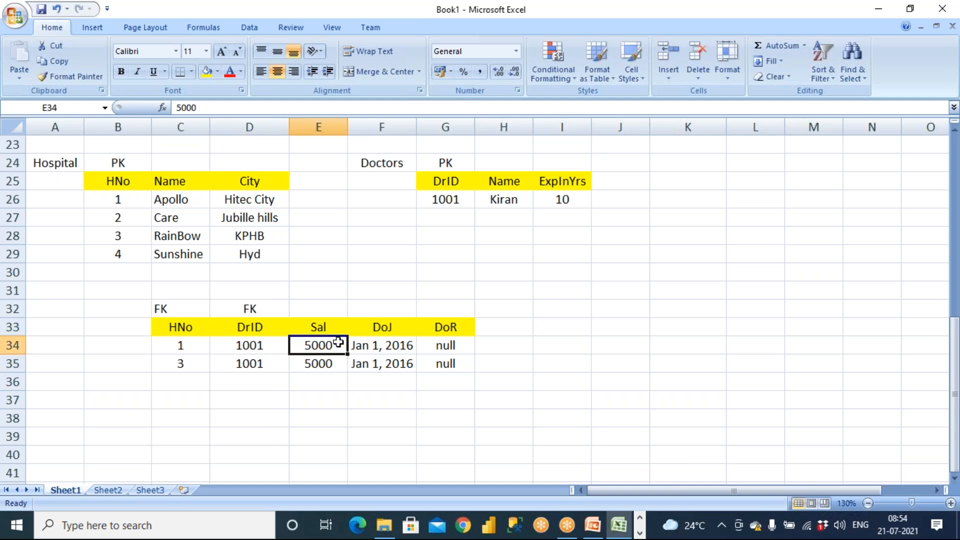
{"action": "double_click", "coordinate": [339, 342]}
{"action": "type", "text": "0"}
{"action": "double_click", "coordinate": [318, 364]}
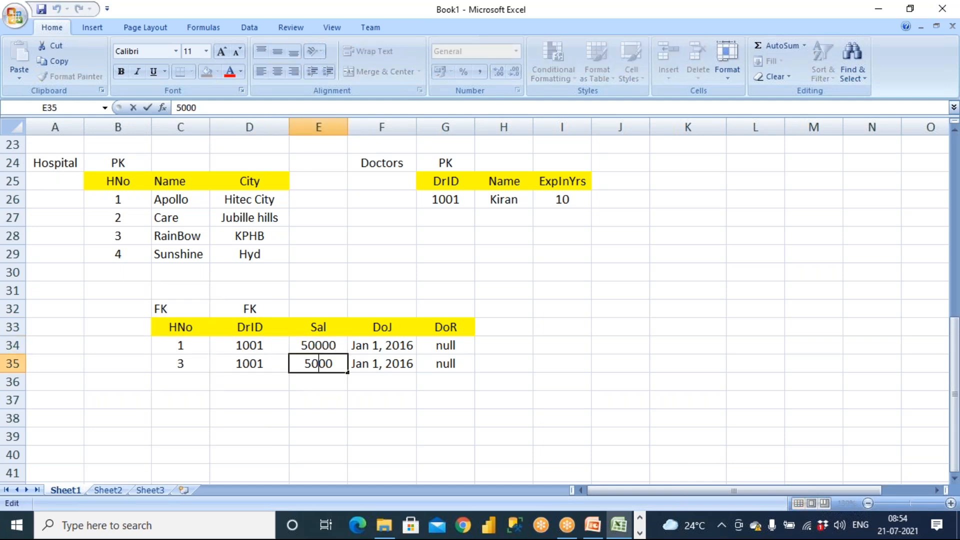
{"action": "key", "text": "shift+Right"}
{"action": "type", "text": "45"}
{"action": "left_click", "coordinate": [322, 413]}
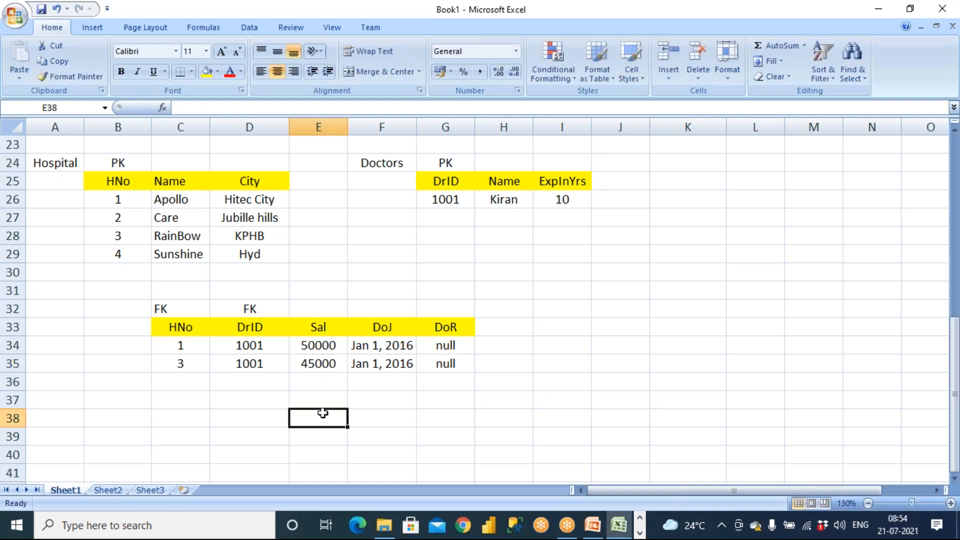
Step: Change the DoJ in cell F35 to Oct 23, 2017 and auto-fit column F to the longer date
{"action": "left_click", "coordinate": [367, 365]}
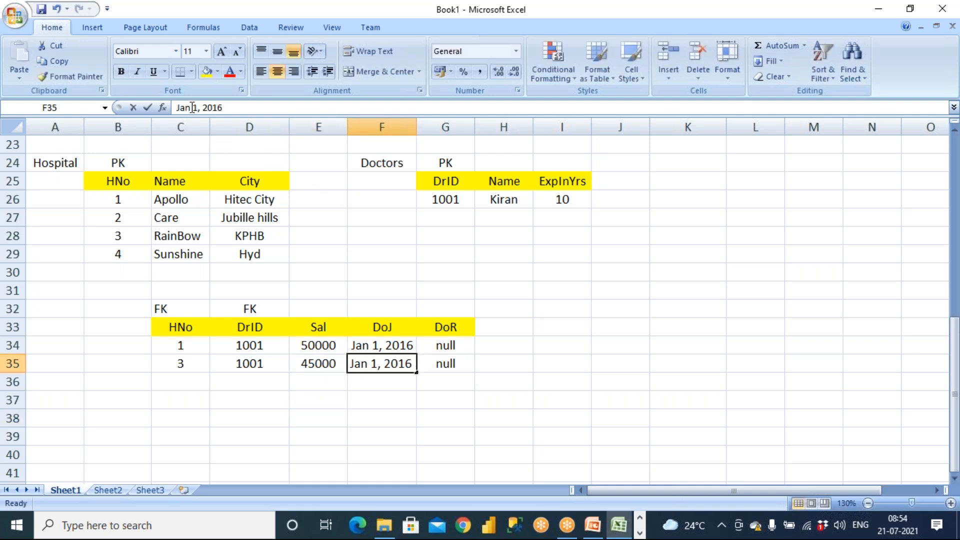
{"action": "left_click_drag", "start_coordinate": [192, 108], "coordinate": [177, 108]}
{"action": "type", "text": "Oct 23"}
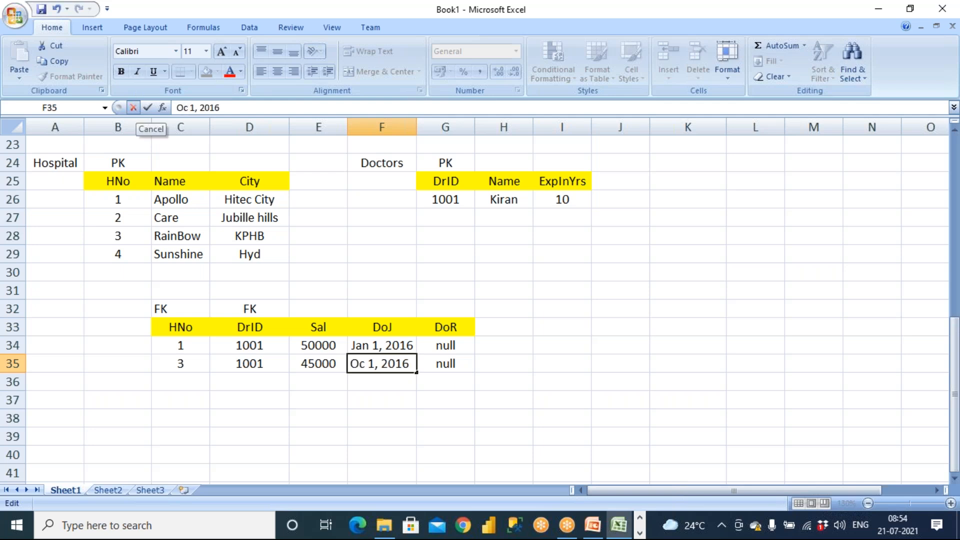
{"action": "key", "text": "Delete"}
{"action": "key", "text": "Delete"}
{"action": "key", "text": "Delete"}
{"action": "key", "text": "Delete"}
{"action": "key", "text": "Delete"}
{"action": "key", "text": "Delete"}
{"action": "key", "text": "Delete"}
{"action": "key", "text": "Delete"}
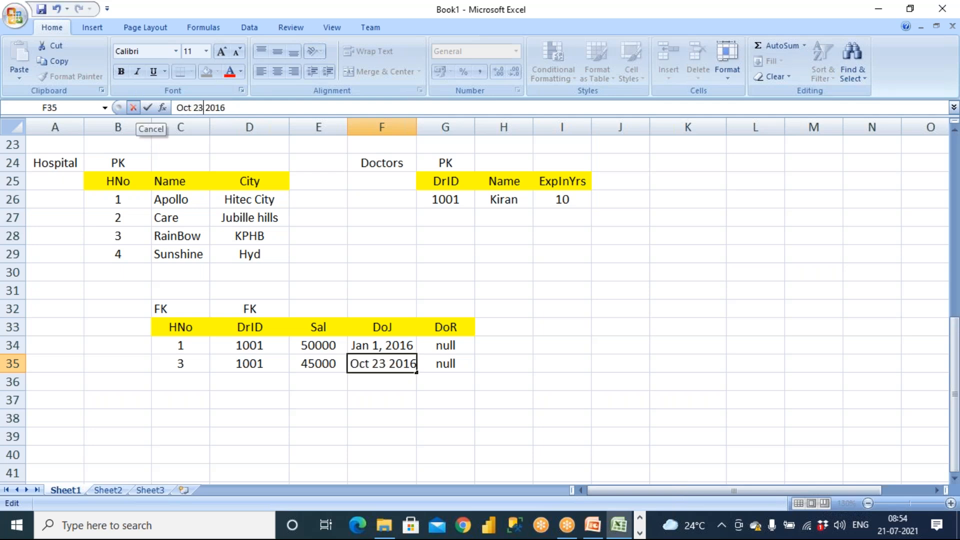
{"action": "type", "text": ", 2017"}
{"action": "key", "text": "Tab"}
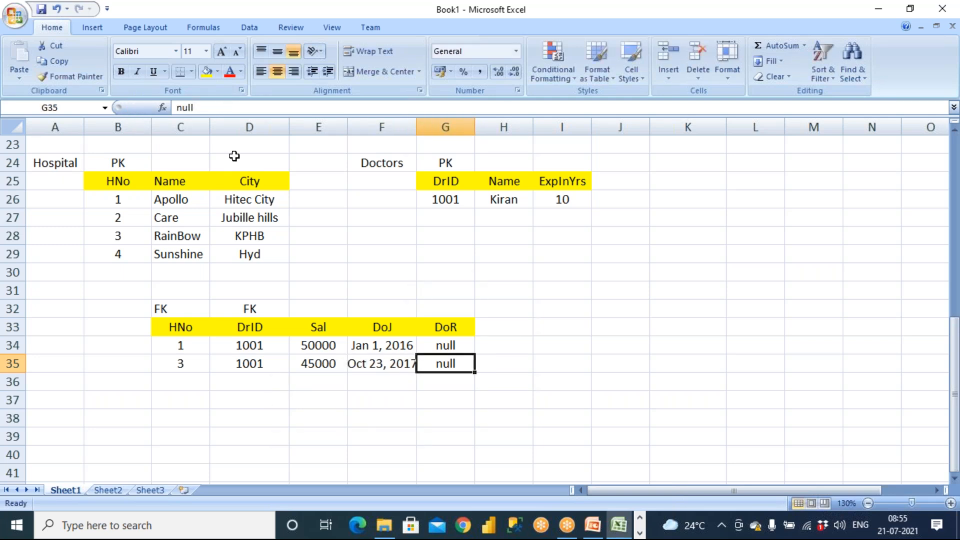
{"action": "left_click", "coordinate": [456, 292]}
{"action": "left_click_drag", "start_coordinate": [418, 123], "coordinate": [418, 123]}
{"action": "double_click", "coordinate": [418, 123]}
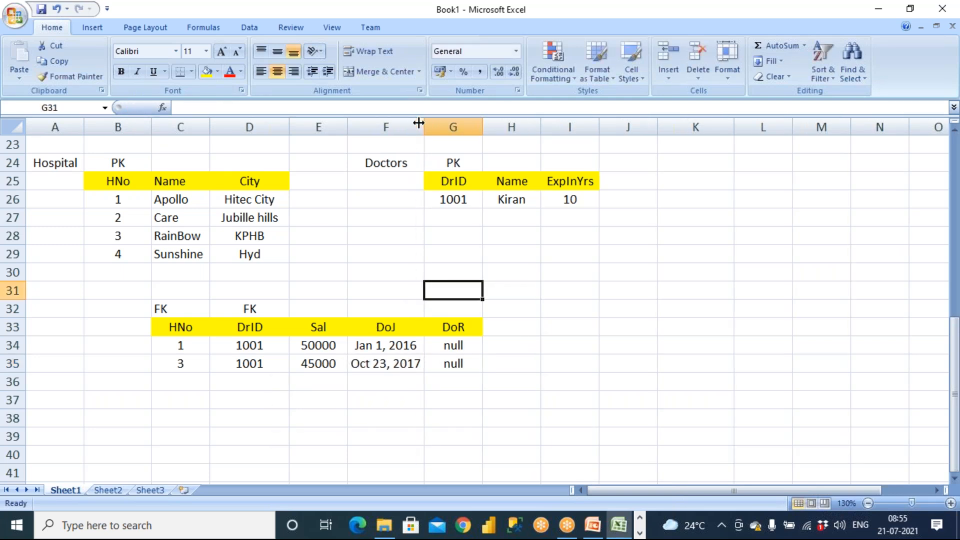
Step: Title the linking table by entering "Admission" in cell E31
{"action": "left_click_drag", "start_coordinate": [180, 327], "coordinate": [426, 373]}
{"action": "left_click", "coordinate": [322, 290]}
{"action": "type", "text": "Admission"}
{"action": "key", "text": "Tab"}
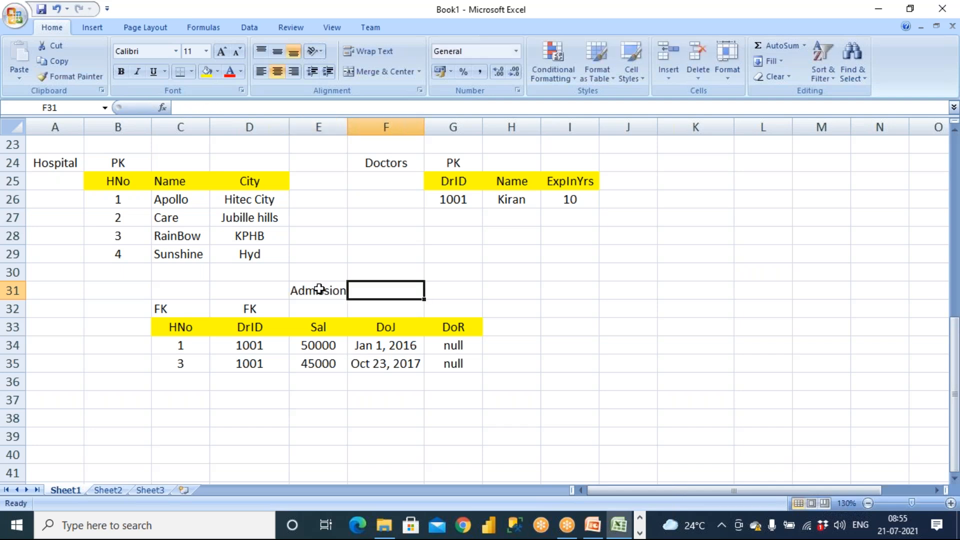
{"action": "left_click", "coordinate": [679, 21]}
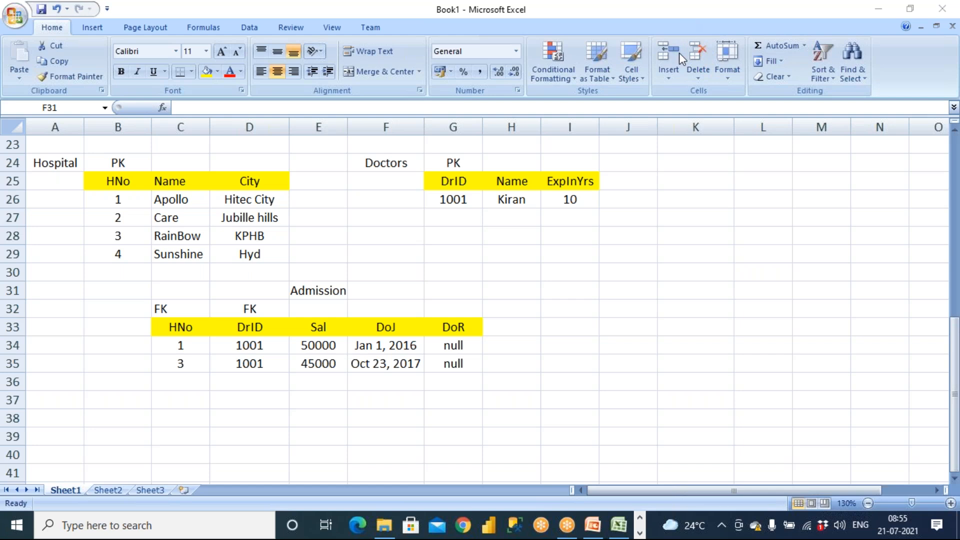
Step: Add a second Doctors record in row 27 with DrID 1002, the doctor's name and ExpInYrs 12
{"action": "left_click", "coordinate": [456, 223]}
{"action": "type", "text": "1002"}
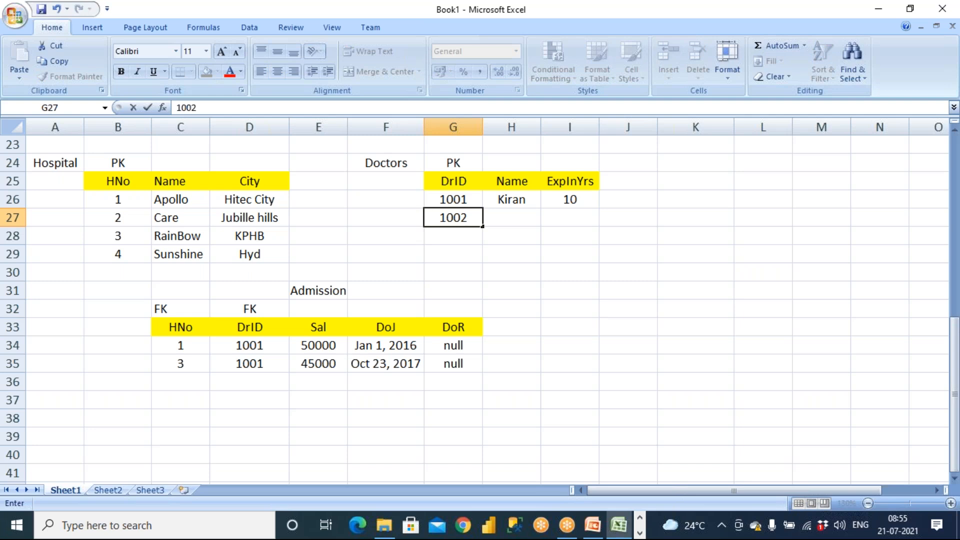
{"action": "key", "text": "Tab"}
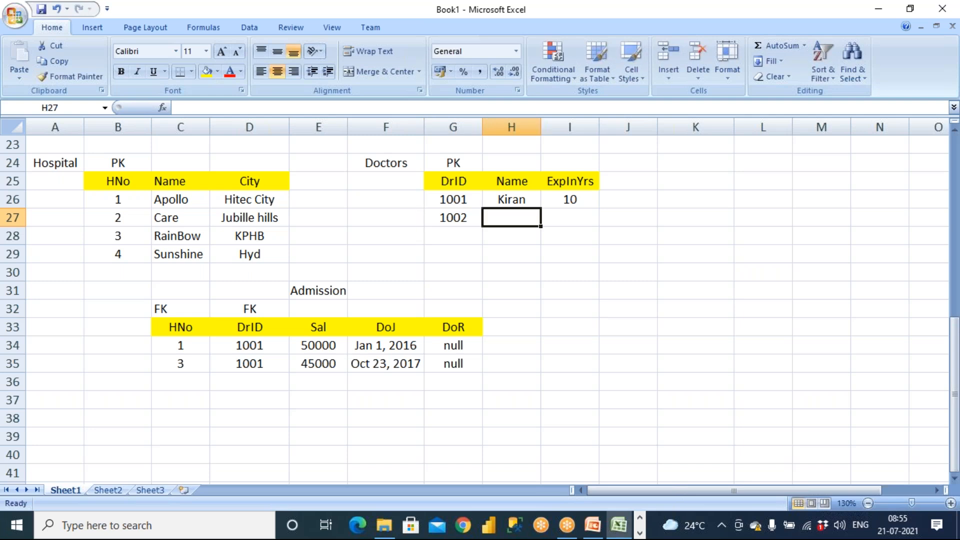
{"action": "type", "text": "Ram"}
{"action": "key", "text": "Tab"}
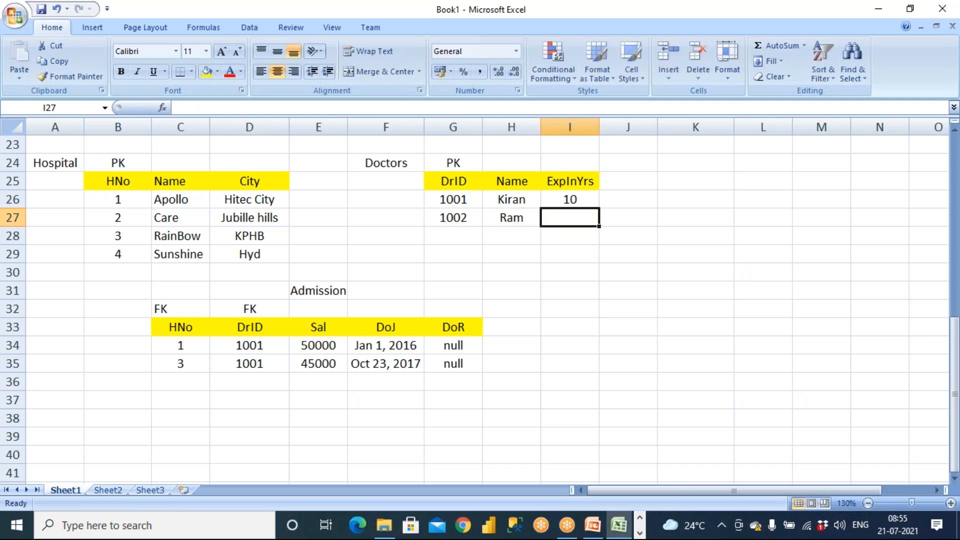
{"action": "type", "text": "12"}
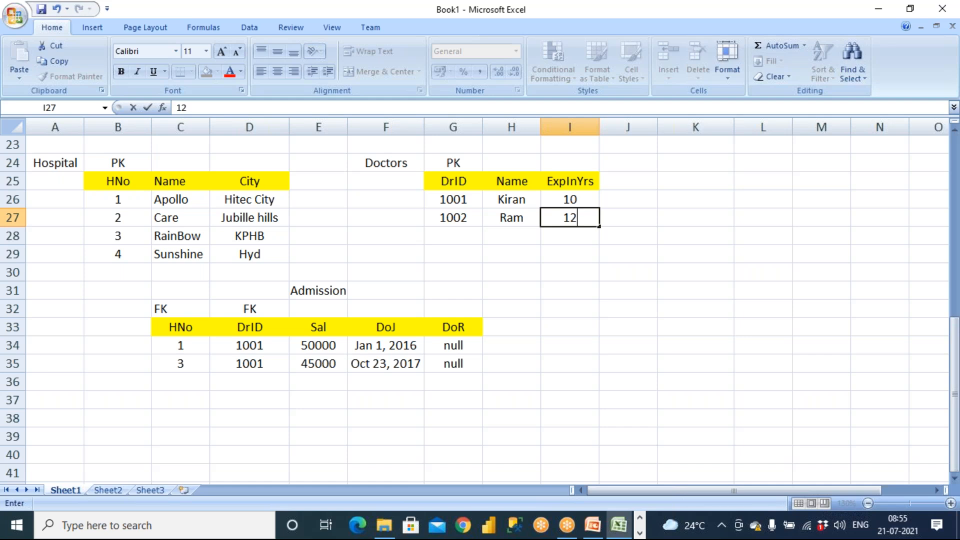
{"action": "left_click", "coordinate": [522, 311]}
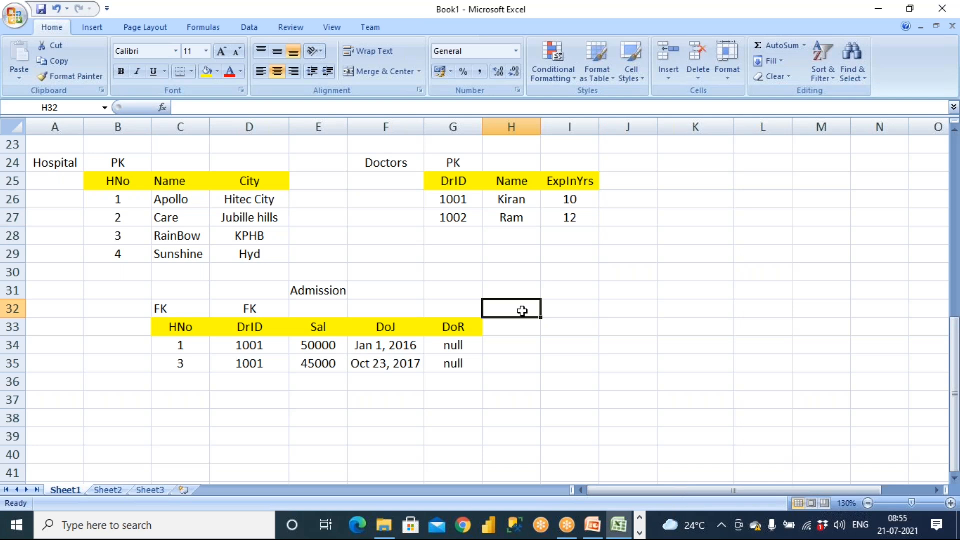
Step: Add a linking-table record in row 36 with HNo 4, DrID 1002, Sal 35000, DoJ Oct 23, 2017 and DoR null
{"action": "left_click", "coordinate": [454, 219]}
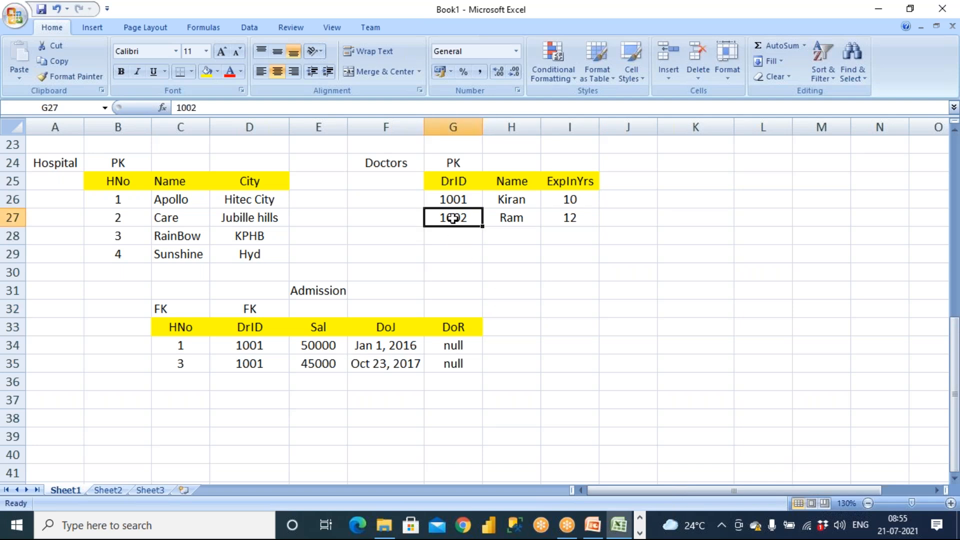
{"action": "left_click", "coordinate": [193, 253]}
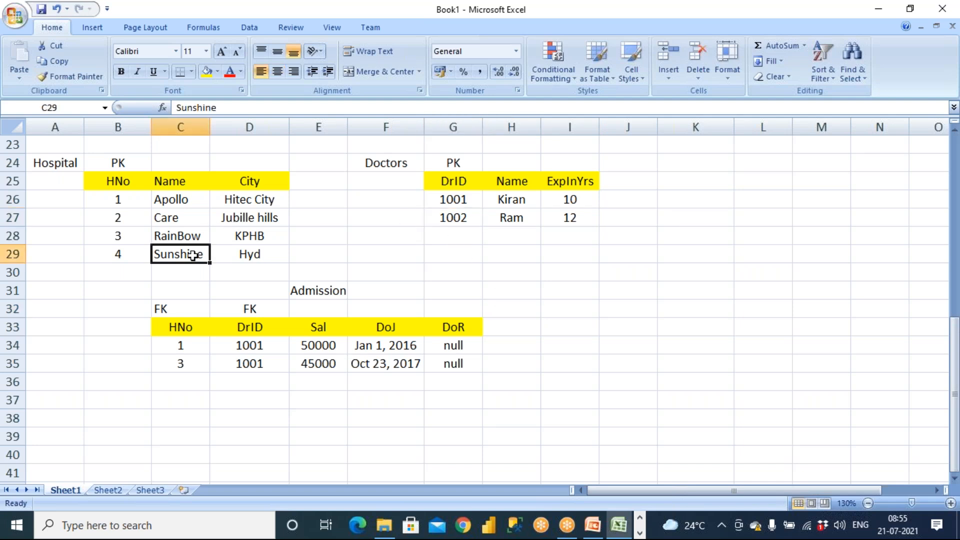
{"action": "left_click", "coordinate": [186, 380]}
{"action": "type", "text": "4"}
{"action": "key", "text": "Tab"}
{"action": "type", "text": "1002"}
{"action": "key", "text": "Tab"}
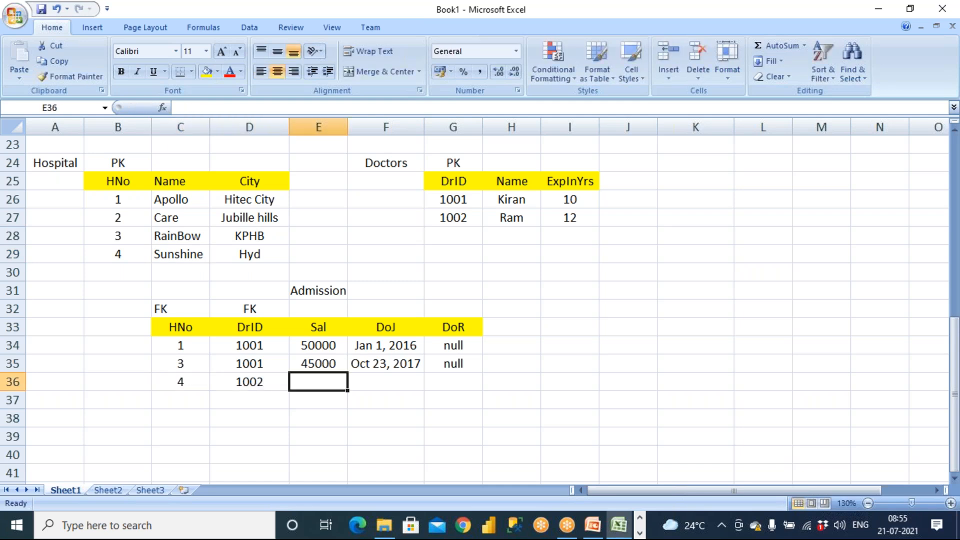
{"action": "type", "text": "35000"}
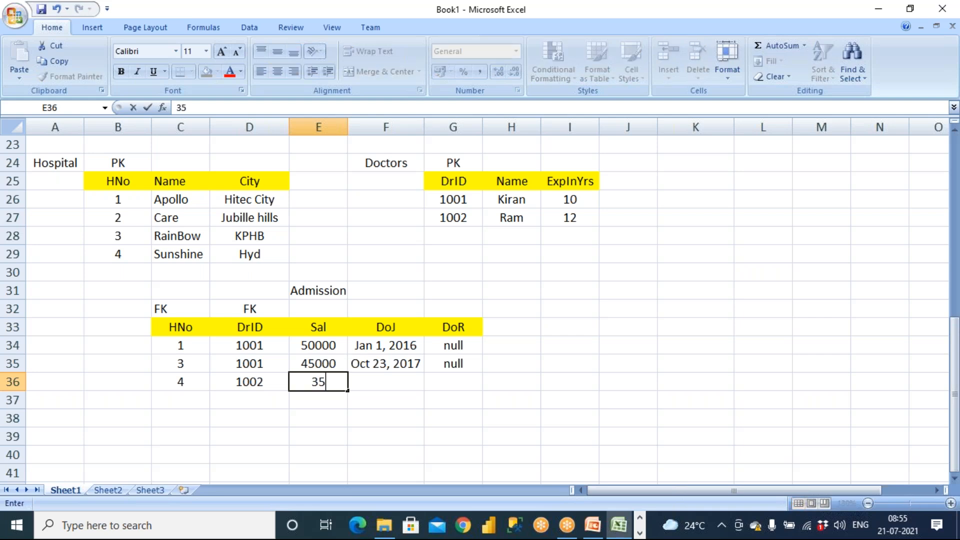
{"action": "key", "text": "Tab"}
{"action": "type", "text": "Oct 23, 2017"}
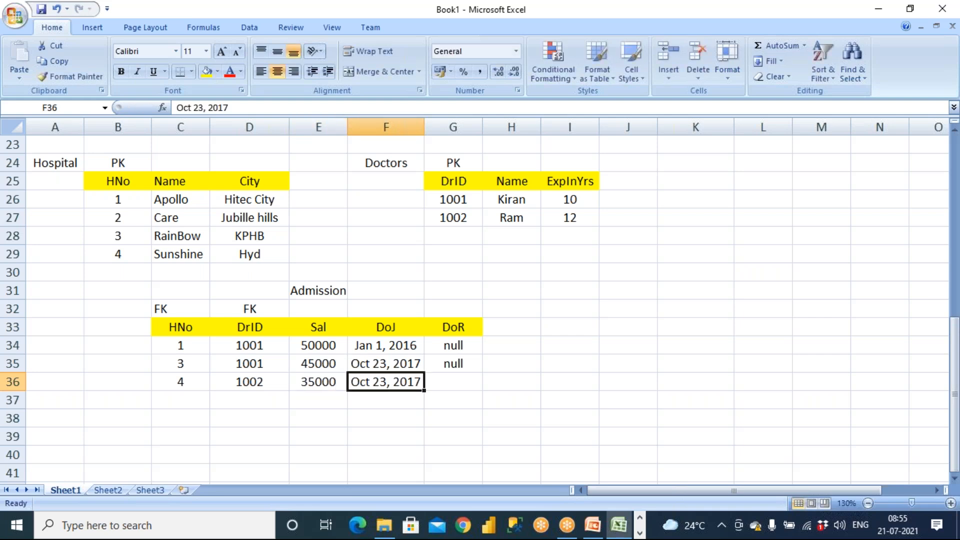
{"action": "key", "text": "Tab"}
{"action": "type", "text": "n"}
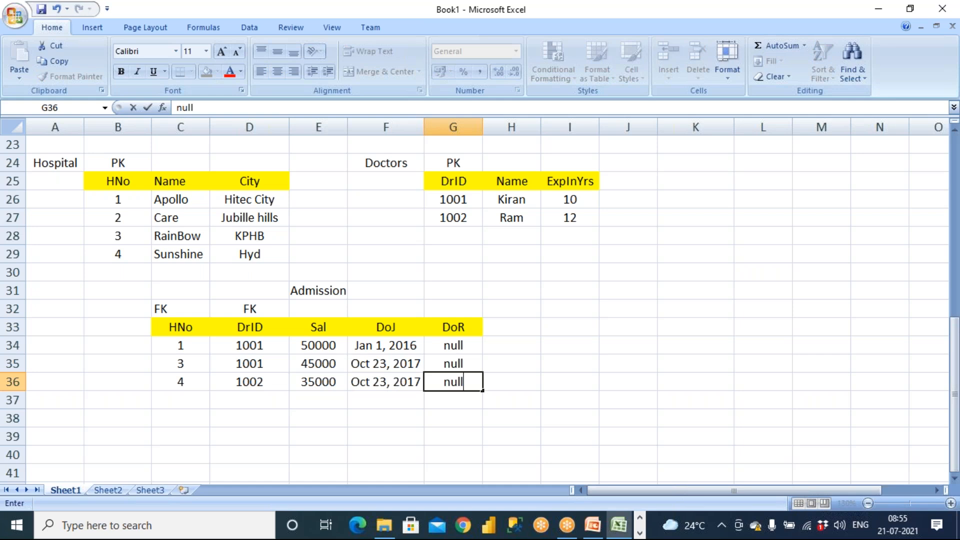
Step: Start an Admission record in row 37 with HNo 2, DrID 1002 and Sal 69000
{"action": "left_click", "coordinate": [129, 218]}
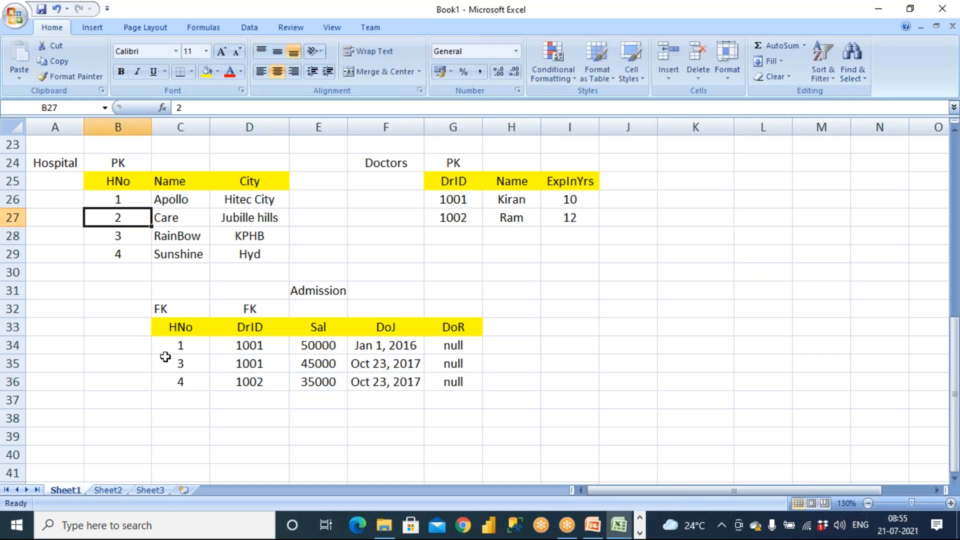
{"action": "left_click", "coordinate": [185, 395]}
{"action": "type", "text": "2"}
{"action": "left_click", "coordinate": [242, 403]}
{"action": "type", "text": "1002"}
{"action": "left_click", "coordinate": [307, 402]}
{"action": "type", "text": "69000"}
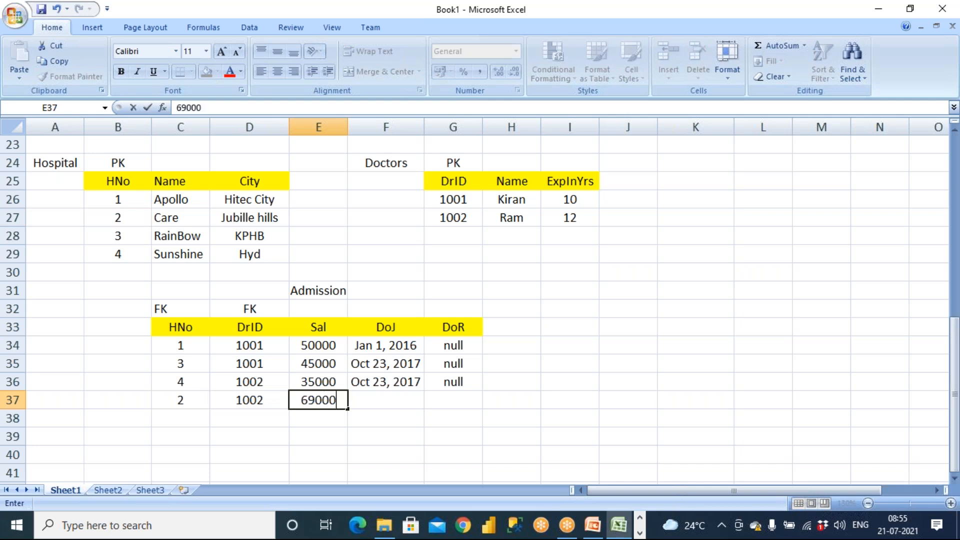
{"action": "key", "text": "Tab"}
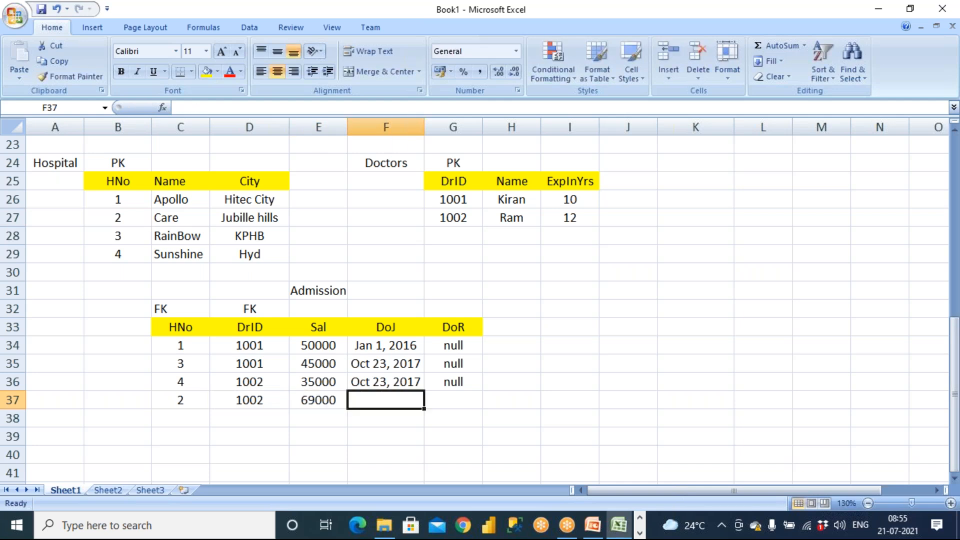
Step: Complete the row 37 Admission record with DoJ Apr 10, 2020 and DoR null
{"action": "key", "text": "ctrl+d"}
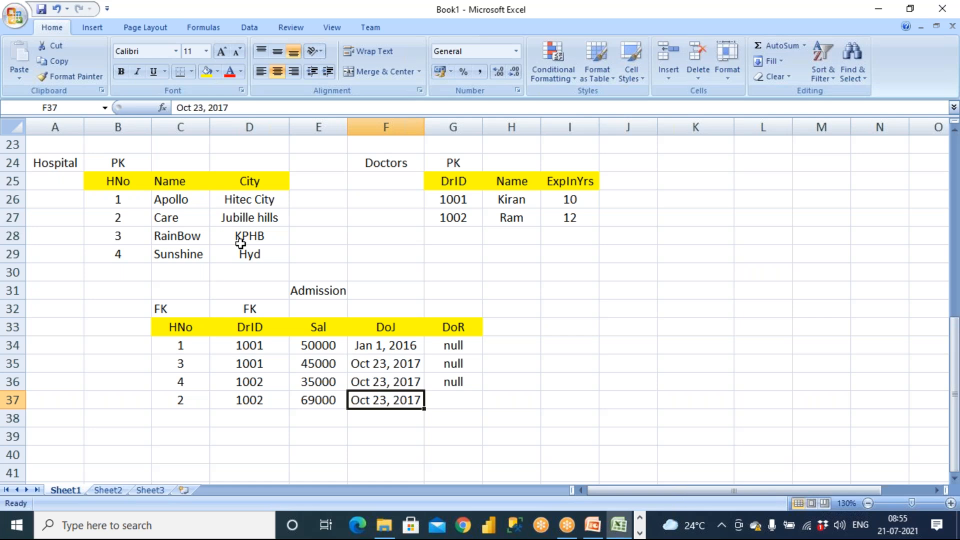
{"action": "left_click", "coordinate": [234, 107]}
{"action": "key", "text": "BackSpace"}
{"action": "key", "text": "BackSpace"}
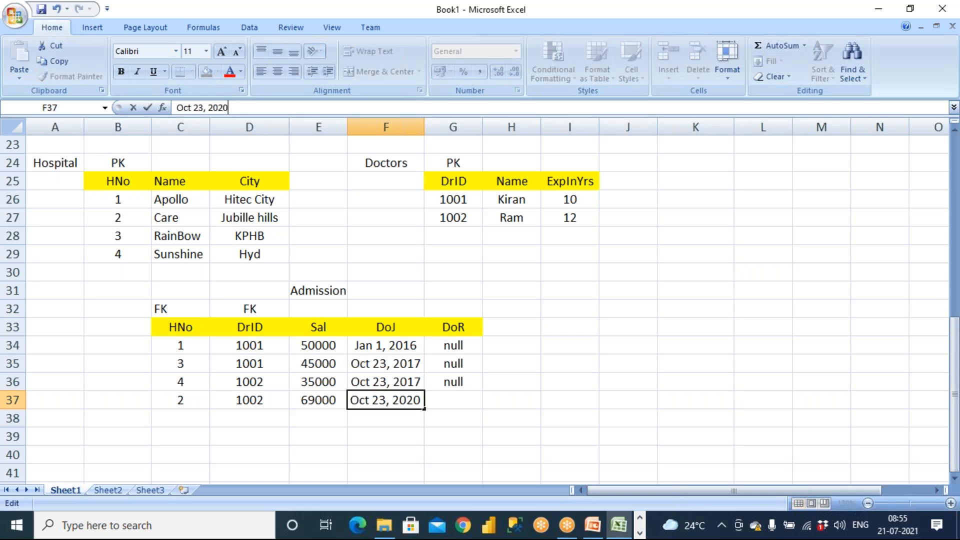
{"action": "key", "text": "shift+Right"}
{"action": "key", "text": "shift+Right"}
{"action": "type", "text": "Apr"}
{"action": "key", "text": "Right"}
{"action": "key", "text": "shift+Right"}
{"action": "key", "text": "shift+Right"}
{"action": "type", "text": "10"}
{"action": "key", "text": "Tab"}
{"action": "type", "text": "n"}
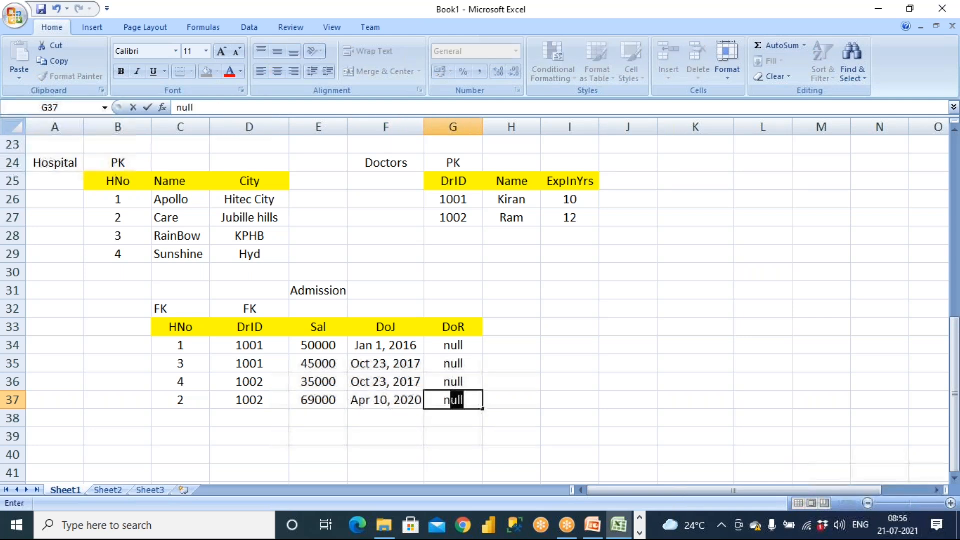
{"action": "left_click", "coordinate": [528, 329]}
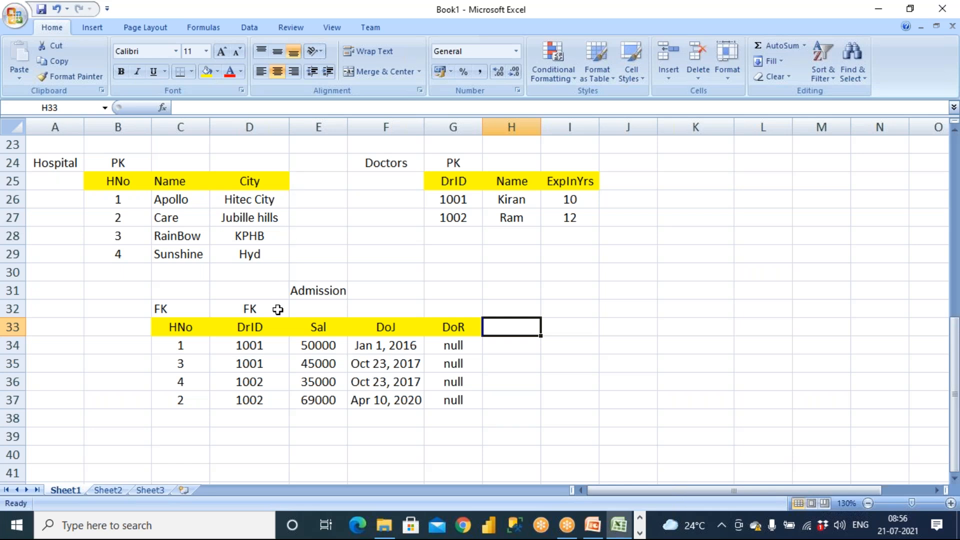
{"action": "left_click_drag", "start_coordinate": [177, 290], "coordinate": [430, 424]}
{"action": "left_click", "coordinate": [369, 421]}
{"action": "left_click", "coordinate": [311, 289]}
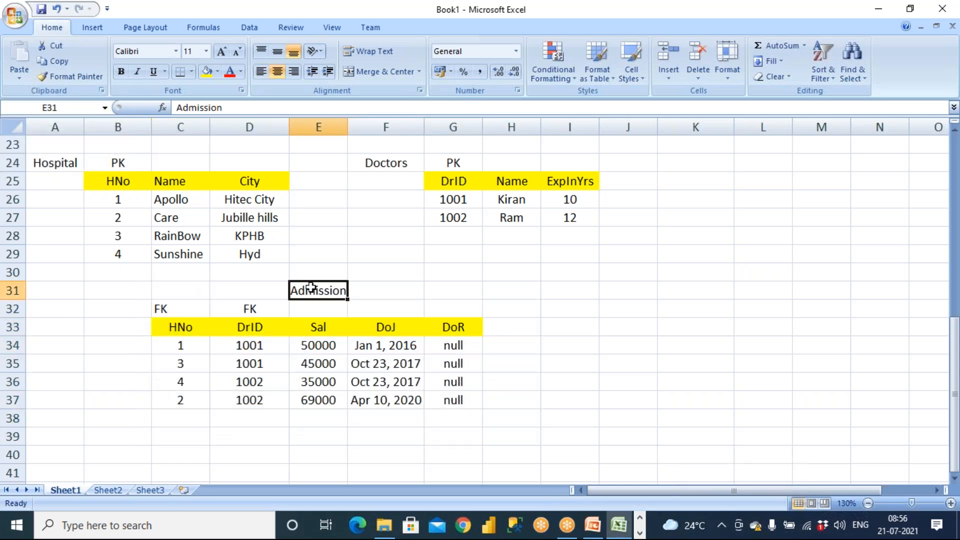
Step: Annotate the screen with circled primary and foreign keys, lines connecting the matching keys, and the label "BRIDGE" beside Admission
{"action": "left_click", "coordinate": [611, 11]}
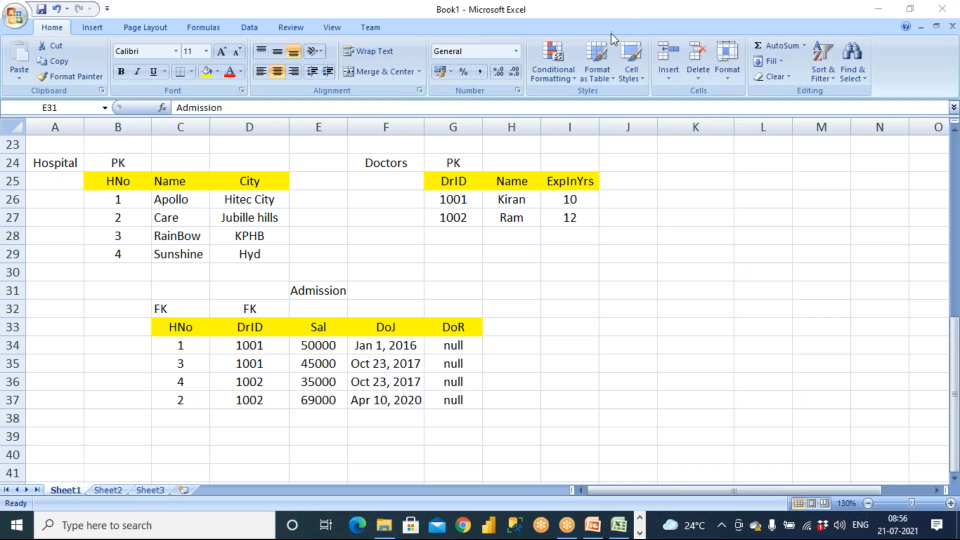
{"action": "mouse_move", "coordinate": [131, 144]}
{"action": "left_mouse_down"}
{"action": "mouse_move", "coordinate": [128, 196]}
{"action": "mouse_move", "coordinate": [114, 153]}
{"action": "mouse_move", "coordinate": [150, 266]}
{"action": "mouse_move", "coordinate": [143, 324]}
{"action": "mouse_move", "coordinate": [205, 306]}
{"action": "left_mouse_up"}
{"action": "left_click_drag", "start_coordinate": [150, 266], "coordinate": [154, 292]}
{"action": "left_click_drag", "start_coordinate": [142, 280], "coordinate": [154, 293]}
{"action": "mouse_move", "coordinate": [474, 145]}
{"action": "left_mouse_down"}
{"action": "mouse_move", "coordinate": [447, 142]}
{"action": "mouse_move", "coordinate": [485, 167]}
{"action": "mouse_move", "coordinate": [449, 169]}
{"action": "mouse_move", "coordinate": [281, 251]}
{"action": "mouse_move", "coordinate": [243, 340]}
{"action": "mouse_move", "coordinate": [256, 295]}
{"action": "left_mouse_up"}
{"action": "mouse_move", "coordinate": [355, 270]}
{"action": "left_mouse_down"}
{"action": "mouse_move", "coordinate": [285, 302]}
{"action": "mouse_move", "coordinate": [341, 256]}
{"action": "mouse_move", "coordinate": [394, 287]}
{"action": "mouse_move", "coordinate": [442, 263]}
{"action": "mouse_move", "coordinate": [453, 265]}
{"action": "mouse_move", "coordinate": [450, 278]}
{"action": "mouse_move", "coordinate": [485, 265]}
{"action": "mouse_move", "coordinate": [494, 282]}
{"action": "mouse_move", "coordinate": [496, 265]}
{"action": "mouse_move", "coordinate": [524, 260]}
{"action": "left_mouse_up"}
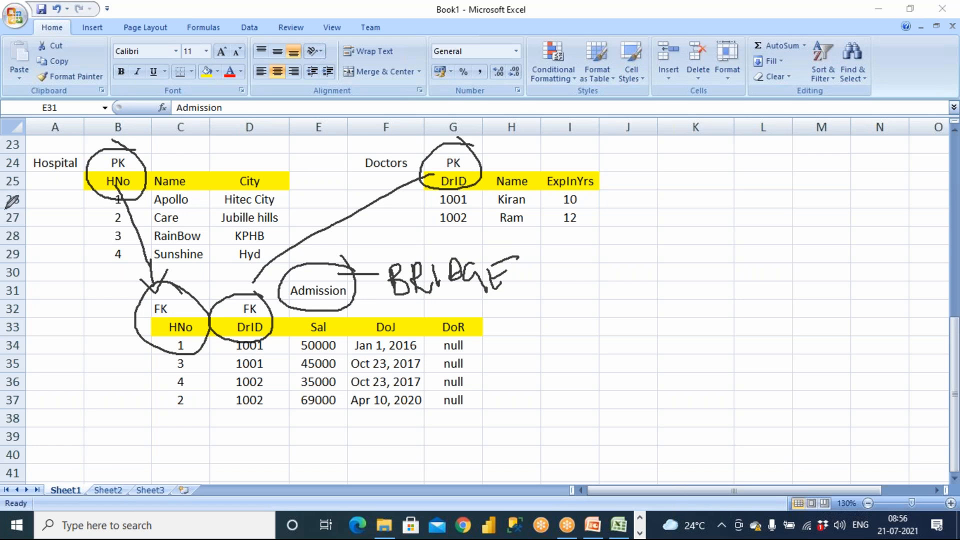
Step: Handwrite a 1 beside each of the Hospital, Doctors and Admission tables and the total 3
{"action": "left_click_drag", "start_coordinate": [63, 205], "coordinate": [74, 245]}
{"action": "left_click_drag", "start_coordinate": [611, 212], "coordinate": [618, 246]}
{"action": "left_click_drag", "start_coordinate": [499, 345], "coordinate": [504, 379]}
{"action": "mouse_move", "coordinate": [612, 350]}
{"action": "left_mouse_down"}
{"action": "mouse_move", "coordinate": [621, 379]}
{"action": "mouse_move", "coordinate": [607, 403]}
{"action": "left_mouse_up"}
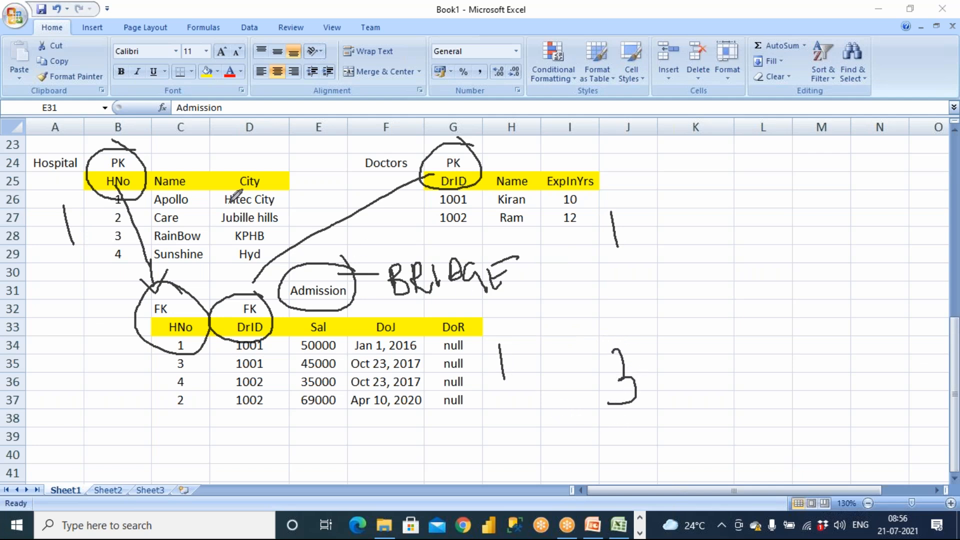
Step: Tick the primary and foreign keys and handwrite the notes "2 PK", "2 FK", "2 Tab" and "B" beside the tables
{"action": "left_click_drag", "start_coordinate": [132, 165], "coordinate": [167, 147]}
{"action": "left_click_drag", "start_coordinate": [477, 165], "coordinate": [499, 140]}
{"action": "left_click_drag", "start_coordinate": [630, 424], "coordinate": [696, 438]}
{"action": "left_click_drag", "start_coordinate": [703, 421], "coordinate": [709, 438]}
{"action": "left_click_drag", "start_coordinate": [173, 303], "coordinate": [193, 284]}
{"action": "left_click_drag", "start_coordinate": [243, 305], "coordinate": [250, 281]}
{"action": "mouse_move", "coordinate": [641, 467]}
{"action": "left_mouse_down"}
{"action": "mouse_move", "coordinate": [685, 482]}
{"action": "mouse_move", "coordinate": [700, 459]}
{"action": "left_mouse_up"}
{"action": "mouse_move", "coordinate": [698, 456]}
{"action": "left_mouse_down"}
{"action": "mouse_move", "coordinate": [699, 480]}
{"action": "mouse_move", "coordinate": [715, 453]}
{"action": "left_mouse_up"}
{"action": "mouse_move", "coordinate": [584, 307]}
{"action": "left_mouse_down"}
{"action": "mouse_move", "coordinate": [631, 324]}
{"action": "mouse_move", "coordinate": [634, 296]}
{"action": "mouse_move", "coordinate": [655, 320]}
{"action": "left_mouse_up"}
{"action": "left_click_drag", "start_coordinate": [609, 345], "coordinate": [633, 384]}
{"action": "mouse_move", "coordinate": [645, 344]}
{"action": "left_mouse_down"}
{"action": "mouse_move", "coordinate": [646, 372]}
{"action": "mouse_move", "coordinate": [669, 366]}
{"action": "mouse_move", "coordinate": [673, 374]}
{"action": "left_mouse_up"}
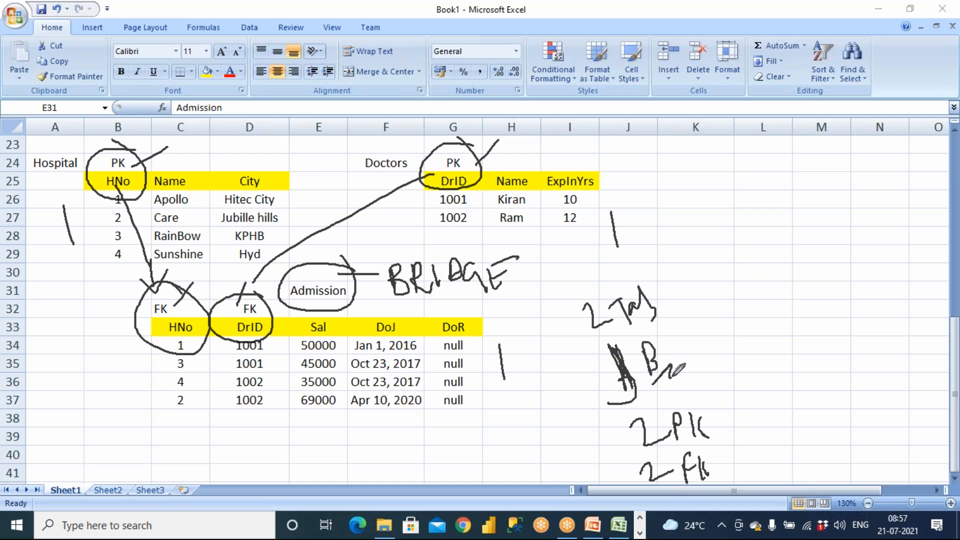
Step: Draw boxes around the Hospital and Doctors tables and join them with a line marked m on both ends
{"action": "mouse_move", "coordinate": [82, 164]}
{"action": "left_mouse_down"}
{"action": "mouse_move", "coordinate": [83, 274]}
{"action": "mouse_move", "coordinate": [291, 276]}
{"action": "mouse_move", "coordinate": [239, 158]}
{"action": "mouse_move", "coordinate": [131, 158]}
{"action": "left_mouse_up"}
{"action": "mouse_move", "coordinate": [395, 140]}
{"action": "left_mouse_down"}
{"action": "mouse_move", "coordinate": [398, 256]}
{"action": "mouse_move", "coordinate": [632, 238]}
{"action": "mouse_move", "coordinate": [537, 134]}
{"action": "mouse_move", "coordinate": [465, 143]}
{"action": "left_mouse_up"}
{"action": "left_click_drag", "start_coordinate": [297, 215], "coordinate": [370, 214]}
{"action": "left_click_drag", "start_coordinate": [315, 196], "coordinate": [356, 196]}
{"action": "mouse_move", "coordinate": [367, 200]}
{"action": "left_mouse_down"}
{"action": "mouse_move", "coordinate": [378, 191]}
{"action": "mouse_move", "coordinate": [392, 205]}
{"action": "mouse_move", "coordinate": [400, 196]}
{"action": "left_mouse_up"}
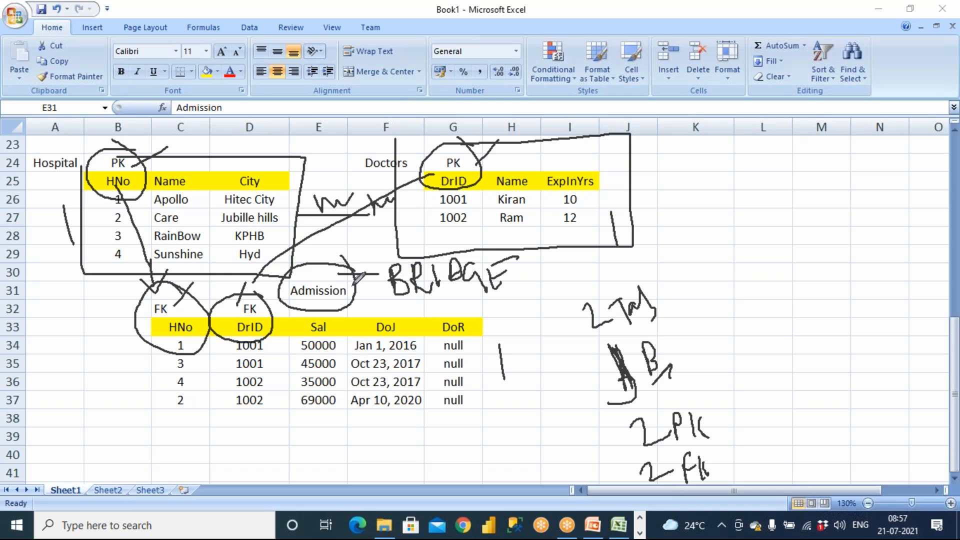
Step: Box the Admission table, mark its 1 and m relationship ends to both parent tables, and clear the screen annotations
{"action": "mouse_move", "coordinate": [113, 312]}
{"action": "left_mouse_down"}
{"action": "mouse_move", "coordinate": [253, 450]}
{"action": "mouse_move", "coordinate": [497, 385]}
{"action": "mouse_move", "coordinate": [452, 300]}
{"action": "mouse_move", "coordinate": [115, 305]}
{"action": "mouse_move", "coordinate": [107, 328]}
{"action": "left_mouse_up"}
{"action": "left_click_drag", "start_coordinate": [50, 252], "coordinate": [64, 275]}
{"action": "mouse_move", "coordinate": [62, 331]}
{"action": "left_mouse_down"}
{"action": "mouse_move", "coordinate": [76, 350]}
{"action": "mouse_move", "coordinate": [115, 320]}
{"action": "left_mouse_up"}
{"action": "mouse_move", "coordinate": [499, 374]}
{"action": "left_mouse_down"}
{"action": "mouse_move", "coordinate": [513, 395]}
{"action": "mouse_move", "coordinate": [544, 381]}
{"action": "mouse_move", "coordinate": [523, 328]}
{"action": "mouse_move", "coordinate": [527, 303]}
{"action": "left_mouse_up"}
{"action": "left_click_drag", "start_coordinate": [545, 271], "coordinate": [561, 265]}
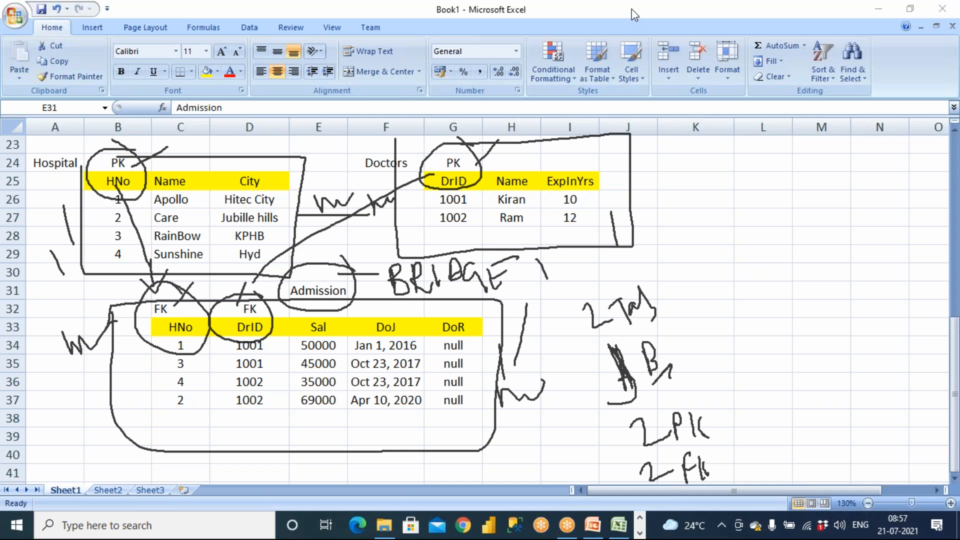
{"action": "left_click", "coordinate": [627, 103]}
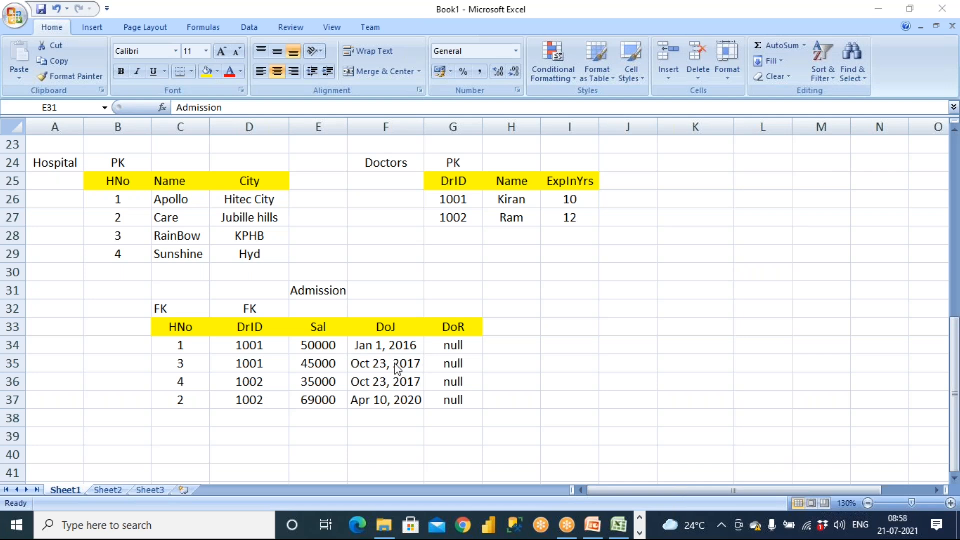
{"action": "left_click", "coordinate": [323, 293]}
{"action": "left_click", "coordinate": [610, 199]}
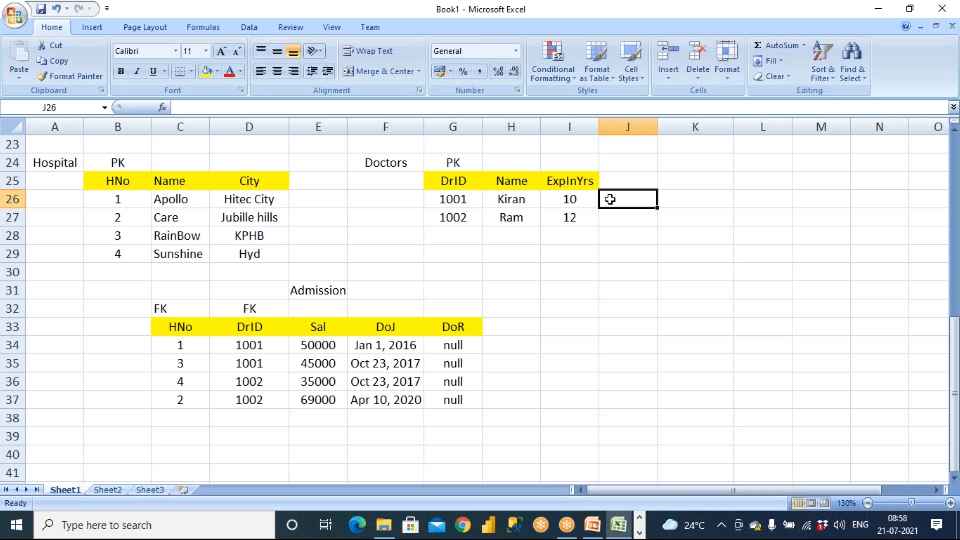
{"action": "left_click_drag", "start_coordinate": [185, 345], "coordinate": [465, 375]}
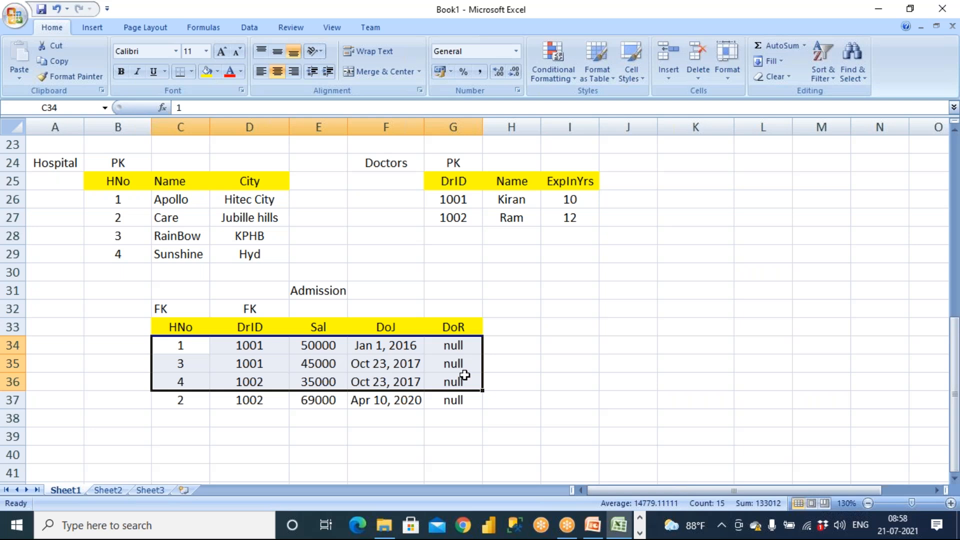
Step: Switch to the PowerPoint Relationships / Cardinality slide and start a sub-bullet under "M to m" with "2"
{"action": "key", "text": "super"}
{"action": "left_click", "coordinate": [595, 526]}
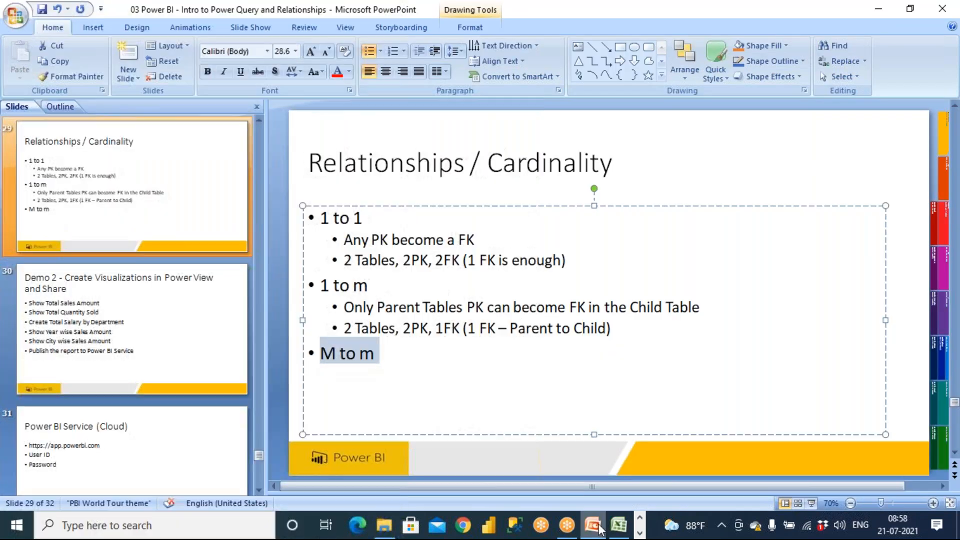
{"action": "left_click", "coordinate": [413, 360]}
{"action": "key", "text": "Return"}
{"action": "key", "text": "Tab"}
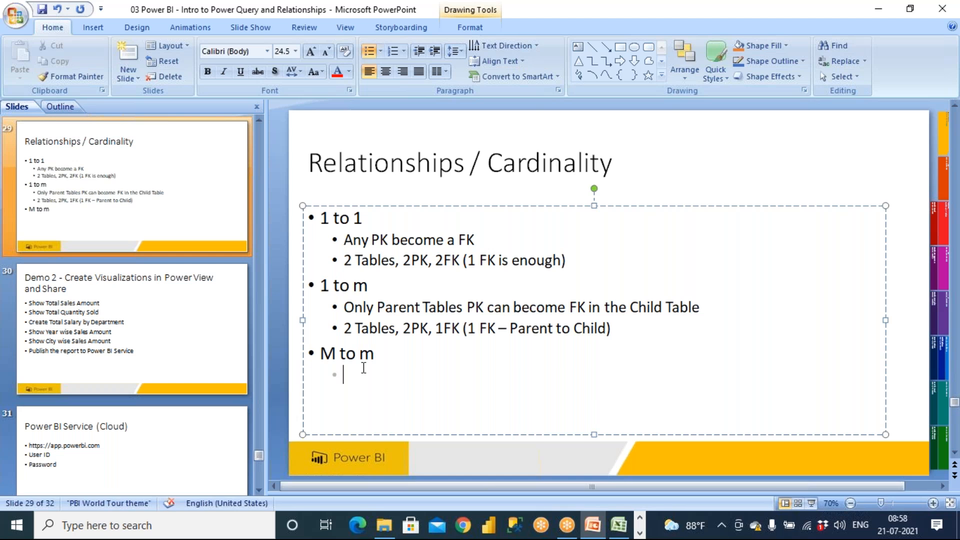
{"action": "type", "text": "2"}
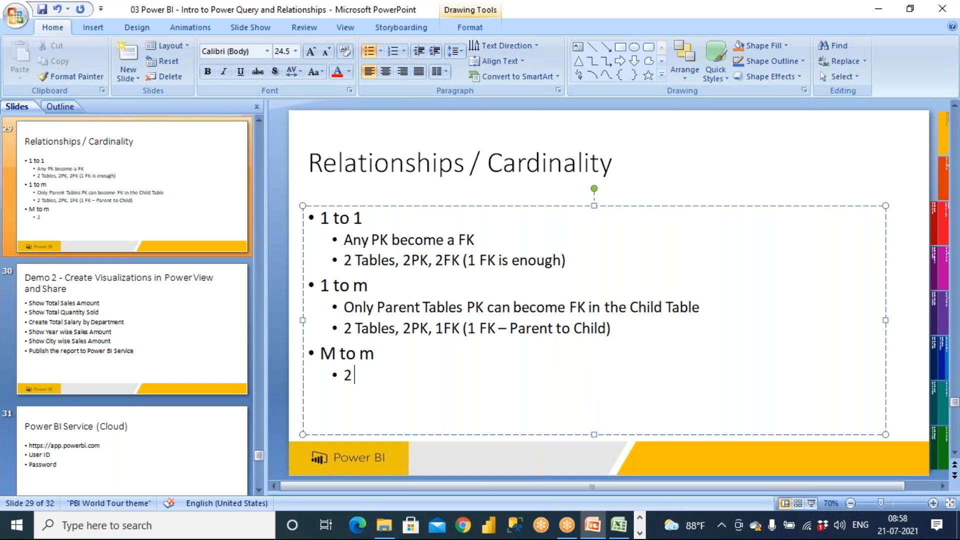
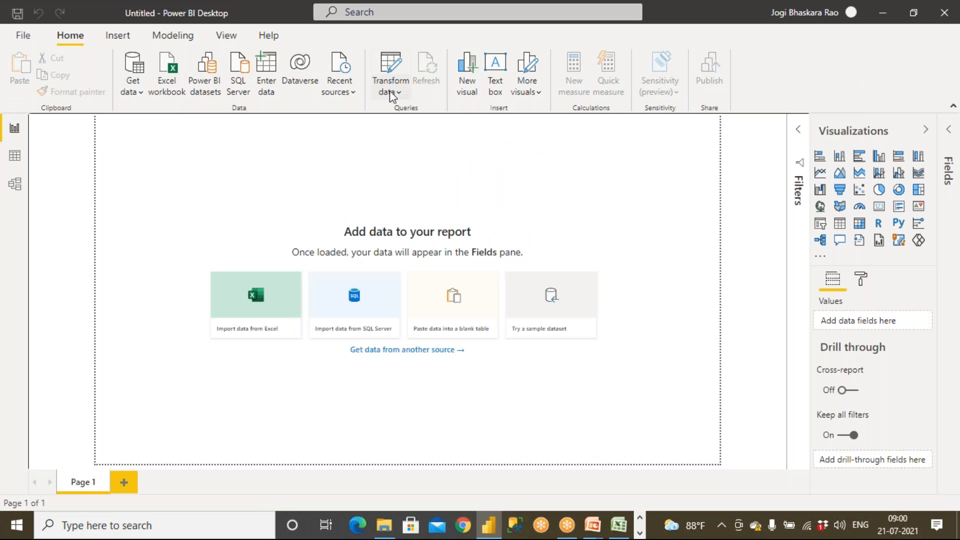
Step: Open Power Query Editor from Power BI Desktop and connect to the Employee Excel workbook in SourceData
{"action": "left_click", "coordinate": [398, 116]}
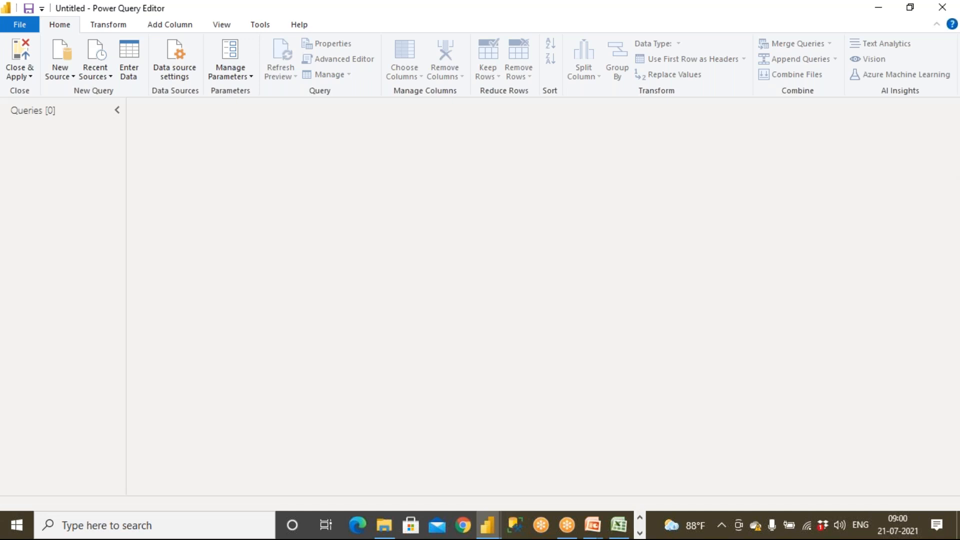
{"action": "left_click", "coordinate": [61, 70]}
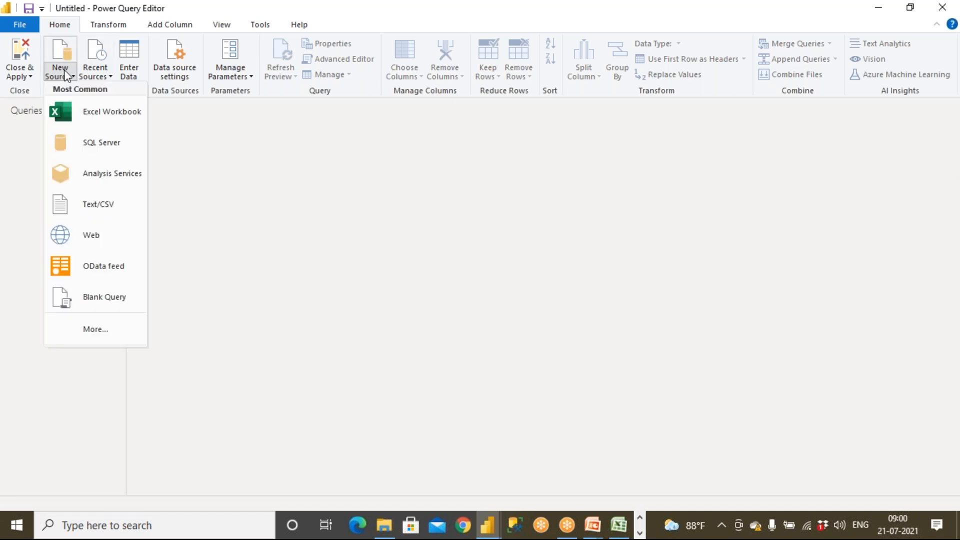
{"action": "left_click", "coordinate": [79, 103]}
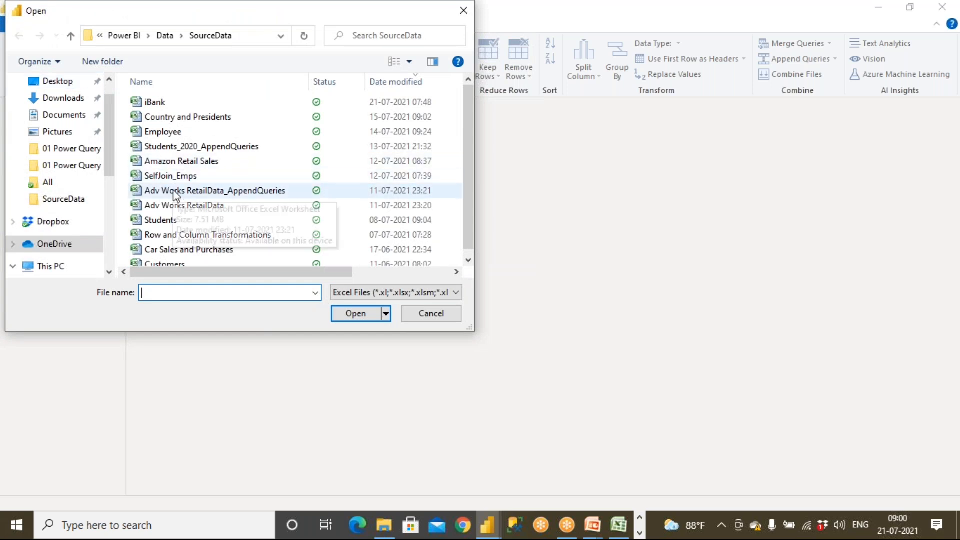
{"action": "double_click", "coordinate": [174, 133]}
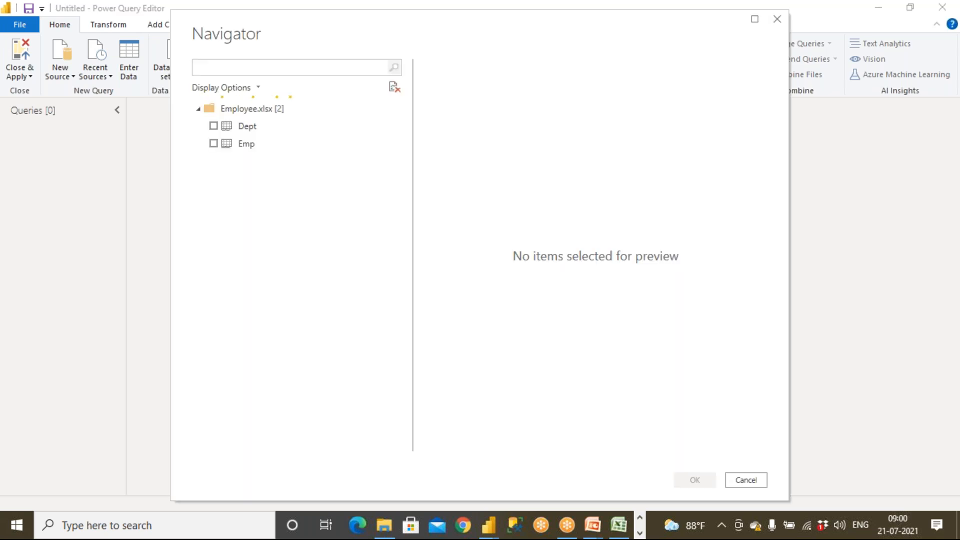
Step: Import the Dept and Emp sheets as queries, then close the editor and apply them to the report
{"action": "left_click", "coordinate": [213, 129]}
{"action": "left_click", "coordinate": [214, 143]}
{"action": "left_click", "coordinate": [213, 126]}
{"action": "left_click", "coordinate": [694, 480]}
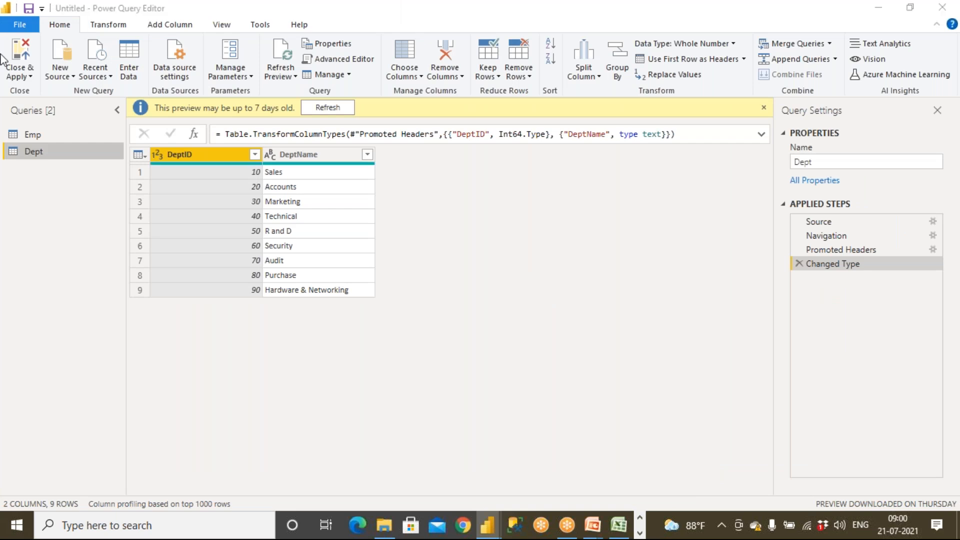
{"action": "left_click", "coordinate": [26, 76]}
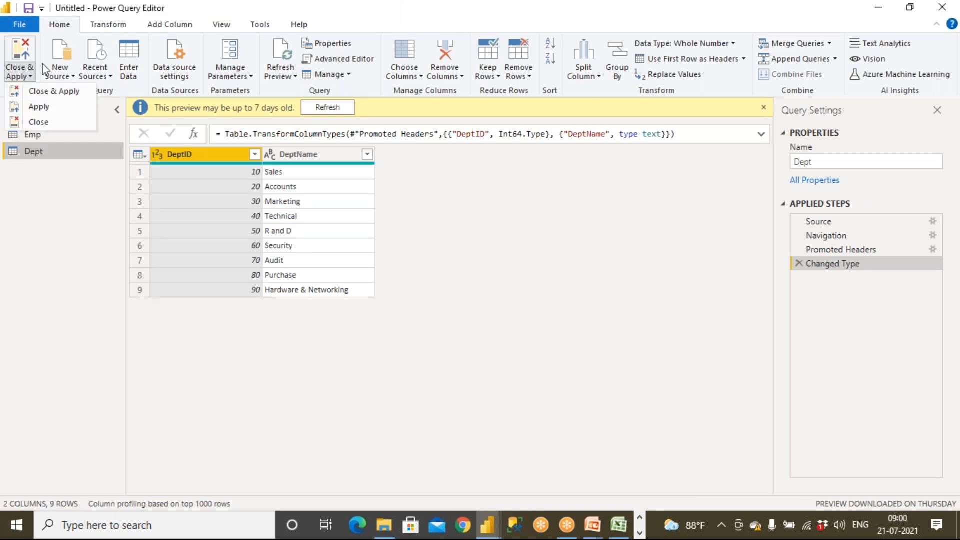
{"action": "left_click", "coordinate": [67, 91]}
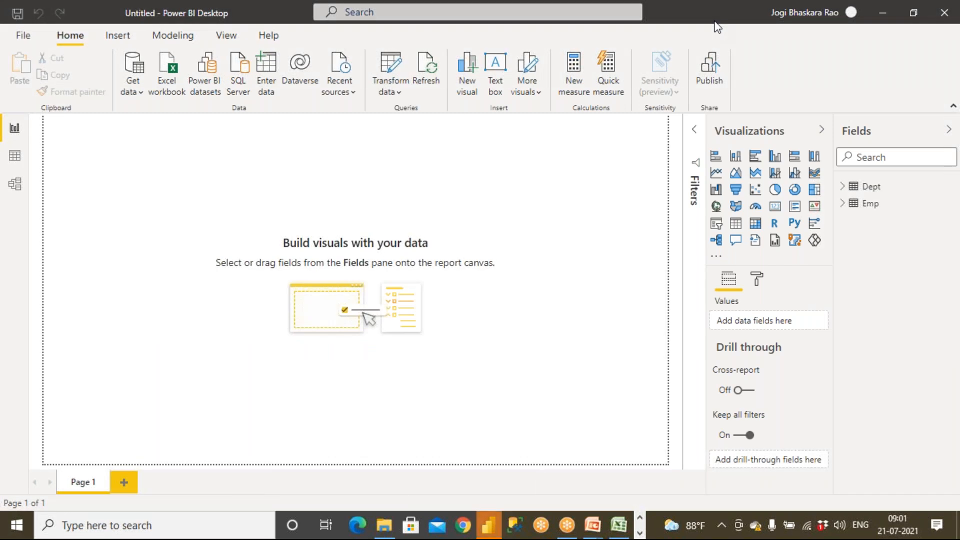
Step: Examine the relationship between Dept and Emp in the model diagram and reopen Power Query Editor
{"action": "left_click", "coordinate": [20, 186]}
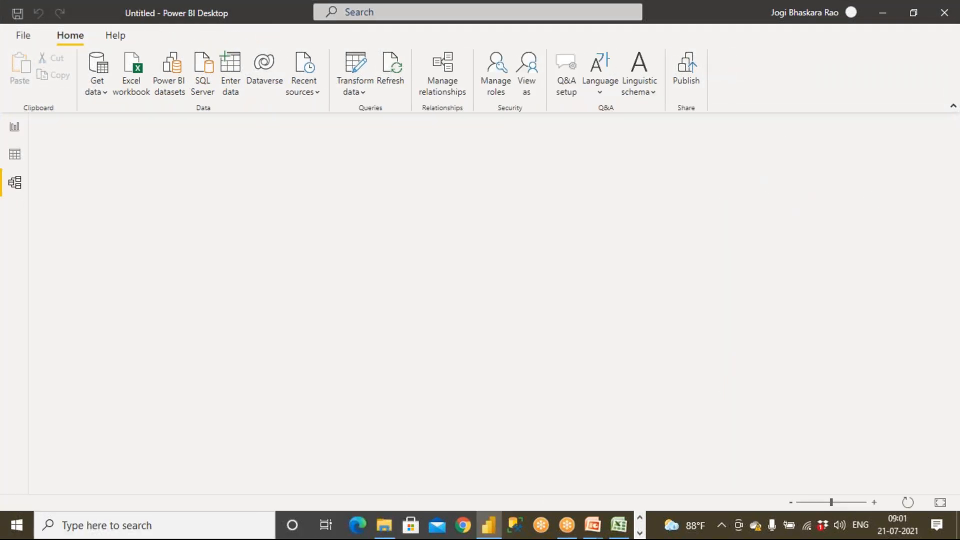
{"action": "left_click", "coordinate": [15, 159]}
{"action": "left_click", "coordinate": [16, 183]}
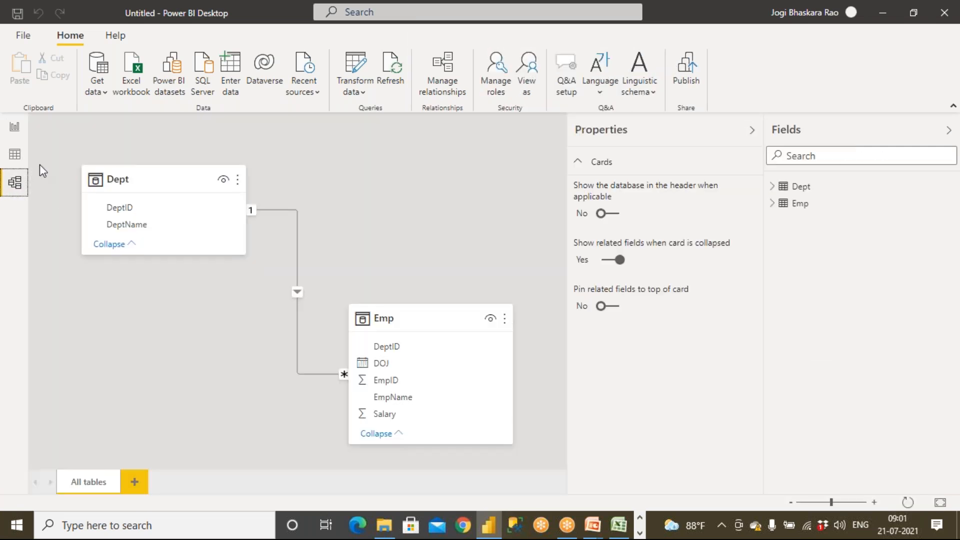
{"action": "left_click", "coordinate": [358, 93]}
{"action": "left_click", "coordinate": [371, 116]}
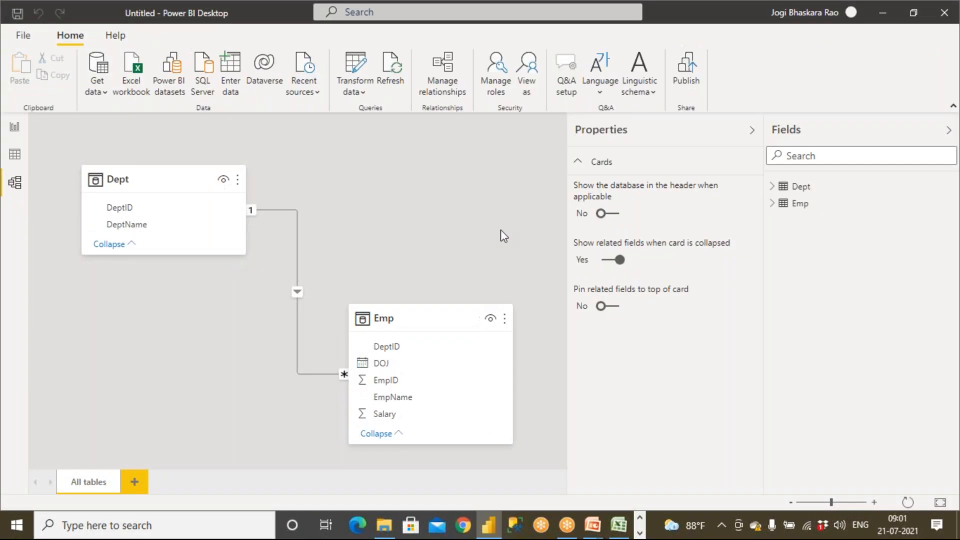
Step: Close the report without saving its changes and launch Power BI Desktop again
{"action": "left_click", "coordinate": [944, 15]}
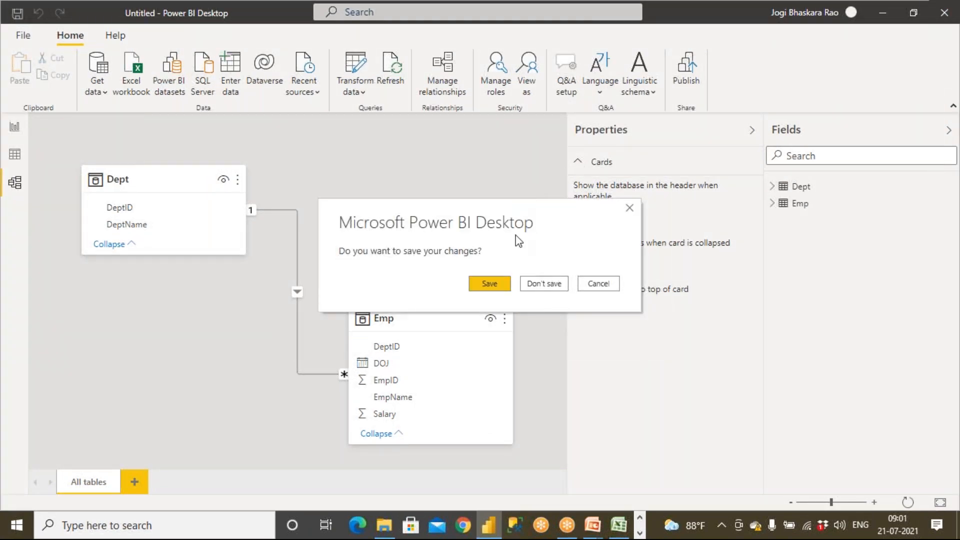
{"action": "left_click", "coordinate": [548, 285]}
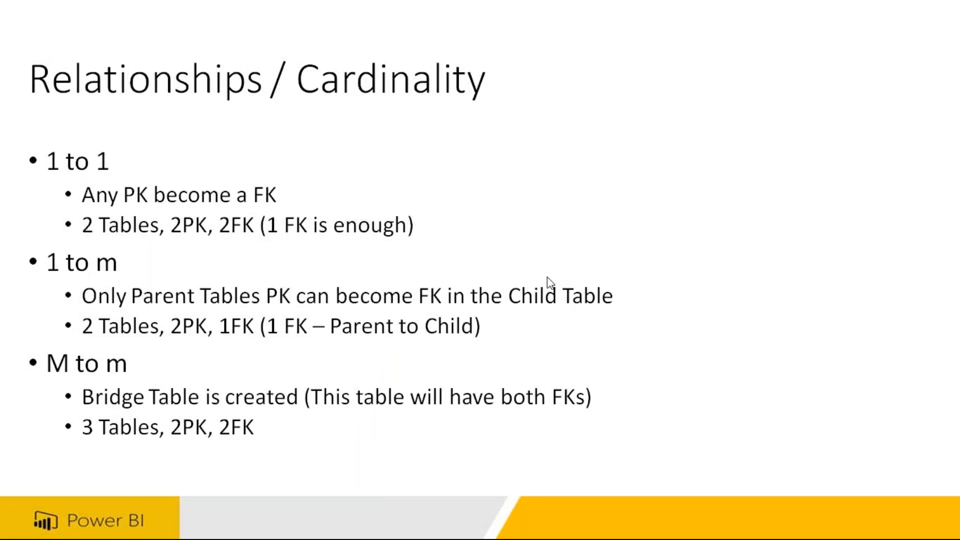
{"action": "key", "text": "super"}
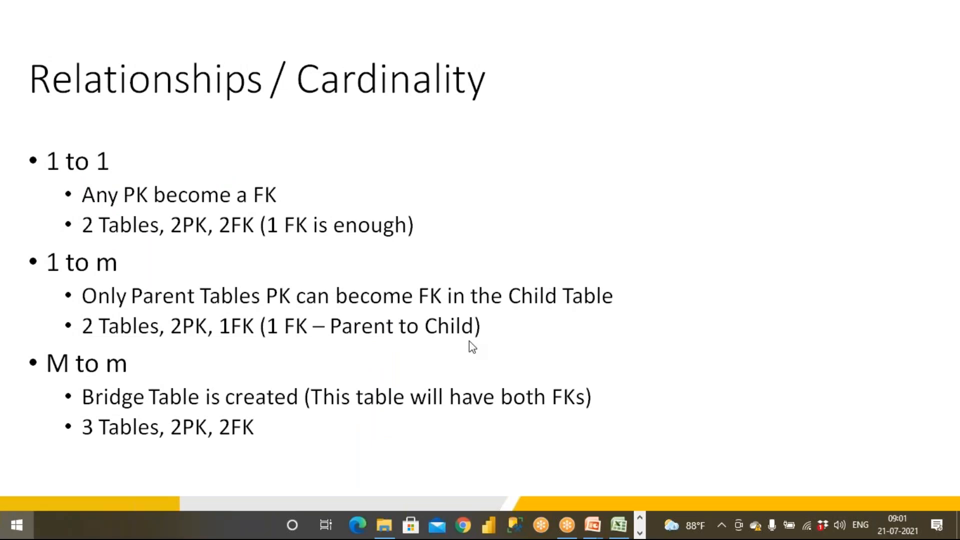
{"action": "left_click", "coordinate": [482, 525]}
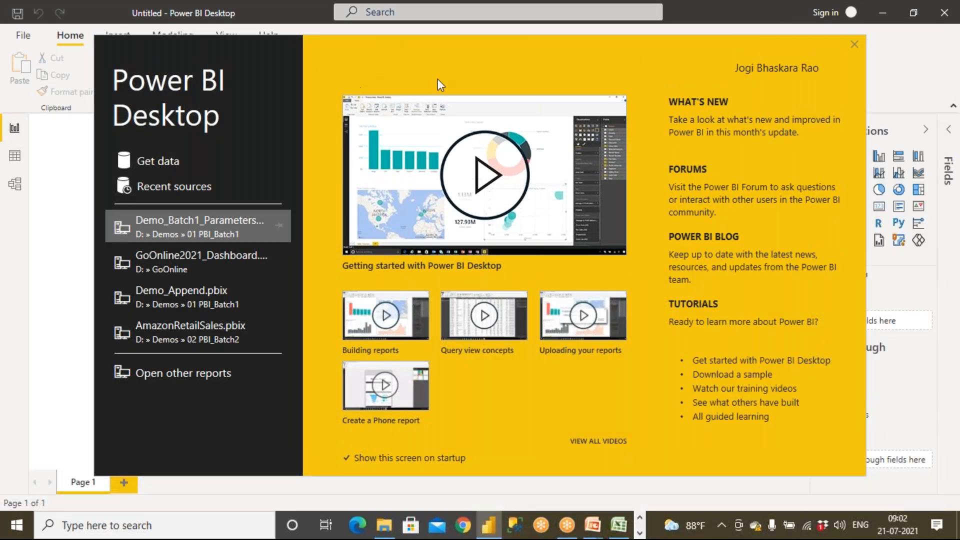
Step: Dismiss the start screen and look over the options for transforming and getting data
{"action": "left_click", "coordinate": [854, 45]}
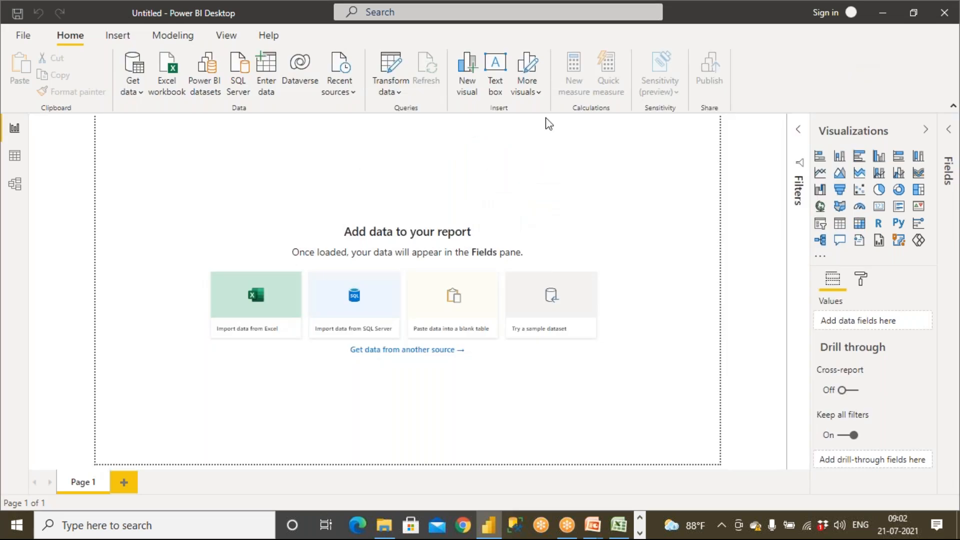
{"action": "left_click", "coordinate": [395, 92]}
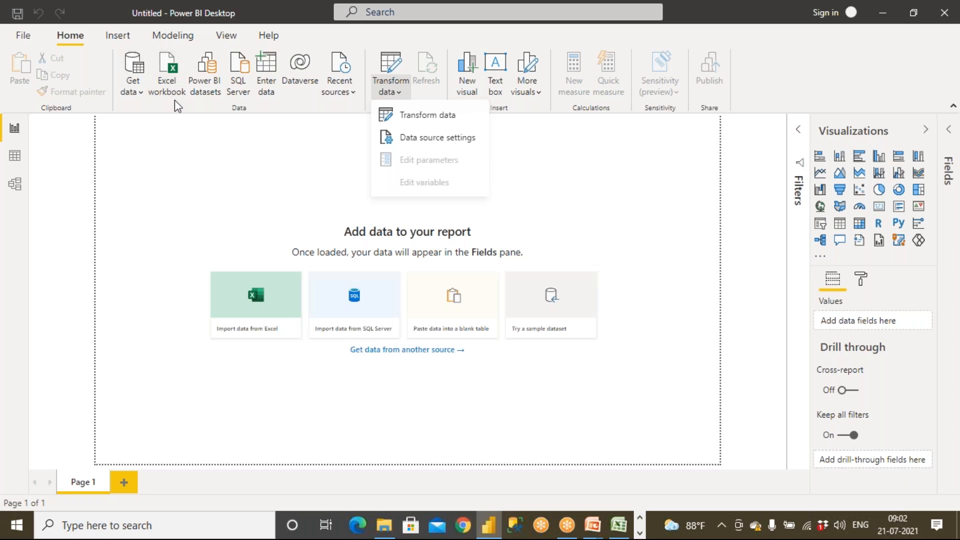
{"action": "left_click", "coordinate": [140, 91]}
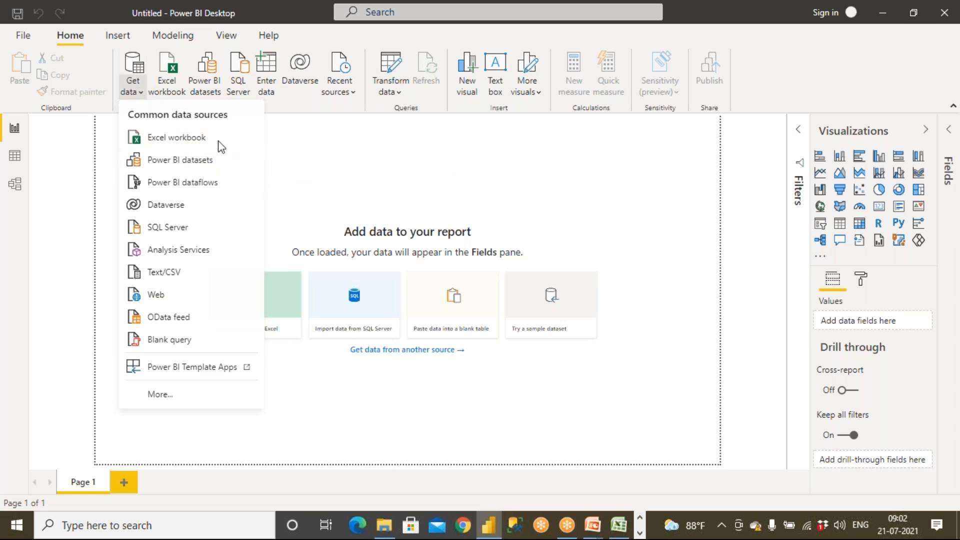
Step: Connect to the Employee Excel workbook in SourceData and select its Dept and Emp sheets
{"action": "left_click", "coordinate": [167, 91]}
{"action": "left_click", "coordinate": [167, 91]}
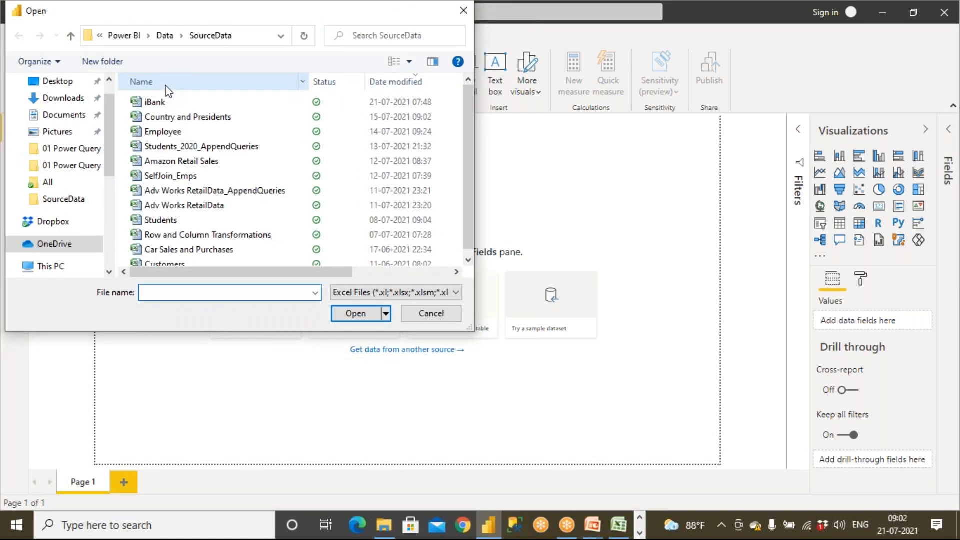
{"action": "double_click", "coordinate": [161, 132]}
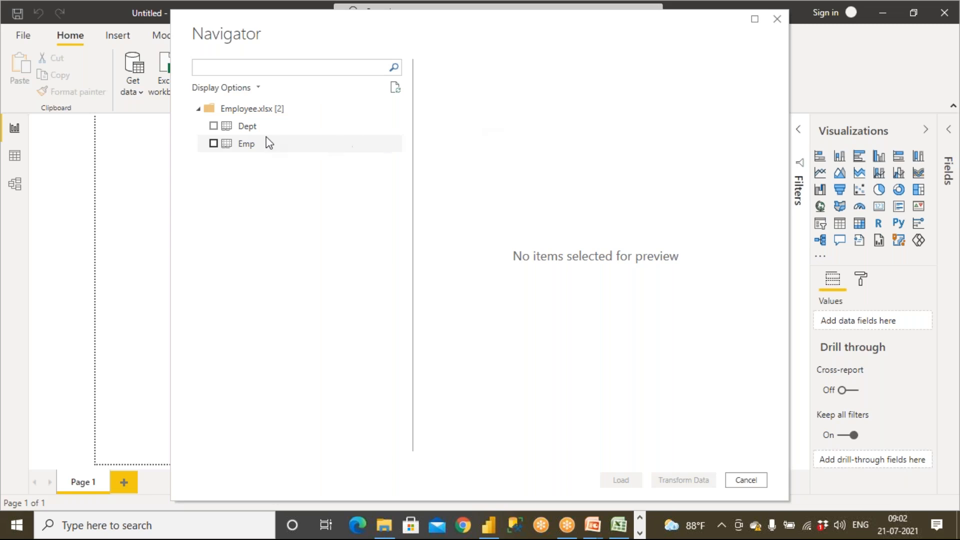
{"action": "left_click", "coordinate": [214, 127]}
{"action": "left_click", "coordinate": [215, 142]}
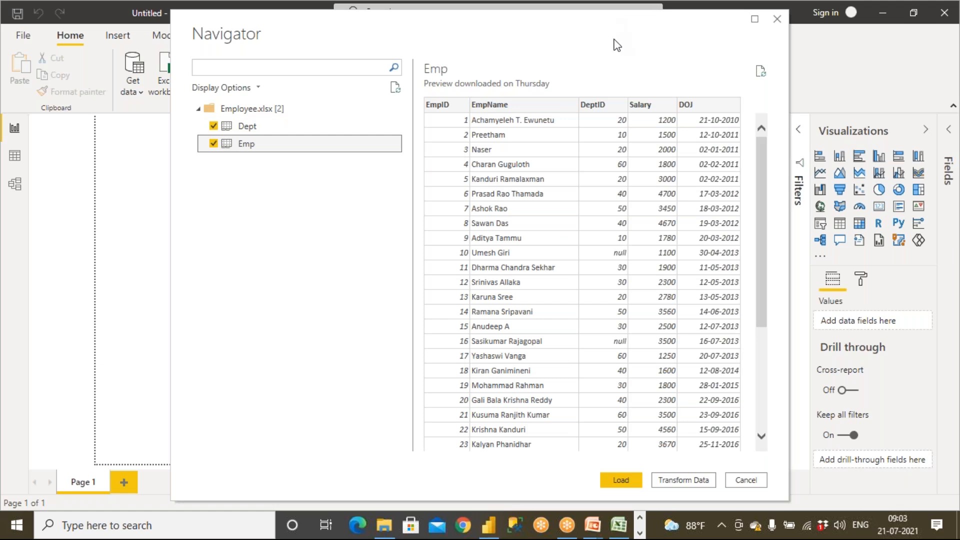
Step: Mark Load with a tick, cross out Transform Data labelled PQ, circle the Data and Model views in ink, and clear the markings
{"action": "mouse_move", "coordinate": [636, 463]}
{"action": "left_mouse_down"}
{"action": "mouse_move", "coordinate": [607, 461]}
{"action": "mouse_move", "coordinate": [583, 480]}
{"action": "mouse_move", "coordinate": [640, 505]}
{"action": "mouse_move", "coordinate": [647, 465]}
{"action": "mouse_move", "coordinate": [611, 455]}
{"action": "left_mouse_up"}
{"action": "mouse_move", "coordinate": [715, 465]}
{"action": "left_mouse_down"}
{"action": "mouse_move", "coordinate": [652, 463]}
{"action": "mouse_move", "coordinate": [700, 505]}
{"action": "mouse_move", "coordinate": [712, 452]}
{"action": "mouse_move", "coordinate": [696, 469]}
{"action": "mouse_move", "coordinate": [710, 422]}
{"action": "mouse_move", "coordinate": [714, 440]}
{"action": "mouse_move", "coordinate": [726, 421]}
{"action": "mouse_move", "coordinate": [730, 434]}
{"action": "mouse_move", "coordinate": [739, 426]}
{"action": "mouse_move", "coordinate": [746, 452]}
{"action": "left_mouse_up"}
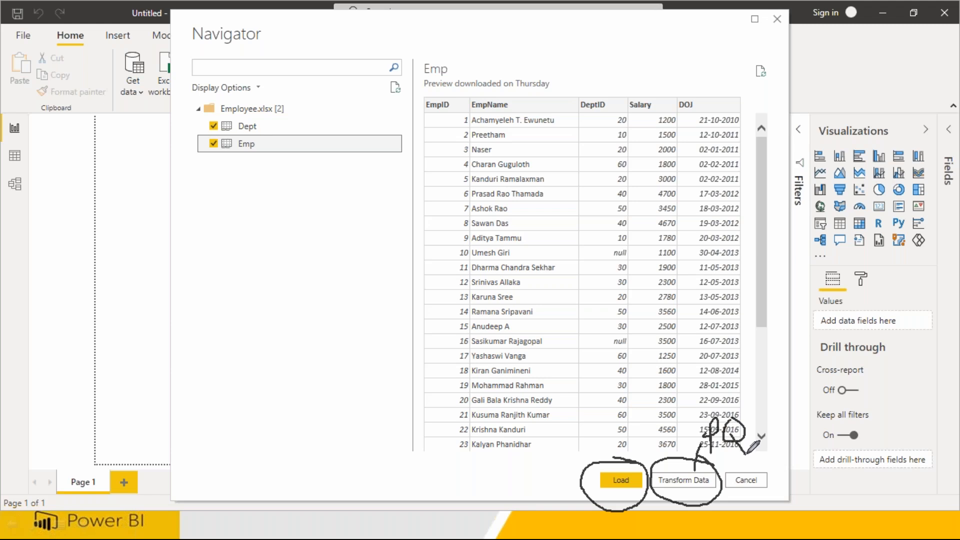
{"action": "left_click_drag", "start_coordinate": [665, 445], "coordinate": [691, 491]}
{"action": "left_click_drag", "start_coordinate": [709, 458], "coordinate": [680, 492]}
{"action": "left_click_drag", "start_coordinate": [583, 475], "coordinate": [606, 454]}
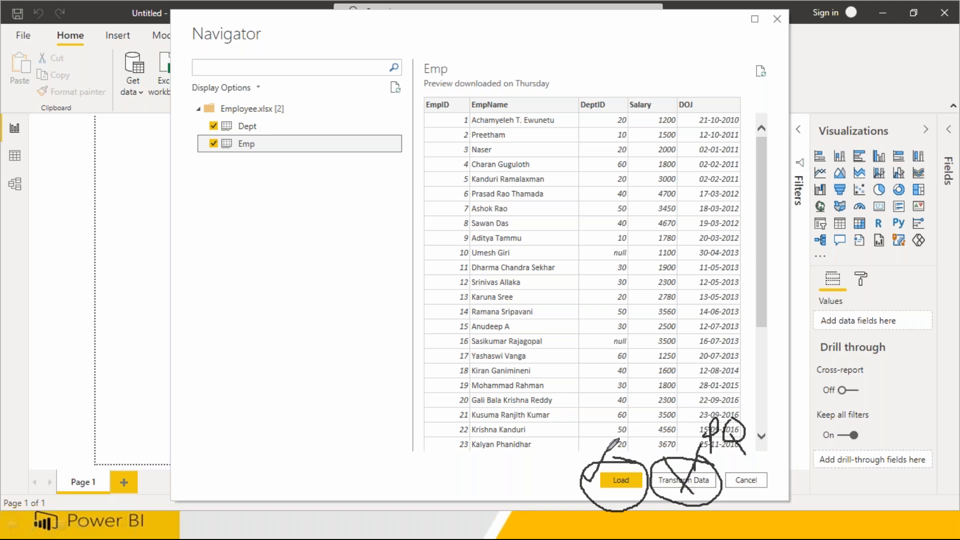
{"action": "mouse_move", "coordinate": [44, 143]}
{"action": "left_mouse_down"}
{"action": "mouse_move", "coordinate": [6, 152]}
{"action": "mouse_move", "coordinate": [61, 175]}
{"action": "mouse_move", "coordinate": [43, 134]}
{"action": "left_mouse_up"}
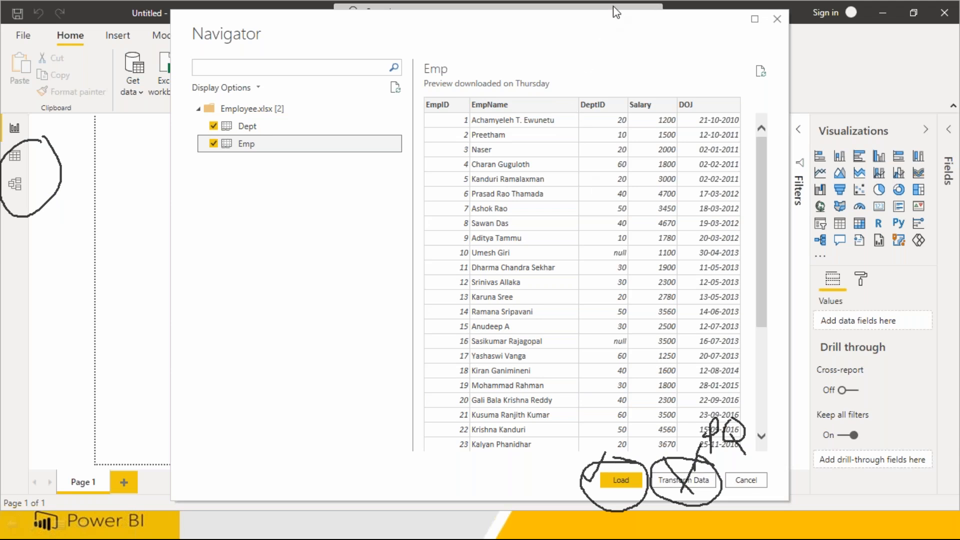
{"action": "left_click", "coordinate": [628, 105]}
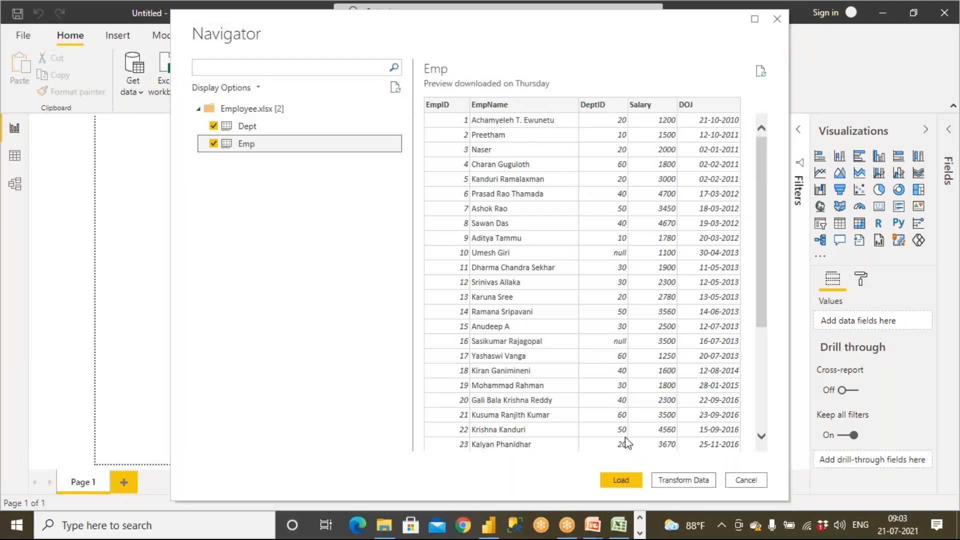
Step: Circle the Load option and underline Transform Data with the annotation pen
{"action": "key", "text": "ctrl+p"}
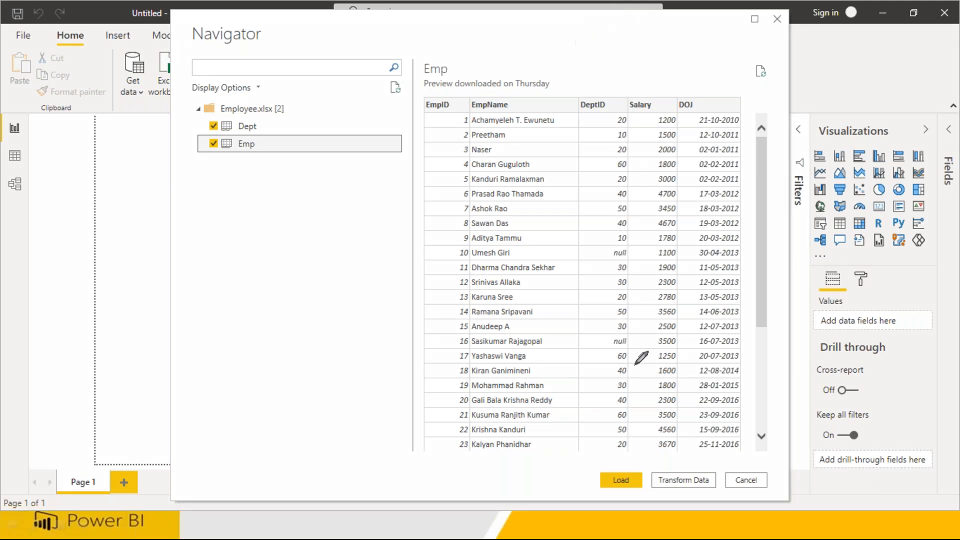
{"action": "mouse_move", "coordinate": [621, 433]}
{"action": "left_mouse_down"}
{"action": "mouse_move", "coordinate": [635, 497]}
{"action": "mouse_move", "coordinate": [619, 430]}
{"action": "left_mouse_up"}
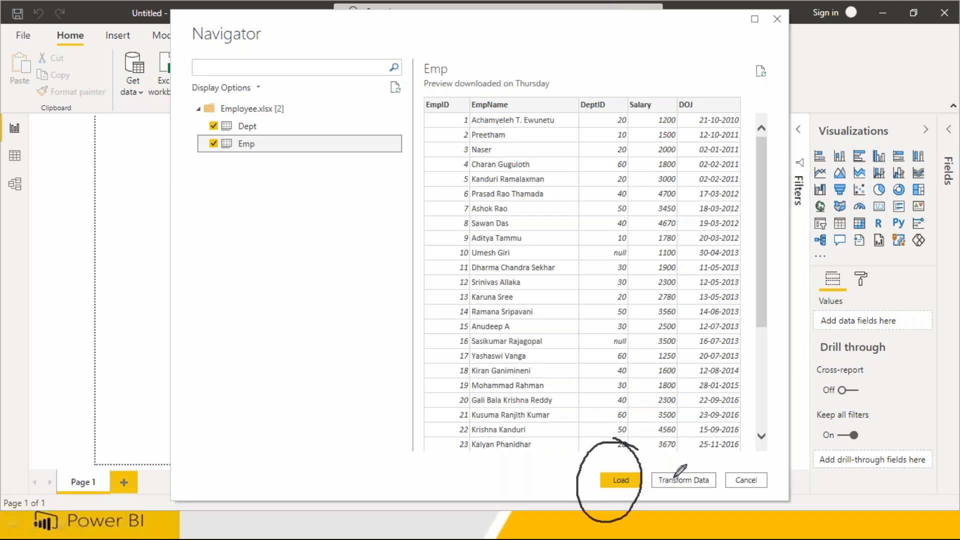
{"action": "left_click_drag", "start_coordinate": [685, 492], "coordinate": [640, 497]}
Step: Open the selected sheets in Power Query Editor, close it without applying, and discard the pending query changes
{"action": "left_click", "coordinate": [689, 483]}
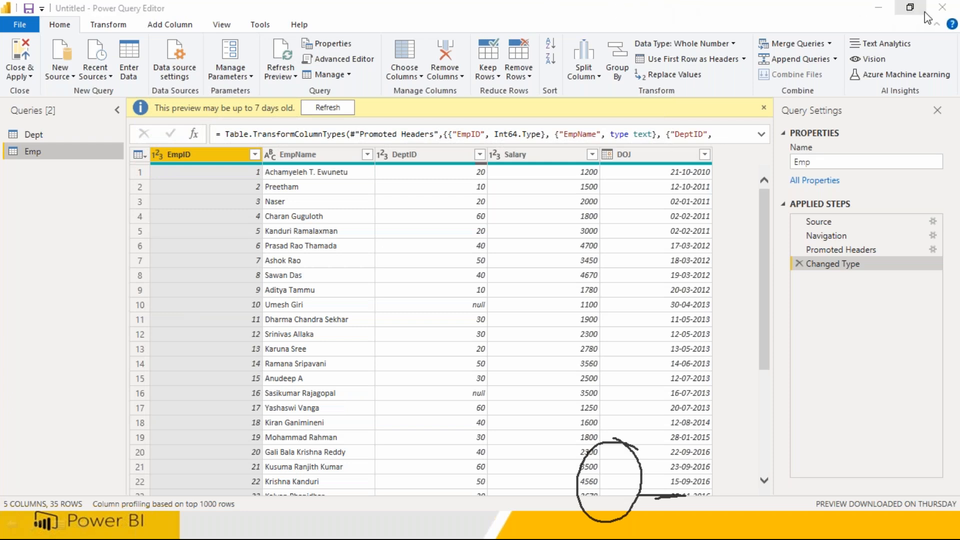
{"action": "left_click", "coordinate": [942, 7]}
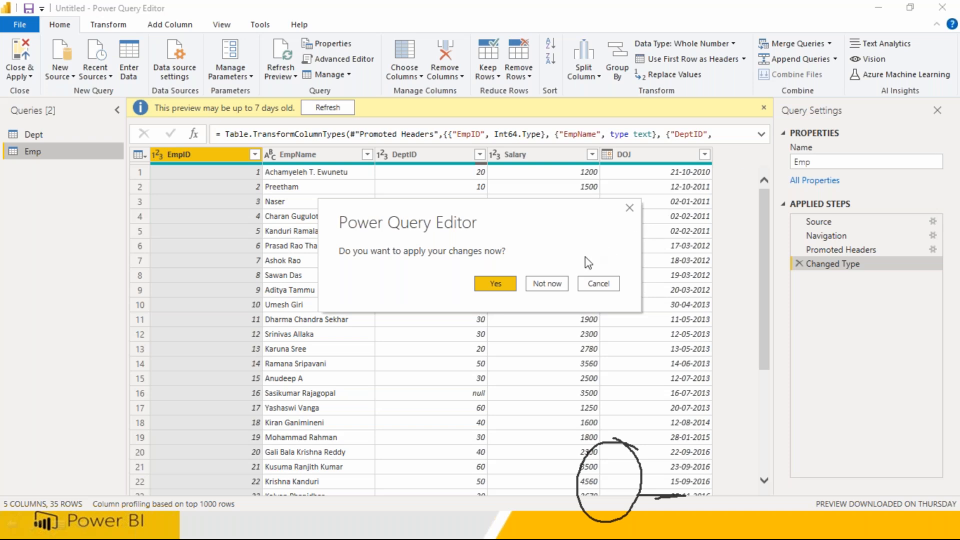
{"action": "left_click", "coordinate": [552, 285]}
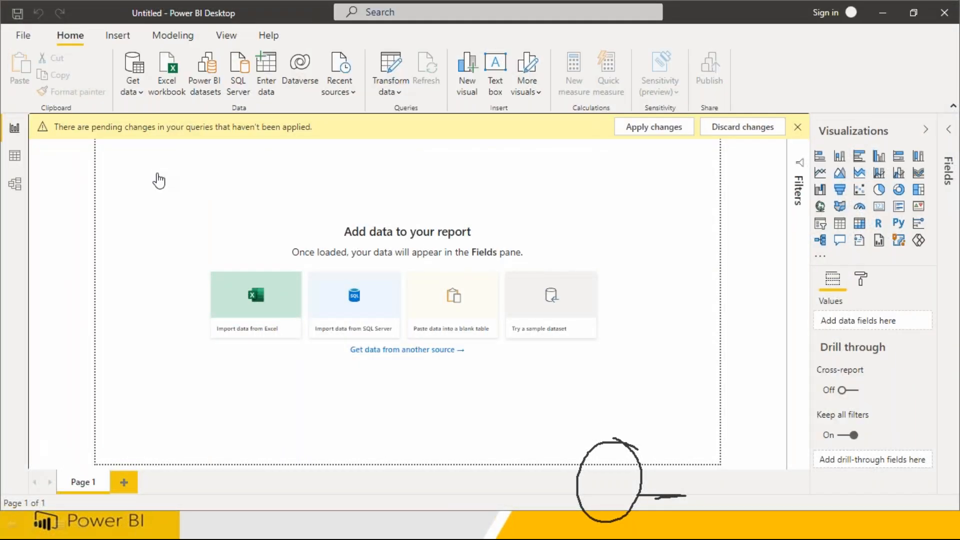
{"action": "left_click", "coordinate": [760, 128]}
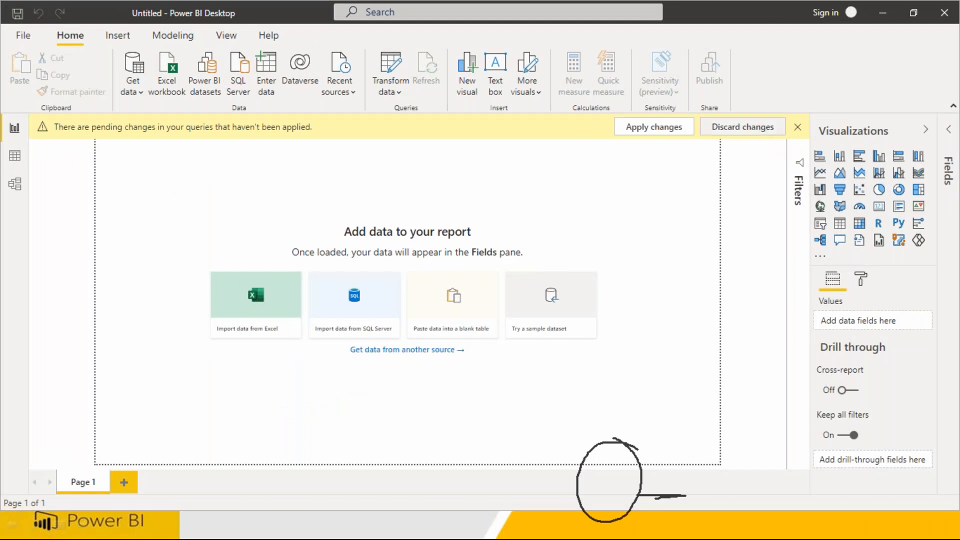
{"action": "left_click", "coordinate": [554, 303]}
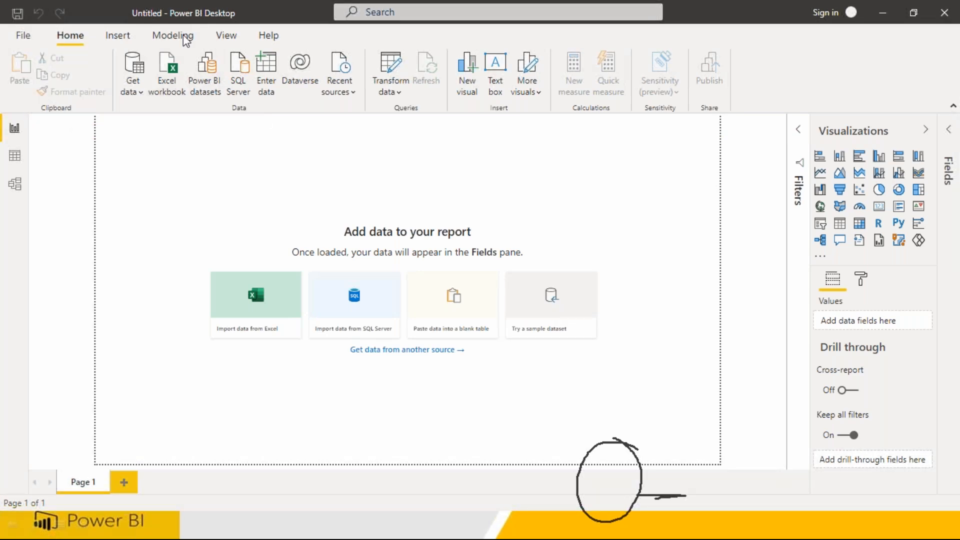
Step: Load the Dept and Emp sheets of the Employee workbook straight into the report, crossing out Transform Data in ink
{"action": "left_click", "coordinate": [162, 85]}
{"action": "left_click", "coordinate": [175, 133]}
{"action": "double_click", "coordinate": [175, 132]}
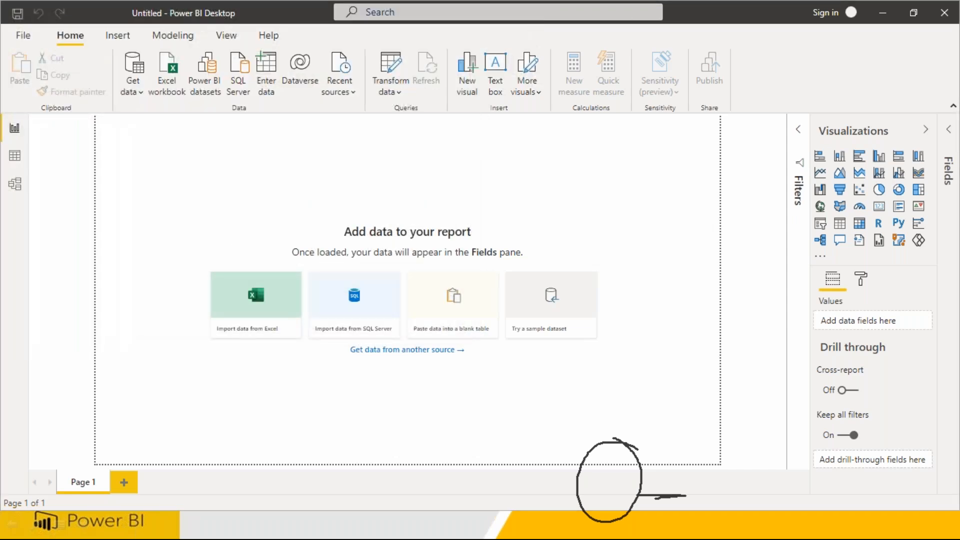
{"action": "left_click", "coordinate": [214, 126]}
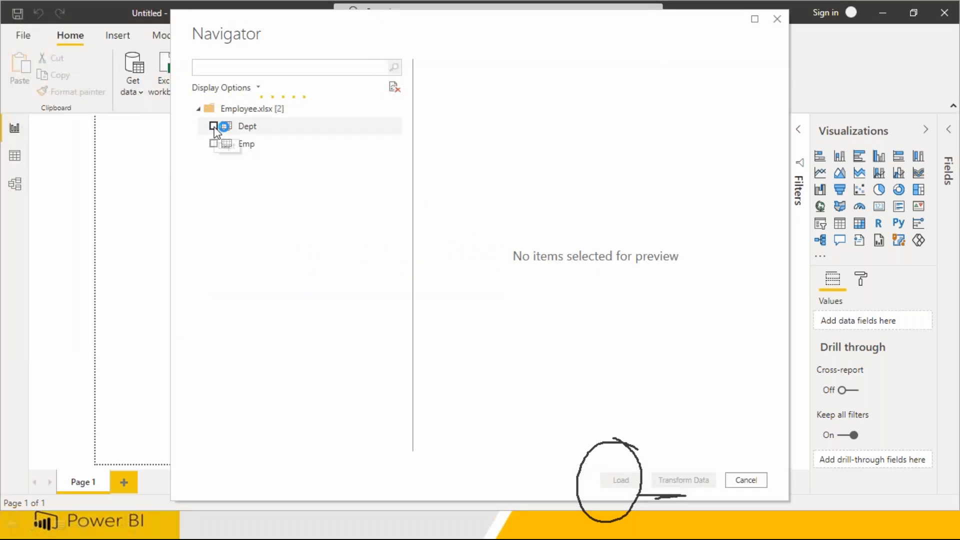
{"action": "left_click", "coordinate": [214, 144]}
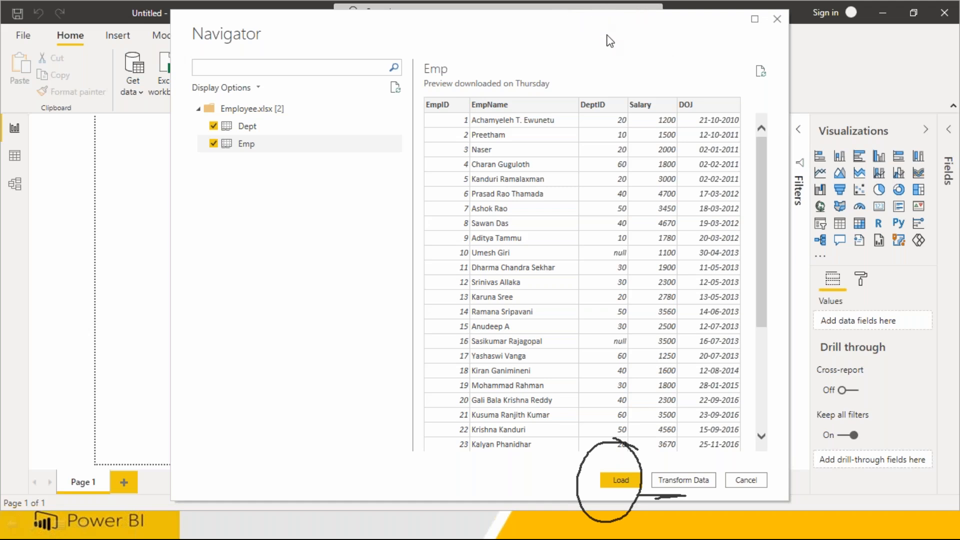
{"action": "left_click_drag", "start_coordinate": [669, 454], "coordinate": [710, 498]}
{"action": "left_click_drag", "start_coordinate": [697, 461], "coordinate": [689, 494]}
{"action": "left_click", "coordinate": [620, 480]}
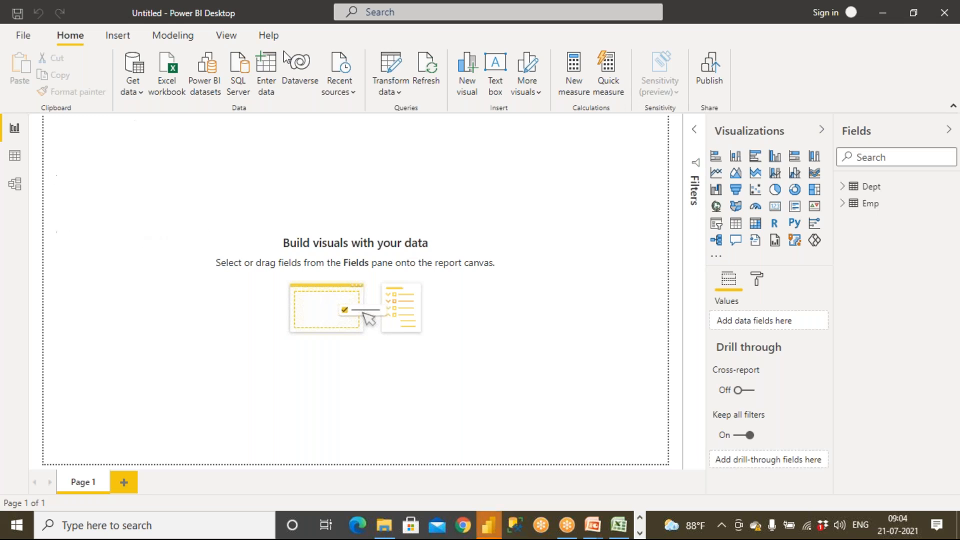
Step: Circle the Data and Model views in ink and annotate them with PP and the number 2
{"action": "left_click", "coordinate": [603, 38]}
{"action": "mouse_move", "coordinate": [45, 147]}
{"action": "left_mouse_down"}
{"action": "mouse_move", "coordinate": [18, 143]}
{"action": "mouse_move", "coordinate": [5, 183]}
{"action": "mouse_move", "coordinate": [65, 197]}
{"action": "mouse_move", "coordinate": [64, 161]}
{"action": "mouse_move", "coordinate": [32, 150]}
{"action": "left_mouse_up"}
{"action": "mouse_move", "coordinate": [43, 197]}
{"action": "left_mouse_down"}
{"action": "mouse_move", "coordinate": [95, 286]}
{"action": "mouse_move", "coordinate": [81, 269]}
{"action": "mouse_move", "coordinate": [90, 239]}
{"action": "mouse_move", "coordinate": [106, 228]}
{"action": "mouse_move", "coordinate": [100, 245]}
{"action": "left_mouse_up"}
{"action": "left_click_drag", "start_coordinate": [23, 199], "coordinate": [53, 316]}
{"action": "left_click_drag", "start_coordinate": [28, 161], "coordinate": [183, 176]}
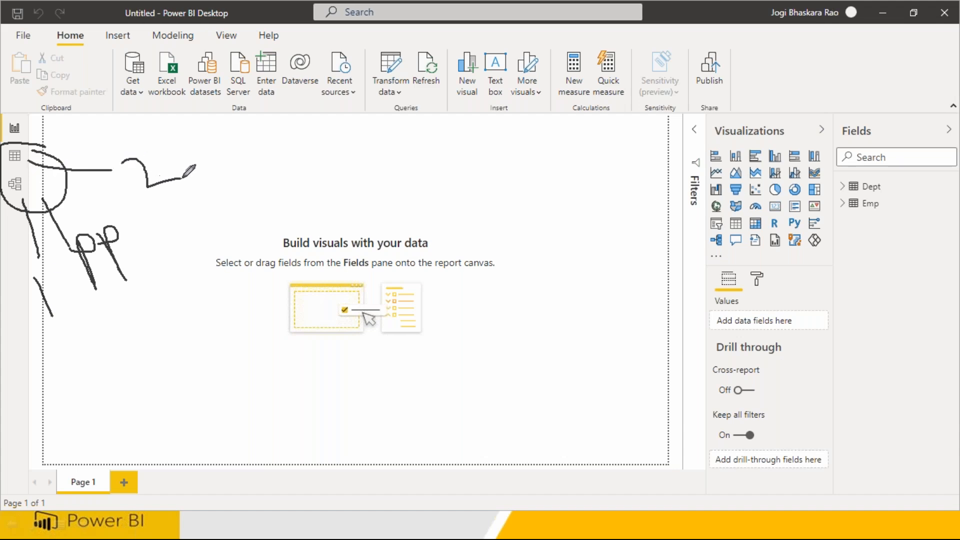
Step: Circle the handwritten 1, write Model with 1-1, 1-m and m-m beneath it, and draw a slanted line beside the list
{"action": "mouse_move", "coordinate": [50, 268]}
{"action": "left_mouse_down"}
{"action": "mouse_move", "coordinate": [73, 317]}
{"action": "mouse_move", "coordinate": [50, 270]}
{"action": "left_mouse_up"}
{"action": "left_click_drag", "start_coordinate": [56, 330], "coordinate": [92, 425]}
{"action": "mouse_move", "coordinate": [73, 389]}
{"action": "left_mouse_down"}
{"action": "mouse_move", "coordinate": [102, 415]}
{"action": "mouse_move", "coordinate": [172, 380]}
{"action": "mouse_move", "coordinate": [221, 430]}
{"action": "mouse_move", "coordinate": [219, 455]}
{"action": "mouse_move", "coordinate": [265, 451]}
{"action": "mouse_move", "coordinate": [288, 433]}
{"action": "left_mouse_up"}
{"action": "mouse_move", "coordinate": [245, 482]}
{"action": "left_mouse_down"}
{"action": "mouse_move", "coordinate": [261, 495]}
{"action": "mouse_move", "coordinate": [280, 484]}
{"action": "left_mouse_up"}
{"action": "left_click_drag", "start_coordinate": [292, 486], "coordinate": [348, 470]}
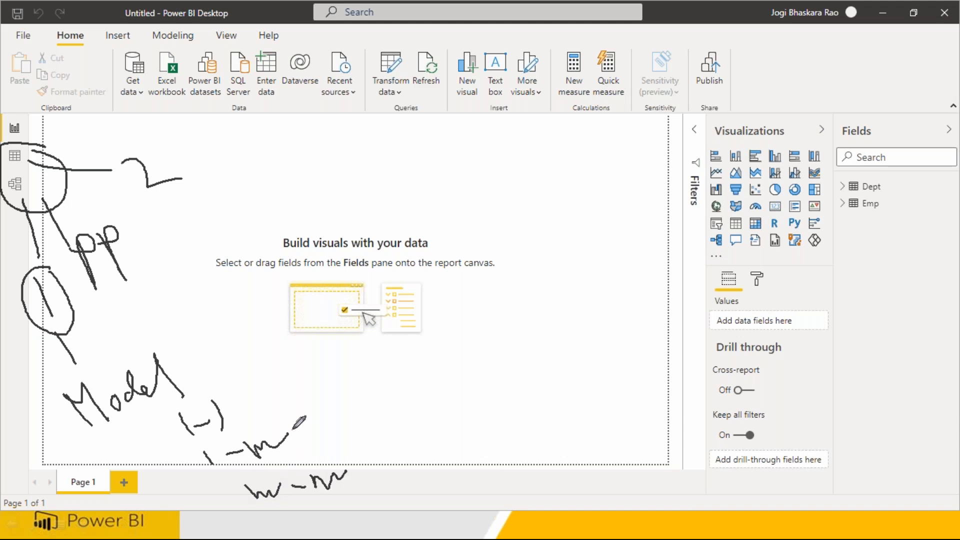
{"action": "left_click_drag", "start_coordinate": [257, 370], "coordinate": [403, 461]}
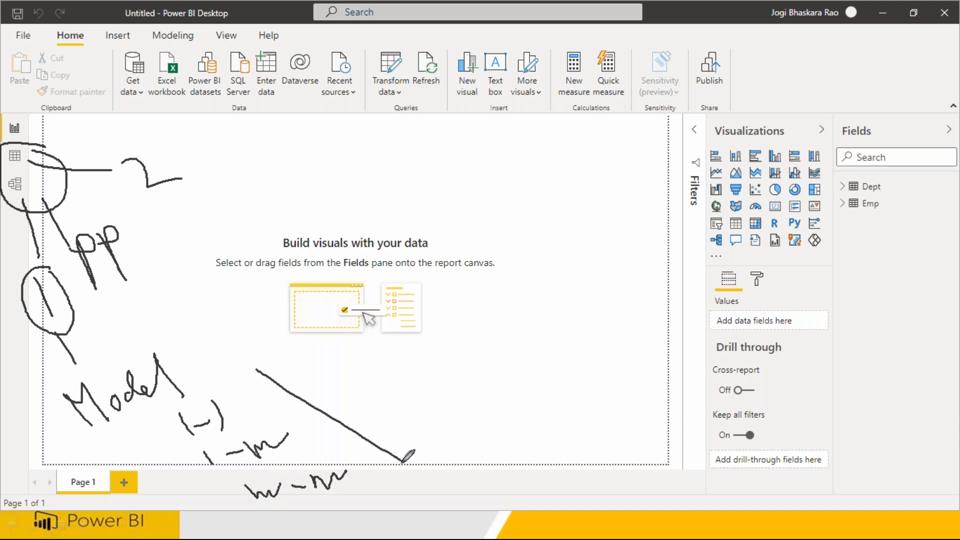
Step: Circle the Model and Data views separately, write Enhance Modeling beside the 2, and underline the word Model in ink
{"action": "mouse_move", "coordinate": [16, 195]}
{"action": "left_mouse_down"}
{"action": "mouse_move", "coordinate": [31, 172]}
{"action": "mouse_move", "coordinate": [6, 188]}
{"action": "mouse_move", "coordinate": [20, 206]}
{"action": "left_mouse_up"}
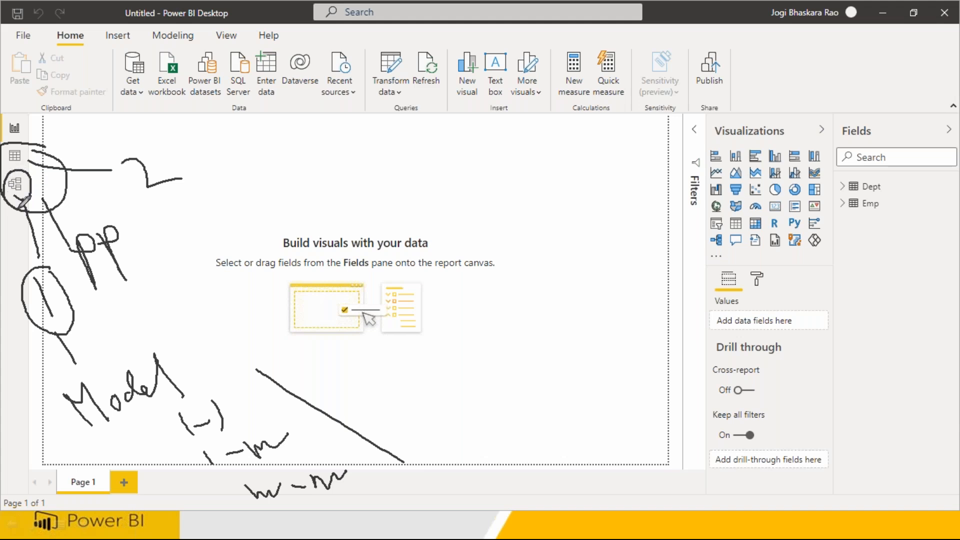
{"action": "mouse_move", "coordinate": [10, 167]}
{"action": "left_mouse_down"}
{"action": "mouse_move", "coordinate": [24, 170]}
{"action": "mouse_move", "coordinate": [6, 141]}
{"action": "mouse_move", "coordinate": [6, 164]}
{"action": "mouse_move", "coordinate": [25, 169]}
{"action": "left_mouse_up"}
{"action": "mouse_move", "coordinate": [181, 199]}
{"action": "left_mouse_down"}
{"action": "mouse_move", "coordinate": [179, 225]}
{"action": "mouse_move", "coordinate": [205, 226]}
{"action": "mouse_move", "coordinate": [191, 201]}
{"action": "mouse_move", "coordinate": [215, 223]}
{"action": "mouse_move", "coordinate": [220, 175]}
{"action": "mouse_move", "coordinate": [244, 231]}
{"action": "mouse_move", "coordinate": [291, 202]}
{"action": "mouse_move", "coordinate": [426, 190]}
{"action": "mouse_move", "coordinate": [428, 244]}
{"action": "left_mouse_up"}
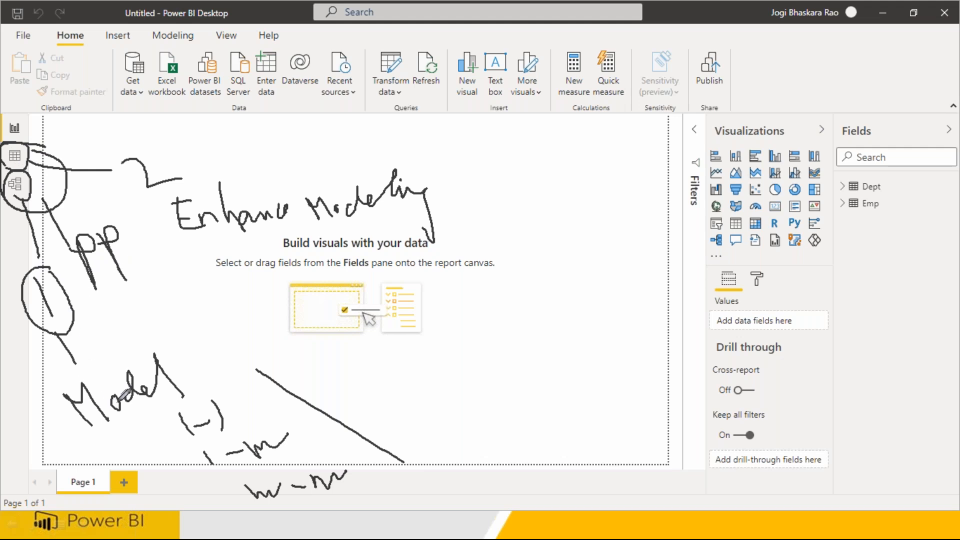
{"action": "mouse_move", "coordinate": [92, 439]}
{"action": "left_mouse_down"}
{"action": "mouse_move", "coordinate": [141, 414]}
{"action": "mouse_move", "coordinate": [253, 522]}
{"action": "left_mouse_up"}
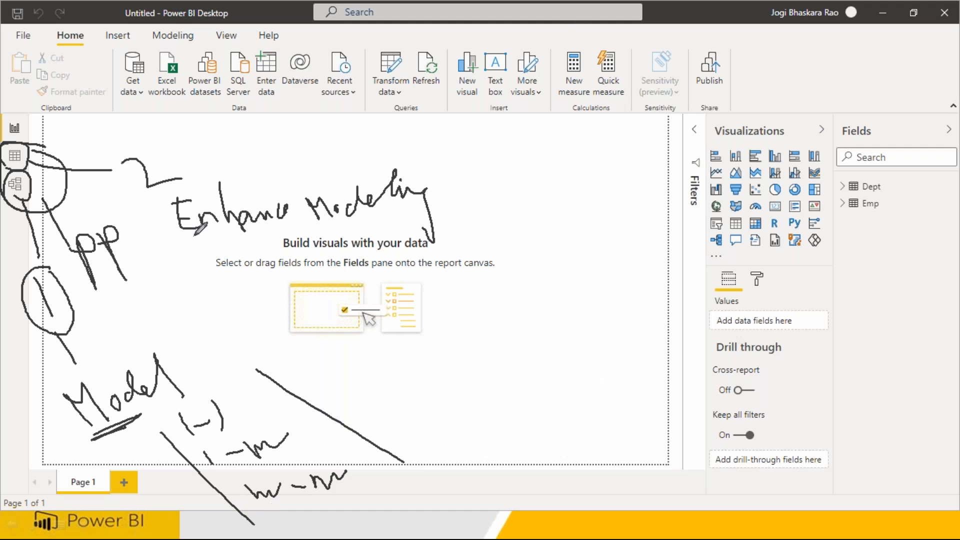
Step: Write DAX beside the Enhance Modeling note and draw three strokes beneath it
{"action": "left_click_drag", "start_coordinate": [456, 203], "coordinate": [477, 252]}
{"action": "mouse_move", "coordinate": [456, 202]}
{"action": "left_mouse_down"}
{"action": "mouse_move", "coordinate": [480, 254]}
{"action": "mouse_move", "coordinate": [524, 203]}
{"action": "mouse_move", "coordinate": [542, 231]}
{"action": "mouse_move", "coordinate": [578, 220]}
{"action": "left_mouse_up"}
{"action": "left_click_drag", "start_coordinate": [560, 201], "coordinate": [553, 226]}
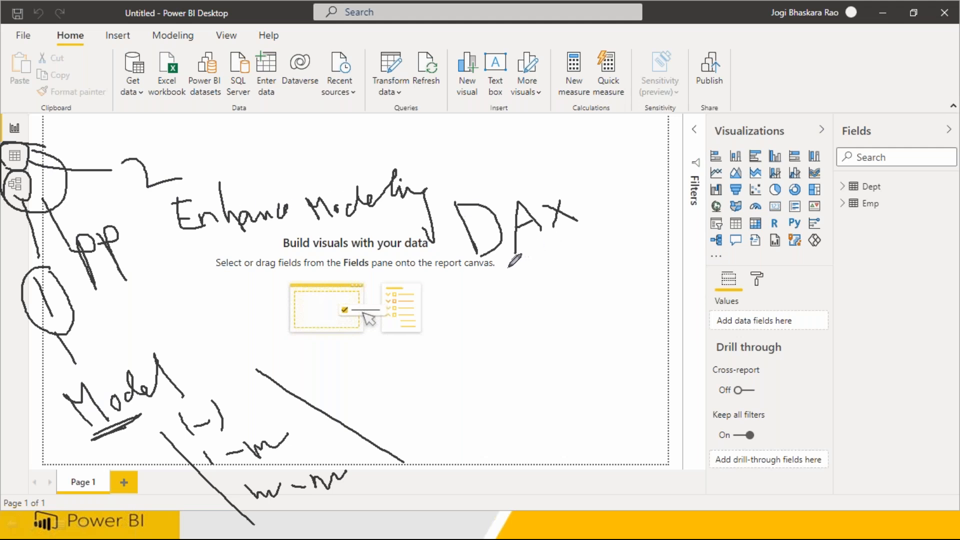
{"action": "left_click_drag", "start_coordinate": [492, 270], "coordinate": [494, 324]}
{"action": "left_click_drag", "start_coordinate": [531, 268], "coordinate": [537, 300]}
{"action": "left_click_drag", "start_coordinate": [566, 249], "coordinate": [572, 278]}
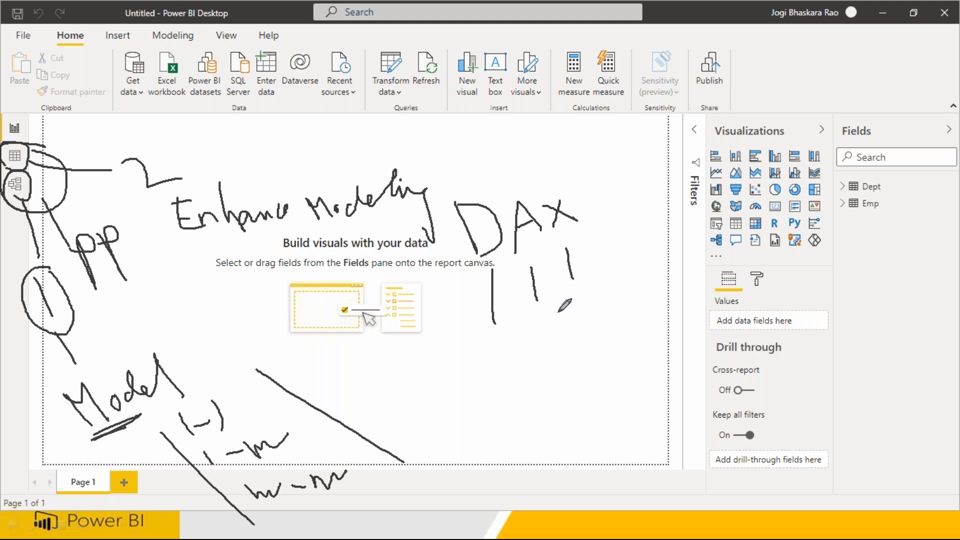
Step: Write the example a+b below the DAX note, add marks under it, and clear the ink
{"action": "mouse_move", "coordinate": [517, 367]}
{"action": "left_mouse_down"}
{"action": "mouse_move", "coordinate": [537, 382]}
{"action": "mouse_move", "coordinate": [566, 374]}
{"action": "mouse_move", "coordinate": [560, 388]}
{"action": "left_mouse_up"}
{"action": "mouse_move", "coordinate": [564, 343]}
{"action": "left_mouse_down"}
{"action": "mouse_move", "coordinate": [590, 363]}
{"action": "mouse_move", "coordinate": [580, 374]}
{"action": "left_mouse_up"}
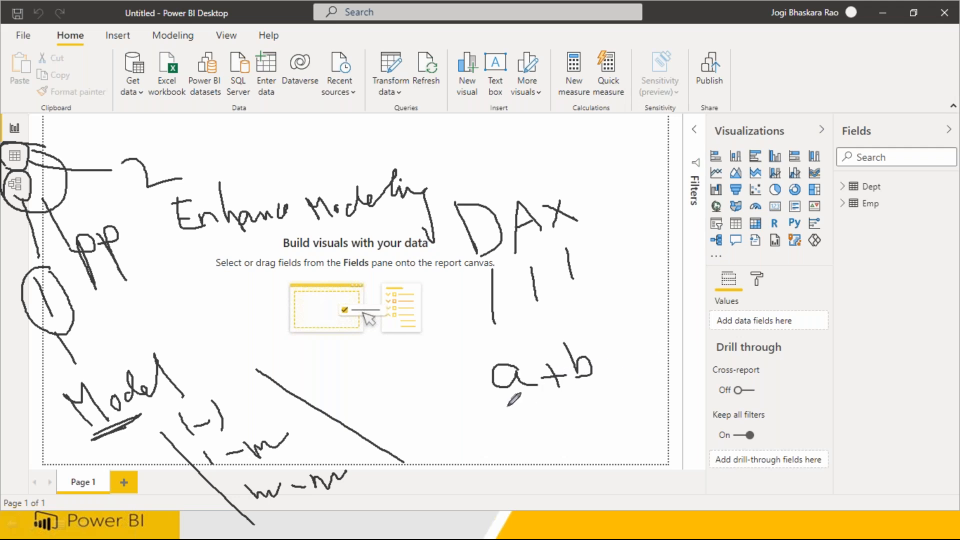
{"action": "left_click_drag", "start_coordinate": [515, 422], "coordinate": [531, 442]}
{"action": "mouse_move", "coordinate": [544, 403]}
{"action": "left_mouse_down"}
{"action": "mouse_move", "coordinate": [550, 455]}
{"action": "mouse_move", "coordinate": [576, 439]}
{"action": "left_mouse_up"}
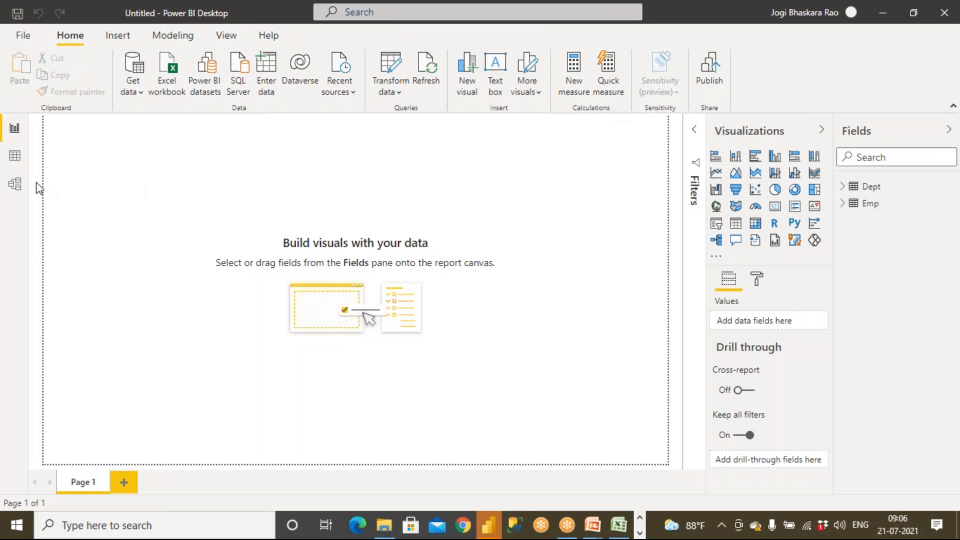
Step: Show the model diagram of Dept and Emp and collapse its Properties pane
{"action": "left_click", "coordinate": [15, 184]}
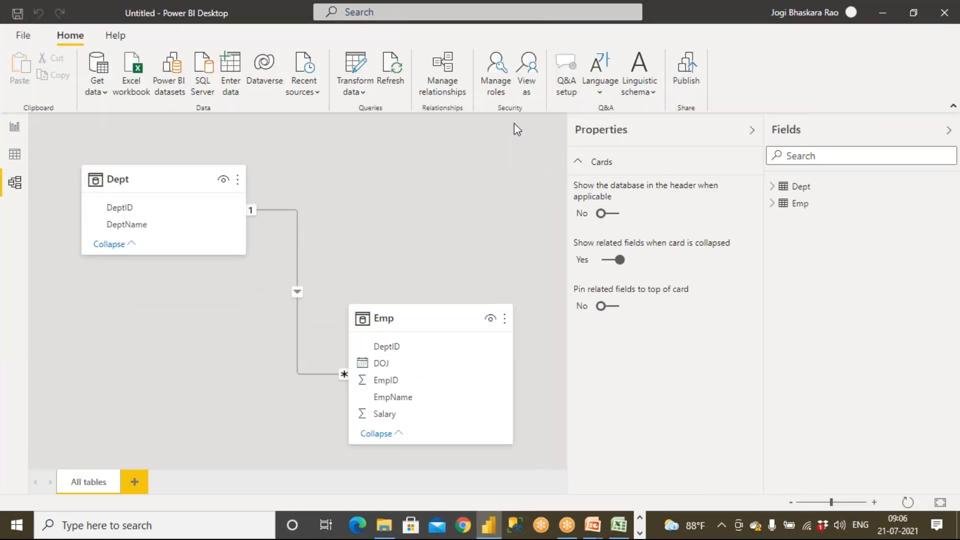
{"action": "left_click", "coordinate": [751, 130]}
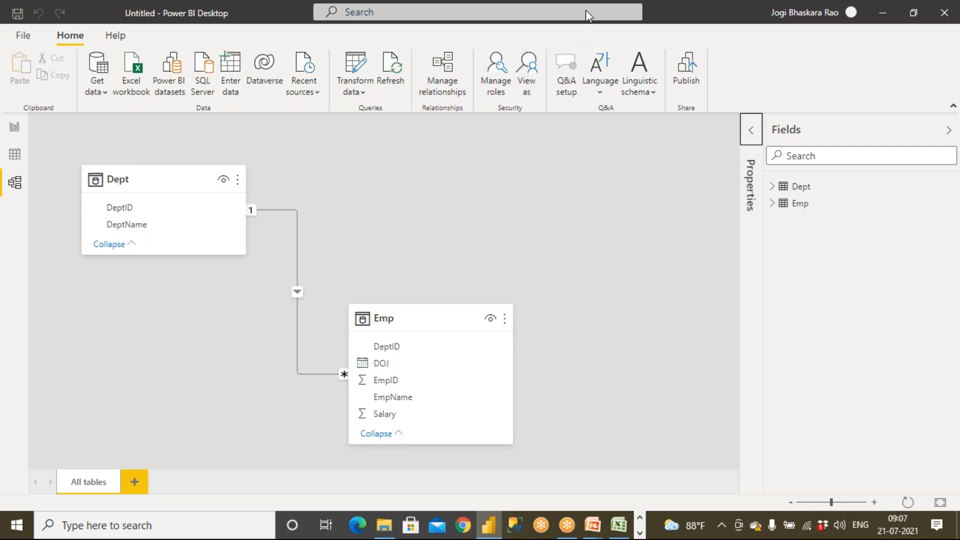
Step: Circle the Model view and Manage relationships in ink and number them 1 and 2
{"action": "mouse_move", "coordinate": [39, 170]}
{"action": "left_mouse_down"}
{"action": "mouse_move", "coordinate": [31, 197]}
{"action": "mouse_move", "coordinate": [34, 184]}
{"action": "left_mouse_up"}
{"action": "mouse_move", "coordinate": [430, 44]}
{"action": "left_mouse_down"}
{"action": "mouse_move", "coordinate": [412, 131]}
{"action": "mouse_move", "coordinate": [466, 64]}
{"action": "mouse_move", "coordinate": [444, 48]}
{"action": "left_mouse_up"}
{"action": "left_click_drag", "start_coordinate": [25, 216], "coordinate": [34, 246]}
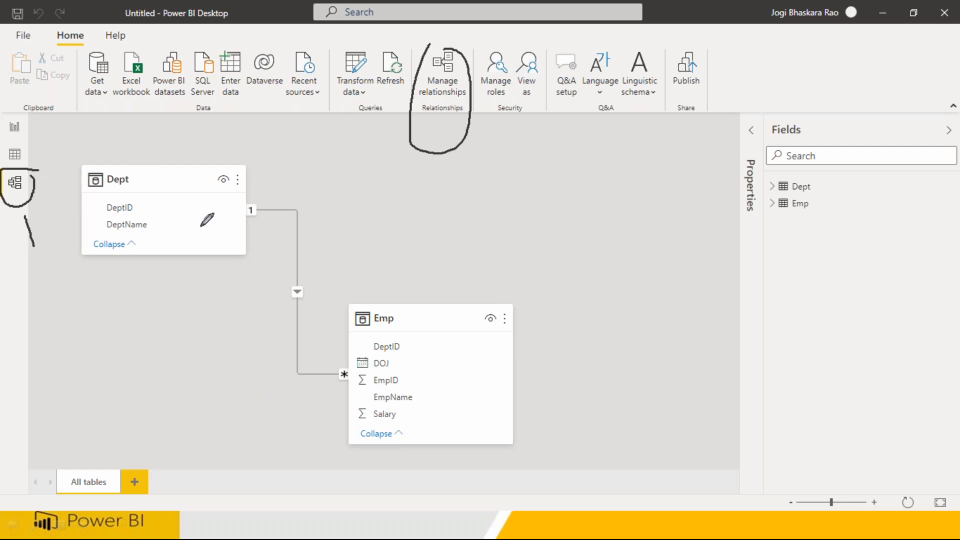
{"action": "left_click_drag", "start_coordinate": [439, 166], "coordinate": [495, 170]}
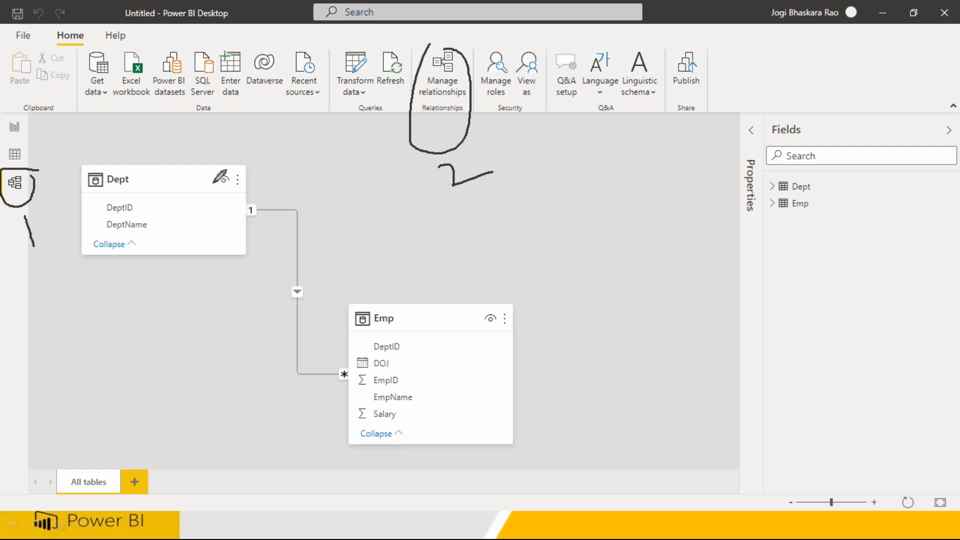
Step: Circle the whole Dept and Emp diagram and its connecting line in ink, and return to the live Power BI Desktop window
{"action": "mouse_move", "coordinate": [274, 159]}
{"action": "left_mouse_down"}
{"action": "mouse_move", "coordinate": [179, 146]}
{"action": "mouse_move", "coordinate": [75, 341]}
{"action": "mouse_move", "coordinate": [462, 473]}
{"action": "mouse_move", "coordinate": [501, 239]}
{"action": "mouse_move", "coordinate": [270, 152]}
{"action": "left_mouse_up"}
{"action": "mouse_move", "coordinate": [296, 192]}
{"action": "left_mouse_down"}
{"action": "mouse_move", "coordinate": [317, 388]}
{"action": "mouse_move", "coordinate": [244, 263]}
{"action": "mouse_move", "coordinate": [337, 313]}
{"action": "mouse_move", "coordinate": [326, 223]}
{"action": "left_mouse_up"}
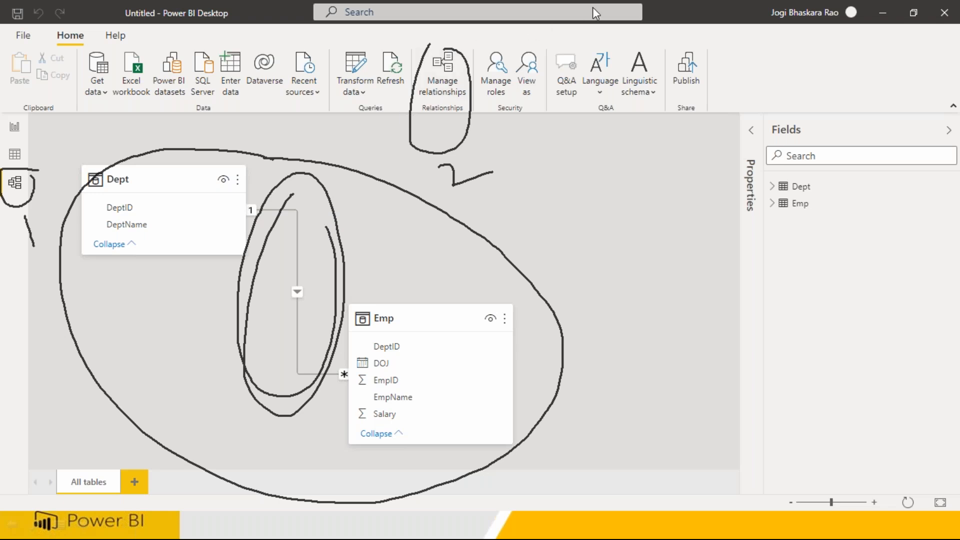
{"action": "key", "text": "alt+Tab"}
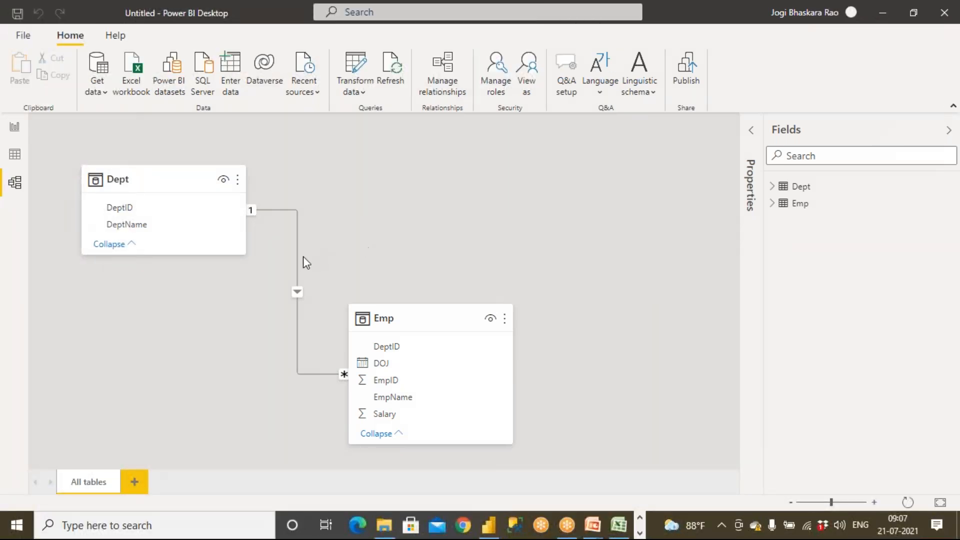
Step: Delete the relationship between the Dept and Emp tables in the model diagram
{"action": "right_click", "coordinate": [297, 268]}
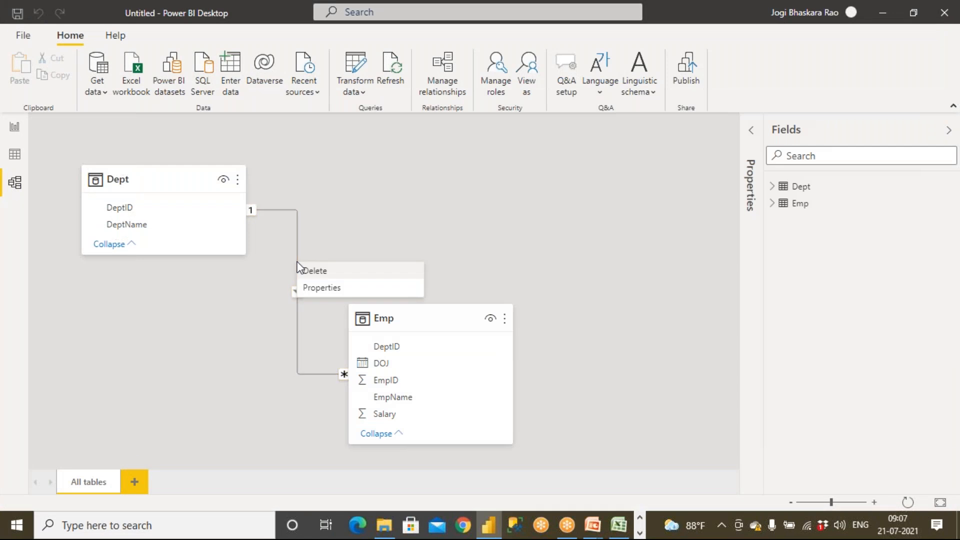
{"action": "left_click", "coordinate": [305, 272]}
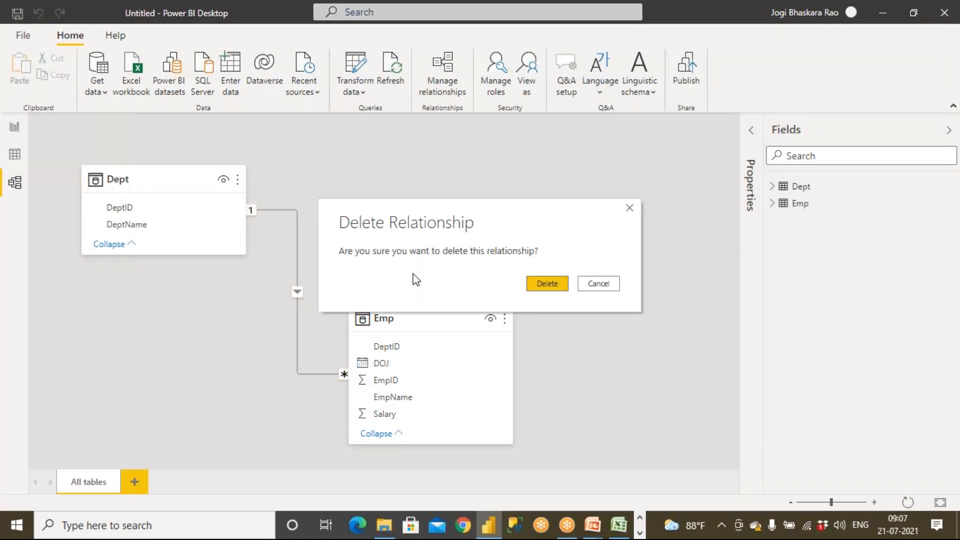
{"action": "left_click", "coordinate": [546, 283]}
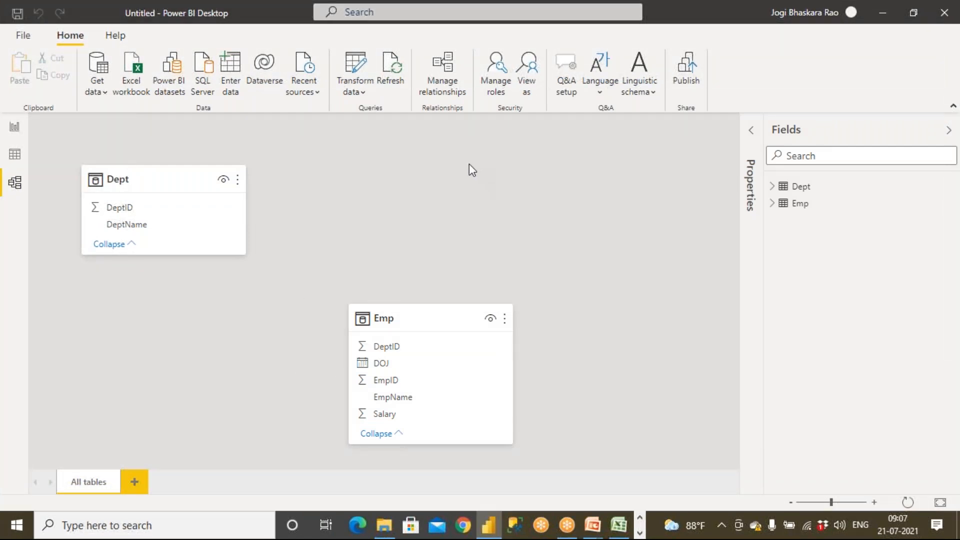
Step: Create an active One to many (1:*) relationship from Dept to Emp on DeptID with Single cross filter direction
{"action": "left_click", "coordinate": [442, 95]}
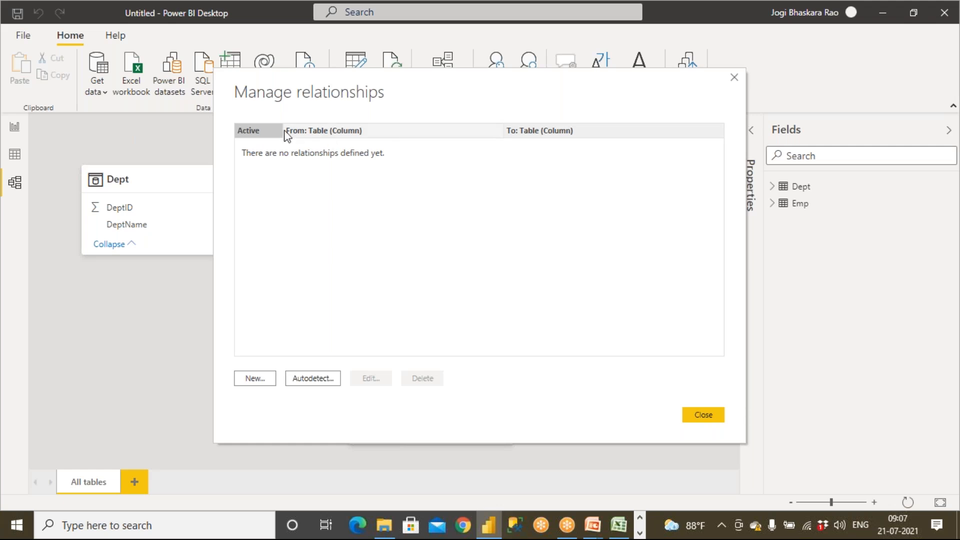
{"action": "left_click", "coordinate": [264, 385]}
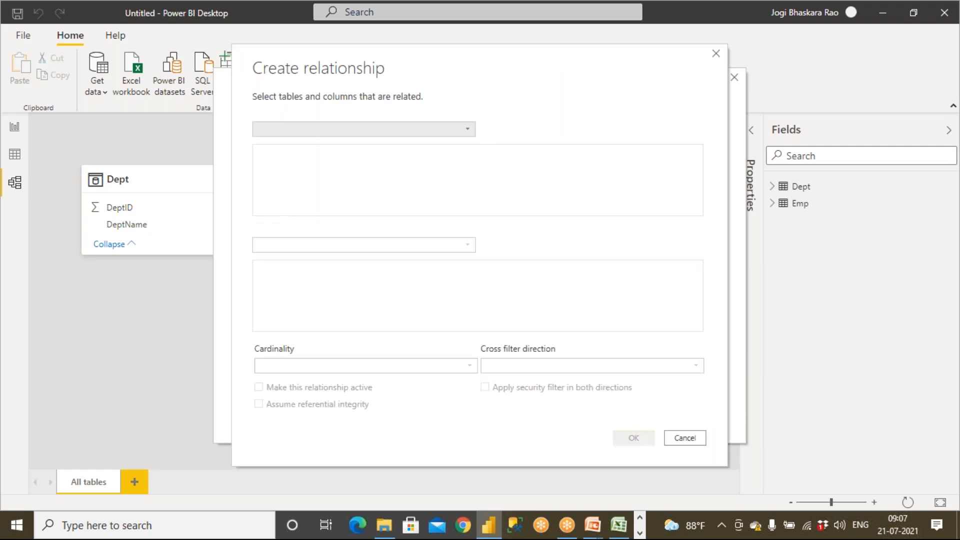
{"action": "left_click", "coordinate": [322, 129]}
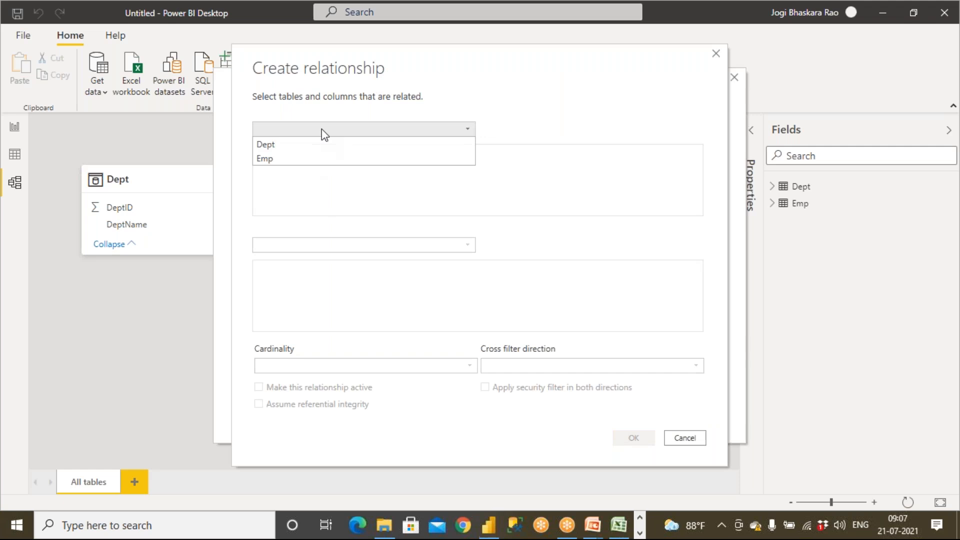
{"action": "left_click", "coordinate": [317, 145]}
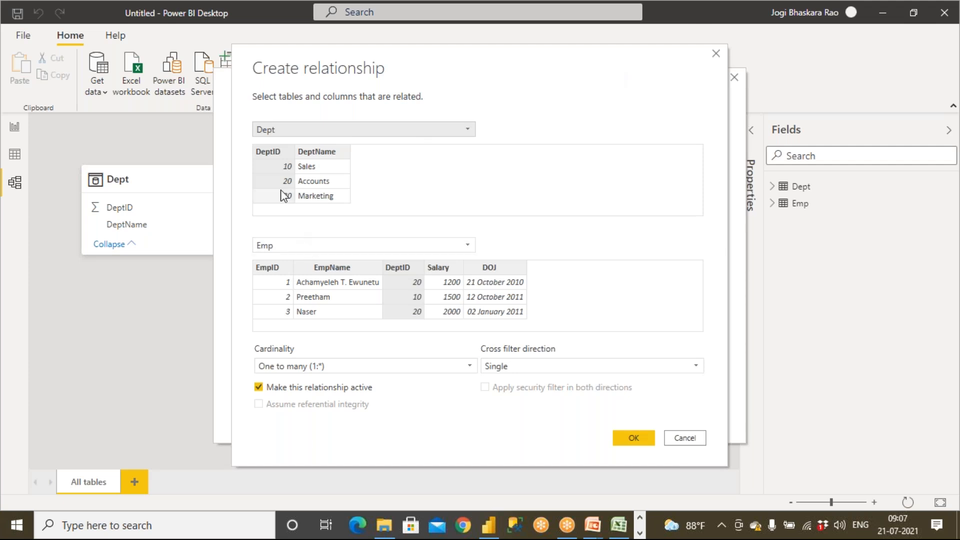
{"action": "left_click", "coordinate": [278, 151]}
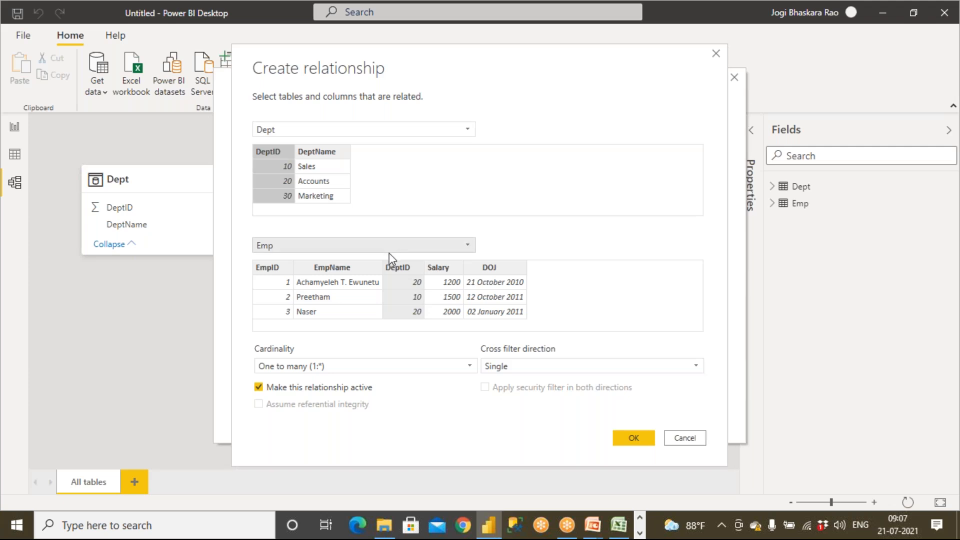
{"action": "left_click", "coordinate": [403, 267]}
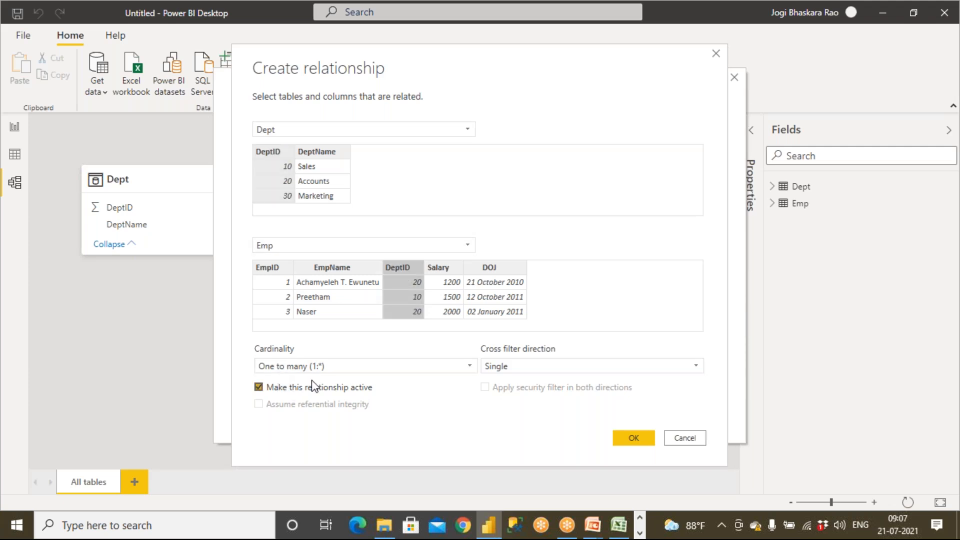
{"action": "left_click", "coordinate": [354, 371]}
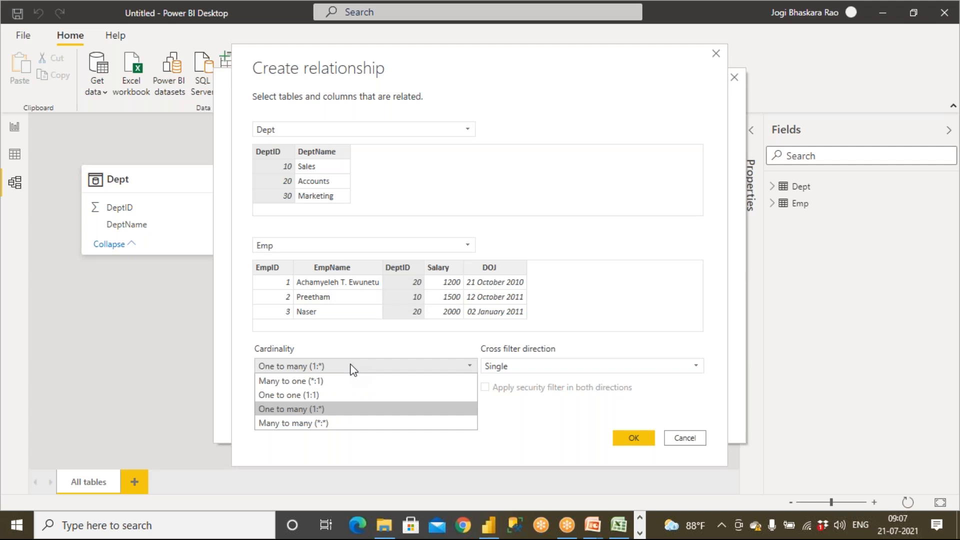
{"action": "left_click", "coordinate": [354, 370]}
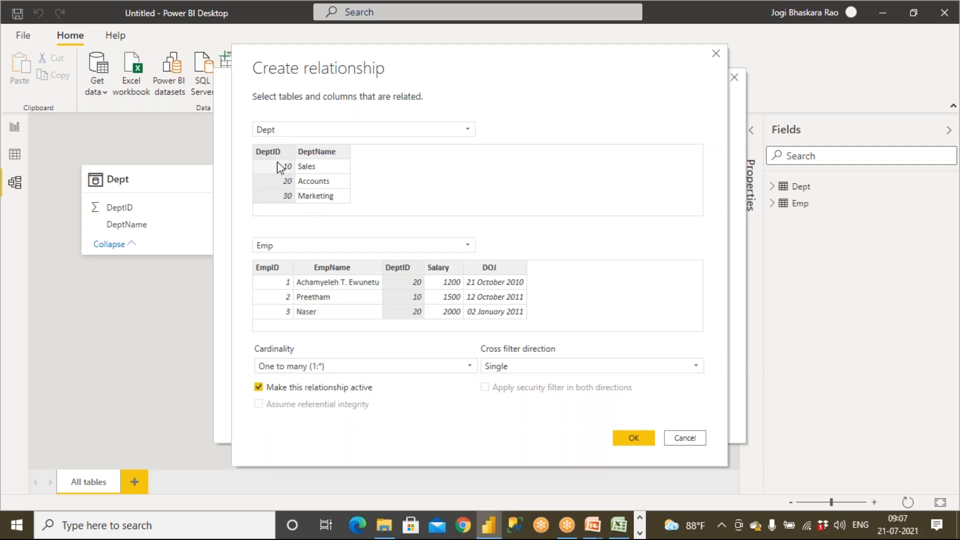
{"action": "left_click", "coordinate": [633, 438]}
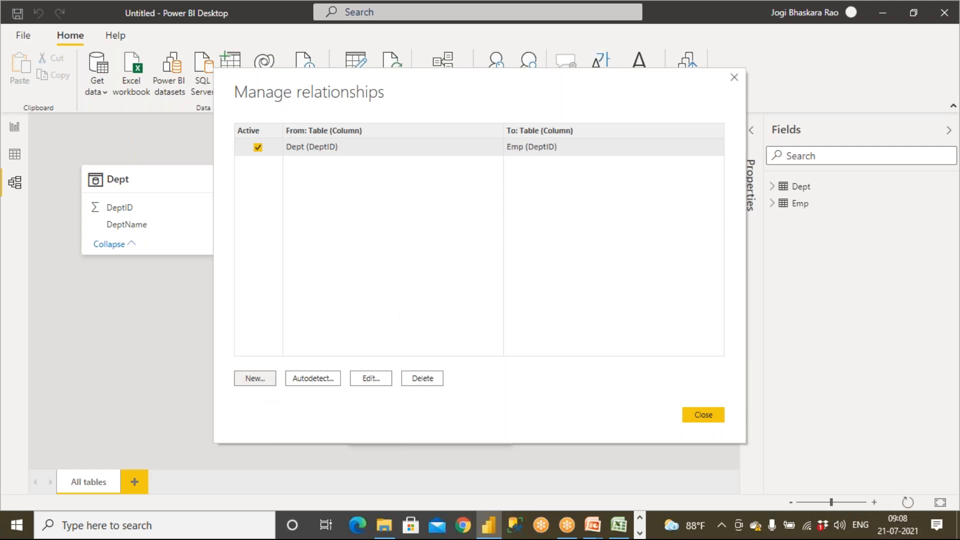
Step: Try to define another relationship from Emp to Dept on DeptID with Many to many (*:*) cardinality, and show the cross filter direction options
{"action": "left_click", "coordinate": [270, 378]}
{"action": "left_click", "coordinate": [355, 134]}
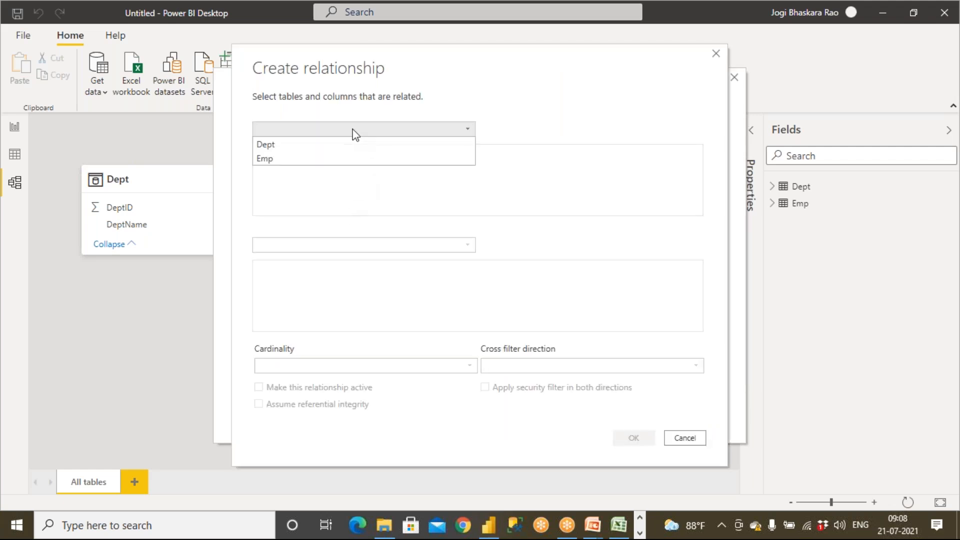
{"action": "left_click", "coordinate": [344, 250]}
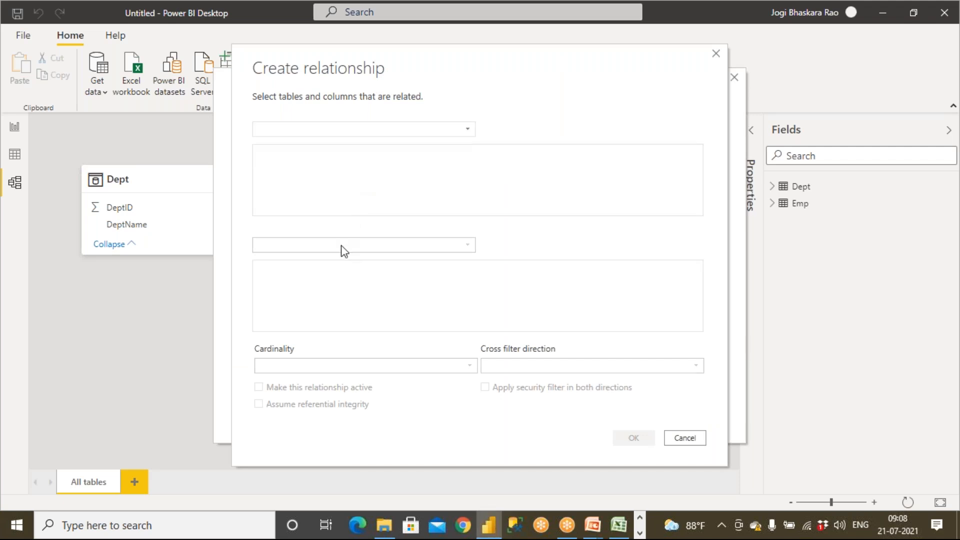
{"action": "left_click", "coordinate": [300, 131]}
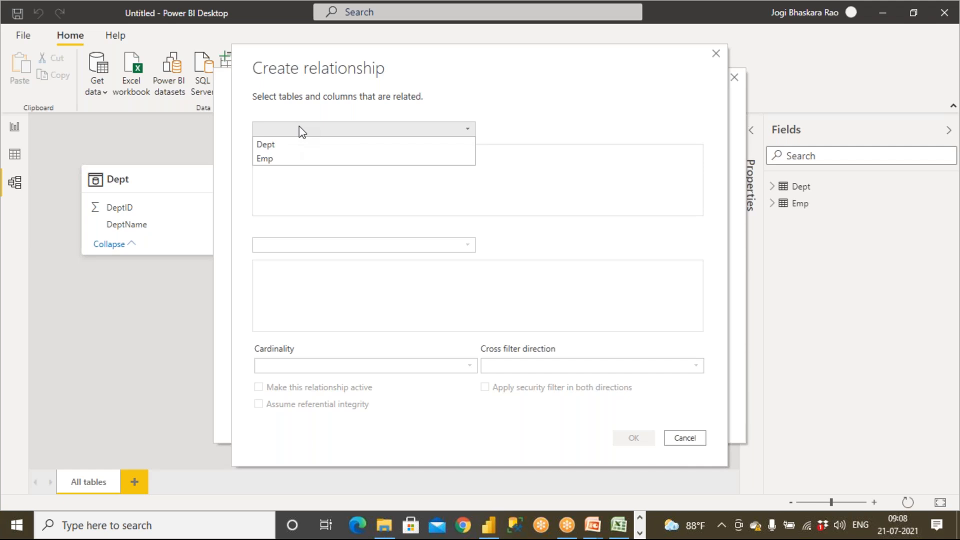
{"action": "left_click", "coordinate": [292, 159]}
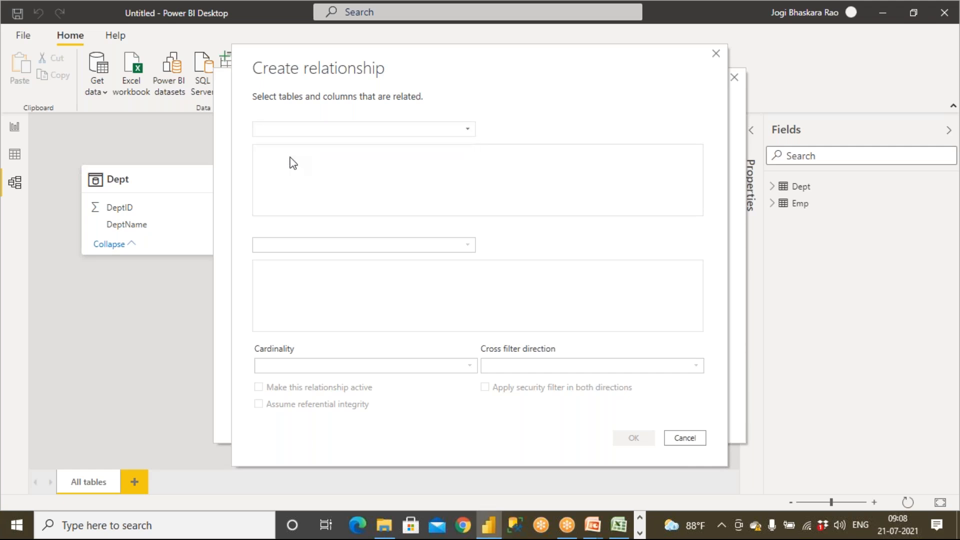
{"action": "left_click", "coordinate": [445, 367]}
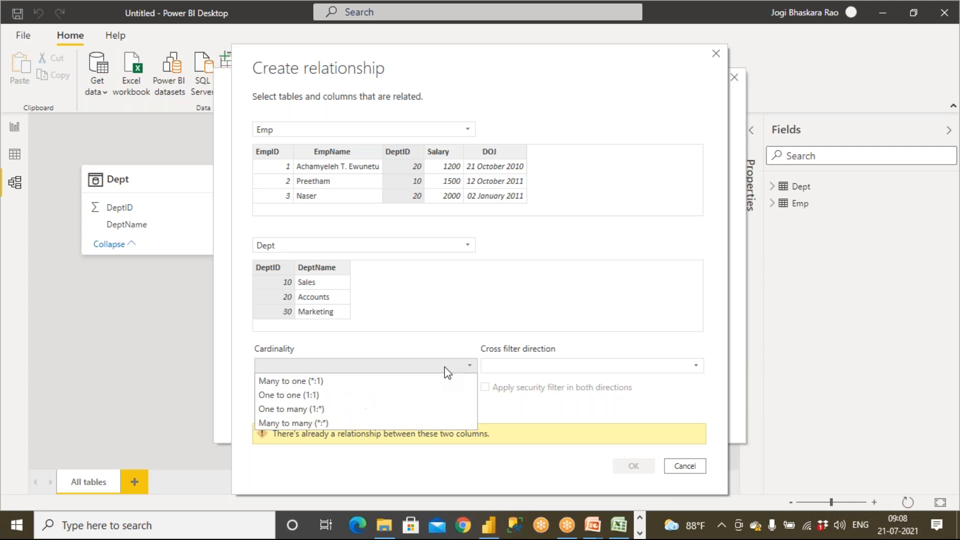
{"action": "left_click", "coordinate": [322, 423]}
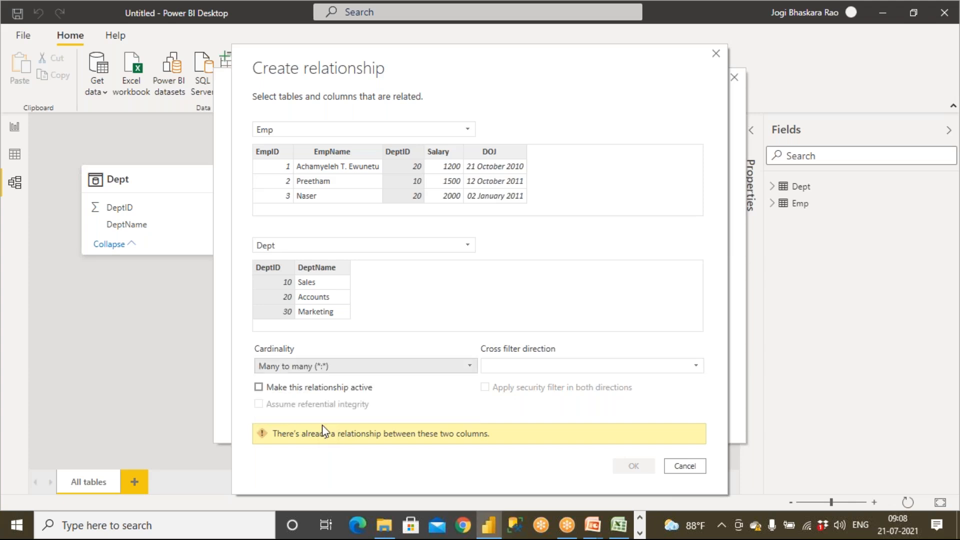
{"action": "left_click", "coordinate": [544, 370]}
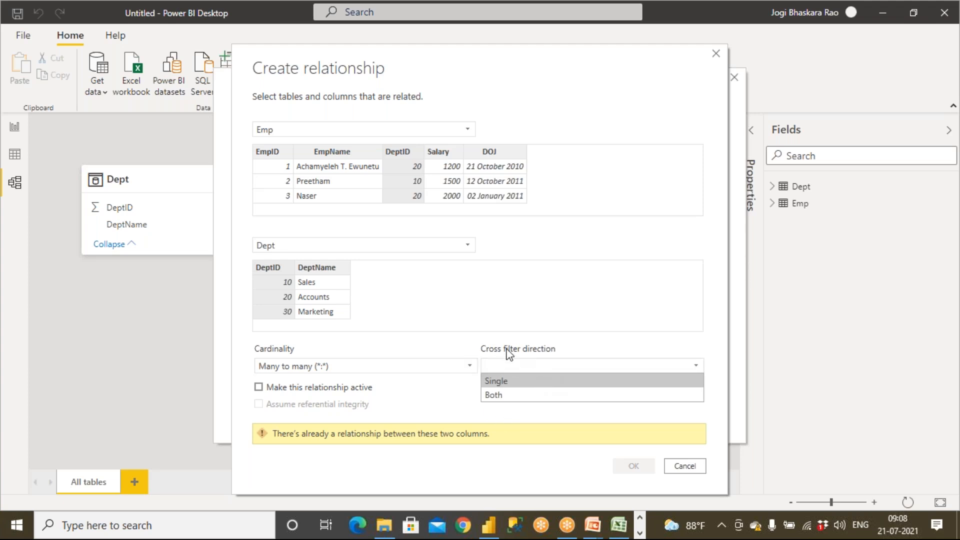
Step: Try the Many to one, One to one, One to many and Many to many cardinalities in turn, and cancel the new relationship
{"action": "left_click", "coordinate": [397, 369]}
{"action": "left_click", "coordinate": [398, 371]}
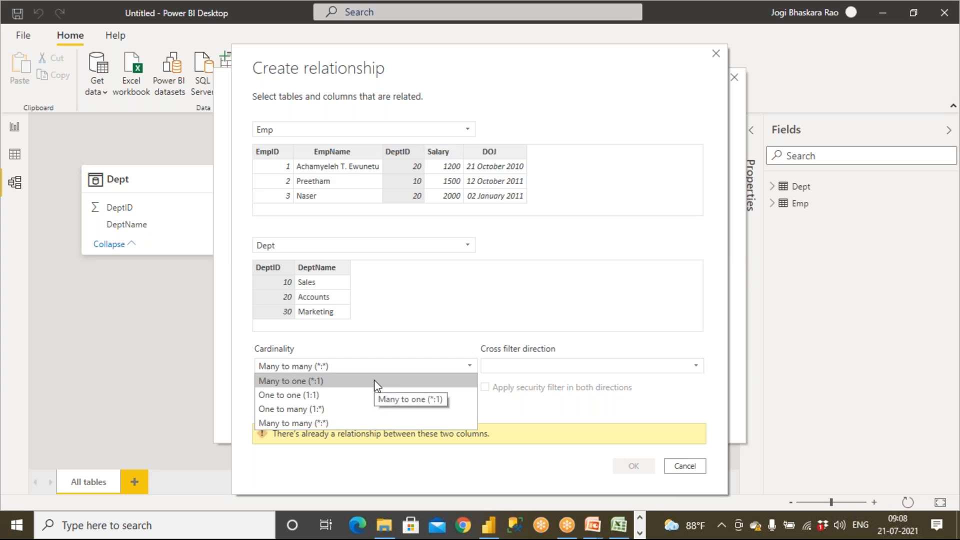
{"action": "left_click", "coordinate": [374, 379]}
{"action": "left_click", "coordinate": [376, 370]}
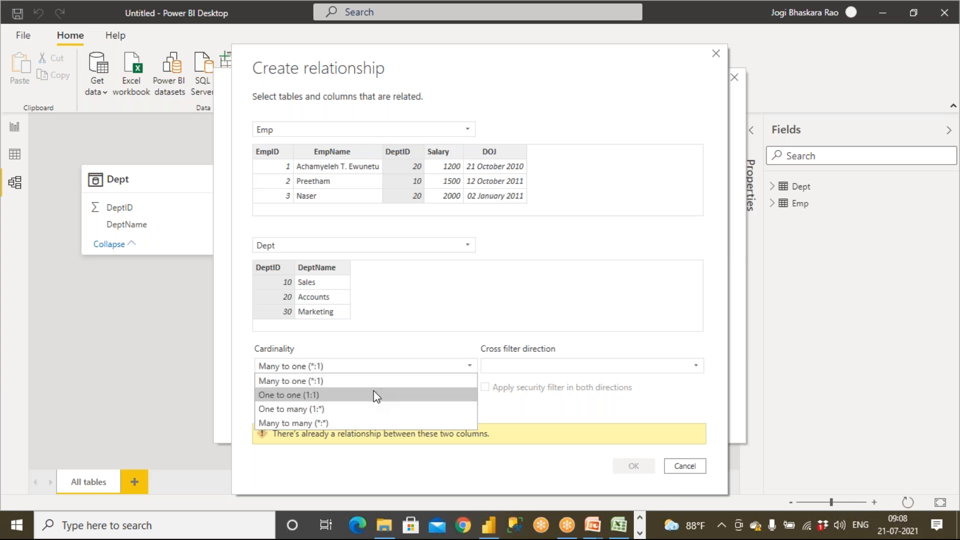
{"action": "left_click", "coordinate": [375, 395]}
{"action": "left_click", "coordinate": [378, 366]}
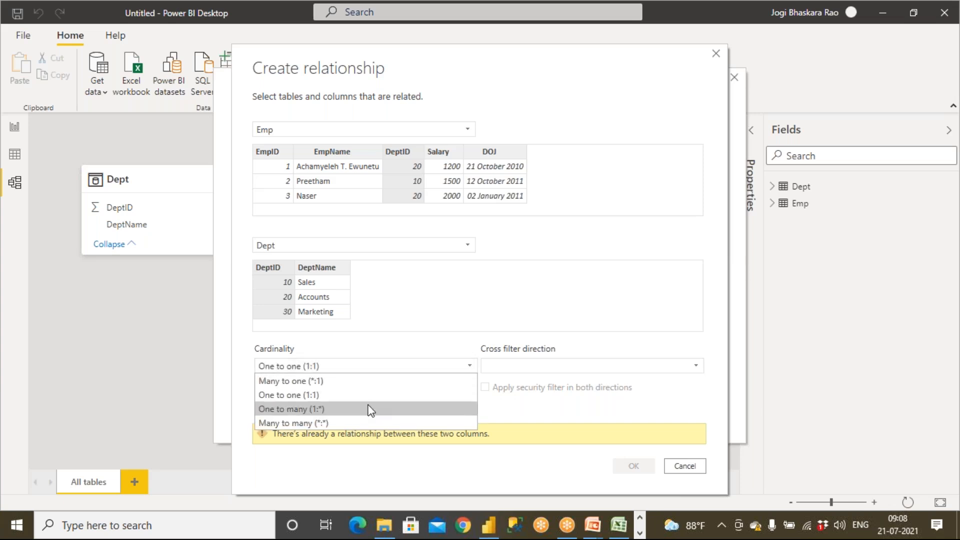
{"action": "left_click", "coordinate": [370, 409]}
{"action": "left_click", "coordinate": [372, 366]}
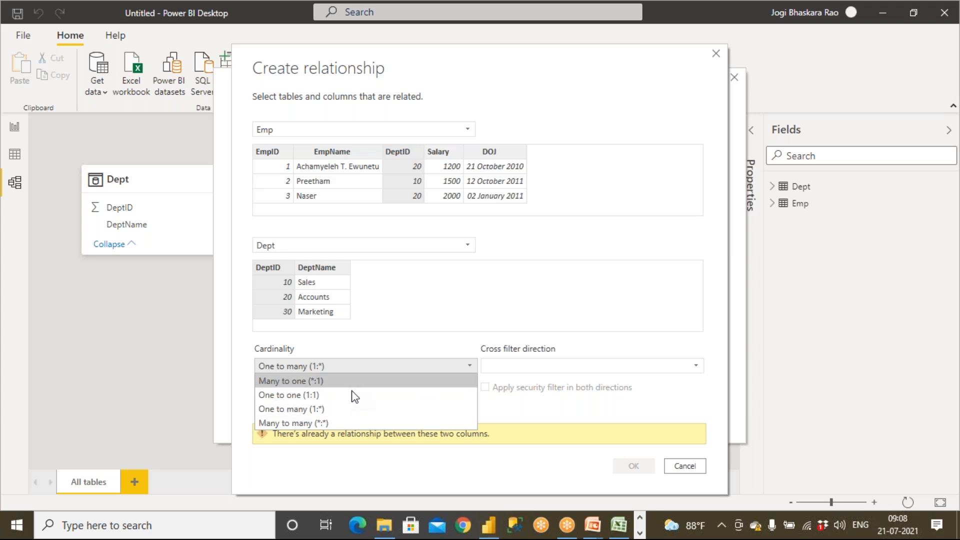
{"action": "left_click", "coordinate": [336, 422]}
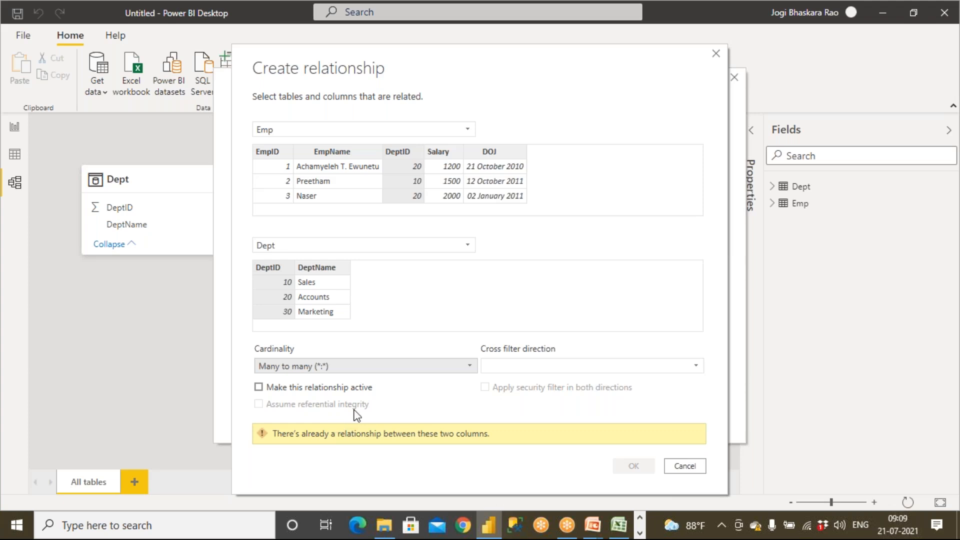
{"action": "left_click", "coordinate": [683, 466]}
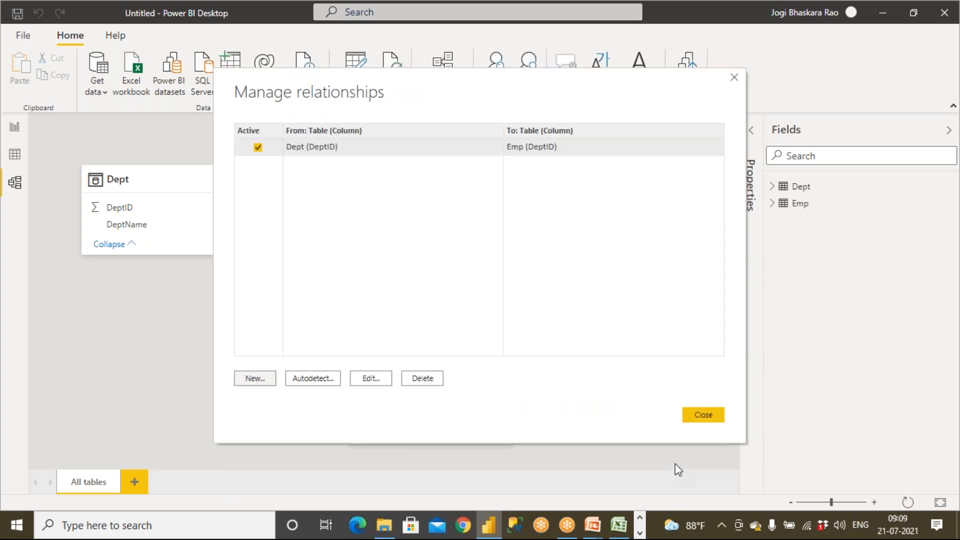
Step: Close the relationship manager and view the model diagram, the Dept table's data and the blank report page
{"action": "left_click", "coordinate": [702, 414]}
{"action": "left_click", "coordinate": [15, 182]}
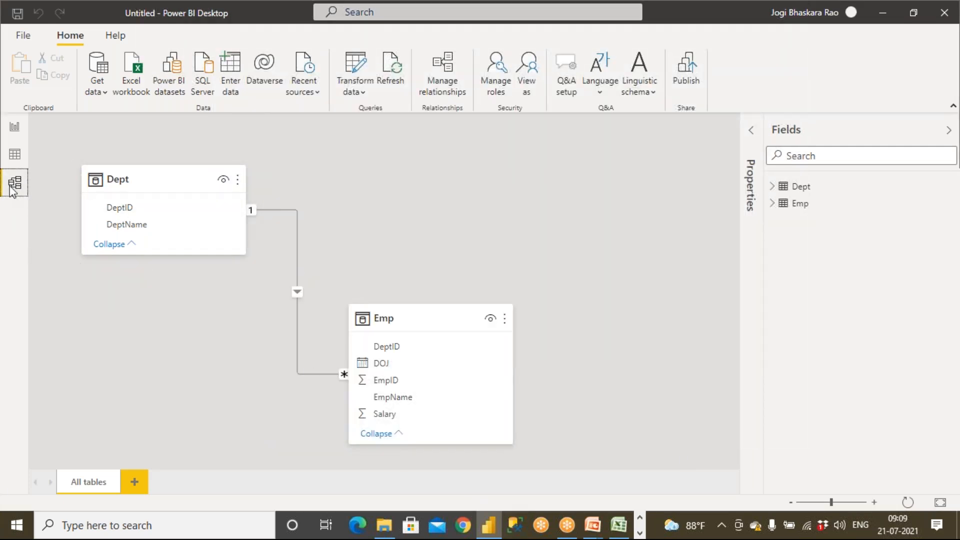
{"action": "left_click", "coordinate": [14, 155]}
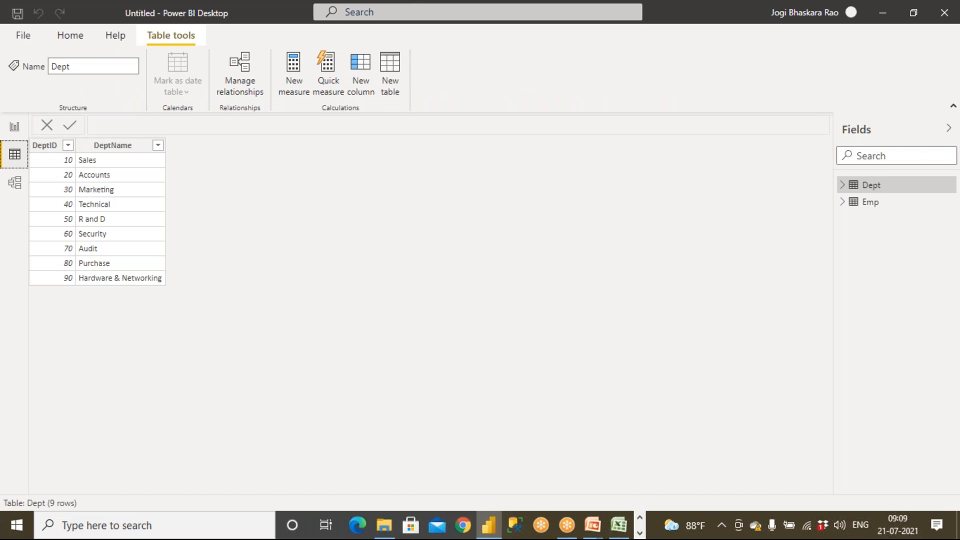
{"action": "left_click", "coordinate": [15, 129]}
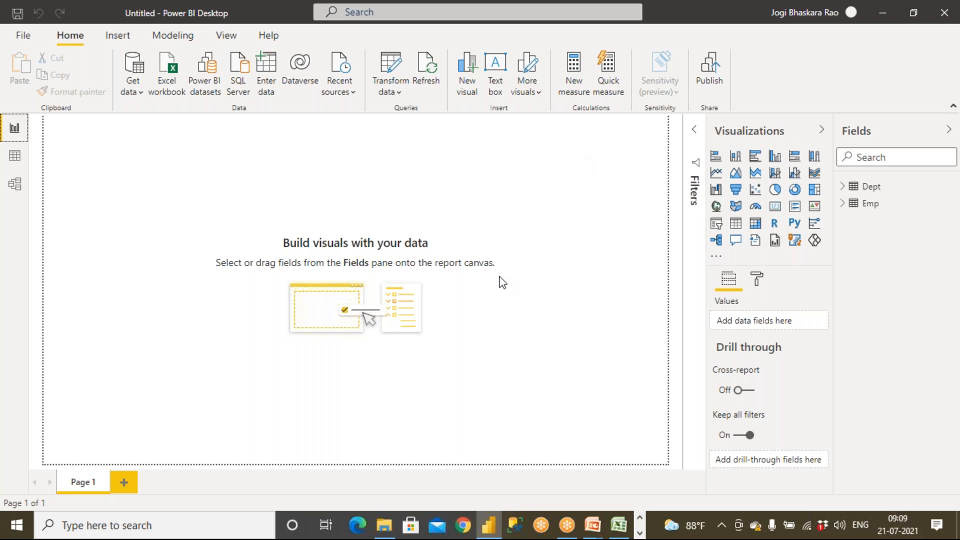
Step: Switch to the PowerPoint slide show and advance from Relationships / Cardinality past Demo 2 to the Power BI Service (Cloud) slide
{"action": "mouse_move", "coordinate": [595, 533]}
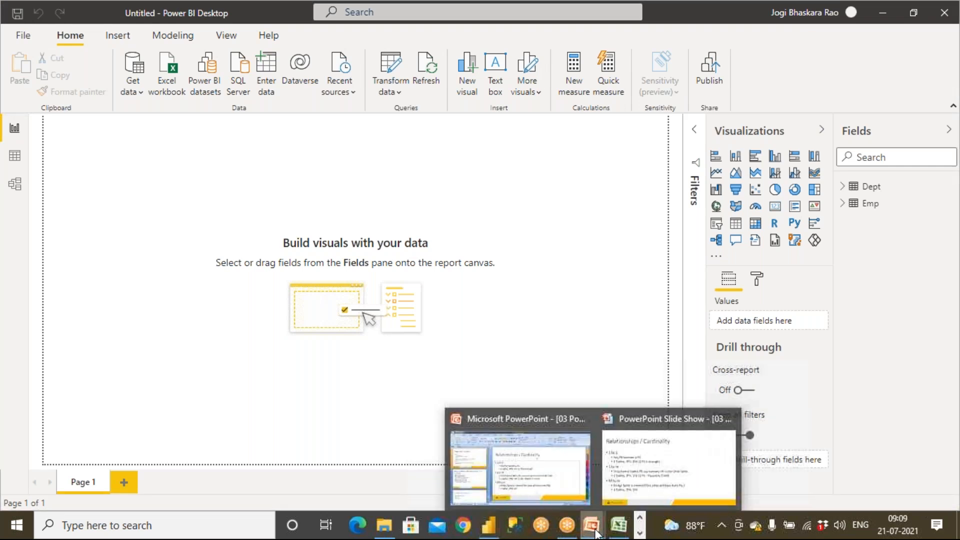
{"action": "left_click", "coordinate": [611, 493]}
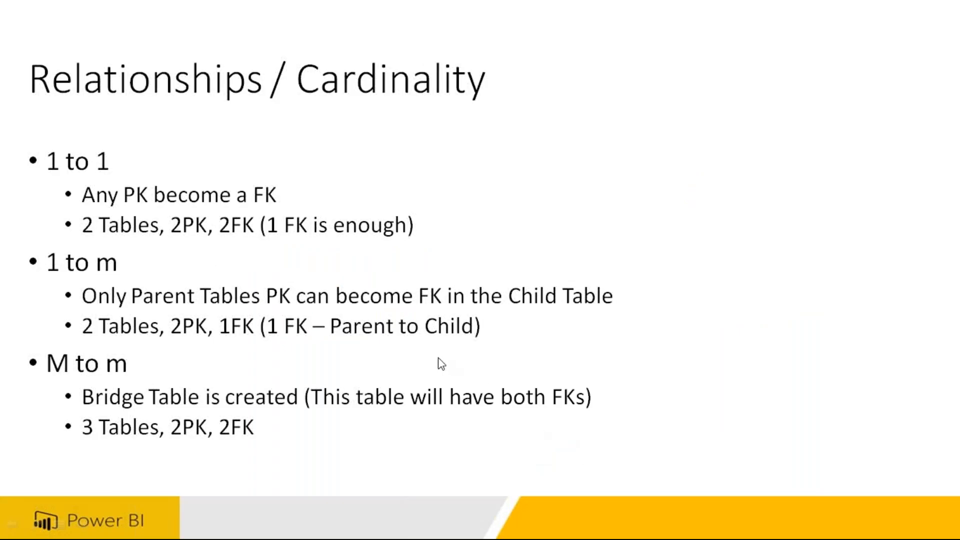
{"action": "key", "text": "Right"}
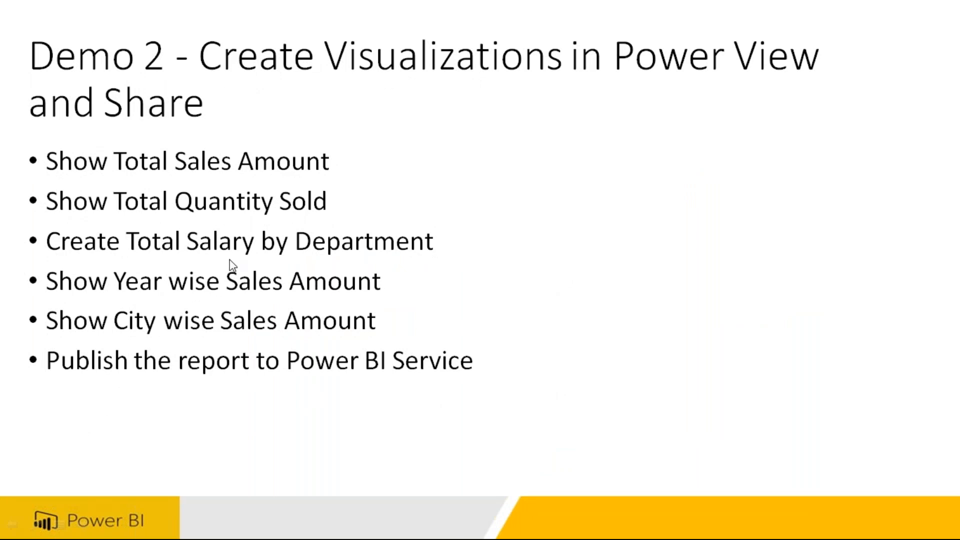
{"action": "key", "text": "Right"}
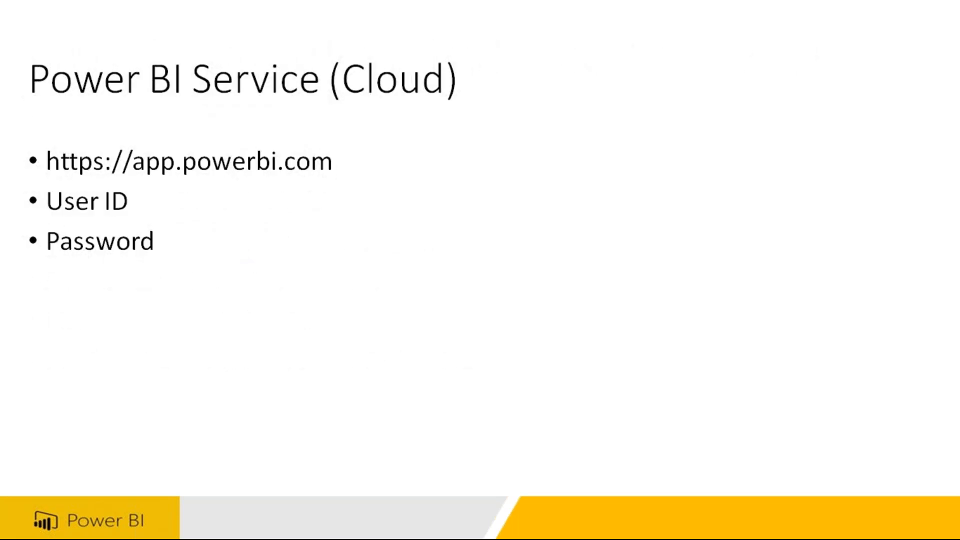